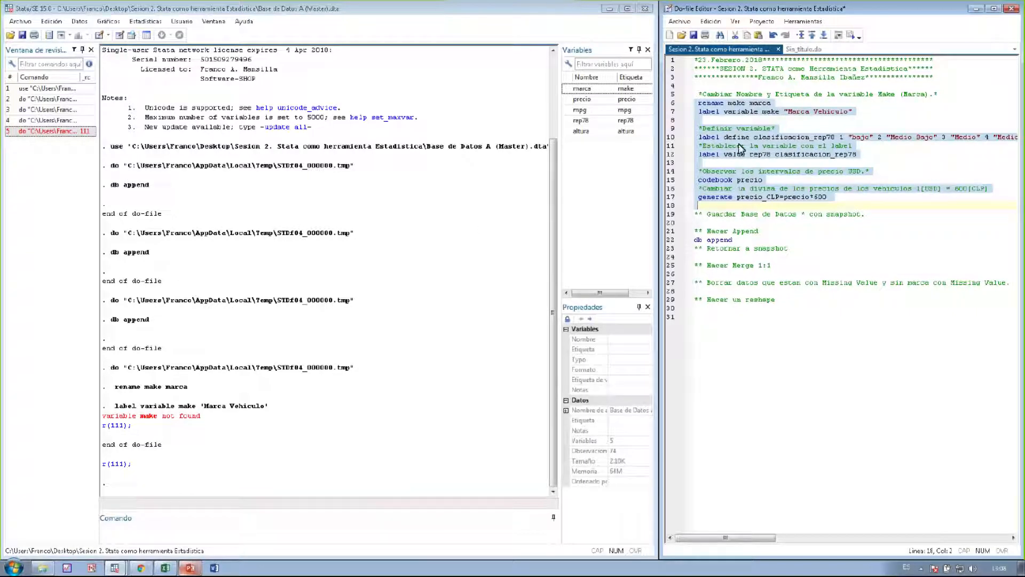
Change the variable in the do-file's label variable line from make to marca and run that line alone
{"action": "left_click", "coordinate": [783, 111]}
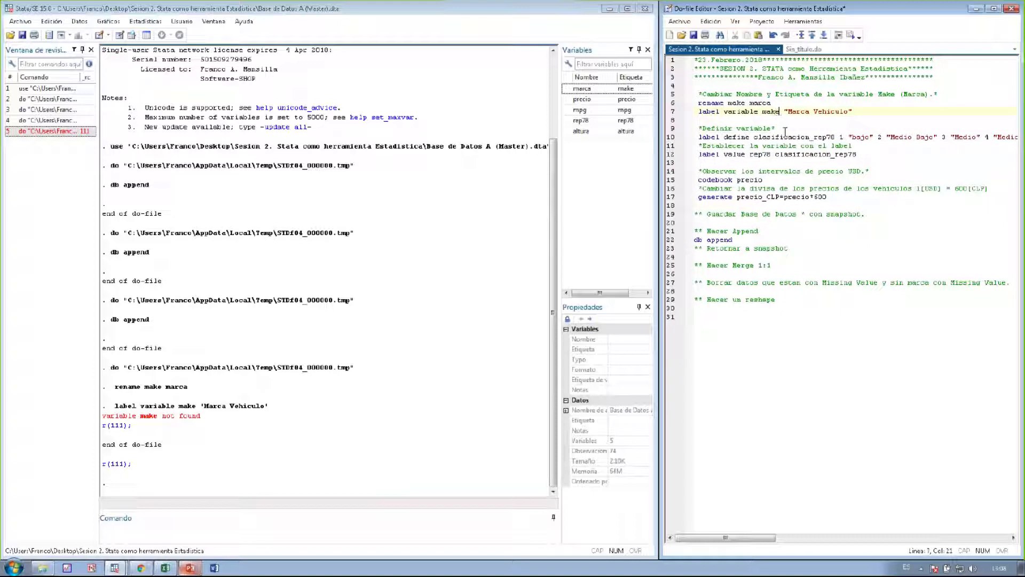
{"action": "key", "text": "BackSpace"}
{"action": "key", "text": "BackSpace"}
{"action": "key", "text": "BackSpace"}
{"action": "type", "text": "arca"}
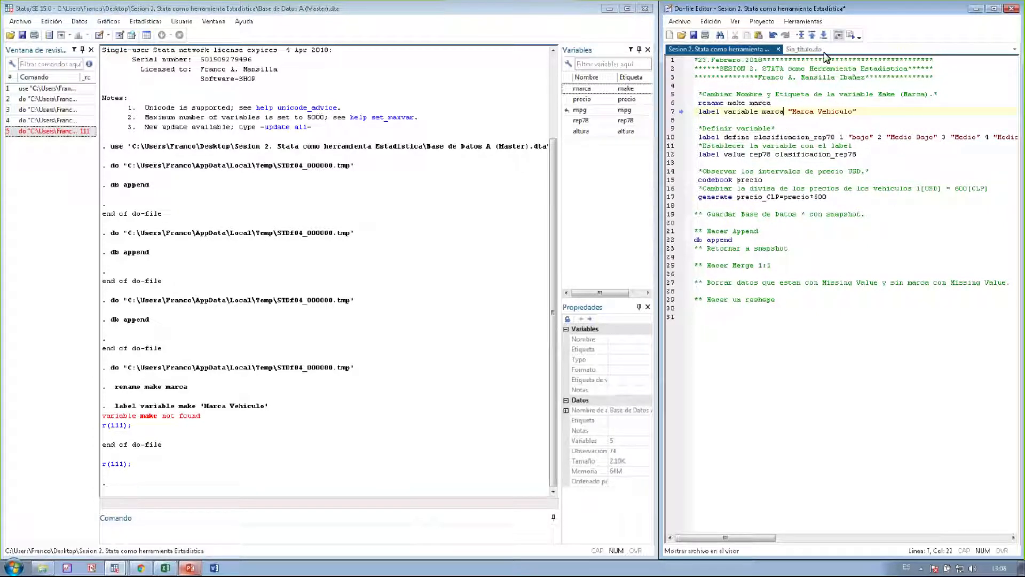
{"action": "left_click", "coordinate": [676, 113]}
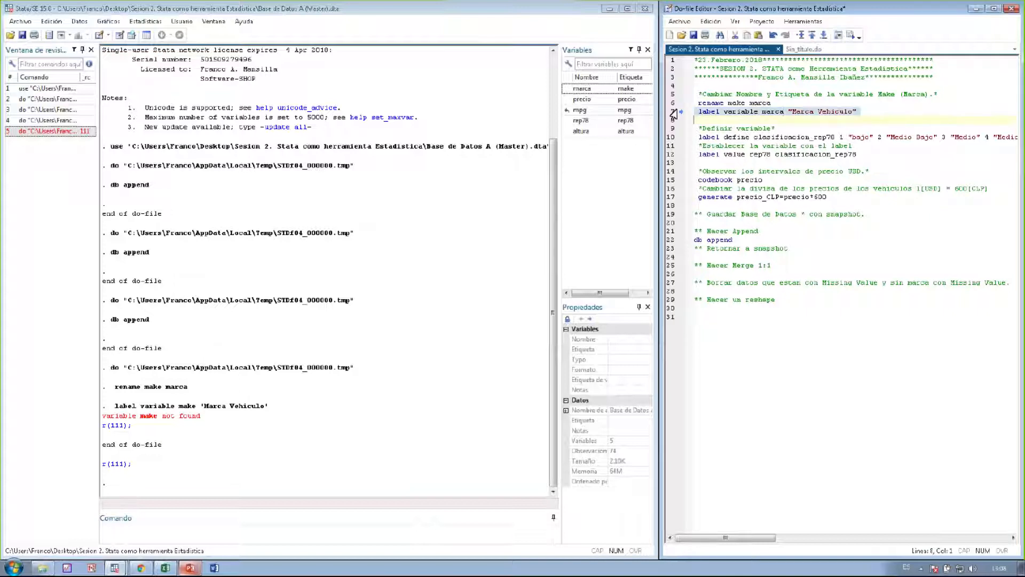
{"action": "left_click", "coordinate": [850, 34]}
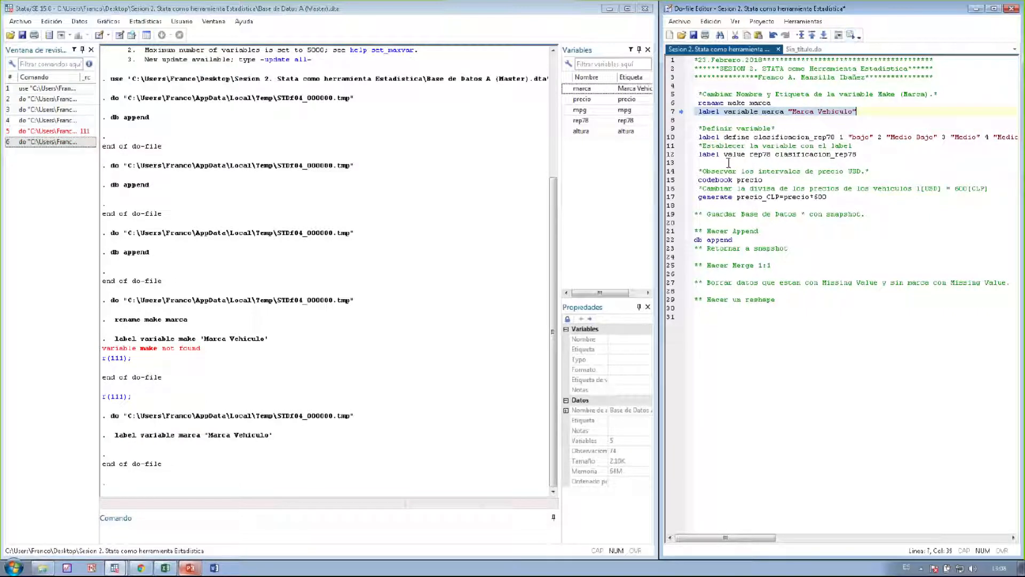
Run the do-file lines that define and assign the rep78 value labels, inspect precio and generate precio_CLP
{"action": "left_click_drag", "start_coordinate": [675, 140], "coordinate": [687, 240]}
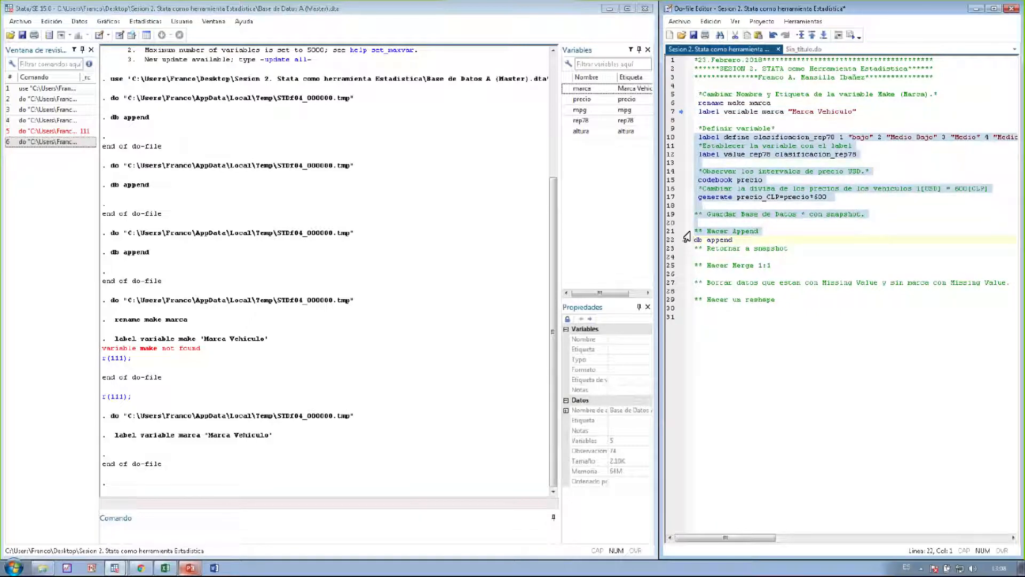
{"action": "left_click", "coordinate": [853, 36]}
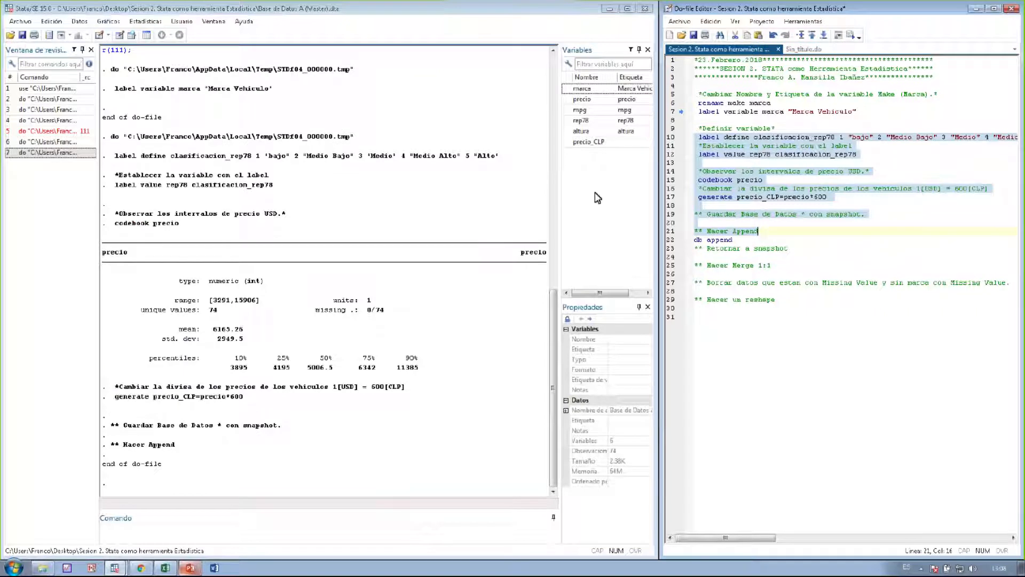
{"action": "left_click", "coordinate": [738, 138]}
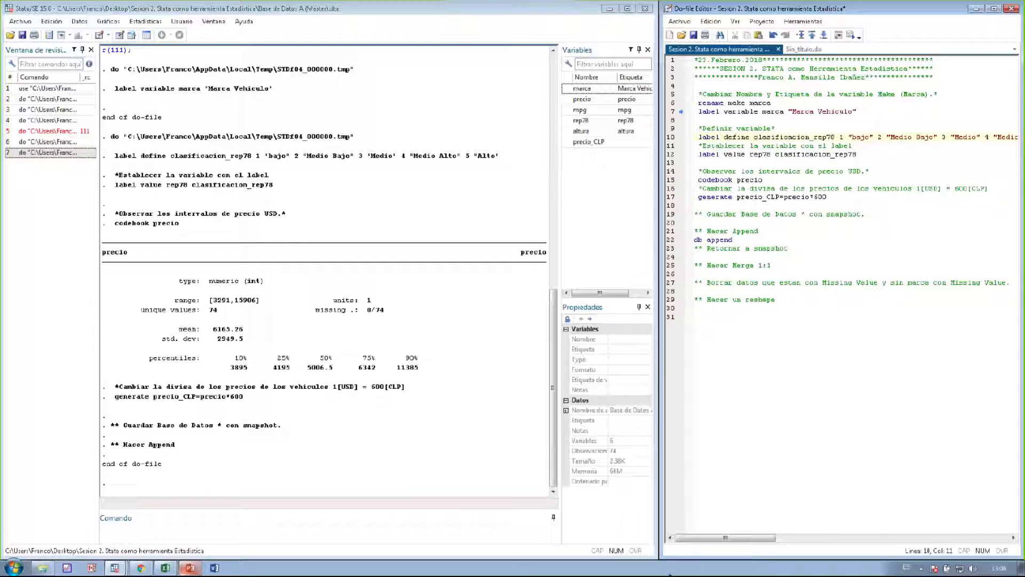
{"action": "mouse_move", "coordinate": [682, 538]}
{"action": "left_mouse_down"}
{"action": "mouse_move", "coordinate": [713, 543]}
{"action": "mouse_move", "coordinate": [683, 545]}
{"action": "left_mouse_up"}
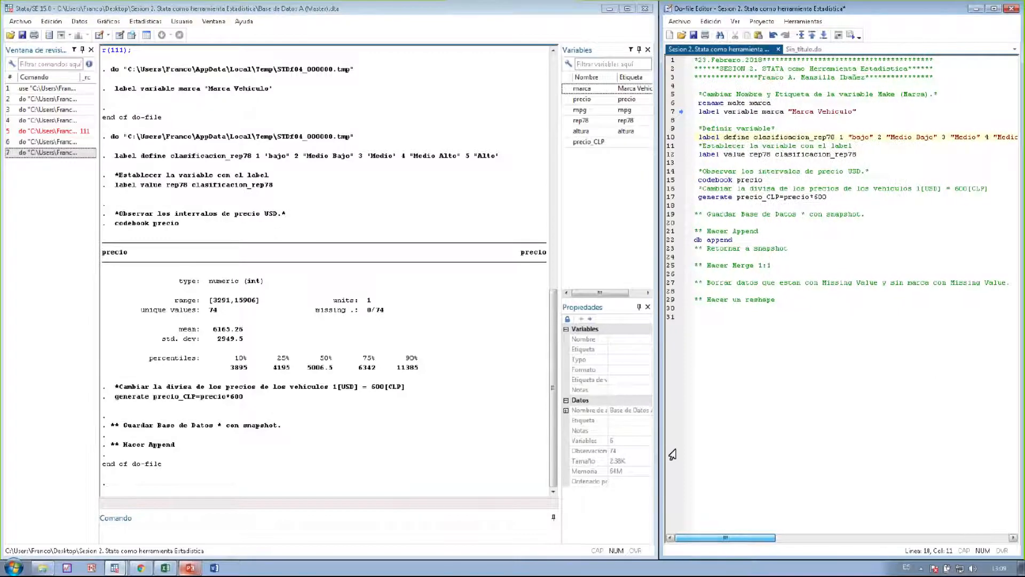
{"action": "left_click_drag", "start_coordinate": [717, 180], "coordinate": [802, 182]}
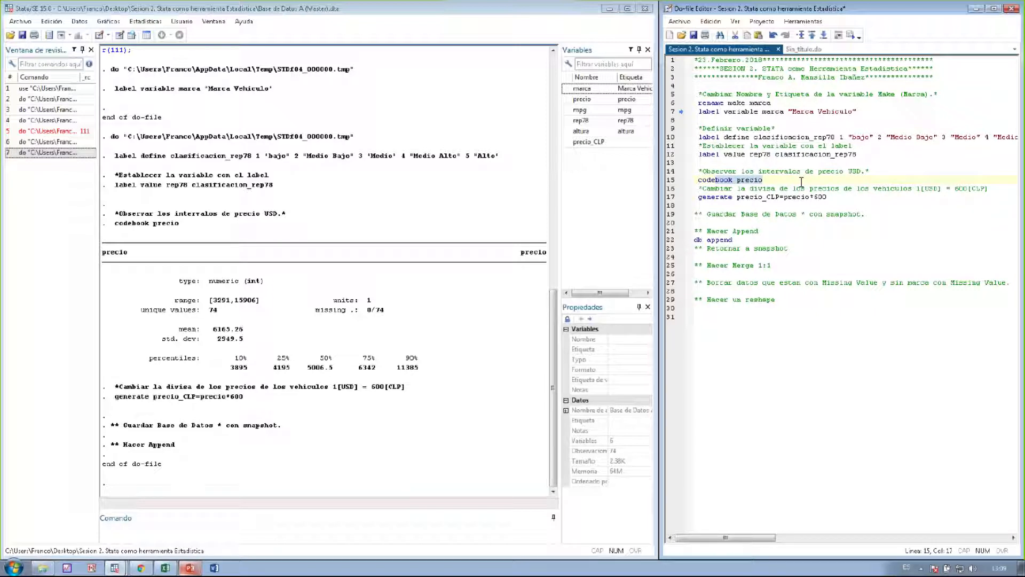
{"action": "left_click_drag", "start_coordinate": [726, 198], "coordinate": [829, 195]}
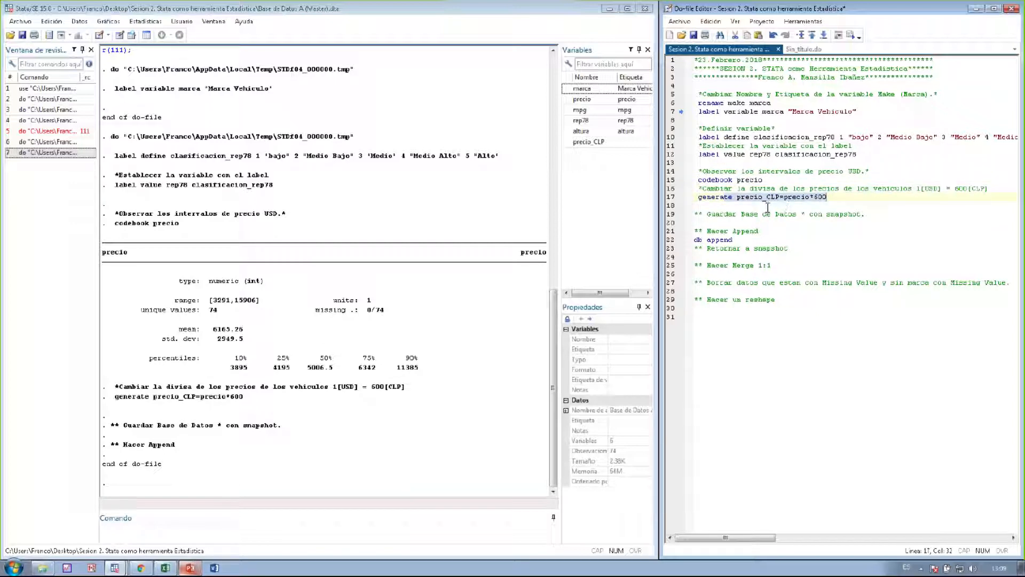
Run the db append line and append Base de Datos B (Using), allowing string and numeric variables to be combined without error
{"action": "left_click", "coordinate": [759, 238]}
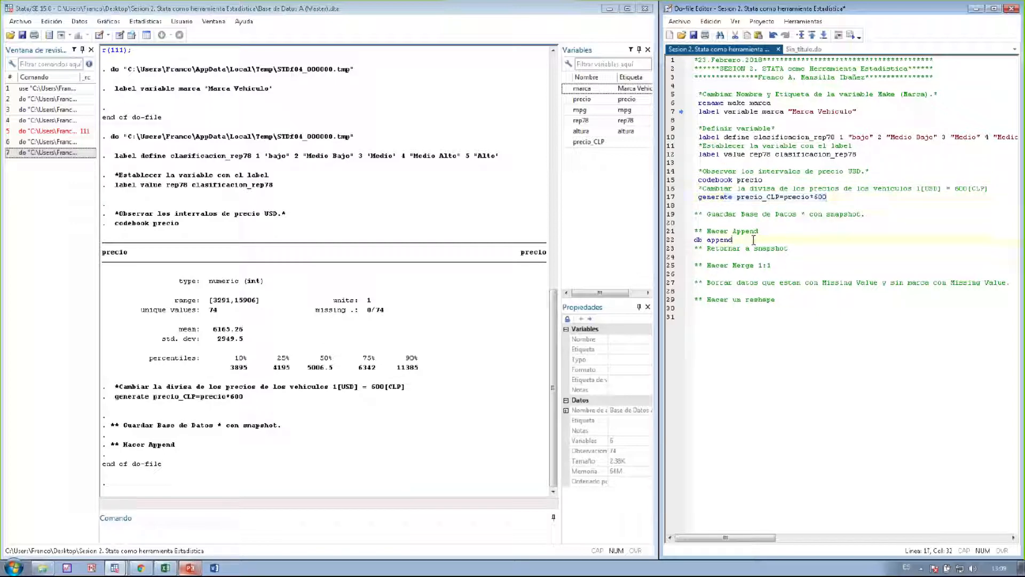
{"action": "left_click", "coordinate": [681, 241]}
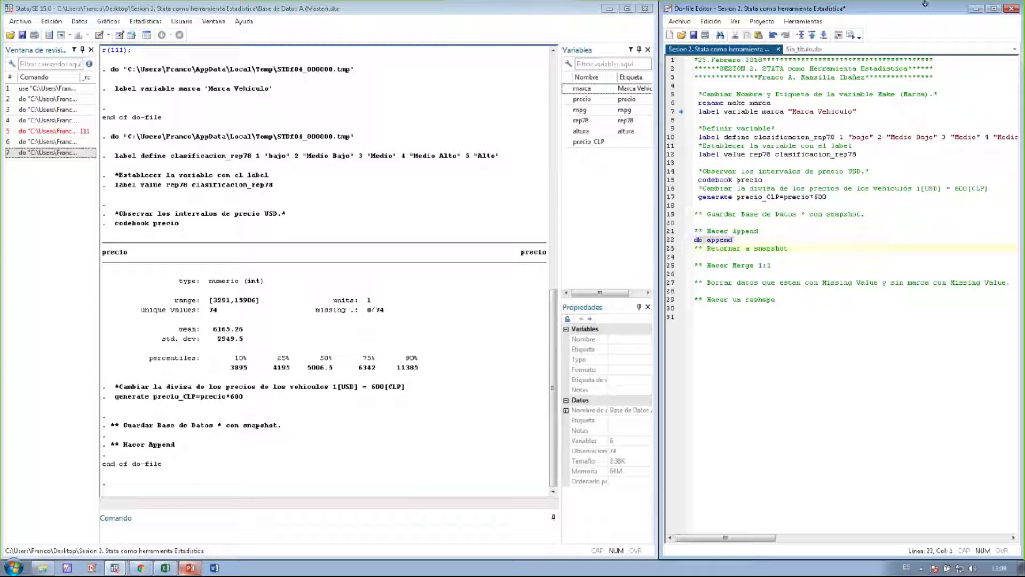
{"action": "left_click", "coordinate": [850, 39]}
{"action": "left_click", "coordinate": [849, 37]}
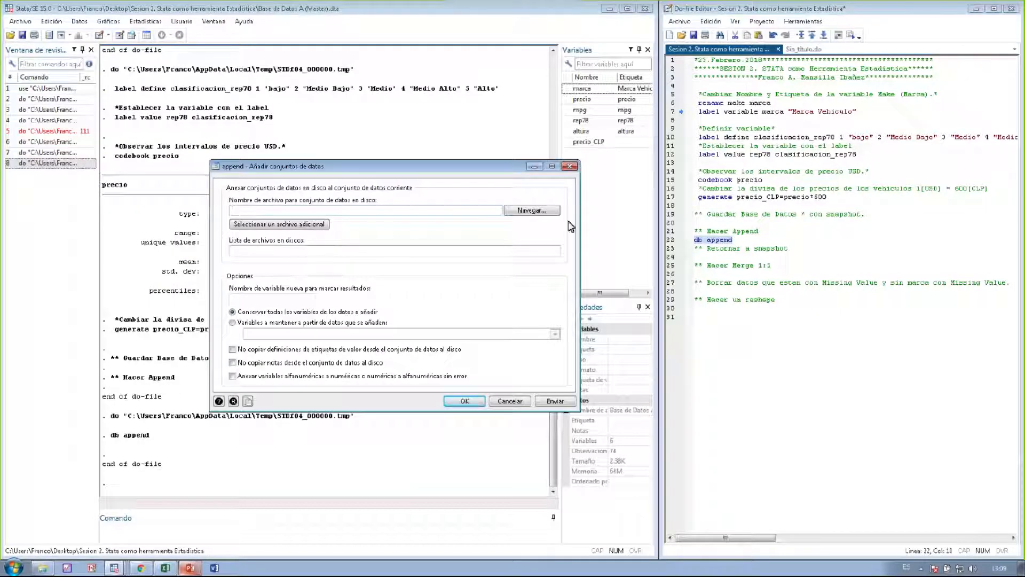
{"action": "left_click", "coordinate": [532, 211]}
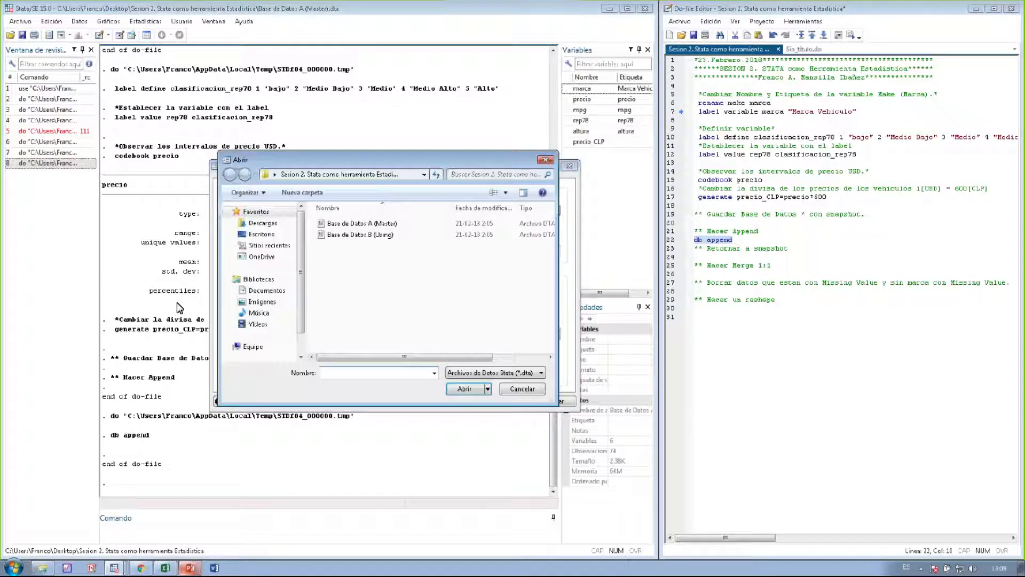
{"action": "double_click", "coordinate": [358, 234]}
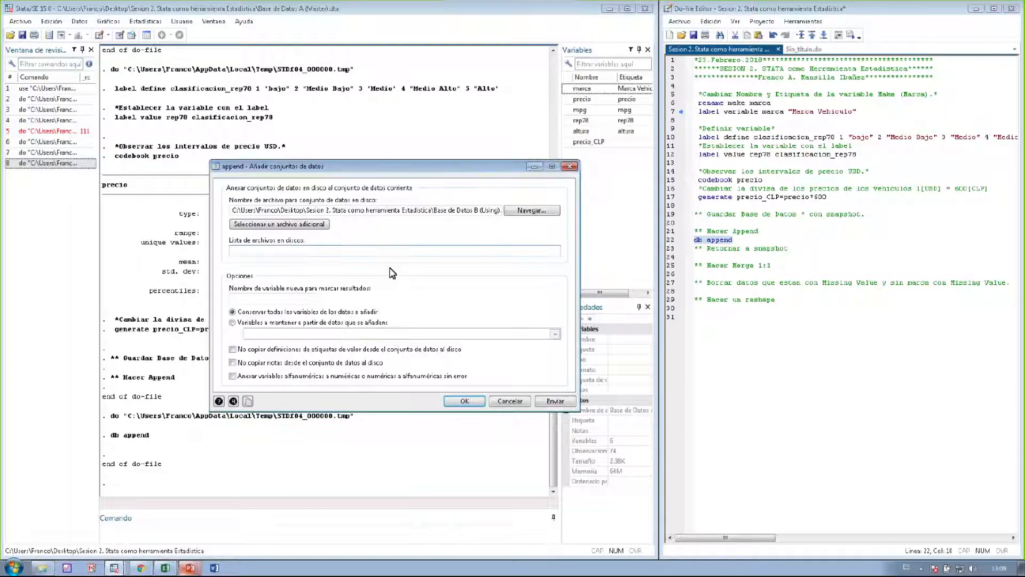
{"action": "left_click", "coordinate": [345, 376]}
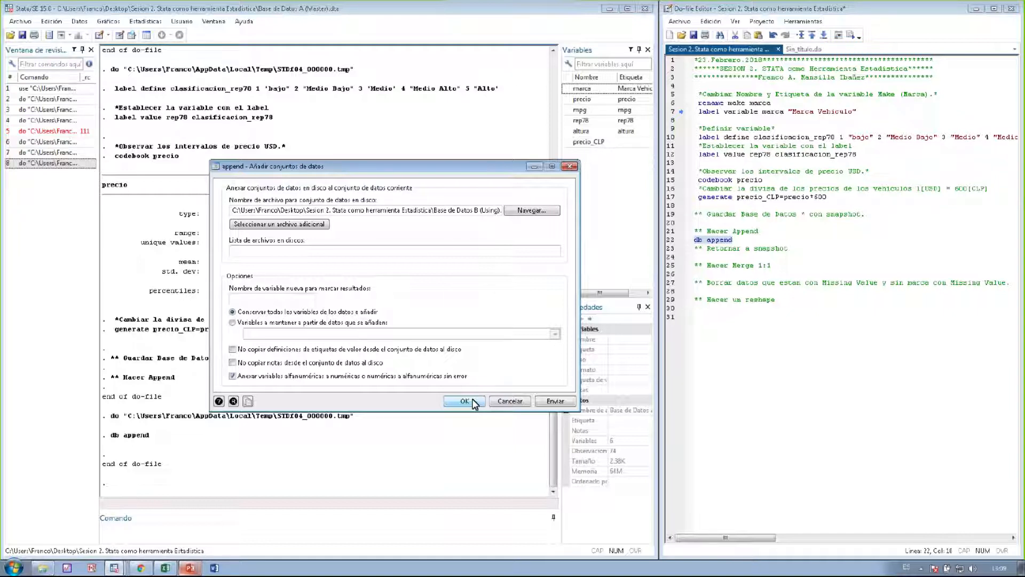
{"action": "left_click", "coordinate": [473, 402]}
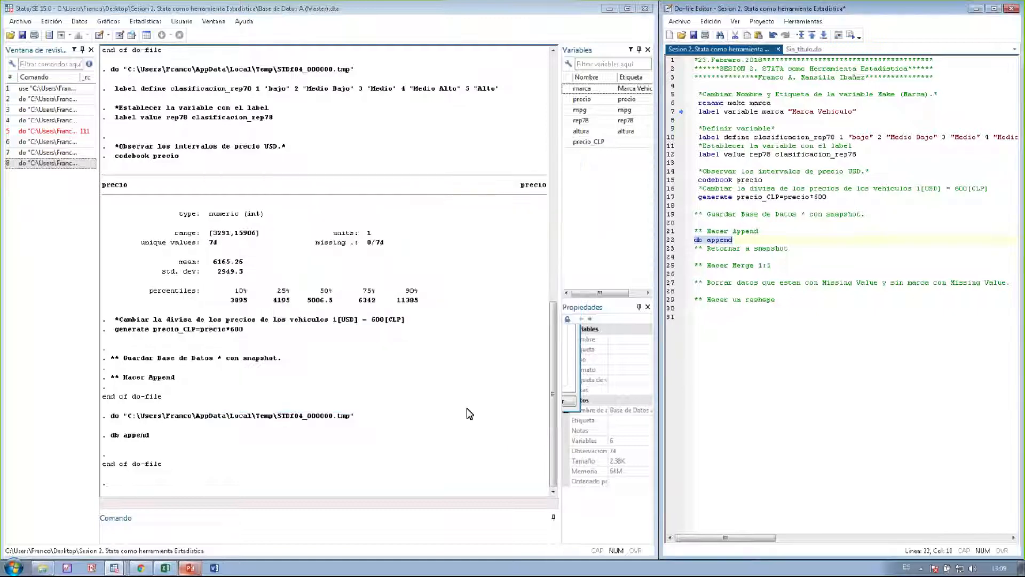
Copy the executed append using command from the command history into the do-file, on a new line below db append
{"action": "right_click", "coordinate": [68, 183]}
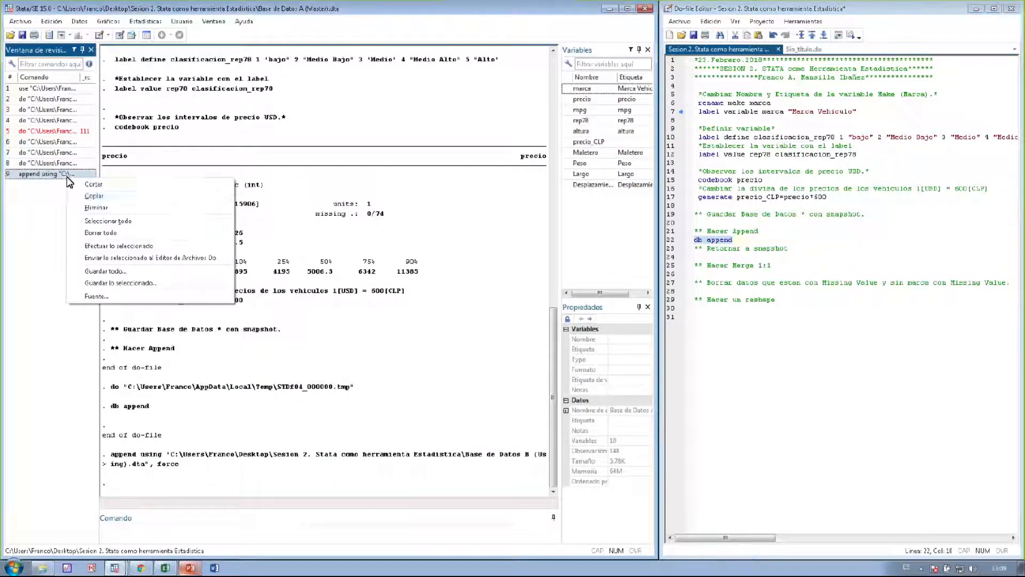
{"action": "left_click", "coordinate": [80, 203]}
{"action": "left_click", "coordinate": [786, 242]}
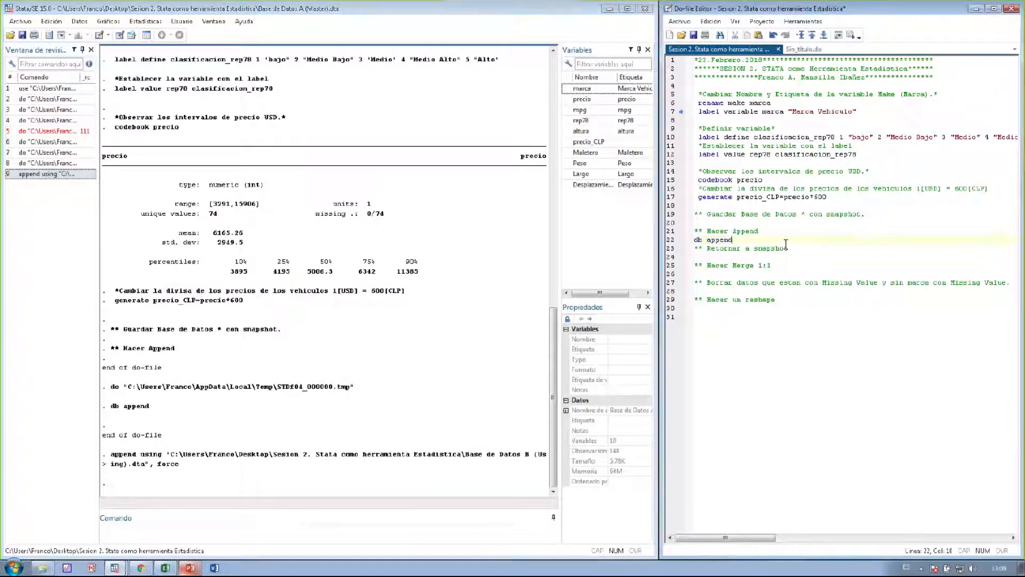
{"action": "key", "text": "Return"}
{"action": "type", "text": "append using \"C:\\Users\\Franco\\Desktop\\Sesion 2. Stata como herramienta Estadistica\\Base de Datos B (Using).dta\", force"}
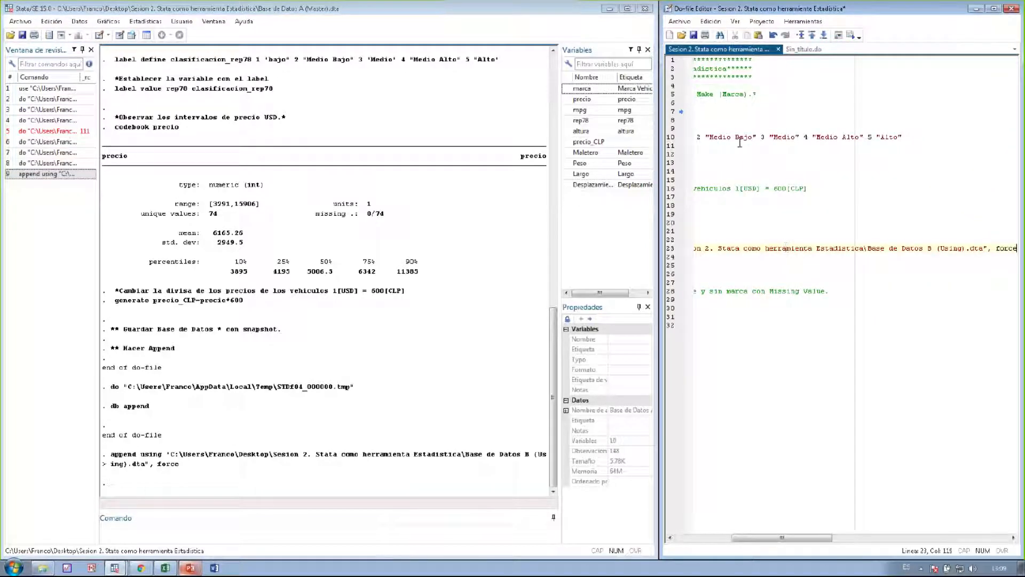
{"action": "left_click_drag", "start_coordinate": [798, 543], "coordinate": [740, 544]}
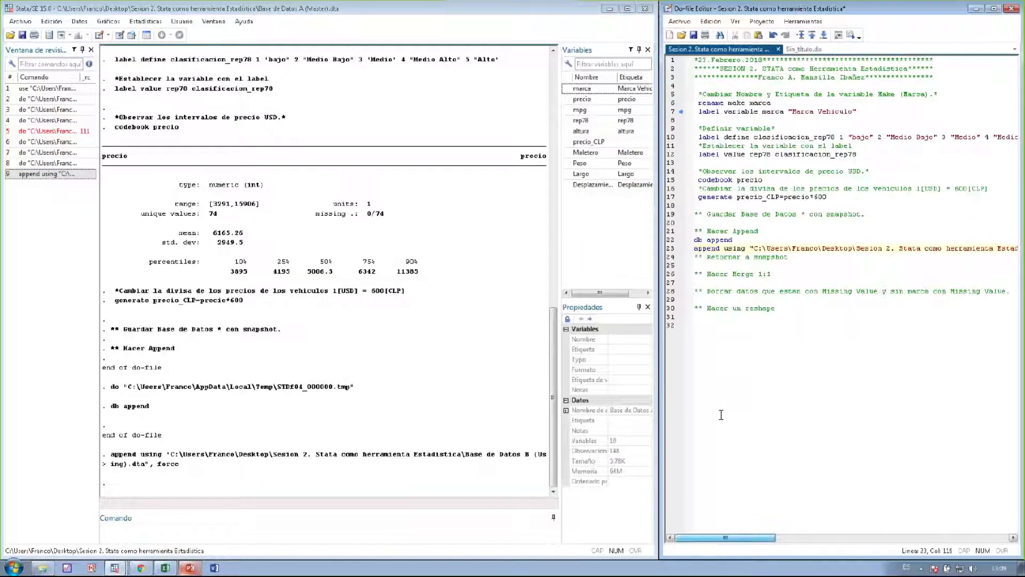
{"action": "left_click", "coordinate": [745, 240]}
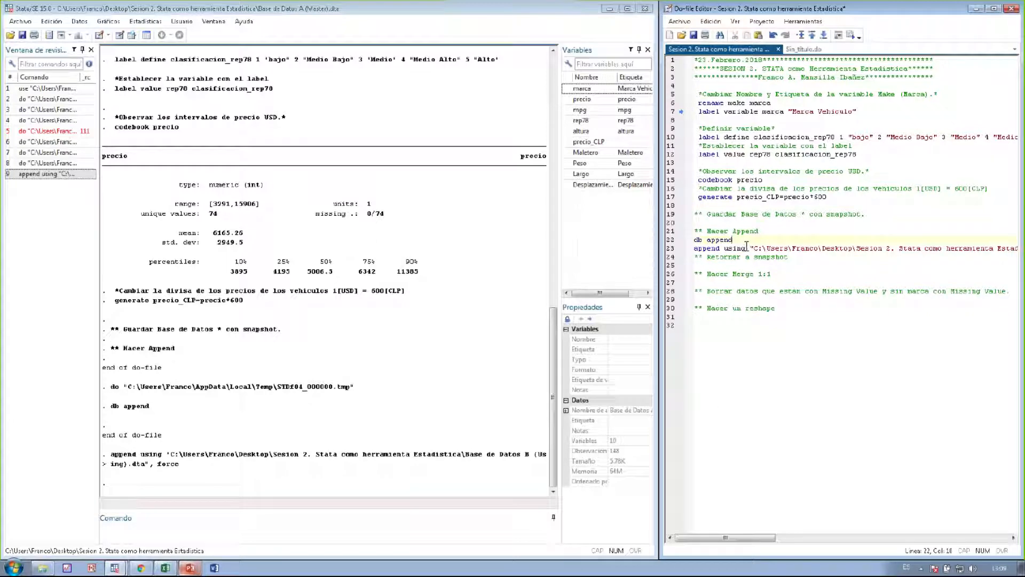
Examine the appended dataset in the Data Editor, comparing the master variables with the added ones across the master and using rows
{"action": "left_click", "coordinate": [130, 35]}
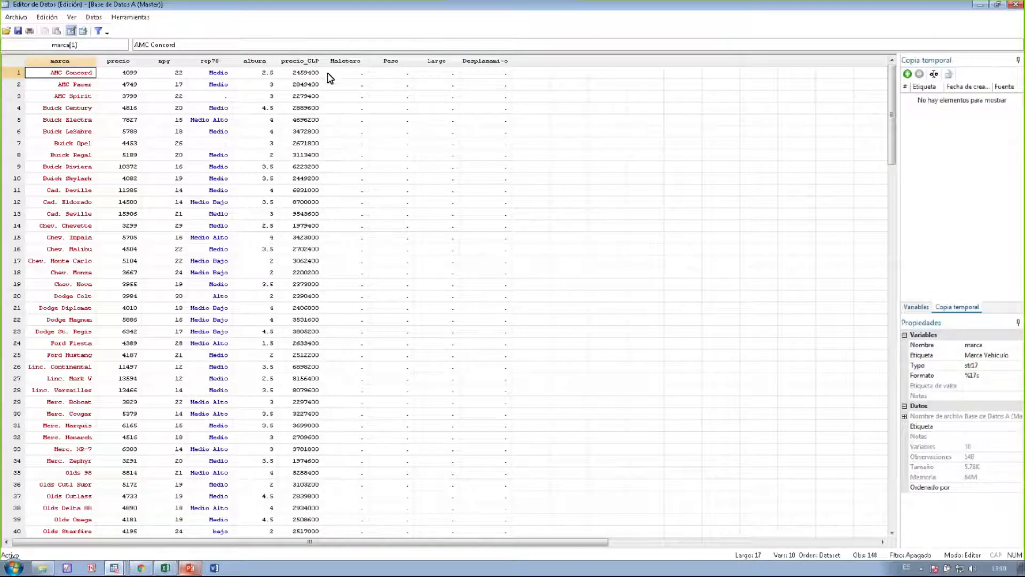
{"action": "left_click_drag", "start_coordinate": [300, 61], "coordinate": [59, 65]}
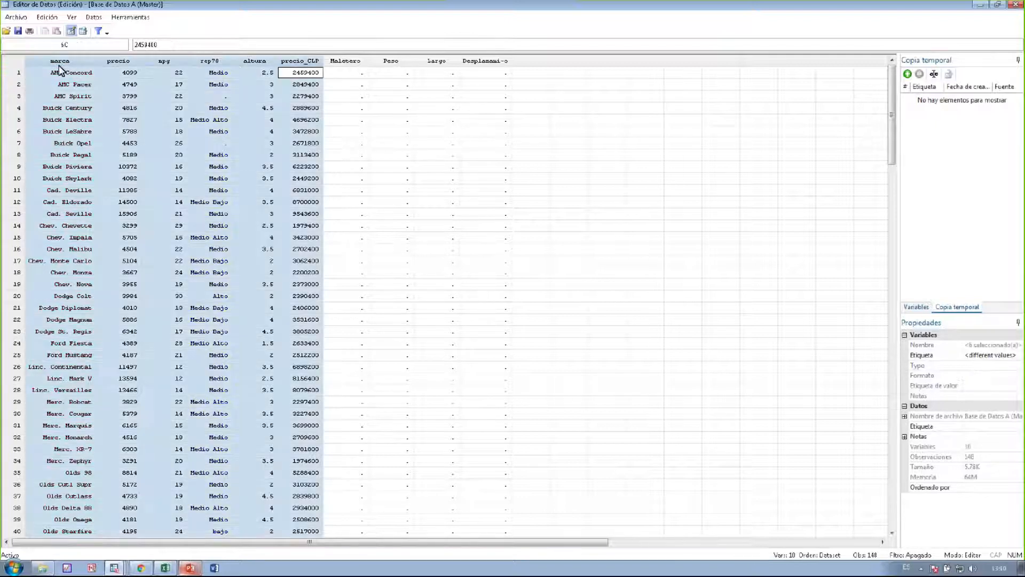
{"action": "left_click_drag", "start_coordinate": [353, 64], "coordinate": [491, 67]}
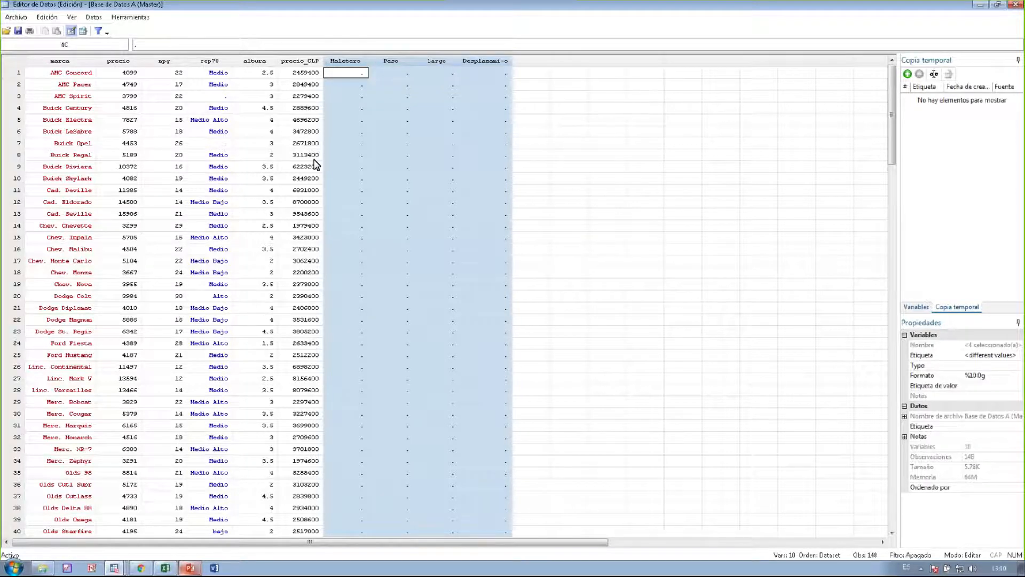
{"action": "scroll", "coordinate": [298, 229], "scroll_direction": "down", "scroll_amount": 20}
{"action": "scroll", "coordinate": [153, 209], "scroll_direction": "up", "scroll_amount": 2}
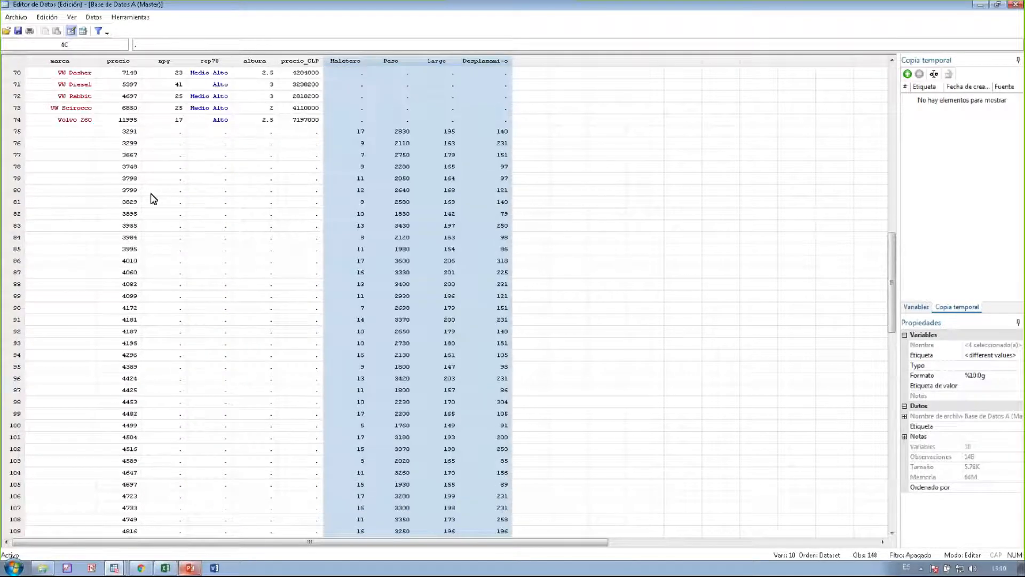
{"action": "left_click_drag", "start_coordinate": [92, 132], "coordinate": [1023, 52]}
{"action": "left_click", "coordinate": [1015, 4]}
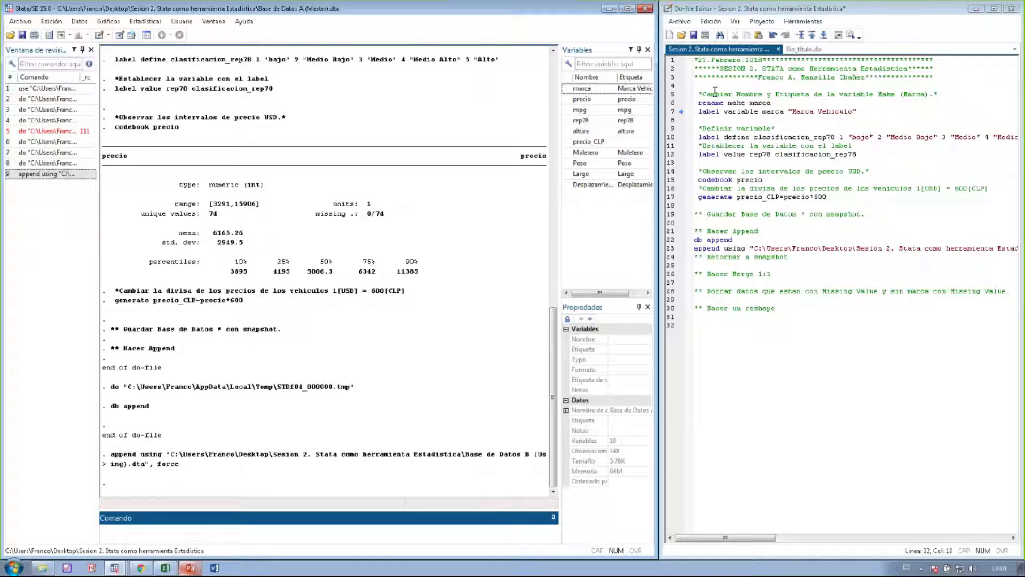
Close Stata without saving the changes
{"action": "left_click", "coordinate": [718, 127]}
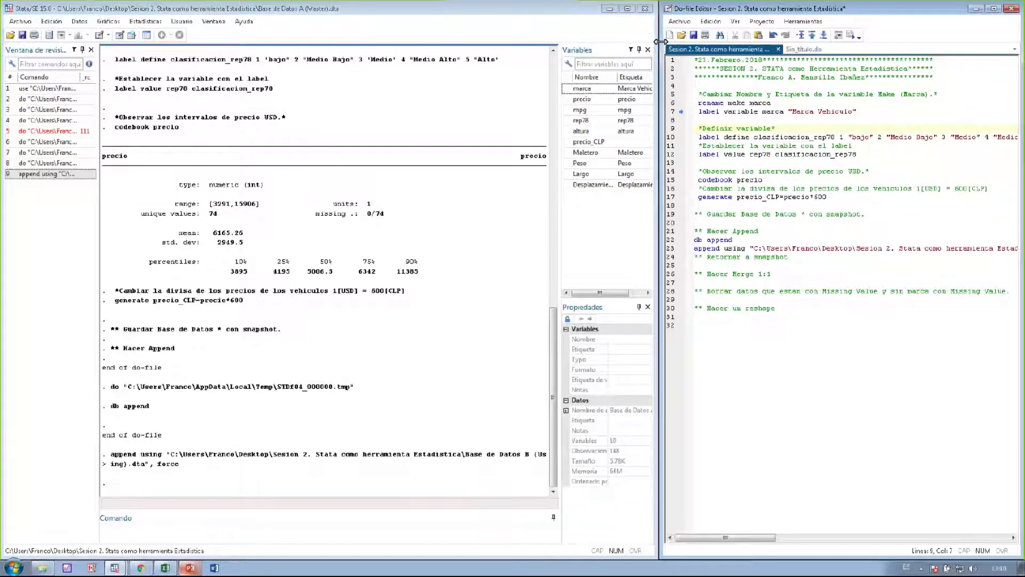
{"action": "left_click", "coordinate": [645, 9]}
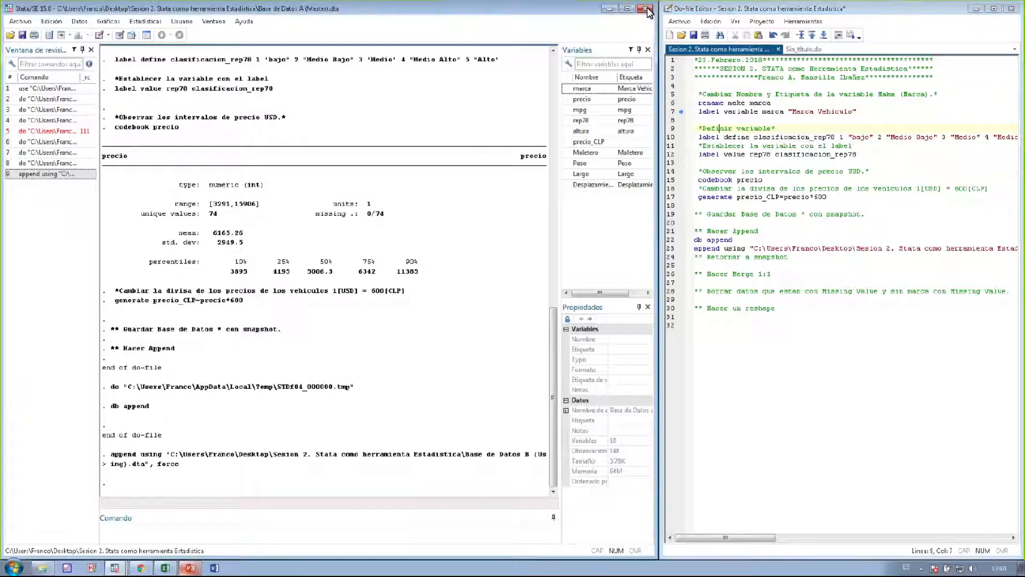
{"action": "left_click", "coordinate": [353, 293]}
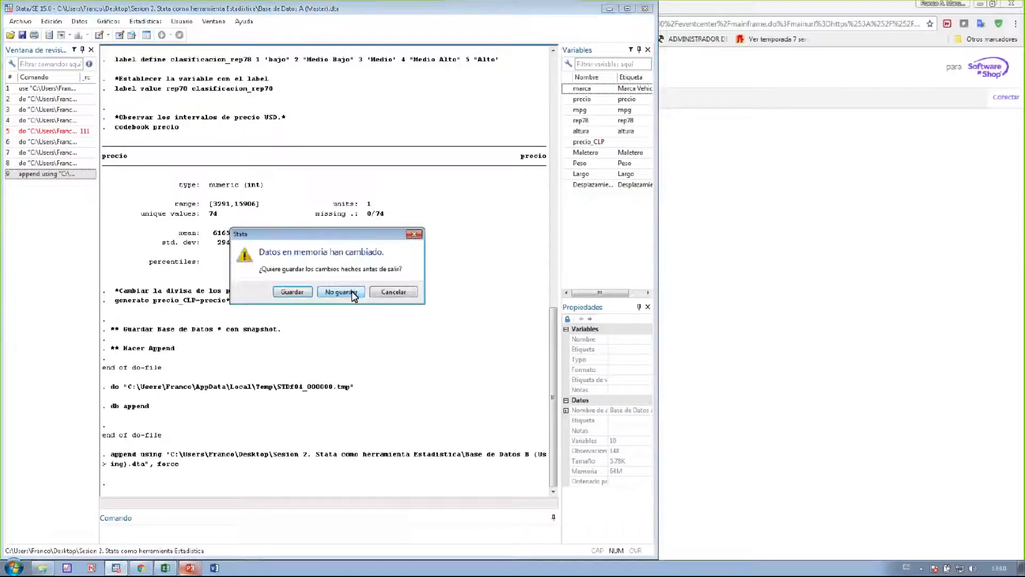
{"action": "left_click", "coordinate": [352, 294]}
Reopen Base de Datos A (Master) from the Sesion 2 folder in Stata and fit its window to half the screen
{"action": "left_click", "coordinate": [42, 567]}
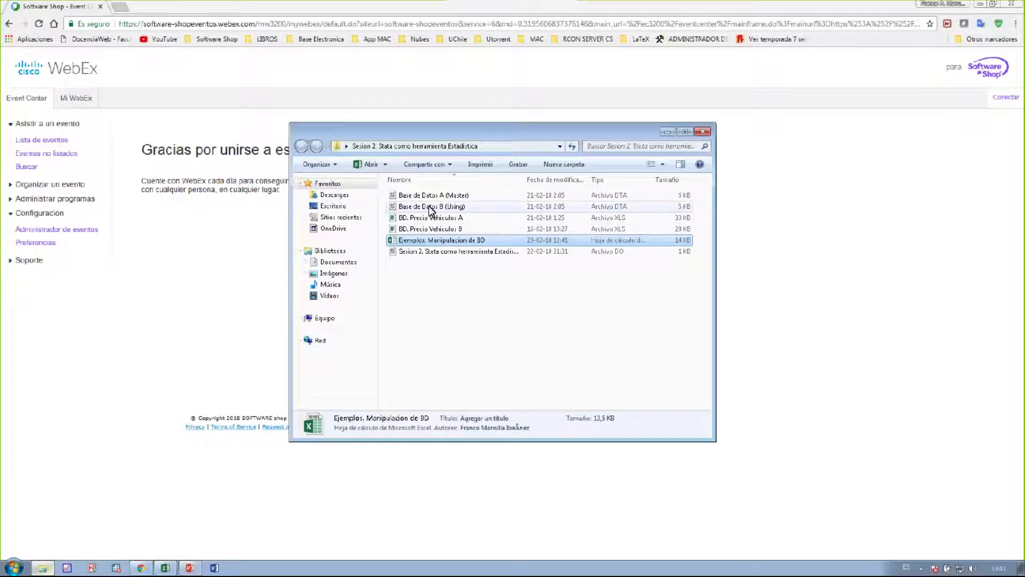
{"action": "double_click", "coordinate": [431, 196]}
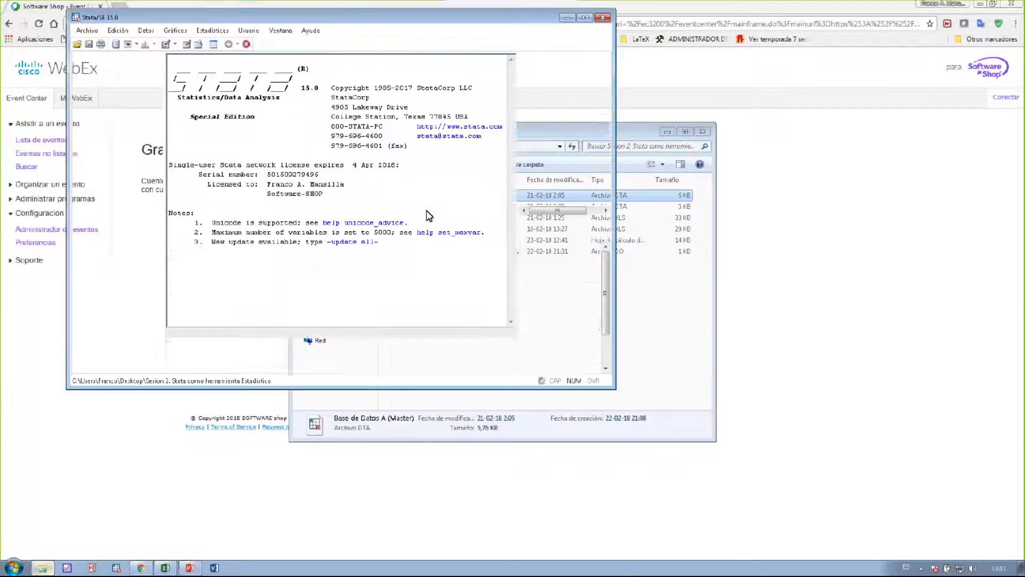
{"action": "left_click", "coordinate": [586, 19]}
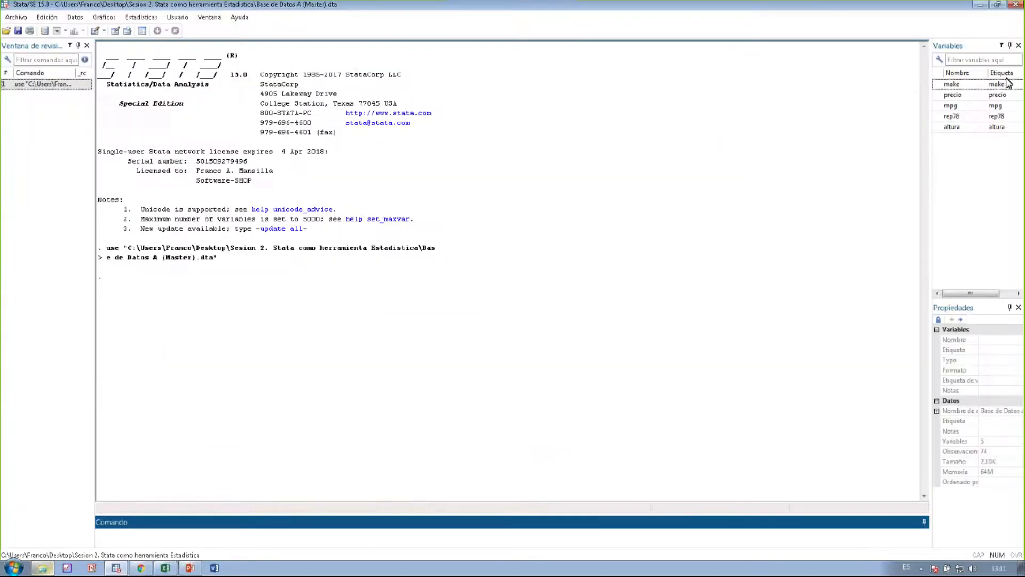
{"action": "left_click_drag", "start_coordinate": [2, 13], "coordinate": [3, 13]}
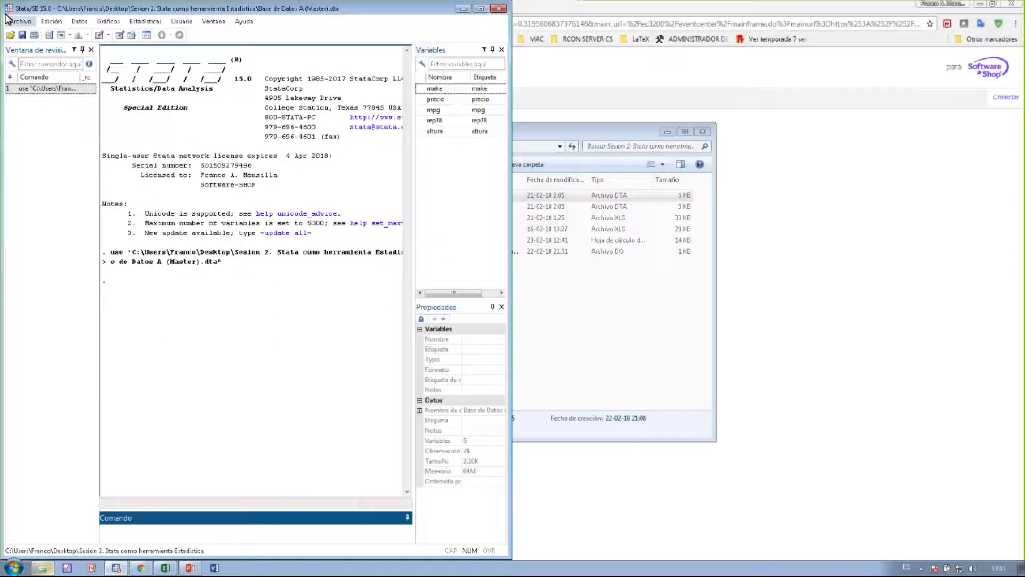
Open the Sesion 2 do-file in the Do-file Editor and fit its window to the free half of the screen
{"action": "left_click", "coordinate": [99, 34]}
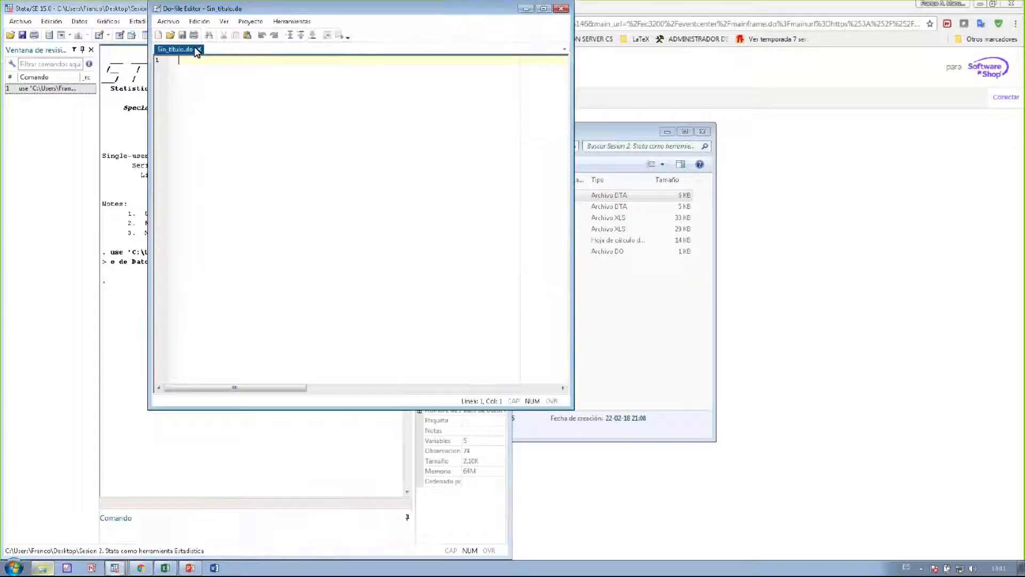
{"action": "left_click", "coordinate": [171, 35]}
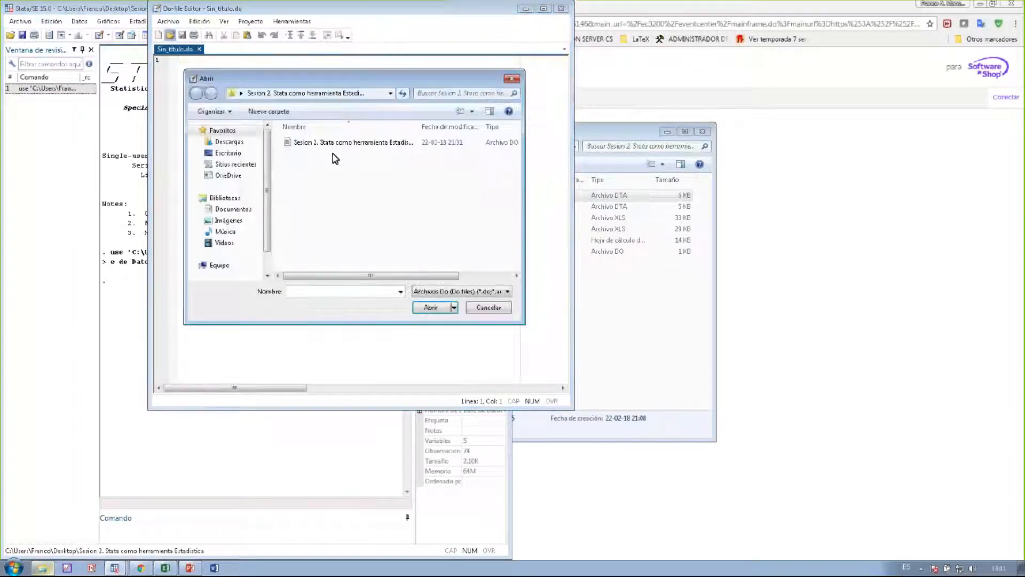
{"action": "double_click", "coordinate": [291, 142]}
{"action": "left_click_drag", "start_coordinate": [424, 11], "coordinate": [1021, 144]}
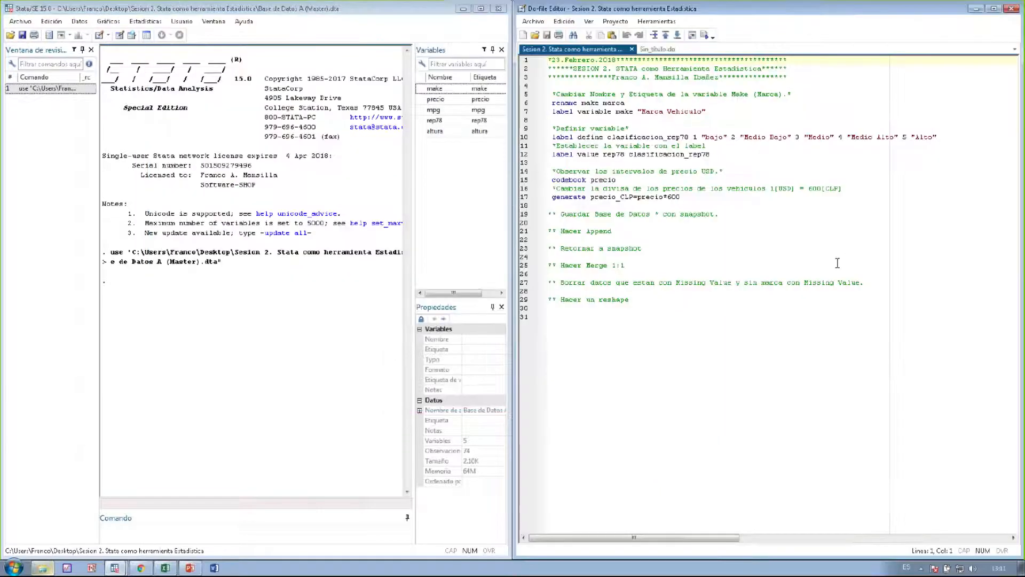
Save a snapshot of the master dataset from the Data Editor with the label Base Datos General
{"action": "left_click", "coordinate": [660, 223]}
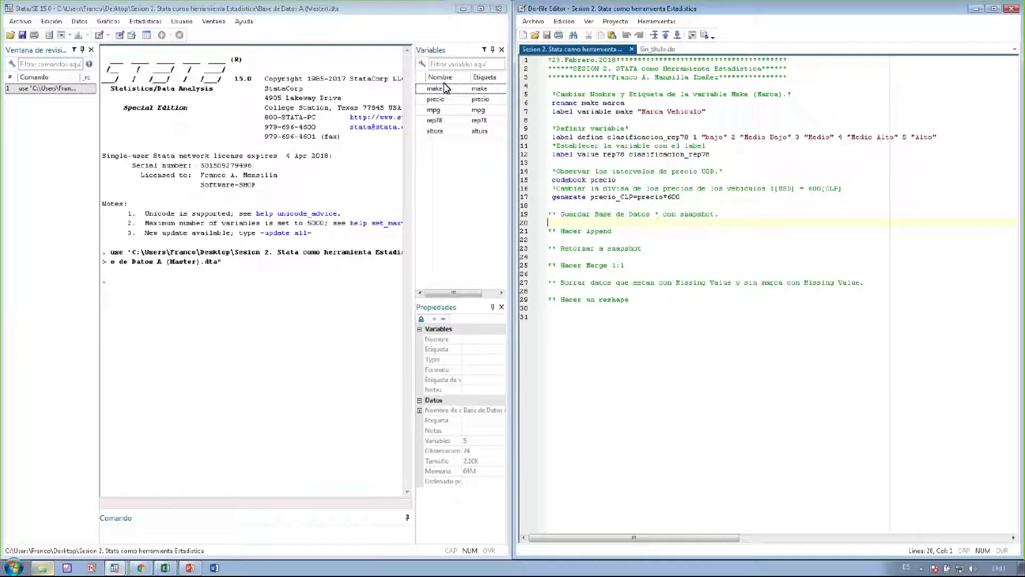
{"action": "left_click", "coordinate": [120, 36]}
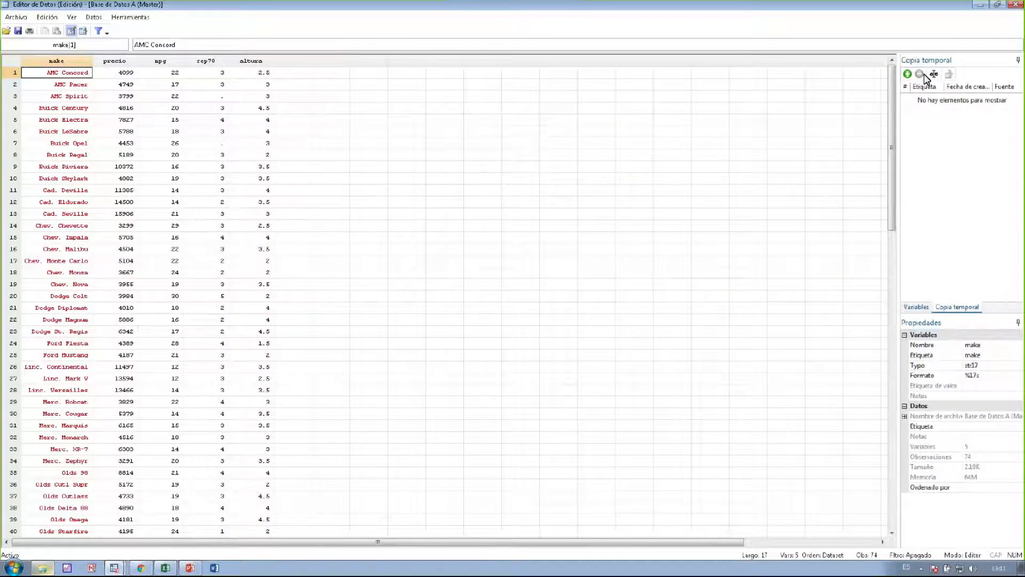
{"action": "left_click", "coordinate": [908, 73]}
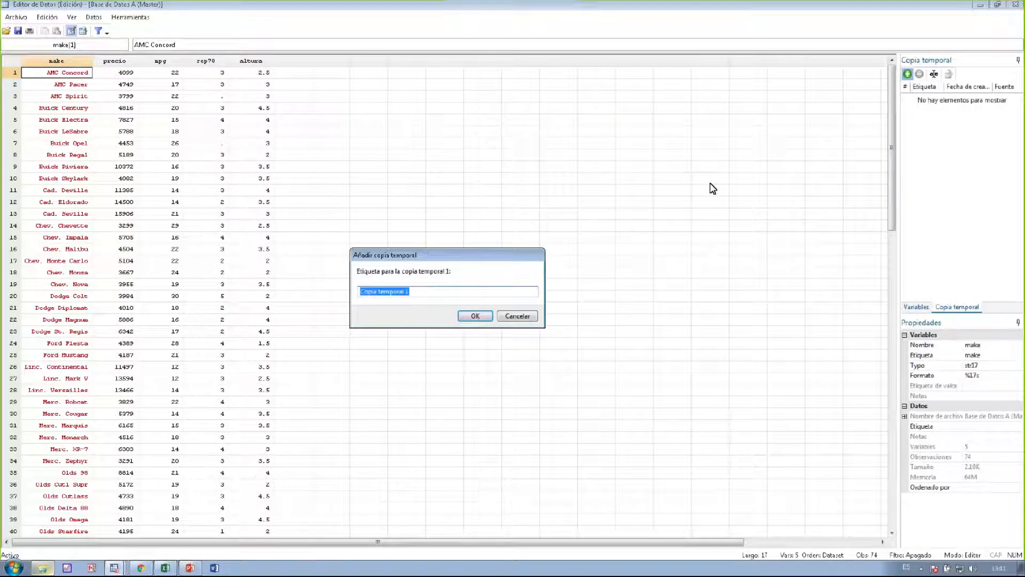
{"action": "type", "text": "Base Datos General"}
{"action": "key", "text": "Return"}
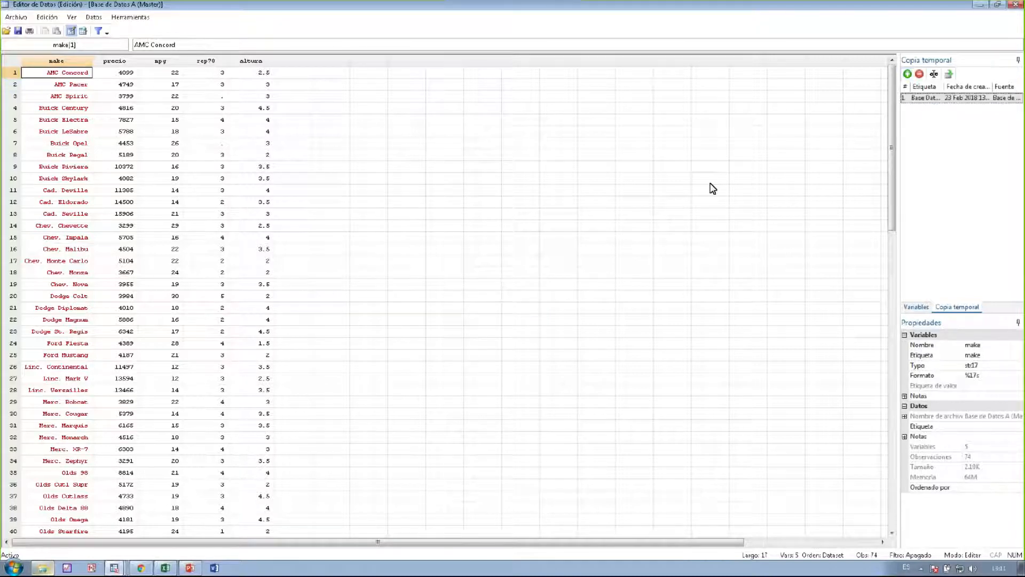
{"action": "left_click", "coordinate": [1017, 5]}
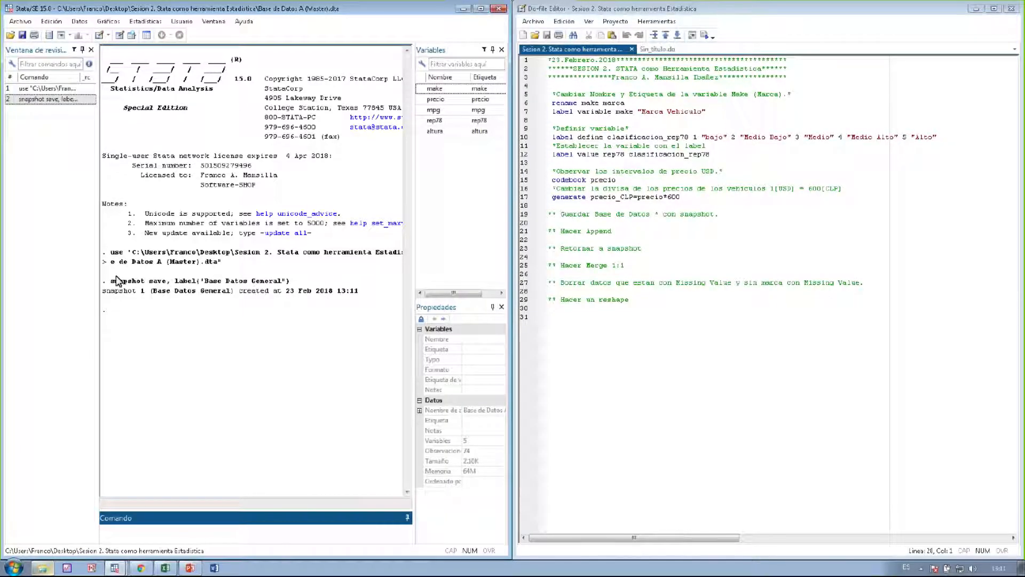
Copy the executed snapshot save command from the results into the do-file, below the comment about saving the database with snapshot
{"action": "left_click_drag", "start_coordinate": [292, 280], "coordinate": [108, 280]}
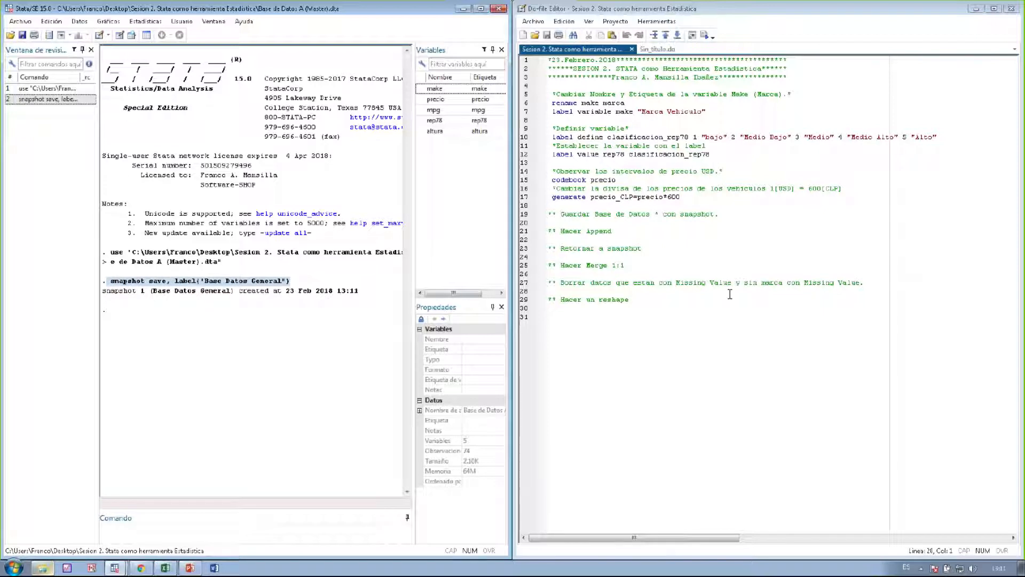
{"action": "key", "text": "ctrl+c"}
{"action": "left_click", "coordinate": [577, 222]}
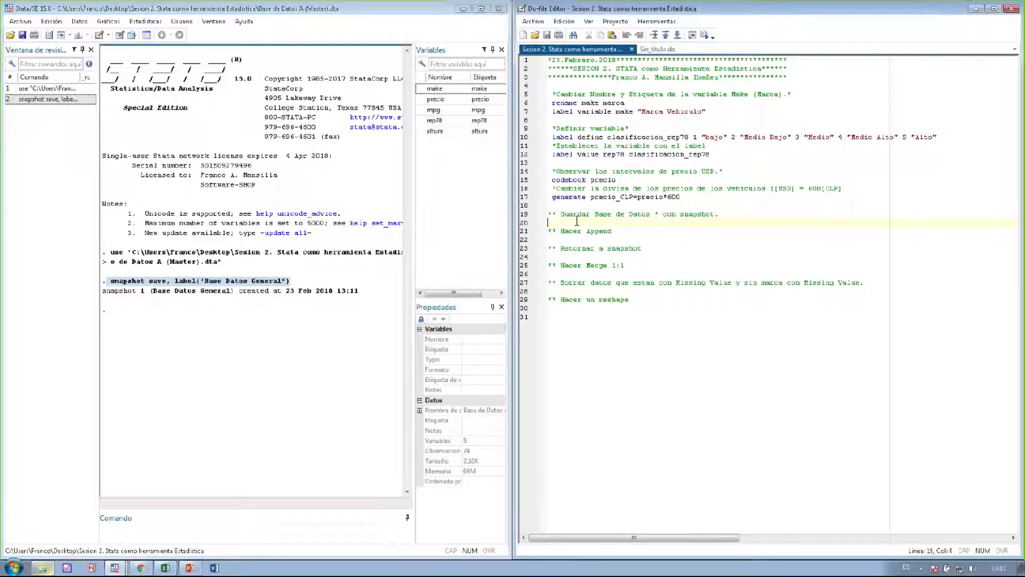
{"action": "key", "text": "ctrl+v"}
{"action": "left_click", "coordinate": [575, 246]}
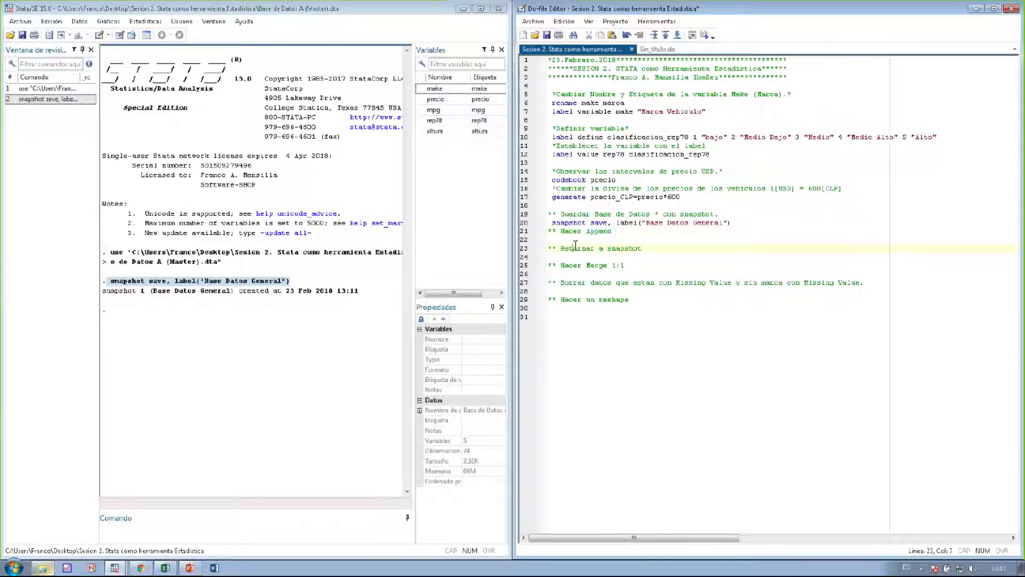
{"action": "left_click", "coordinate": [572, 274]}
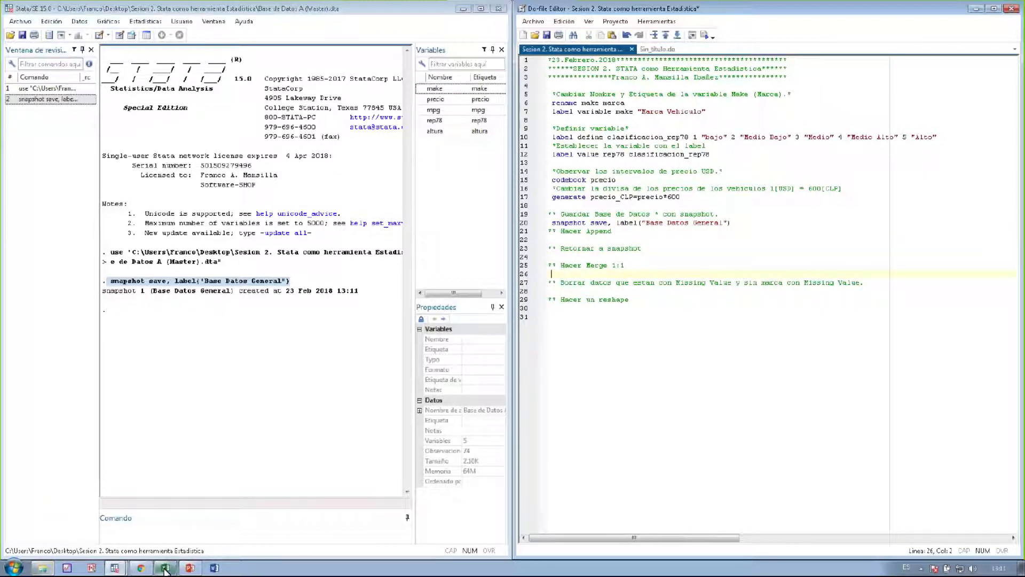
Examine the database slides in PowerPoint and Excel's M:1 merge example, comparing the Colegio and Familia tables with the matched and unmatched result rows
{"action": "left_click", "coordinate": [190, 568]}
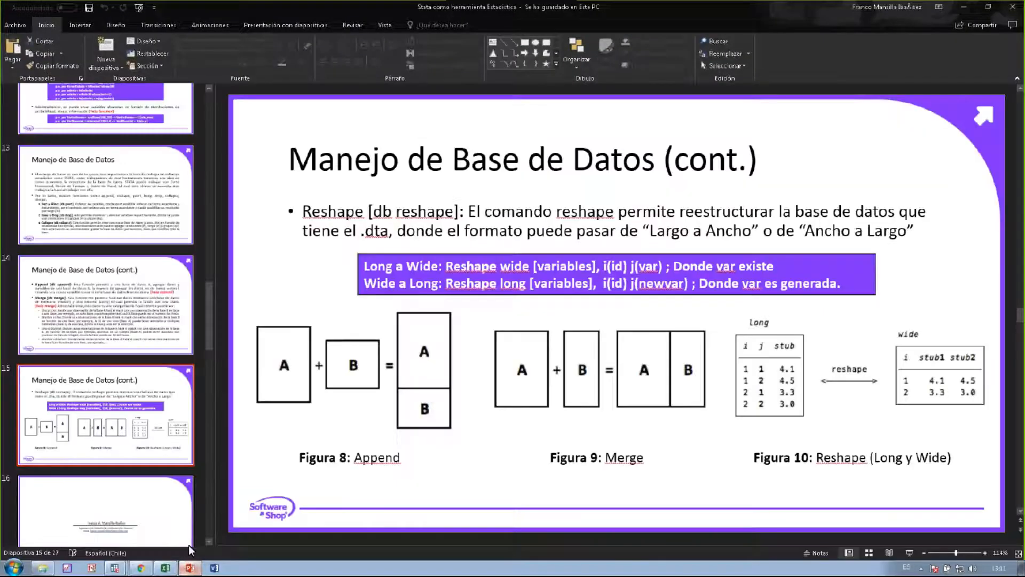
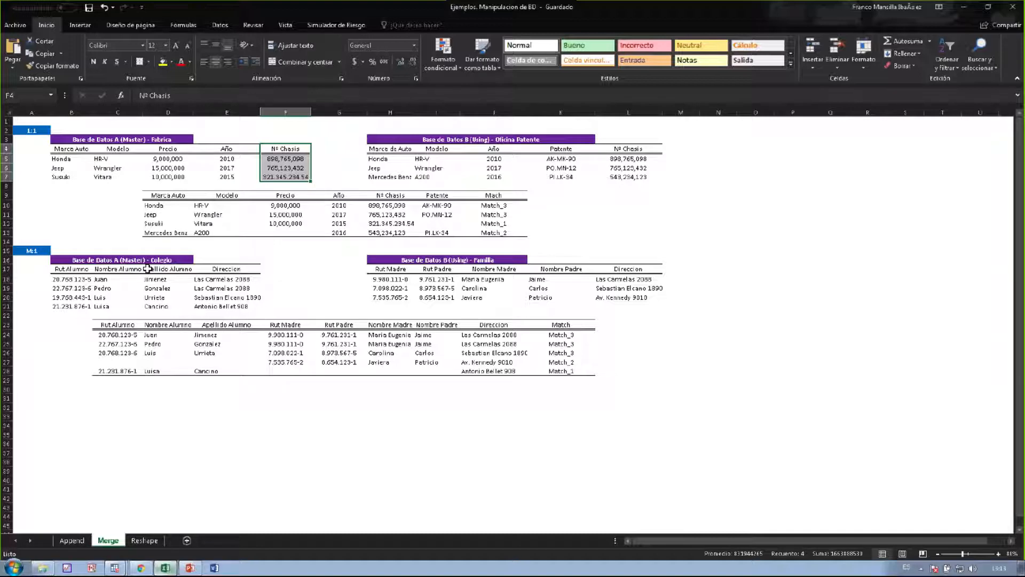
{"action": "left_click", "coordinate": [44, 250]}
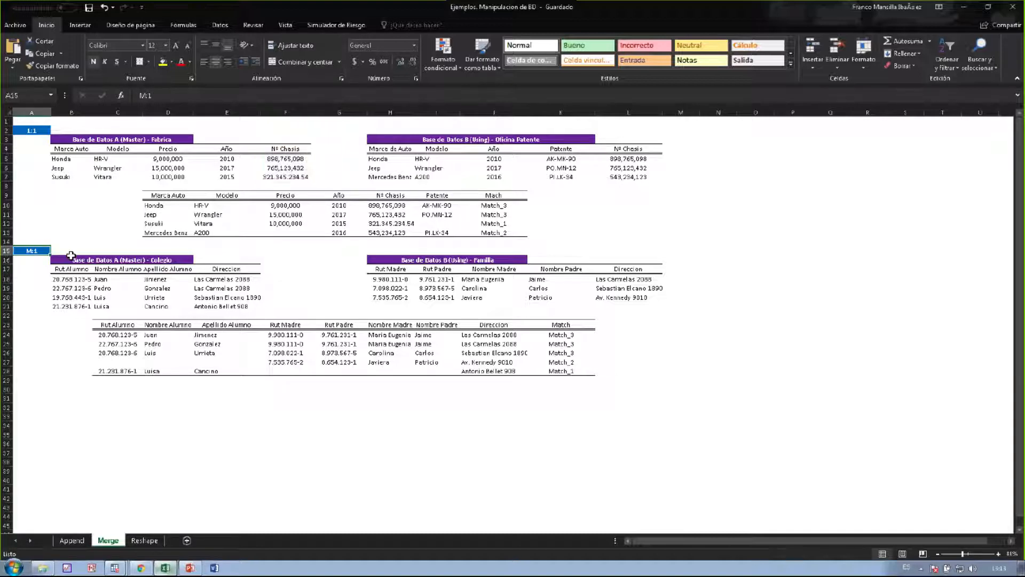
{"action": "left_click_drag", "start_coordinate": [68, 260], "coordinate": [231, 313]}
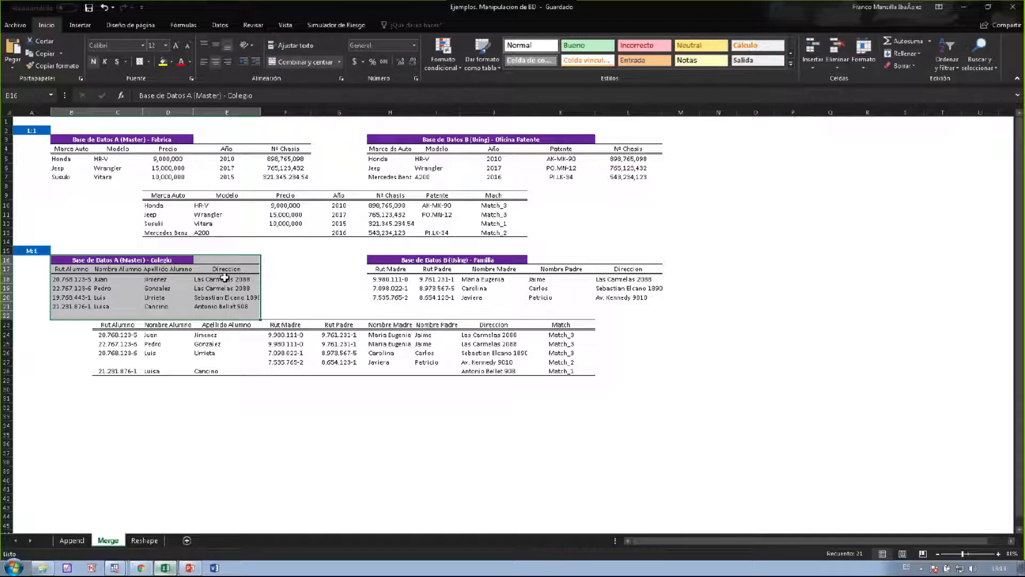
{"action": "left_click_drag", "start_coordinate": [405, 261], "coordinate": [553, 298]}
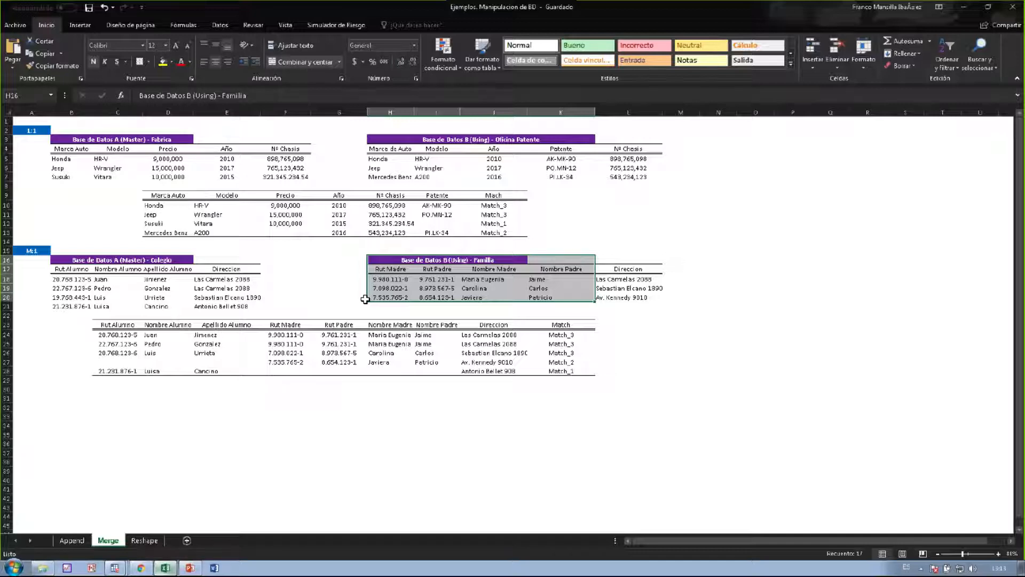
{"action": "left_click_drag", "start_coordinate": [114, 281], "coordinate": [227, 289]}
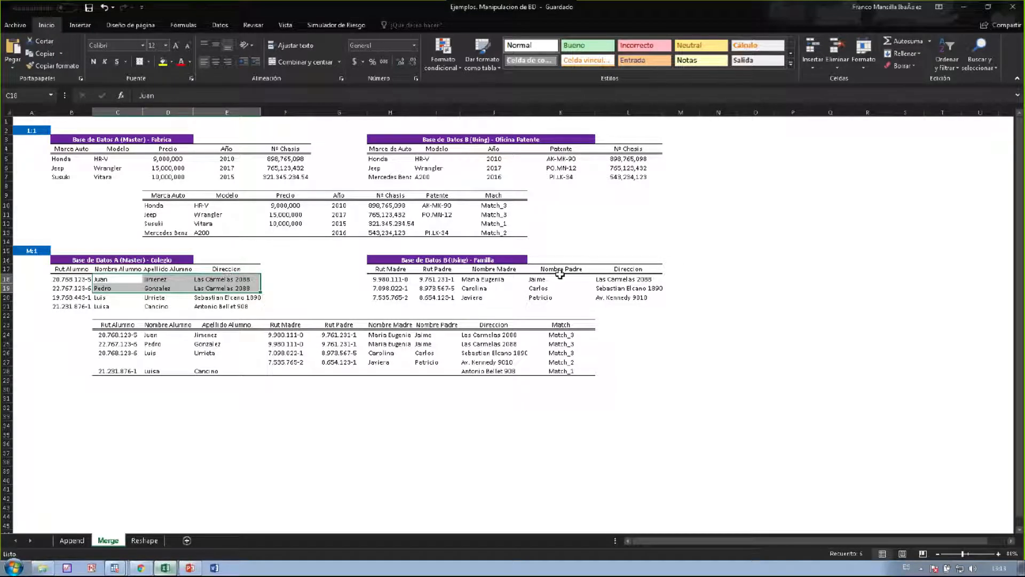
{"action": "left_click", "coordinate": [400, 281]}
{"action": "left_click_drag", "start_coordinate": [399, 281], "coordinate": [617, 283]}
{"action": "left_click_drag", "start_coordinate": [134, 335], "coordinate": [529, 336]}
{"action": "left_click_drag", "start_coordinate": [133, 346], "coordinate": [580, 344]}
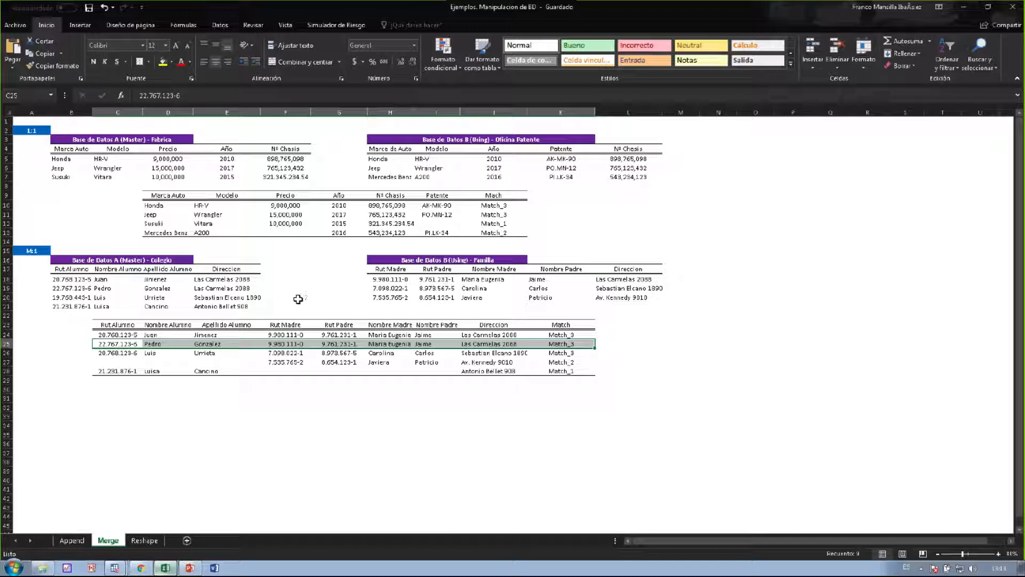
{"action": "left_click_drag", "start_coordinate": [98, 250], "coordinate": [239, 308]}
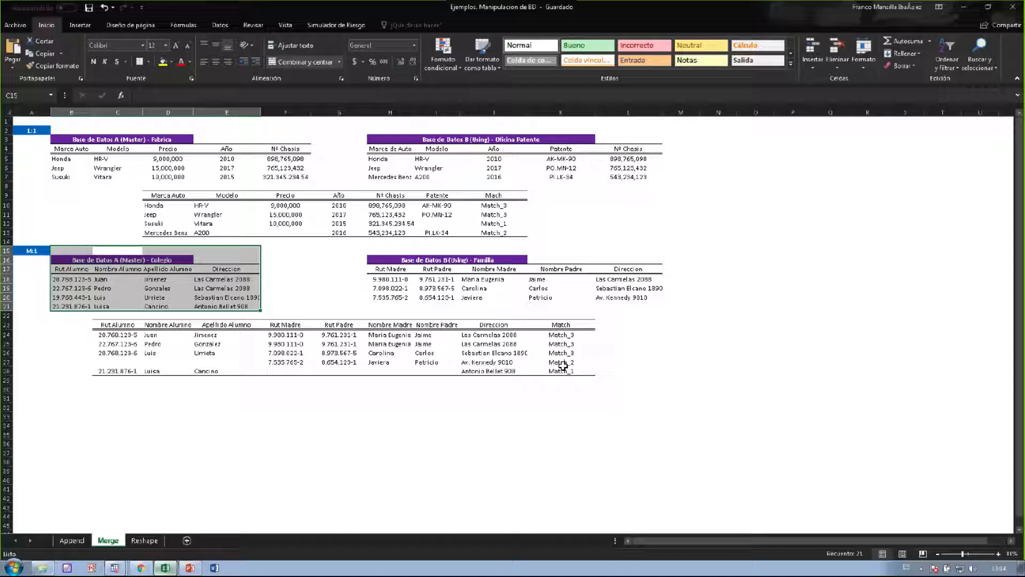
{"action": "left_click_drag", "start_coordinate": [309, 363], "coordinate": [438, 363]}
{"action": "left_click_drag", "start_coordinate": [225, 360], "coordinate": [561, 371]}
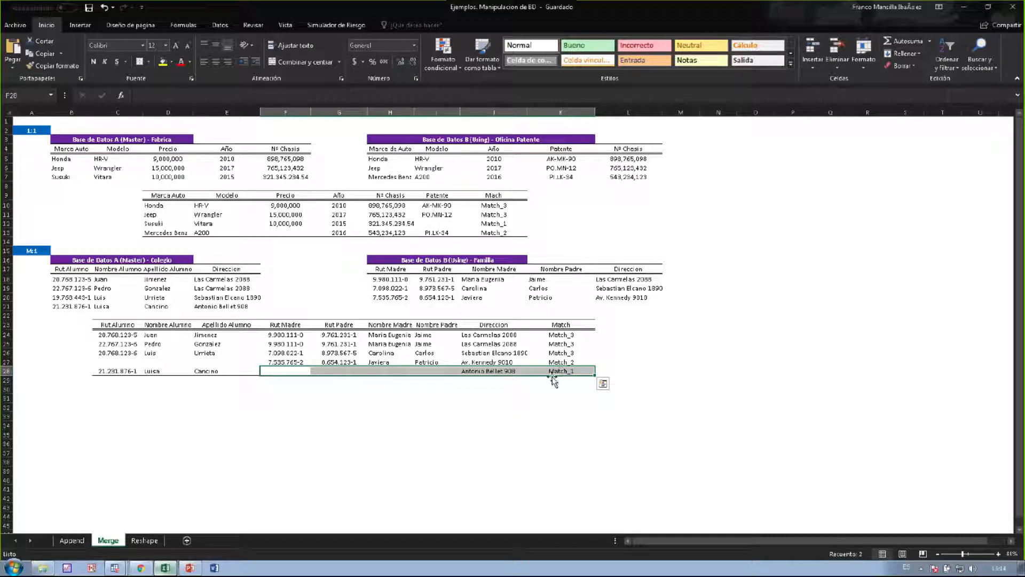
Switch back to Stata, add db merge below the Hacer Merge 1:1 comment in the do-file and run that line
{"action": "left_click", "coordinate": [165, 568]}
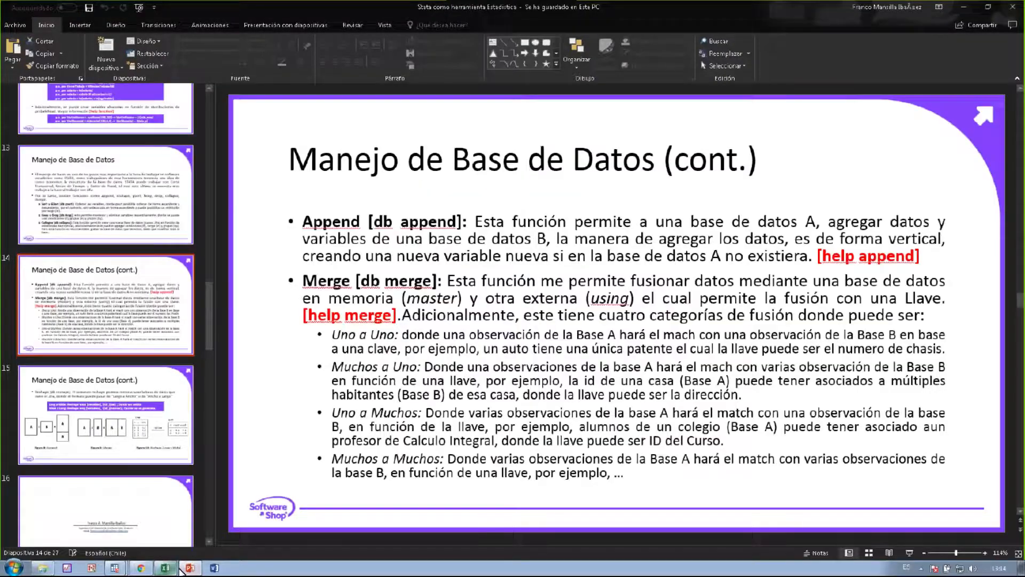
{"action": "left_click", "coordinate": [191, 569]}
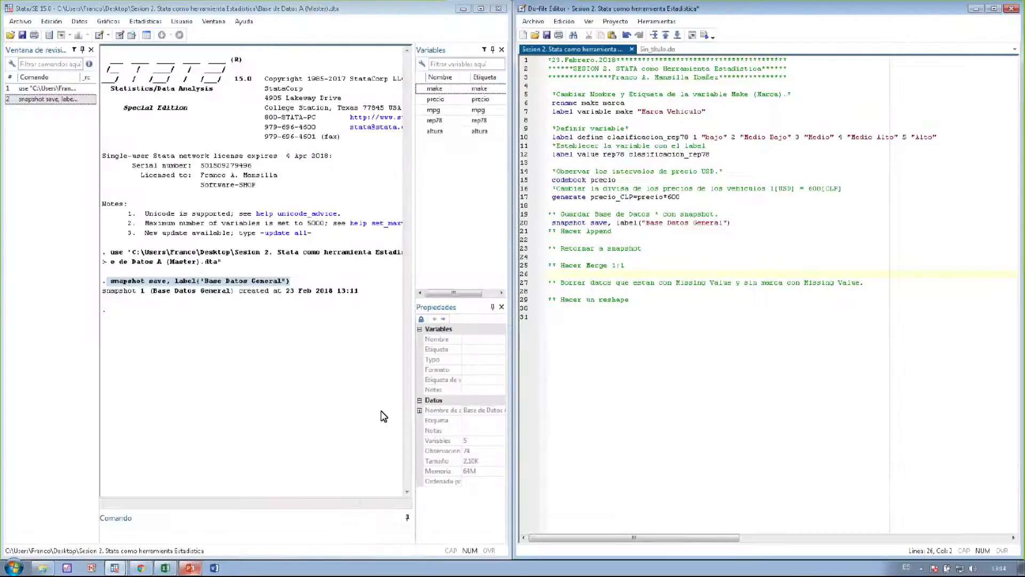
{"action": "type", "text": "db merge"}
{"action": "left_click", "coordinate": [523, 275]}
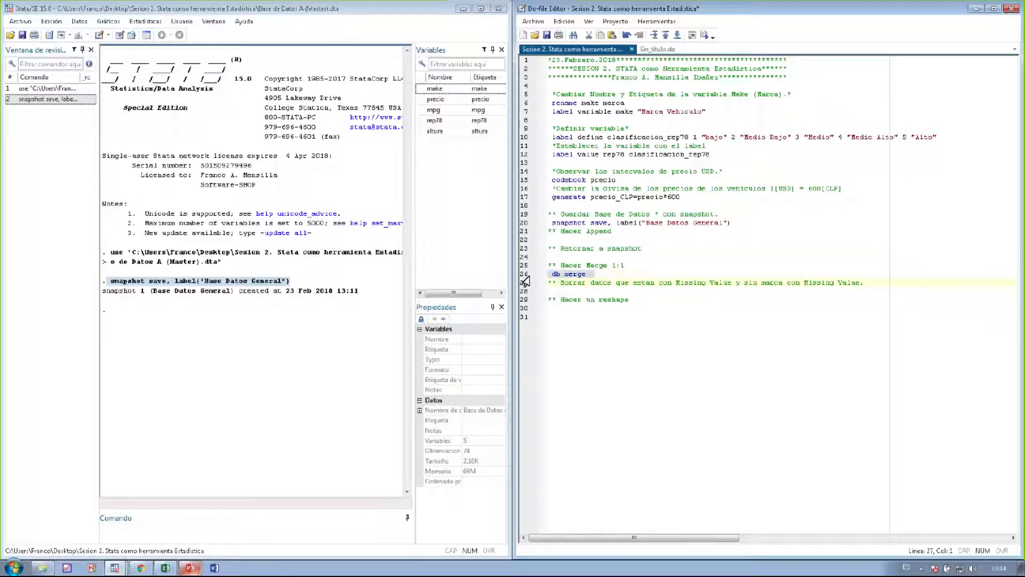
{"action": "key", "text": "ctrl+d"}
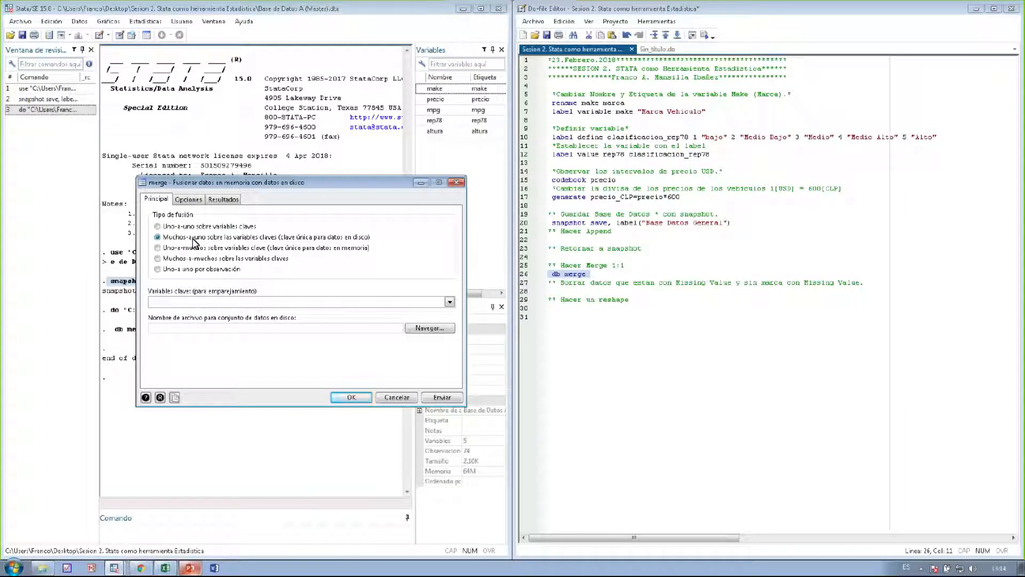
Merge Base de Datos B (Using) into the master dataset one-to-one, using precio as the key variable
{"action": "left_click", "coordinate": [203, 227]}
{"action": "left_click", "coordinate": [450, 303]}
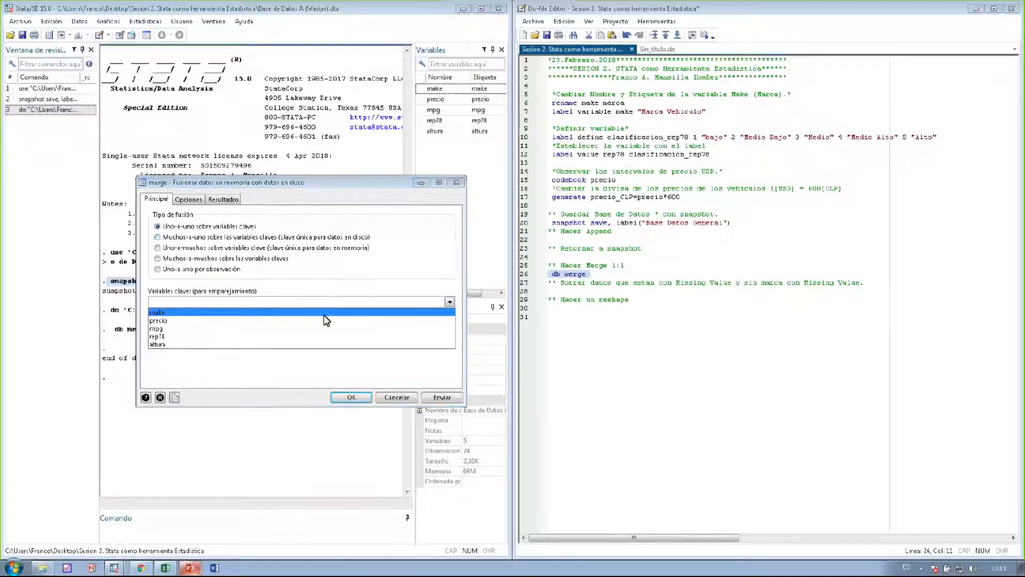
{"action": "left_click", "coordinate": [263, 326]}
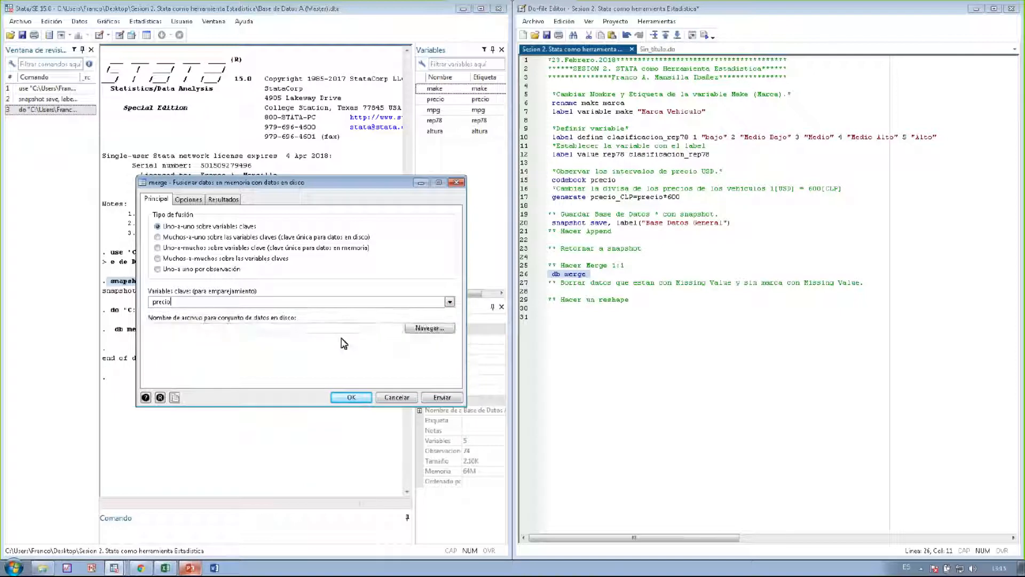
{"action": "left_click", "coordinate": [436, 330]}
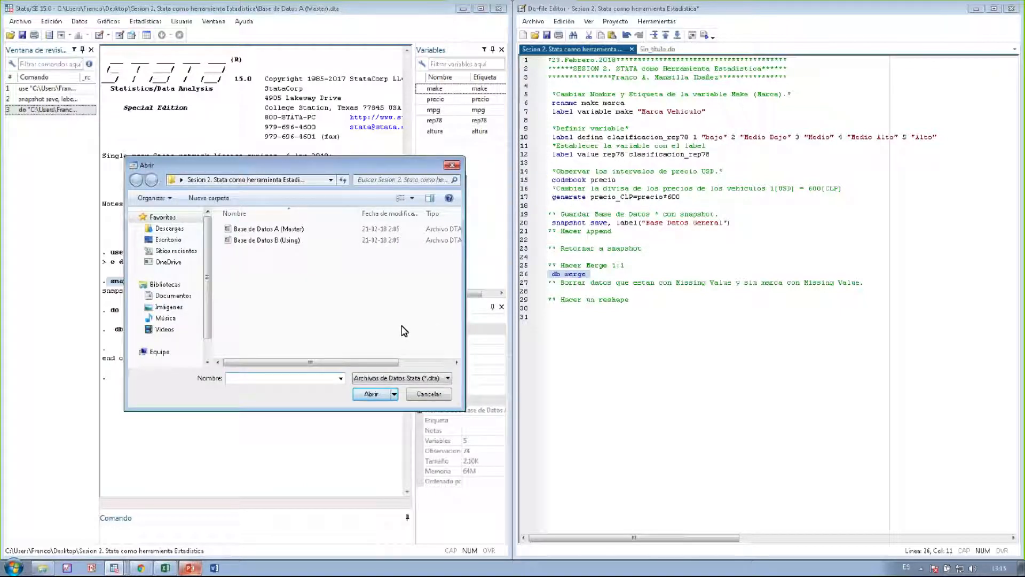
{"action": "double_click", "coordinate": [287, 240]}
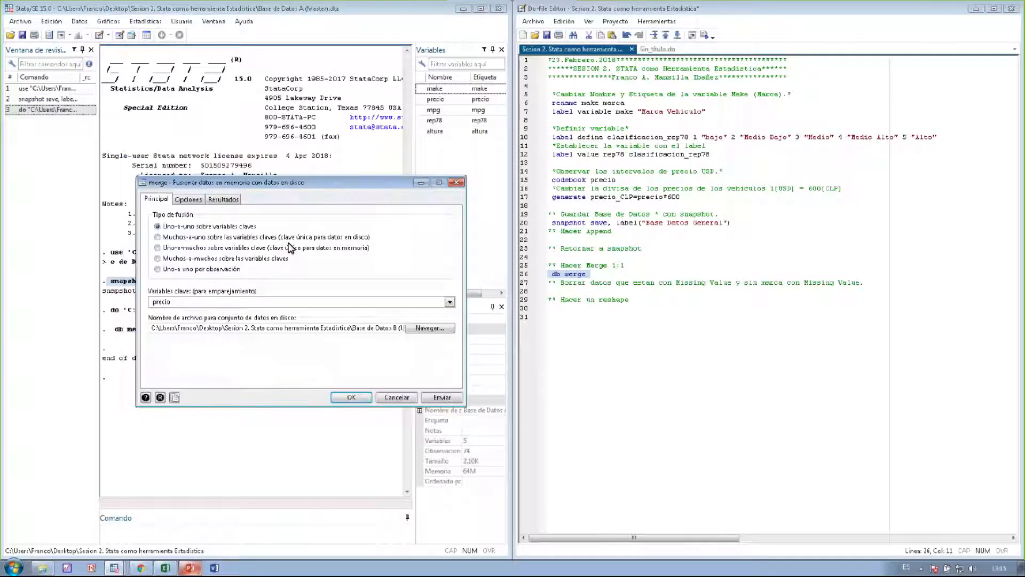
{"action": "left_click", "coordinate": [367, 398]}
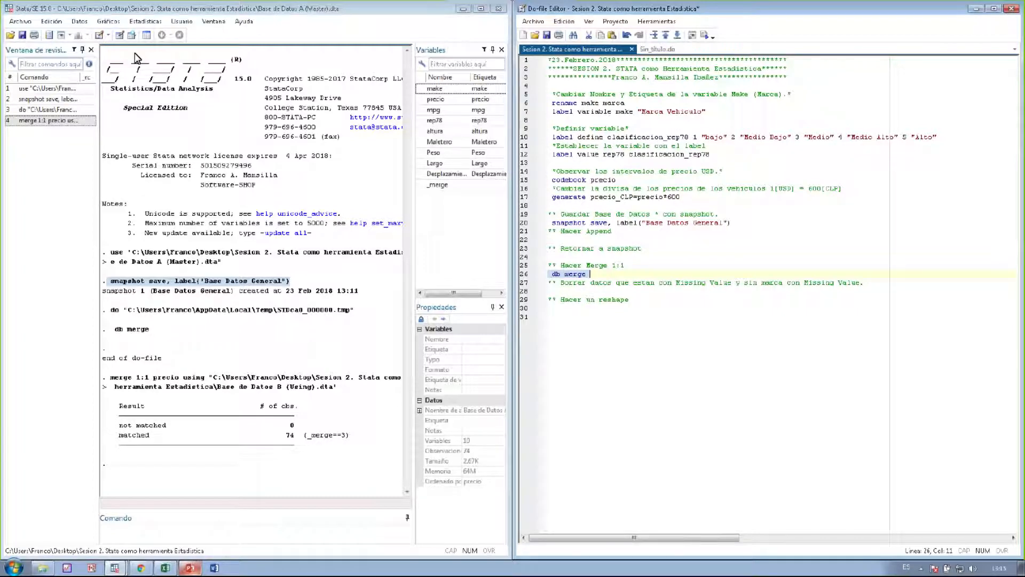
Review the merged rows and the _merge variable in the Data Editor, and check the matched counts in the results
{"action": "left_click", "coordinate": [119, 35]}
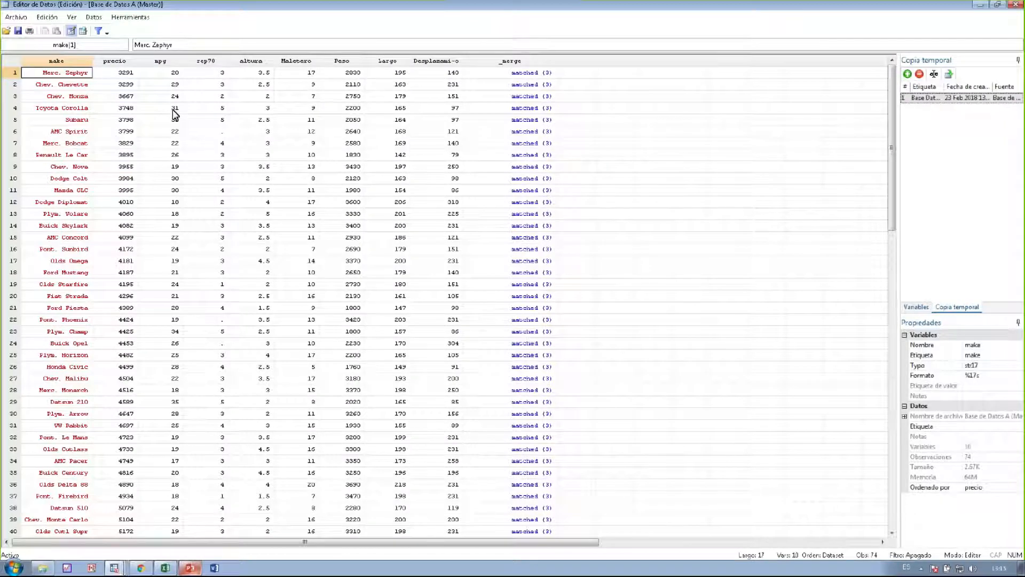
{"action": "scroll", "coordinate": [393, 203], "scroll_direction": "down", "scroll_amount": 20}
{"action": "scroll", "coordinate": [393, 220], "scroll_direction": "up", "scroll_amount": 20}
{"action": "left_click", "coordinate": [1015, 4]}
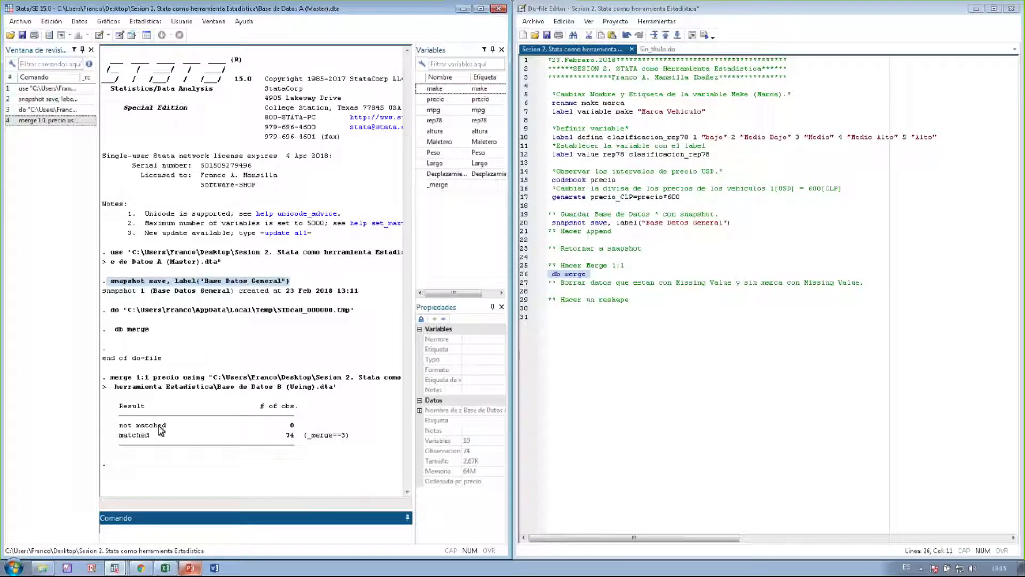
{"action": "left_click_drag", "start_coordinate": [150, 427], "coordinate": [339, 439]}
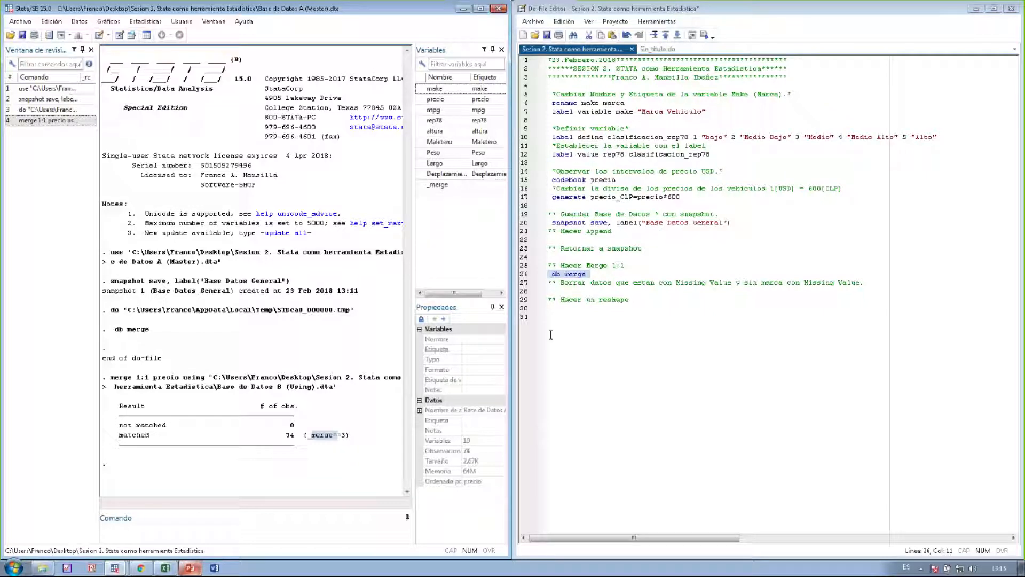
Copy the executed merge 1:1 precio command using Base de Datos B (Using).dta from the command history into the do-file below db merge
{"action": "right_click", "coordinate": [62, 122]}
{"action": "left_click", "coordinate": [110, 142]}
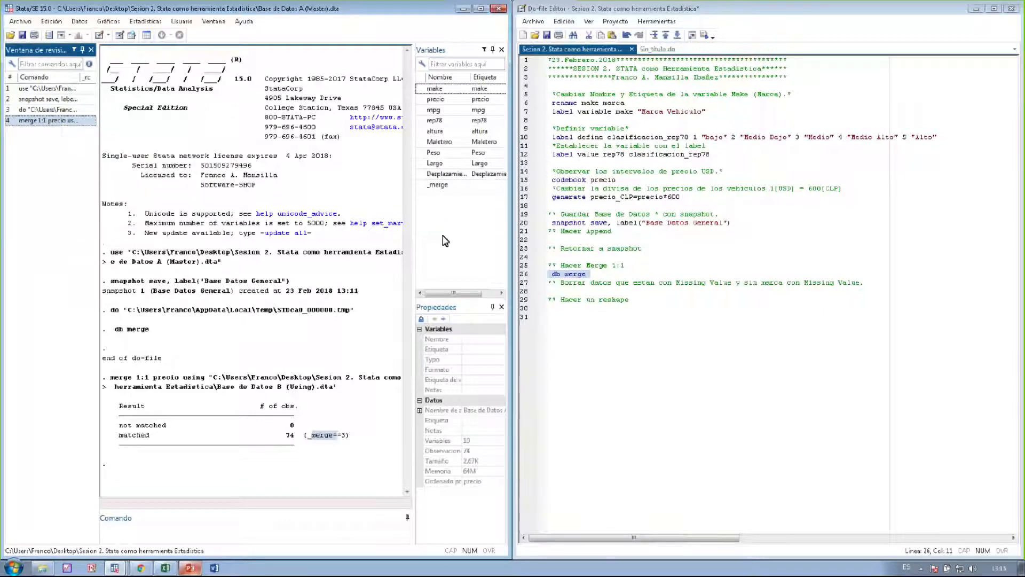
{"action": "left_click", "coordinate": [607, 274]}
{"action": "key", "text": "Return"}
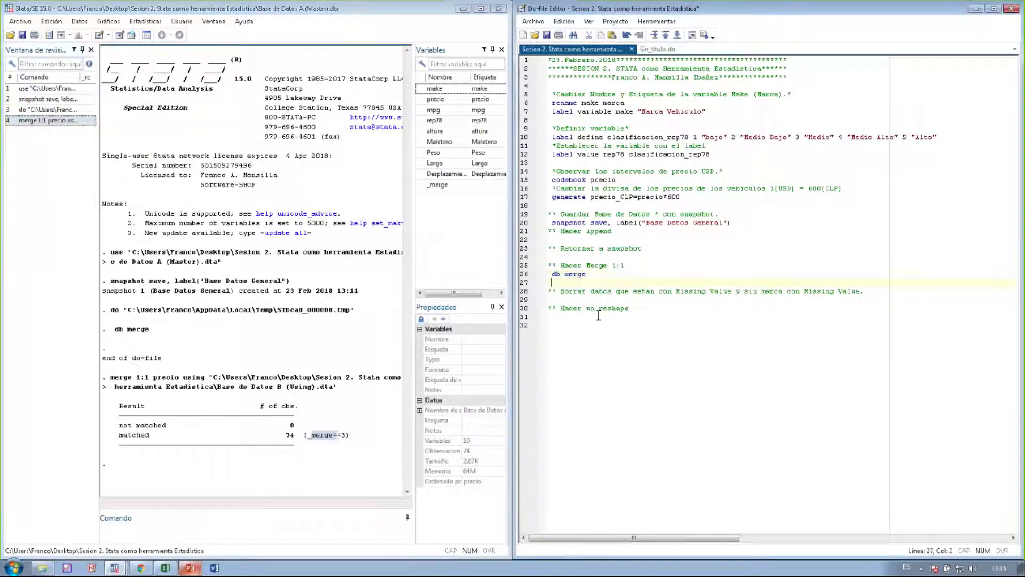
{"action": "type", "text": "merge 1:1 precio using \"C:\\Users\\Franco\\Desktop\\Sesion 2. Stata como herramienta Estadistica\\Base de Datos B (Using).dta\""}
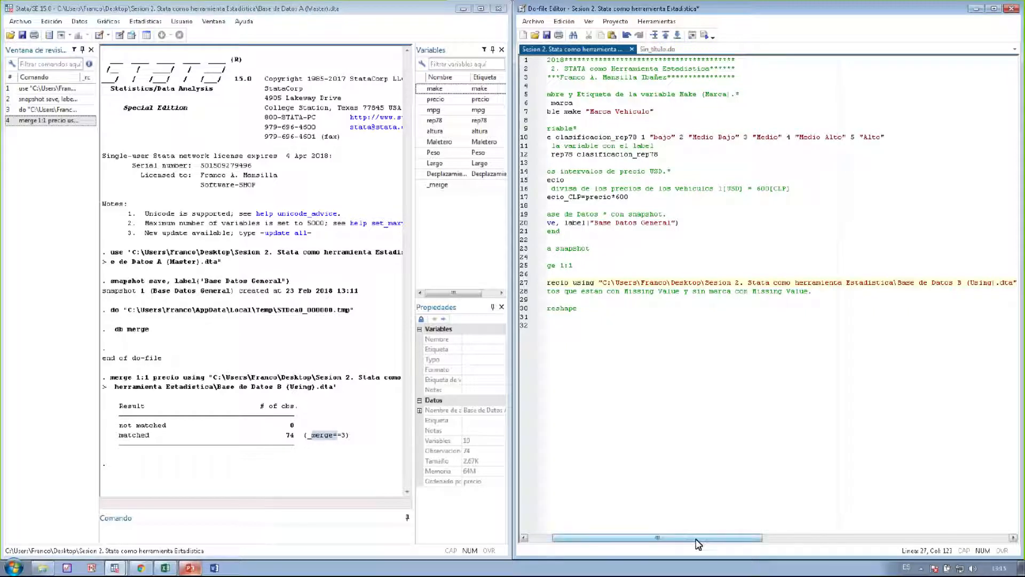
{"action": "left_click_drag", "start_coordinate": [695, 539], "coordinate": [594, 538]}
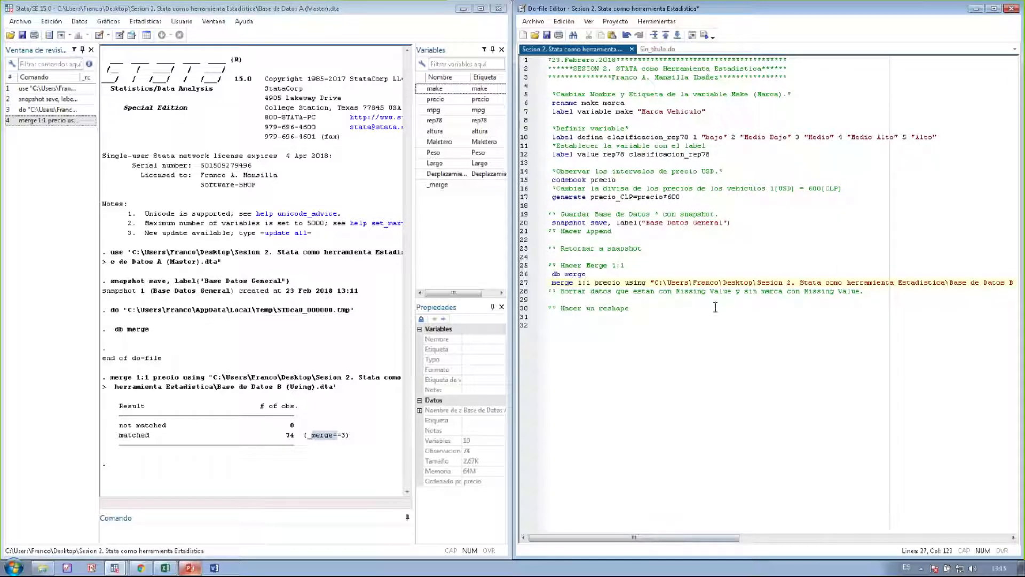
Add snapshot save, label("Base de Datos con Merge") below the merge command in the do-file and run that line
{"action": "left_click", "coordinate": [882, 291]}
{"action": "left_click", "coordinate": [550, 290]}
{"action": "key", "text": "Return"}
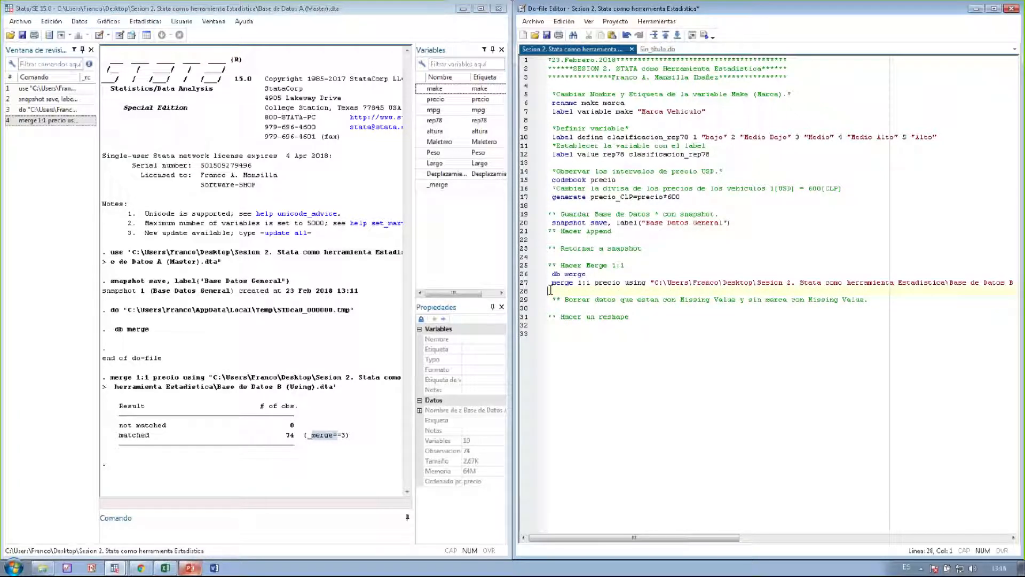
{"action": "type", "text": "snapshot save, label"}
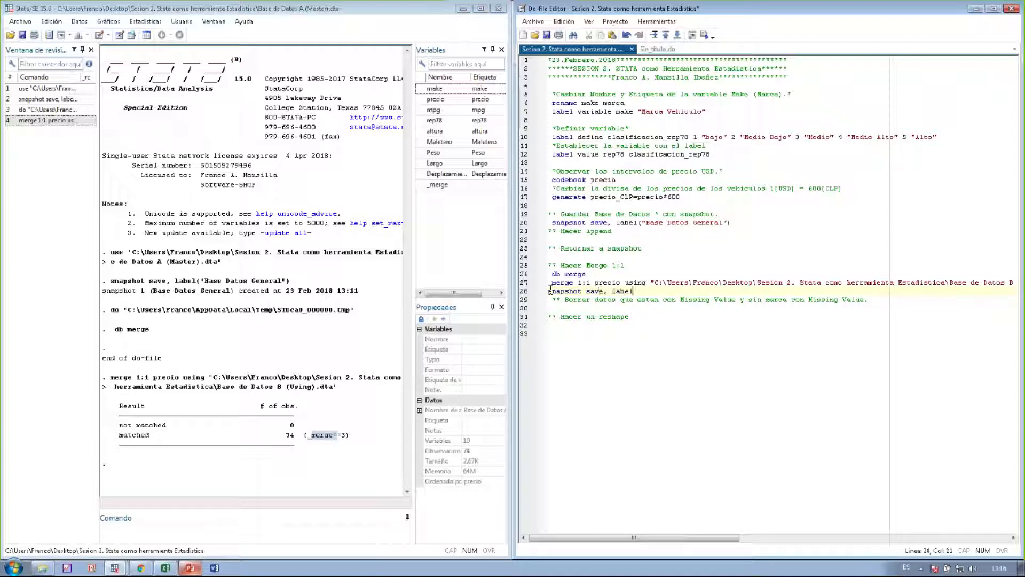
{"action": "type", "text": "(\""}
{"action": "type", "text": "Data"}
{"action": "type", "text": "s"}
{"action": "type", "text": "Base de "}
{"action": "type", "text": "Datps"}
{"action": "key", "text": "BackSpace"}
{"action": "key", "text": "BackSpace"}
{"action": "type", "text": "os con Merge\")"}
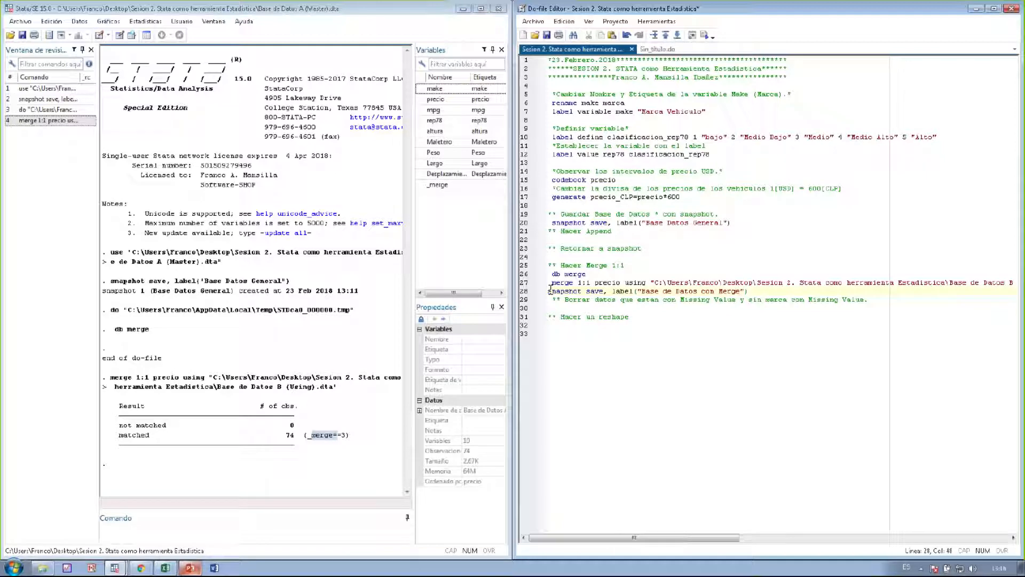
{"action": "left_click", "coordinate": [522, 292]}
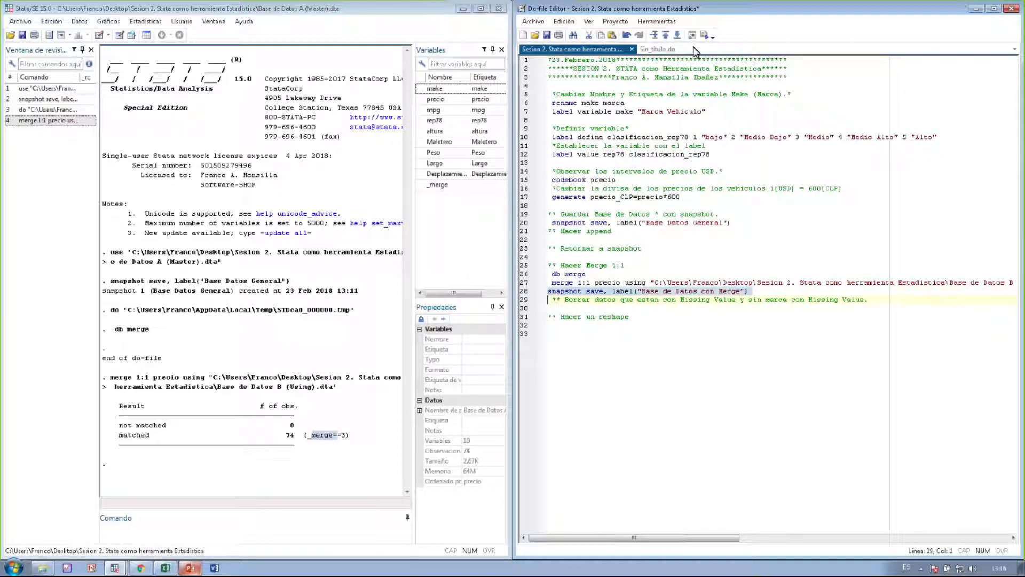
{"action": "left_click", "coordinate": [704, 39]}
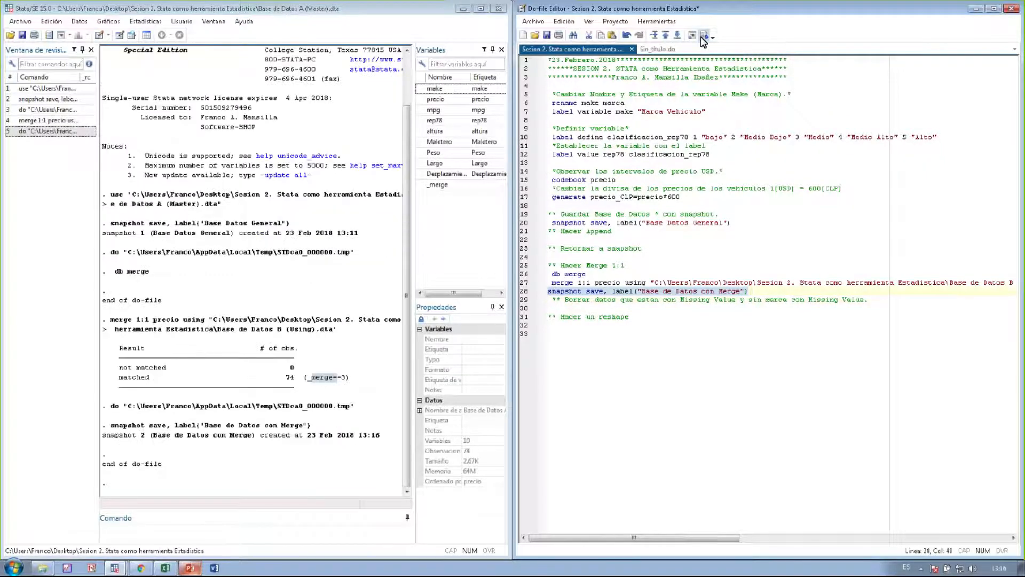
Look at the merge examples in Excel and switch to PowerPoint to show slide 15 on database handling
{"action": "left_click", "coordinate": [173, 569]}
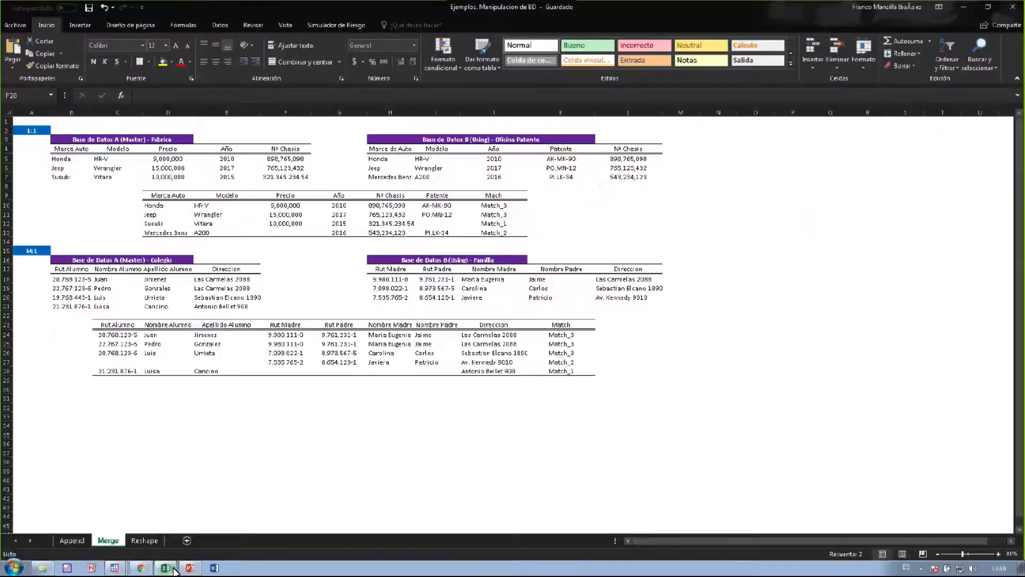
{"action": "left_click", "coordinate": [145, 570]}
{"action": "left_click", "coordinate": [146, 569]}
{"action": "mouse_move", "coordinate": [121, 571]}
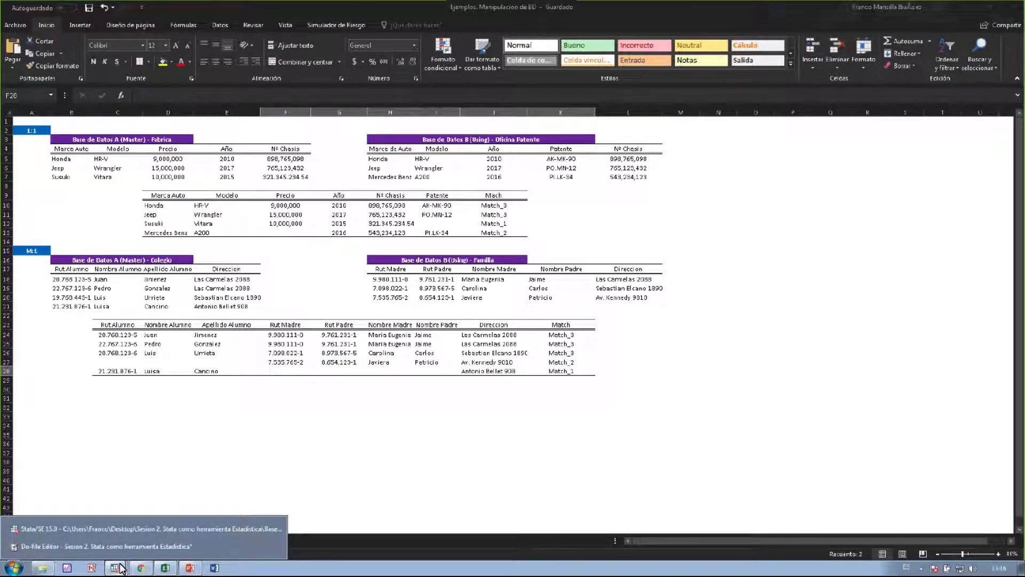
{"action": "left_click", "coordinate": [189, 568]}
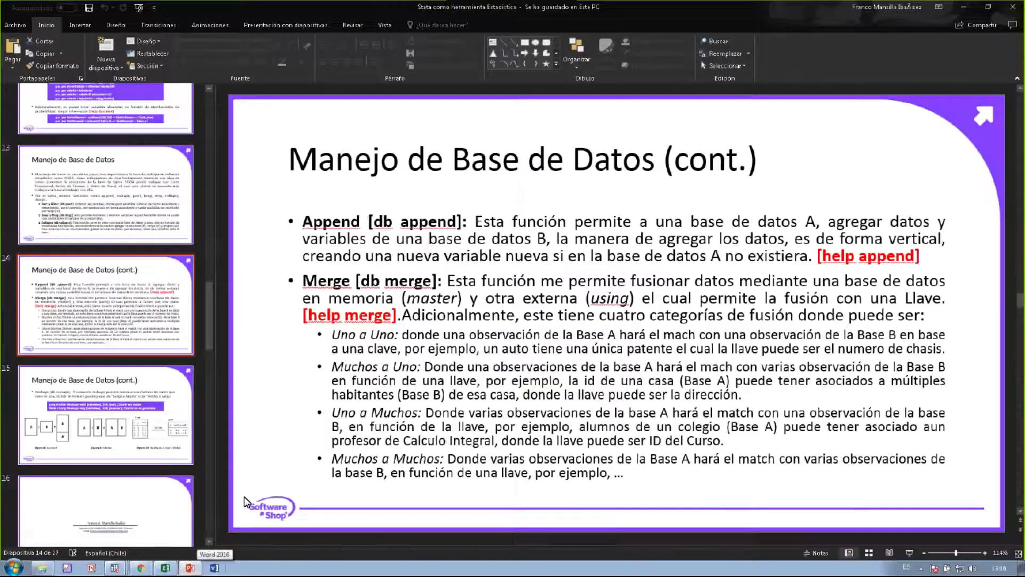
{"action": "left_click", "coordinate": [96, 385]}
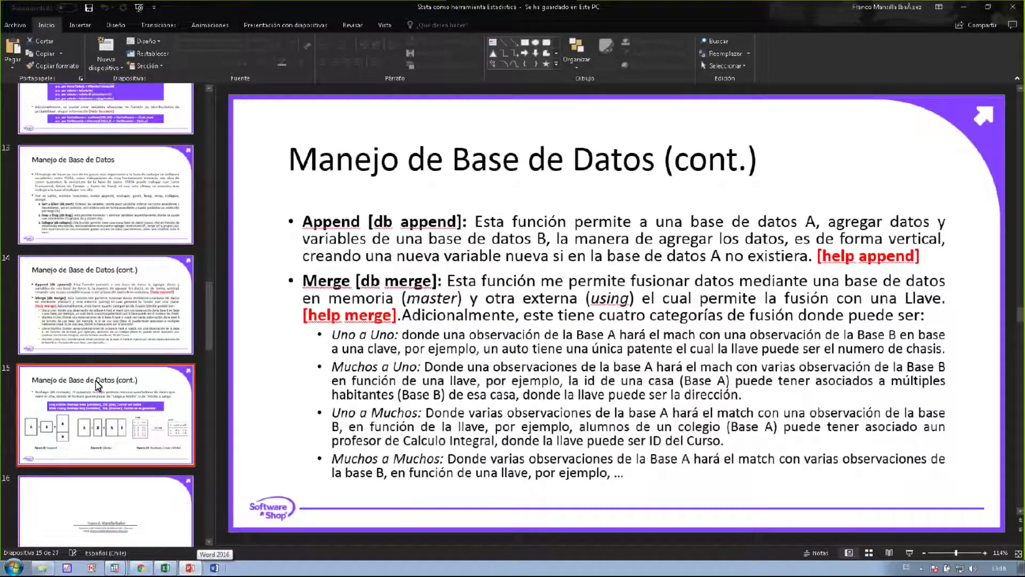
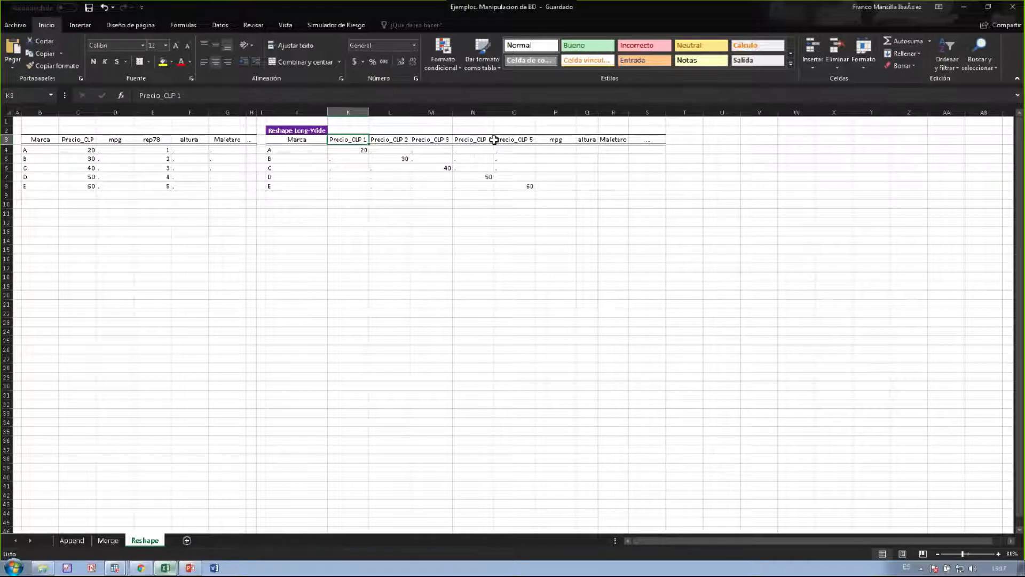
Examine Excel's Reshape Long-Wide example, comparing the Marca and Precio_CLP rows of the long table with the Precio_CLP 1 to 5 columns
{"action": "left_click_drag", "start_coordinate": [555, 141], "coordinate": [630, 205]}
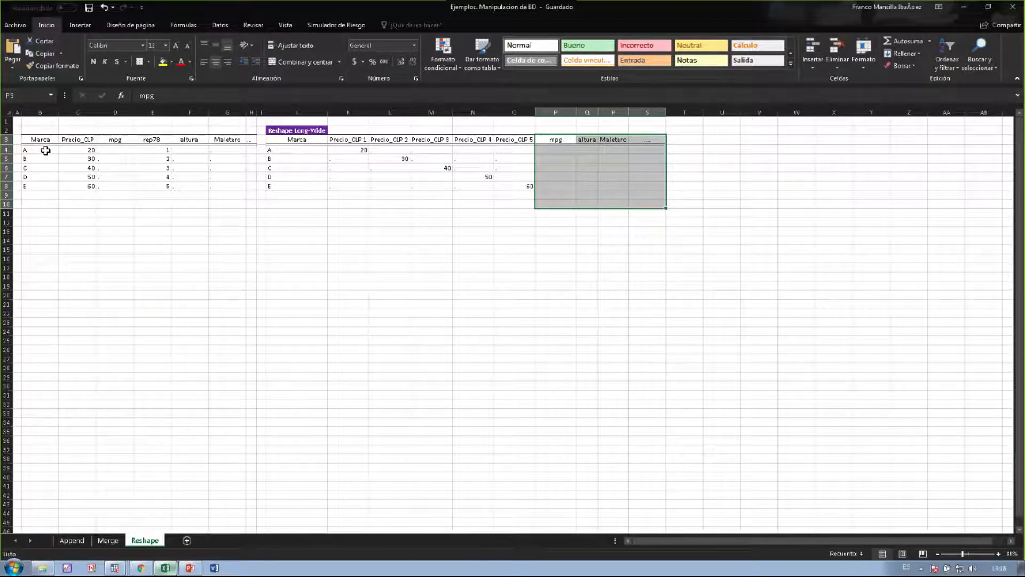
{"action": "left_click", "coordinate": [342, 151]}
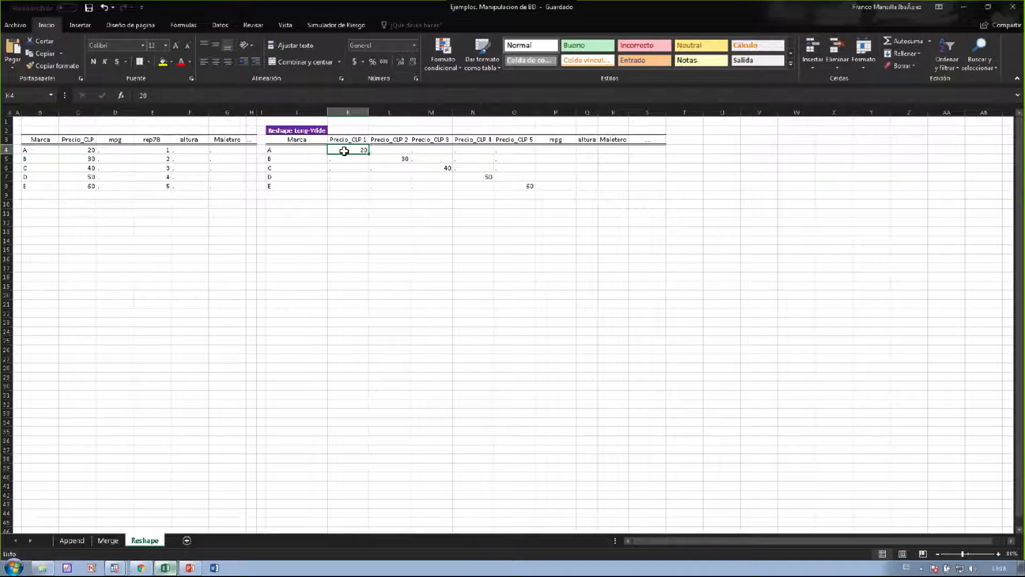
{"action": "key", "text": "Right"}
{"action": "key", "text": "Right"}
{"action": "key", "text": "Right"}
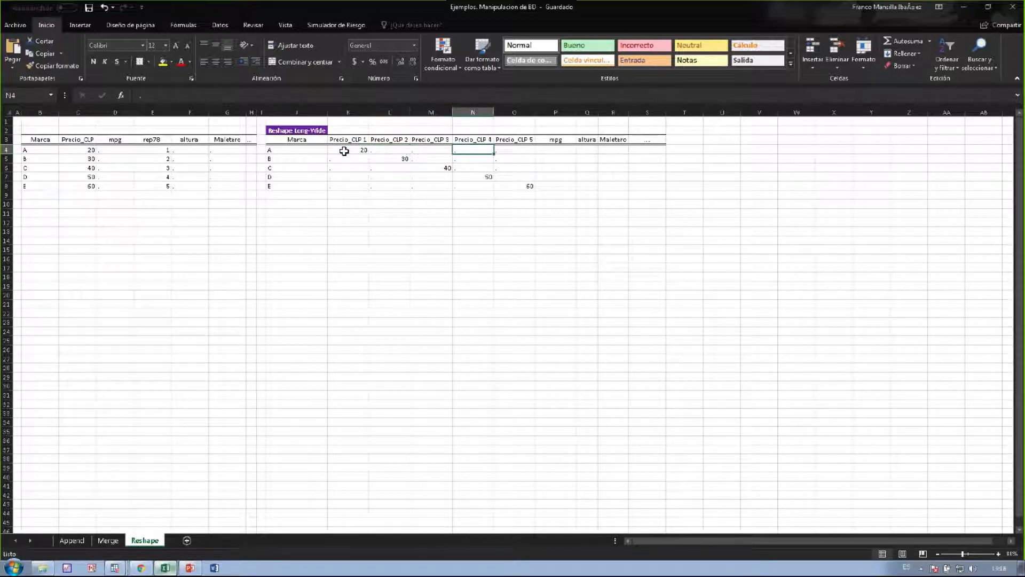
{"action": "key", "text": "Left"}
{"action": "key", "text": "Left"}
{"action": "key", "text": "Right"}
{"action": "key", "text": "Right"}
{"action": "key", "text": "Right"}
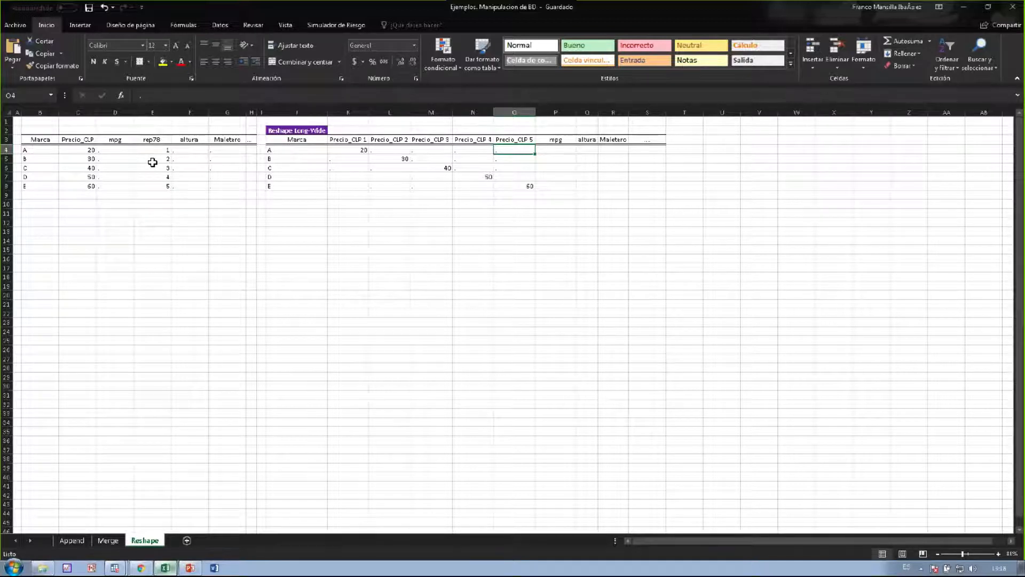
{"action": "left_click", "coordinate": [391, 160]}
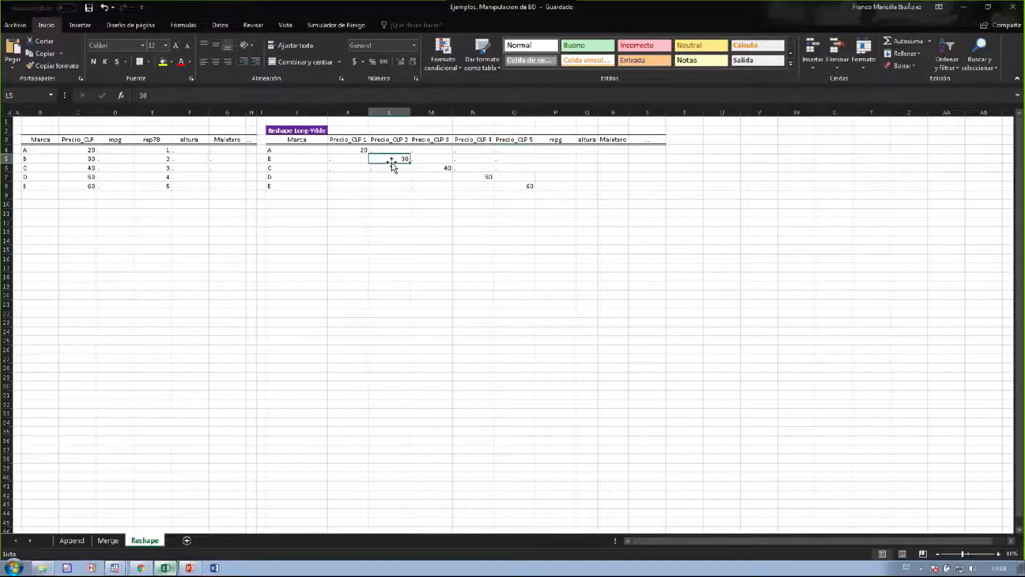
{"action": "left_click_drag", "start_coordinate": [442, 160], "coordinate": [509, 159]}
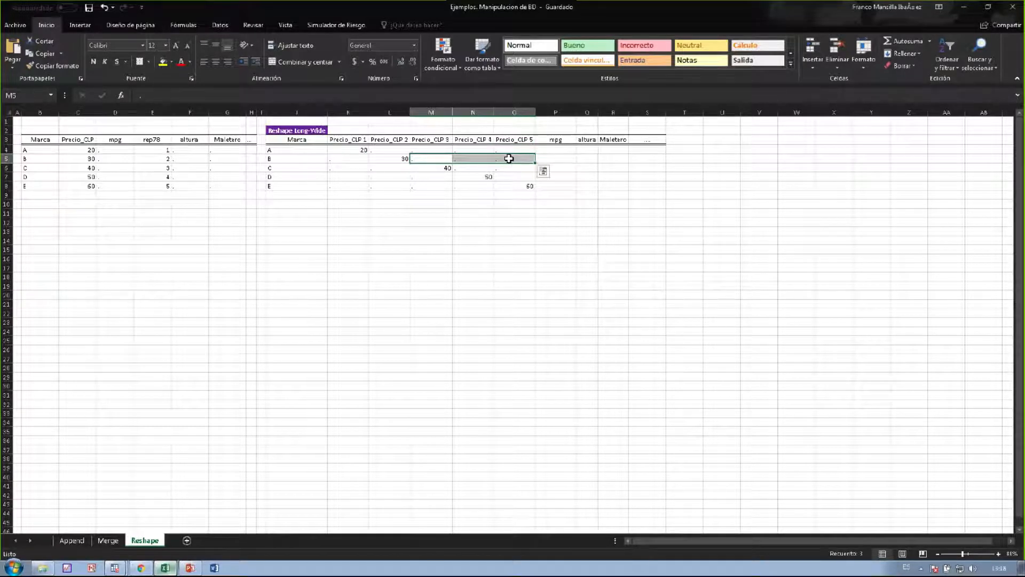
{"action": "left_click", "coordinate": [30, 149]}
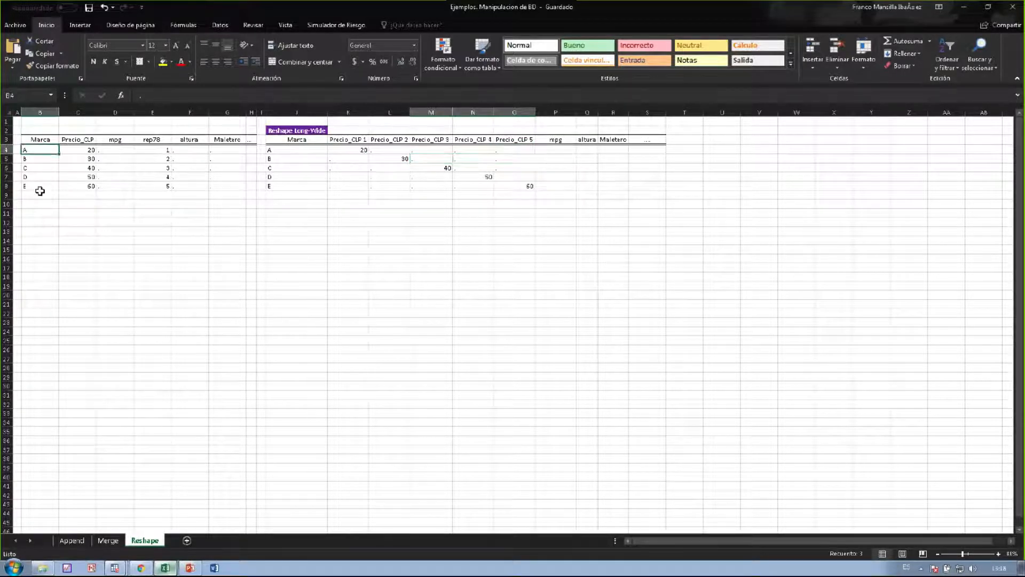
{"action": "mouse_move", "coordinate": [40, 190]}
{"action": "left_mouse_down"}
{"action": "mouse_move", "coordinate": [43, 230]}
{"action": "mouse_move", "coordinate": [42, 187]}
{"action": "left_mouse_up"}
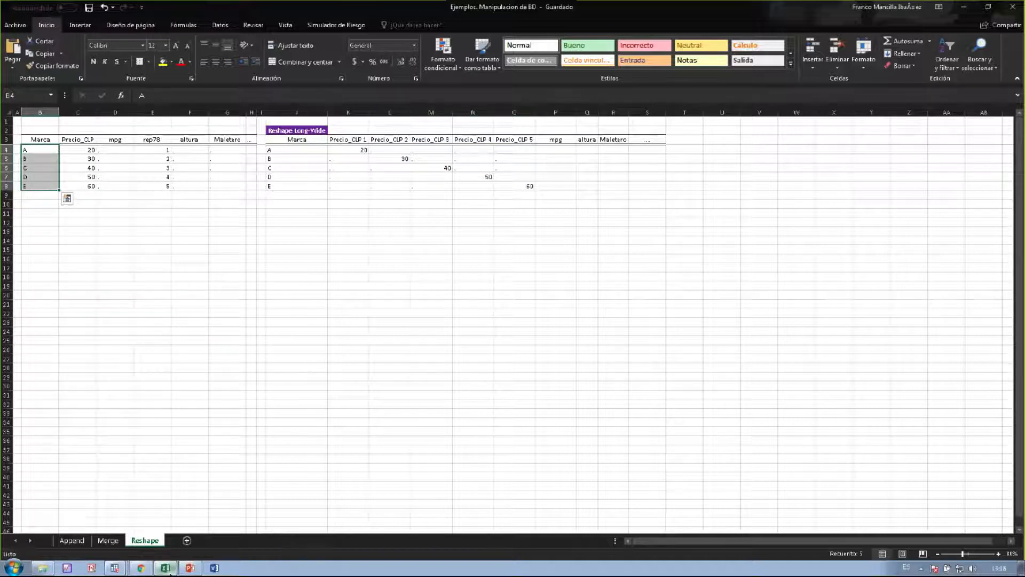
Switch back to Stata and its do-file, and add the comment ** Parte 2: Graficos ** below the reshape comment
{"action": "left_click", "coordinate": [115, 567]}
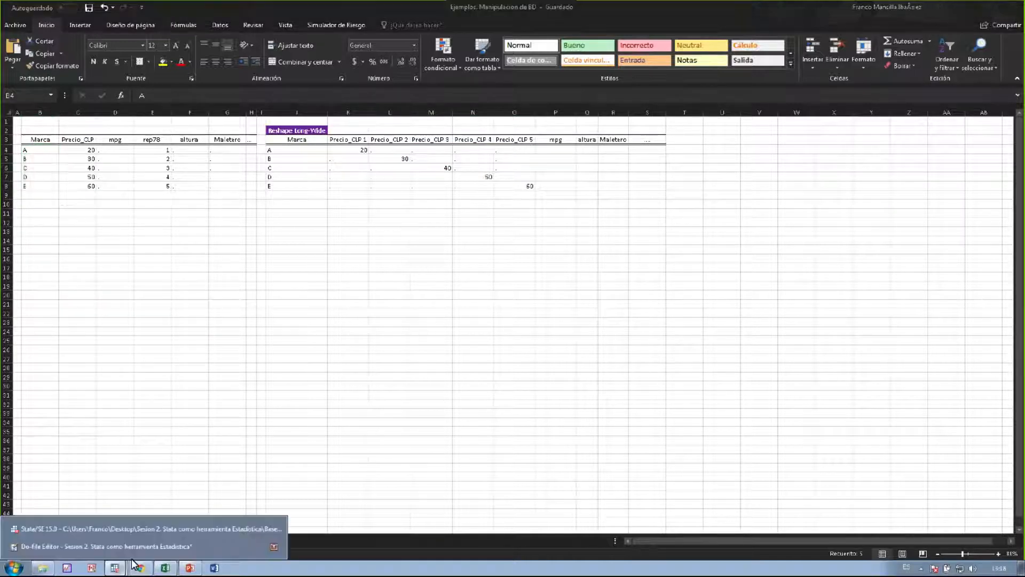
{"action": "left_click", "coordinate": [148, 546]}
{"action": "left_click", "coordinate": [115, 567]}
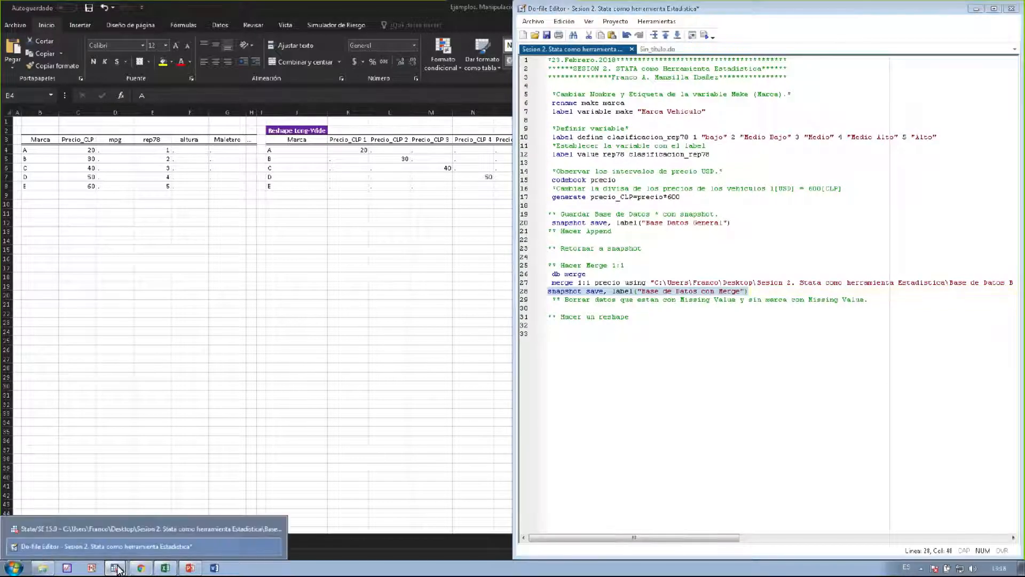
{"action": "left_click", "coordinate": [121, 533]}
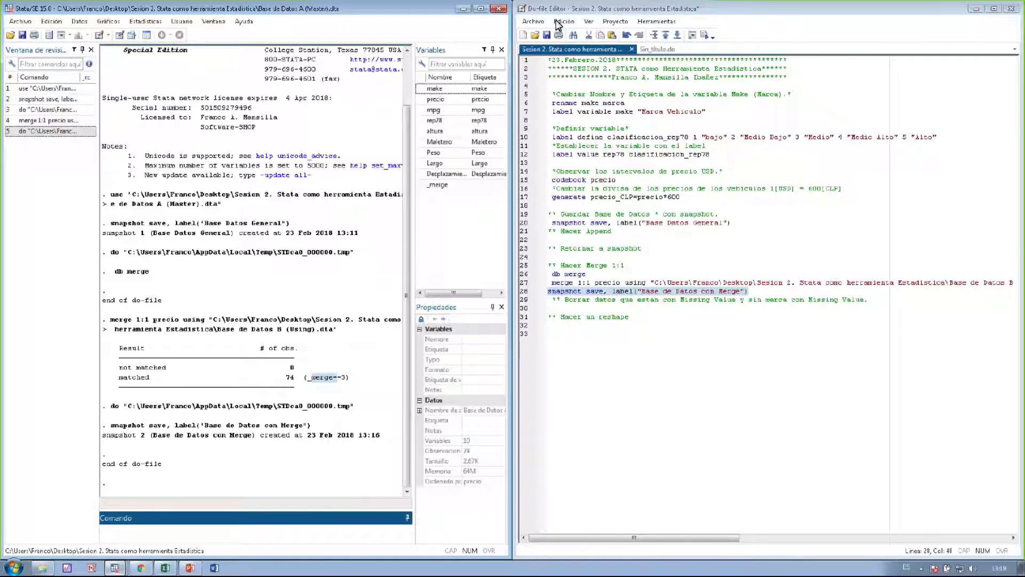
{"action": "left_click", "coordinate": [642, 10]}
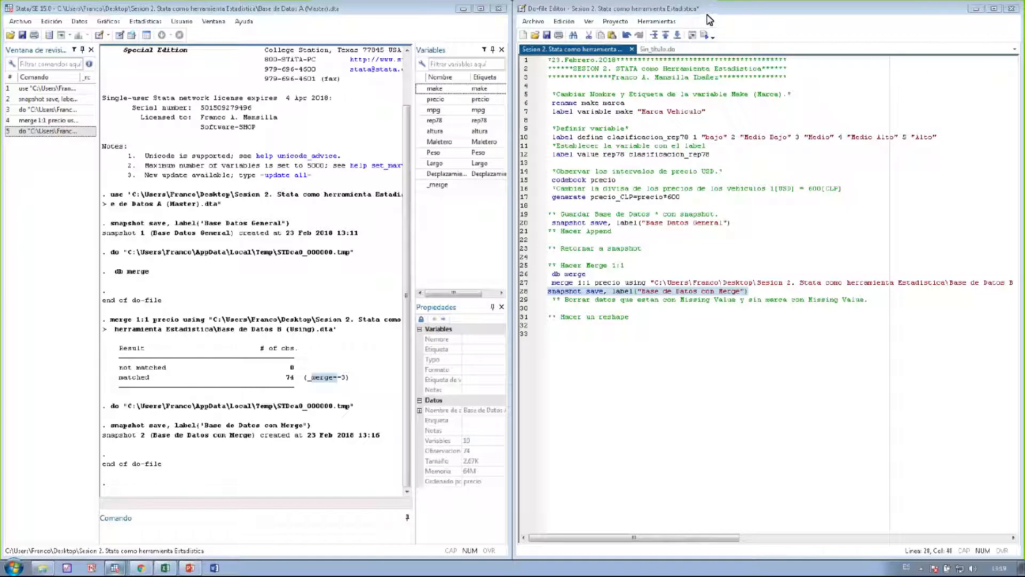
{"action": "left_click_drag", "start_coordinate": [750, 45], "coordinate": [739, 51]}
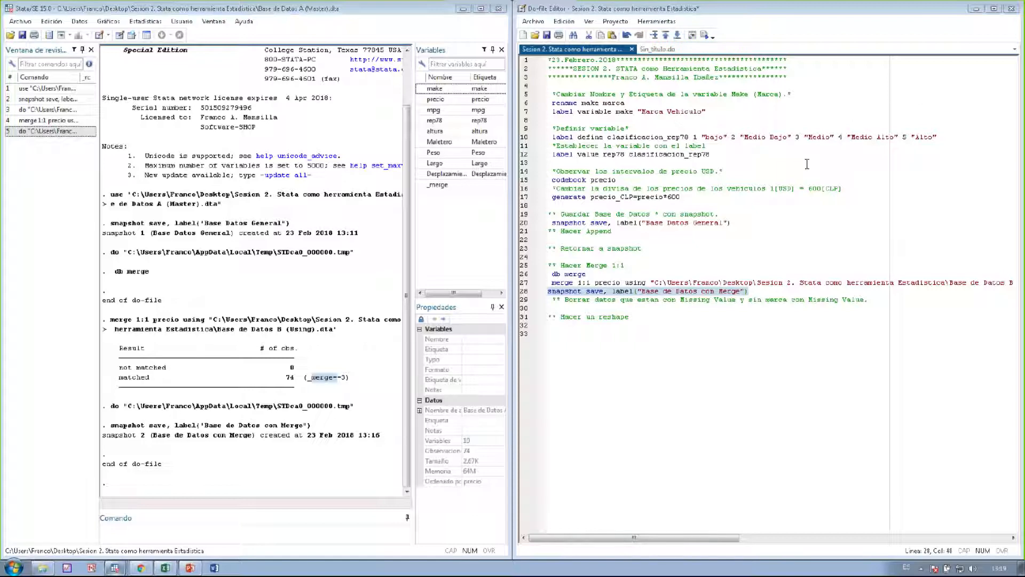
{"action": "left_click", "coordinate": [594, 338]}
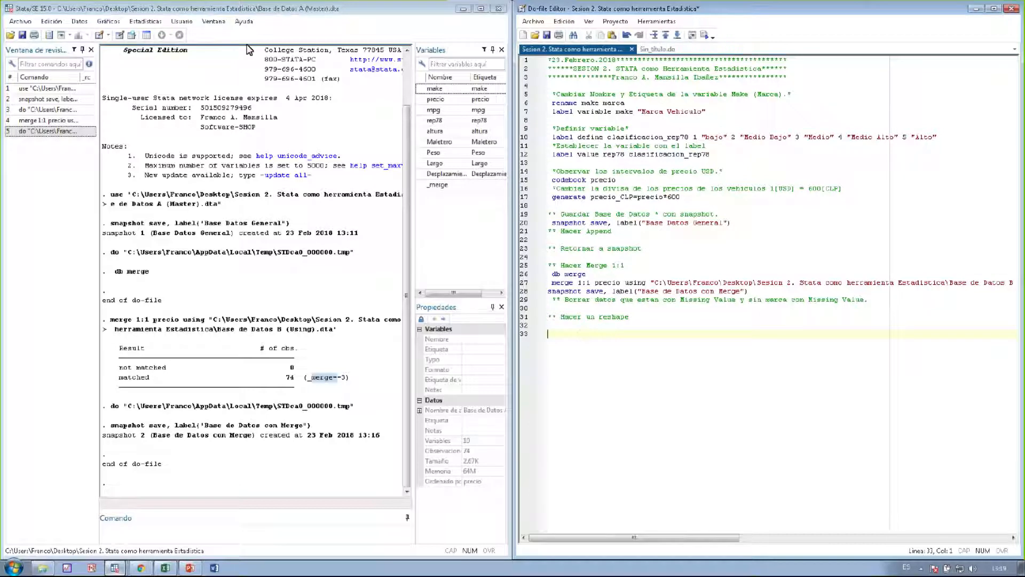
{"action": "type", "text": "** Parte 2: Graficos **"}
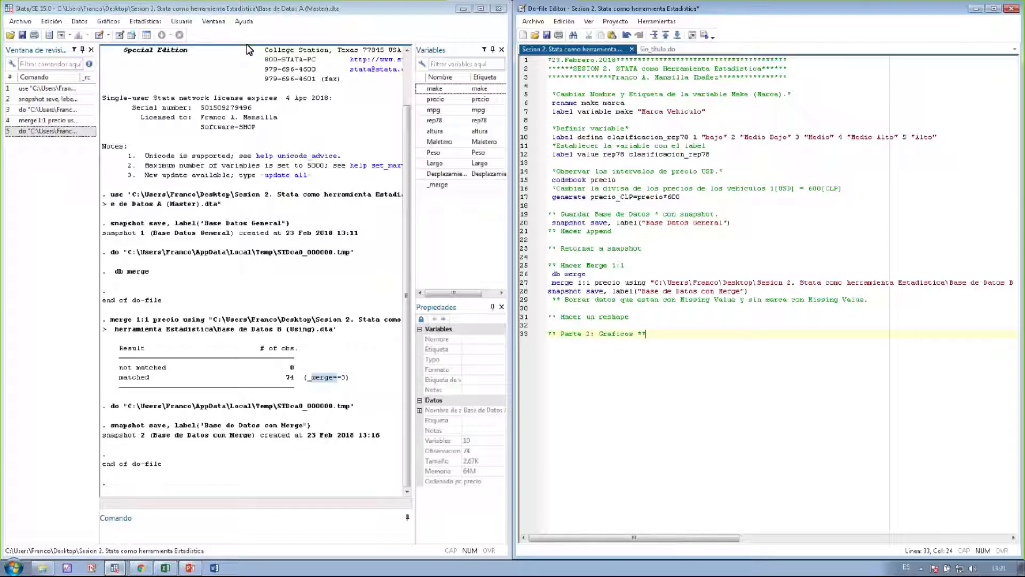
Open the two-way graph dialog, look at its if/in restrictions, and start a new plot definition
{"action": "left_click", "coordinate": [112, 21]}
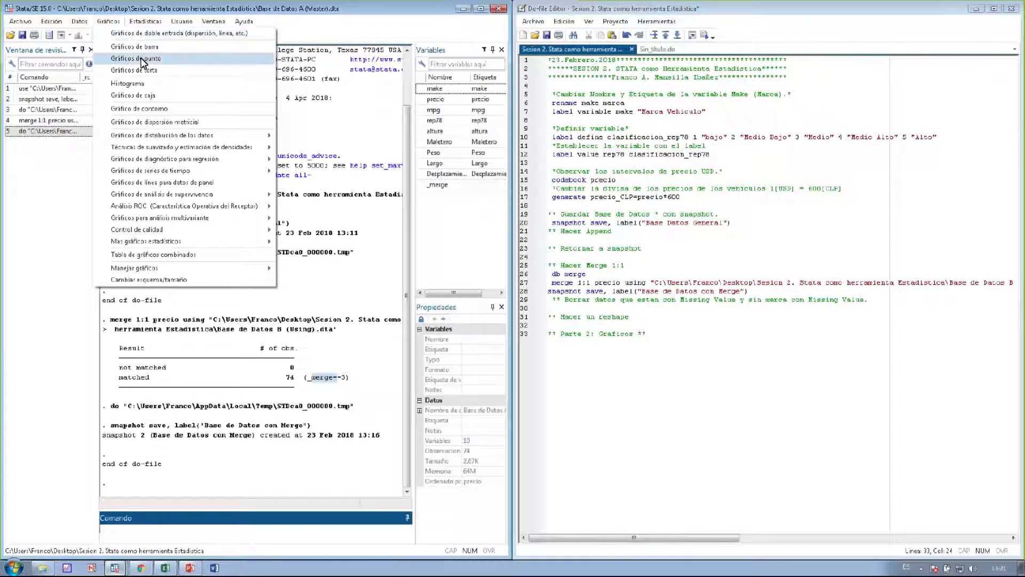
{"action": "left_click", "coordinate": [132, 34]}
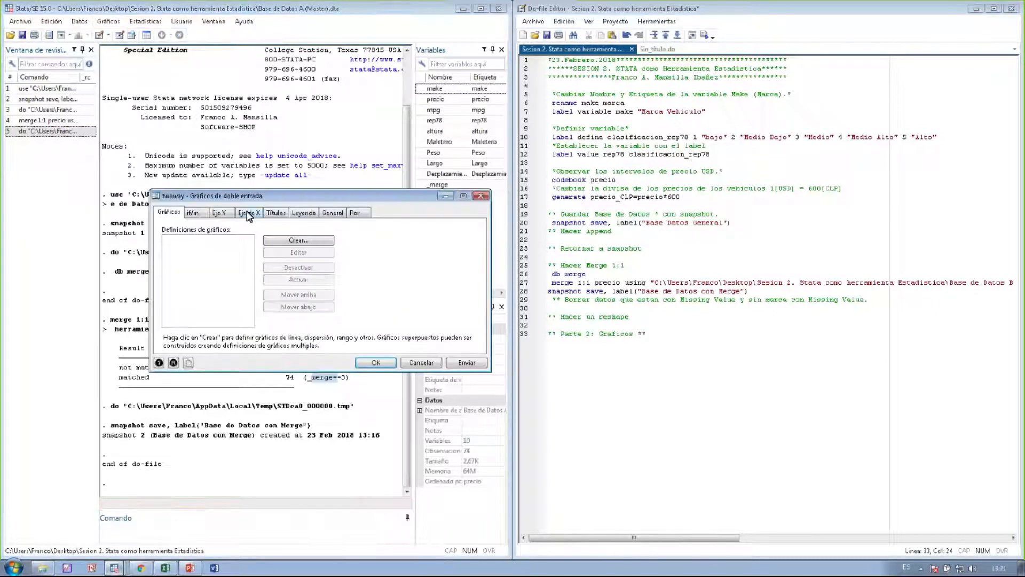
{"action": "left_click", "coordinate": [203, 213]}
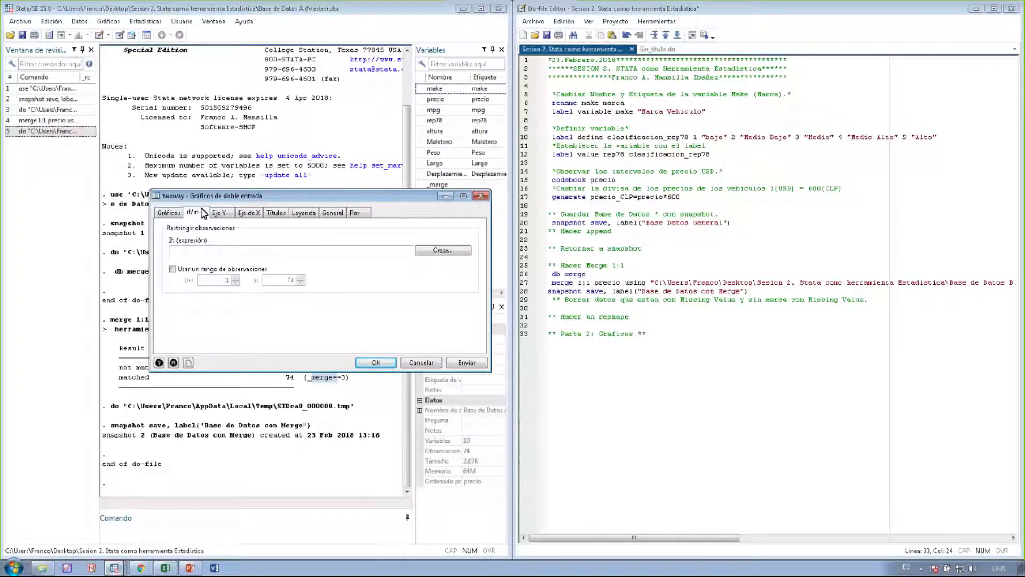
{"action": "left_click", "coordinate": [169, 212]}
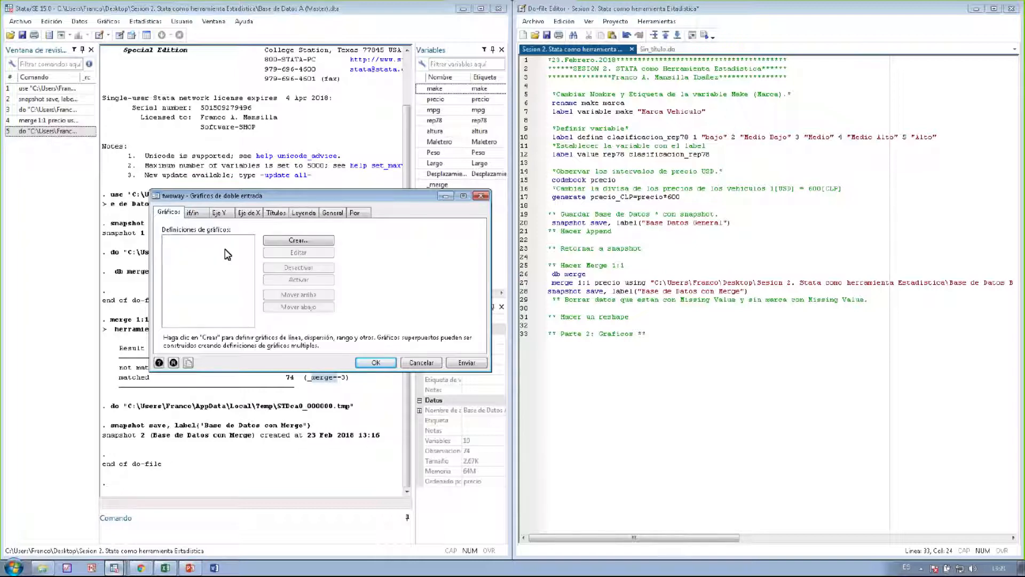
{"action": "left_click", "coordinate": [297, 241]}
Examine the plot types offered under the range, contour, model-fit, immediate and advanced graph categories
{"action": "left_click", "coordinate": [213, 264]}
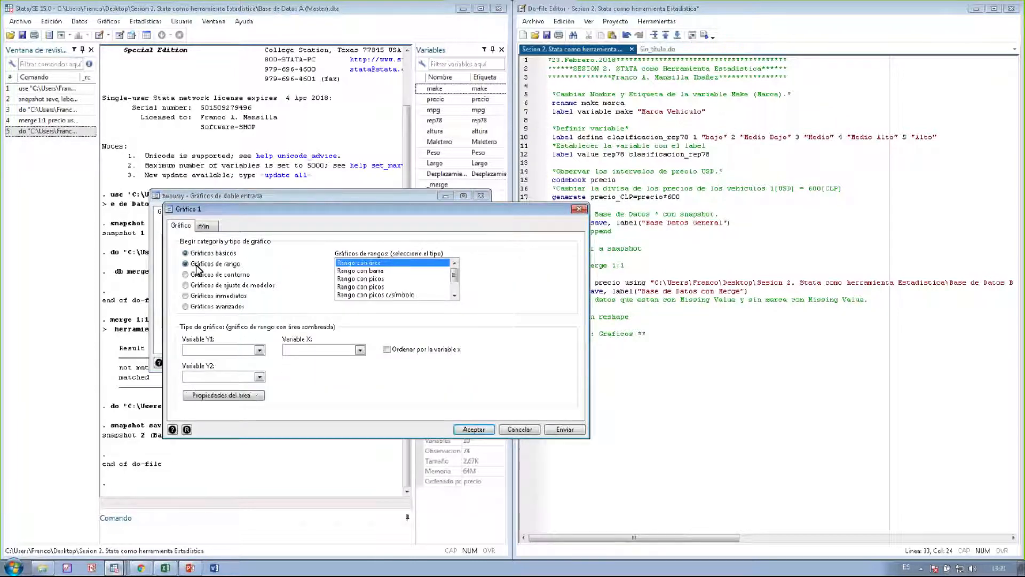
{"action": "left_click", "coordinate": [209, 274]}
{"action": "left_click", "coordinate": [214, 285]}
{"action": "left_click", "coordinate": [216, 296]}
{"action": "left_click", "coordinate": [217, 306]}
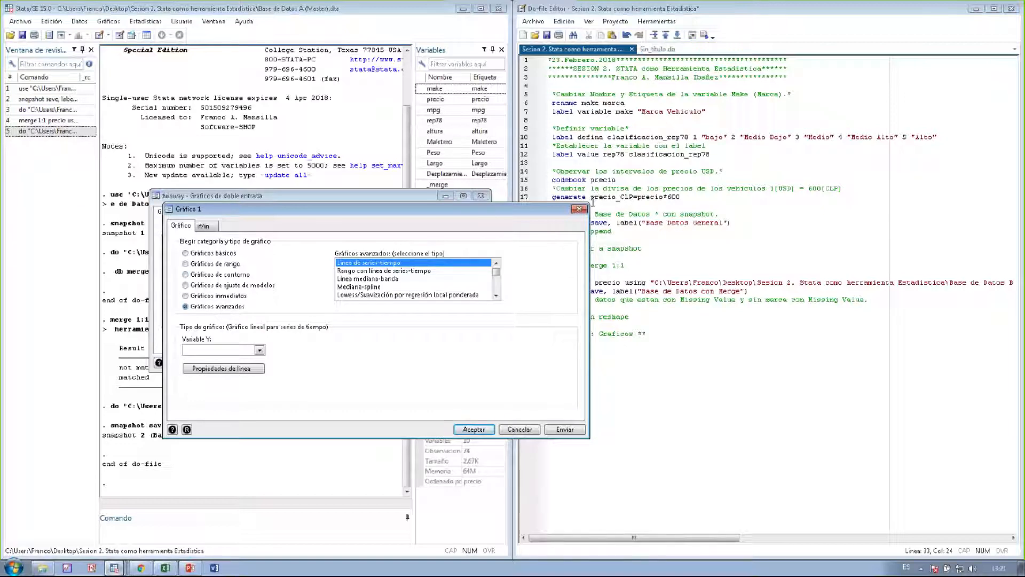
Cancel the two-way graph definition and examine the graph commands offered under time-series and longitudinal/panel data statistics
{"action": "left_click", "coordinate": [581, 209]}
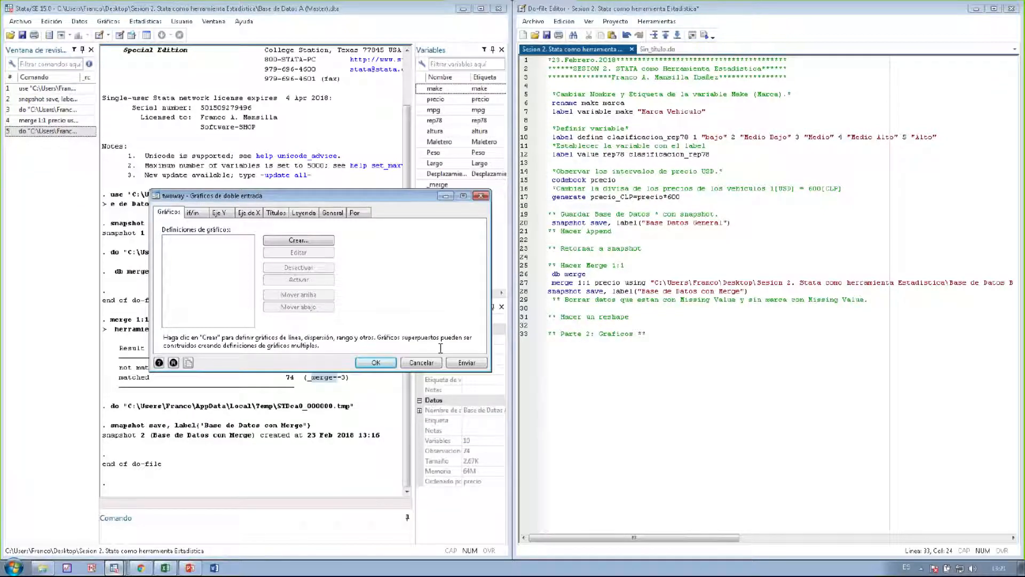
{"action": "left_click", "coordinate": [421, 363]}
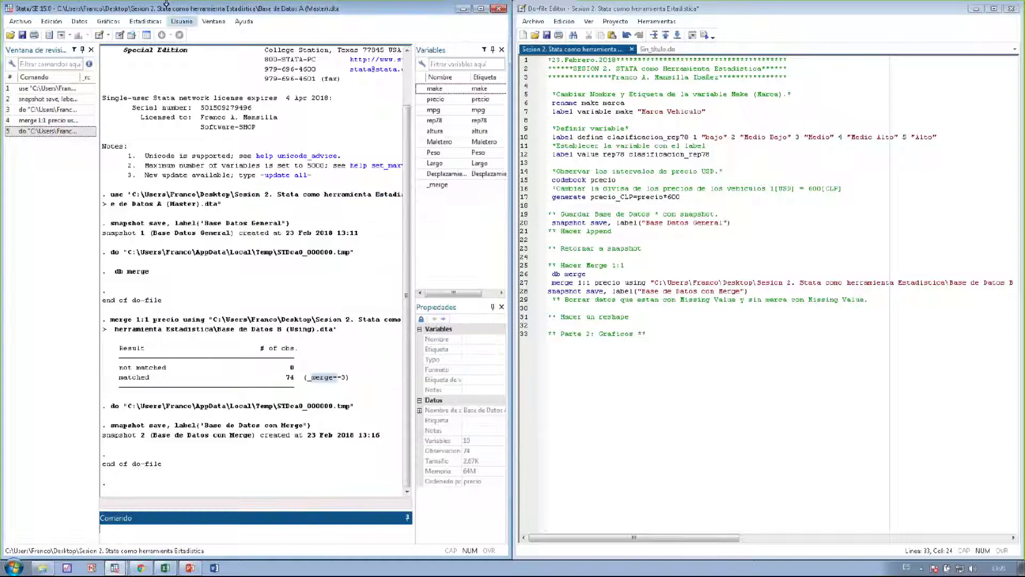
{"action": "left_click", "coordinate": [108, 21]}
{"action": "mouse_move", "coordinate": [145, 21]}
{"action": "mouse_move", "coordinate": [107, 21]}
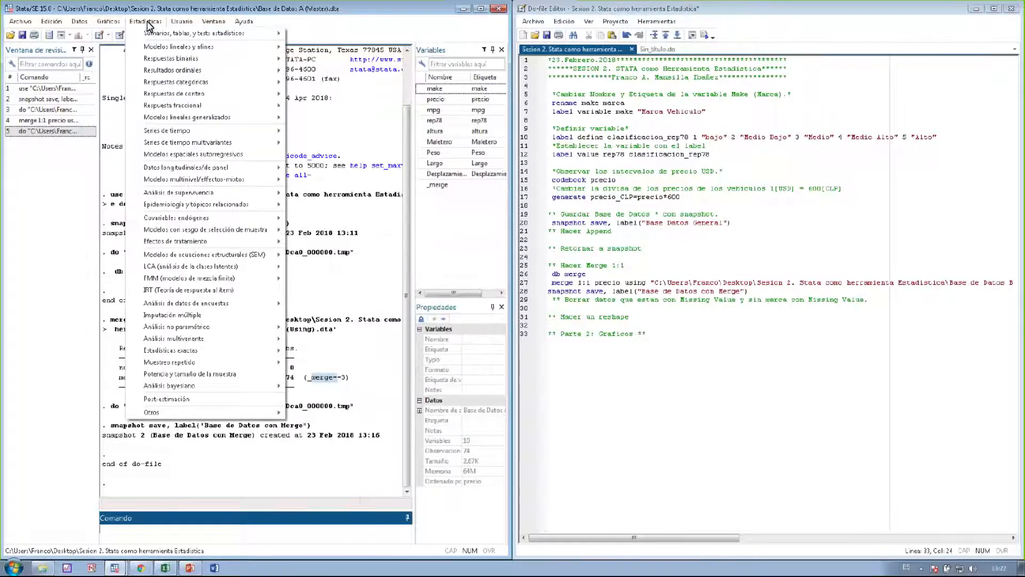
{"action": "mouse_move", "coordinate": [214, 131]}
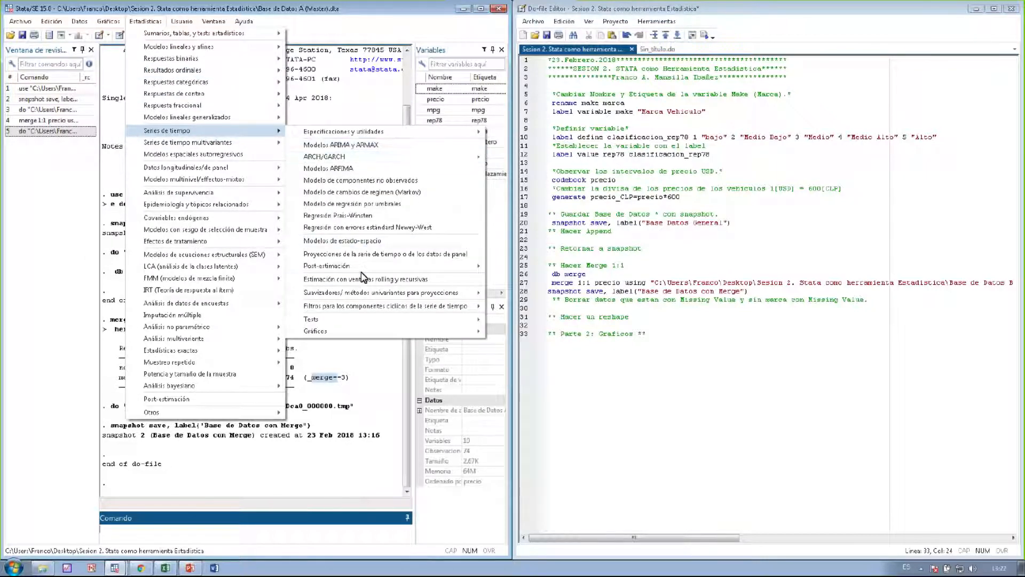
{"action": "mouse_move", "coordinate": [375, 333]}
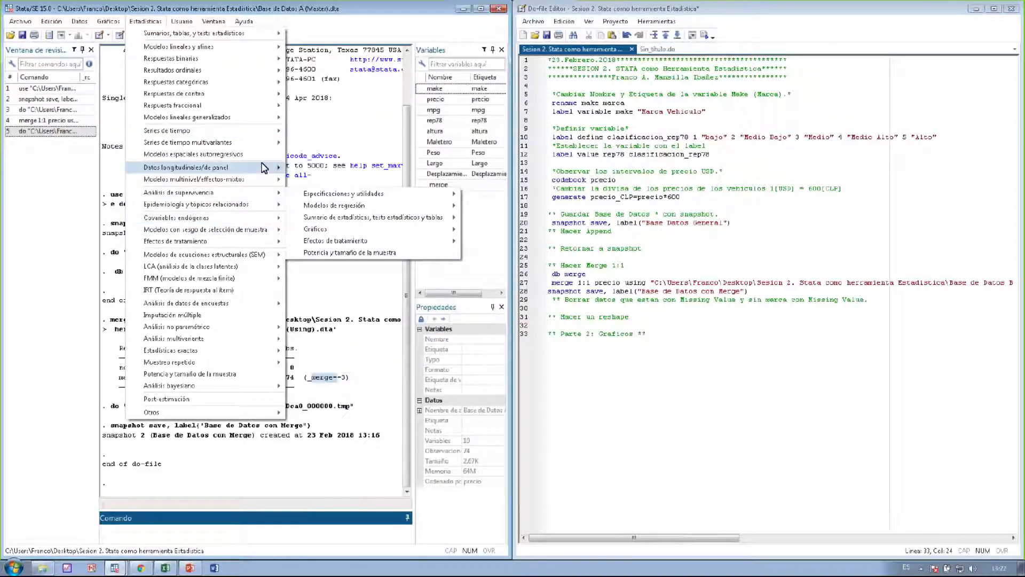
{"action": "mouse_move", "coordinate": [264, 169]}
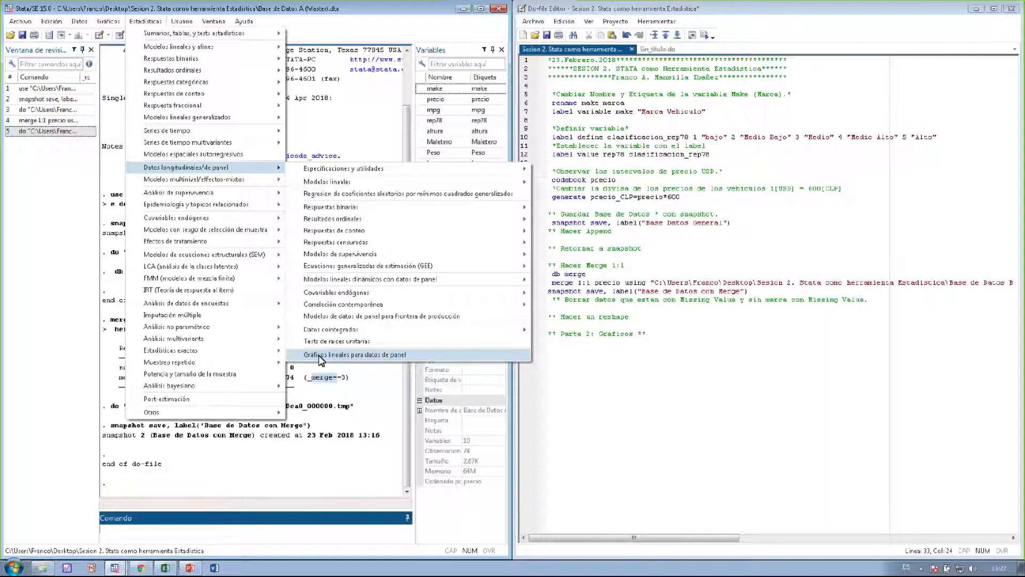
{"action": "left_click", "coordinate": [337, 416]}
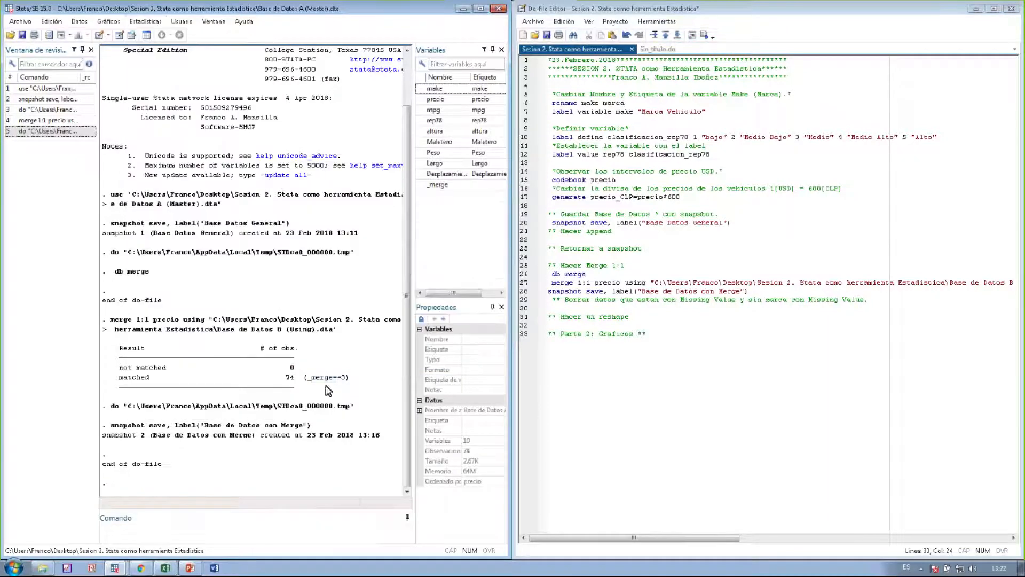
Start a histogram and choose rep78 as its variable
{"action": "left_click", "coordinate": [142, 22]}
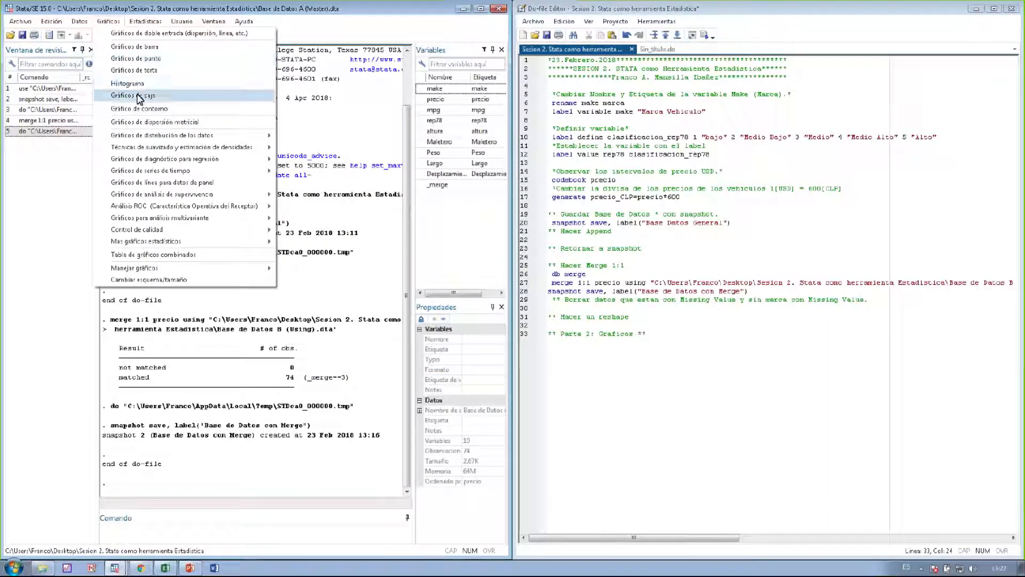
{"action": "left_click", "coordinate": [139, 86]}
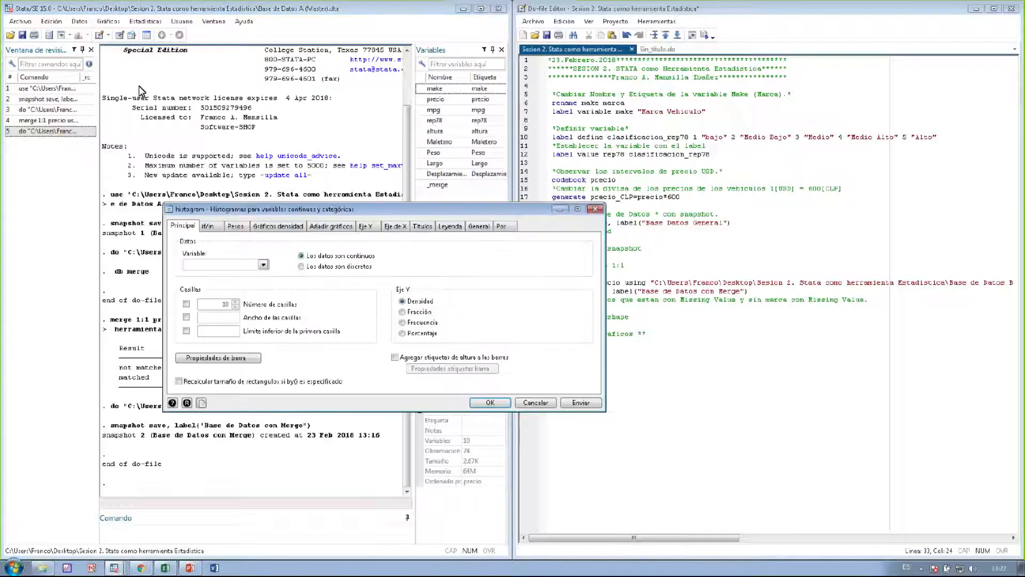
{"action": "left_click", "coordinate": [263, 266]}
{"action": "left_click", "coordinate": [260, 295]}
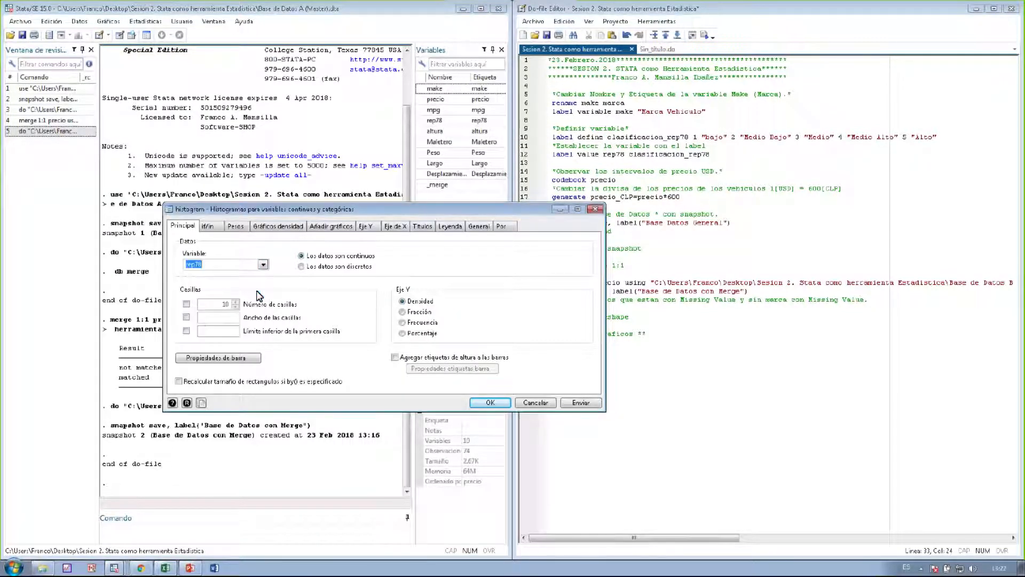
Inspect the rep78 column in the data editor and close the editor
{"action": "left_click", "coordinate": [119, 35]}
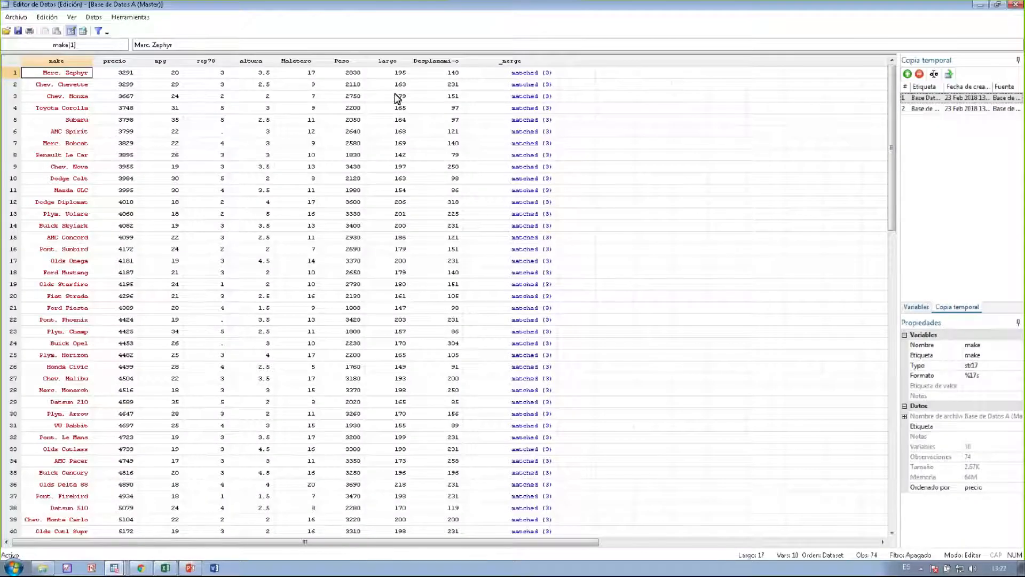
{"action": "left_click", "coordinate": [217, 63]}
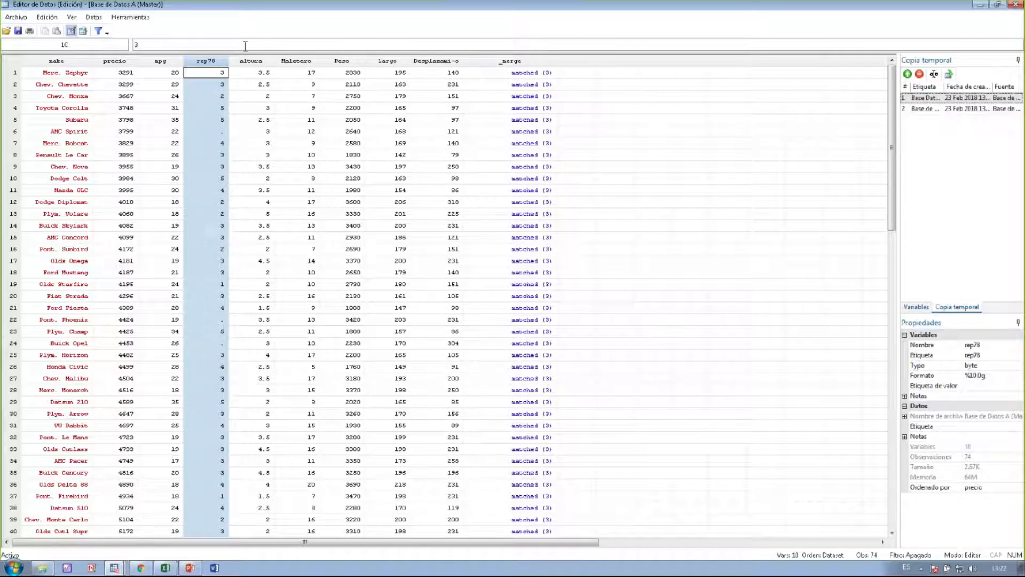
{"action": "left_click", "coordinate": [1017, 5]}
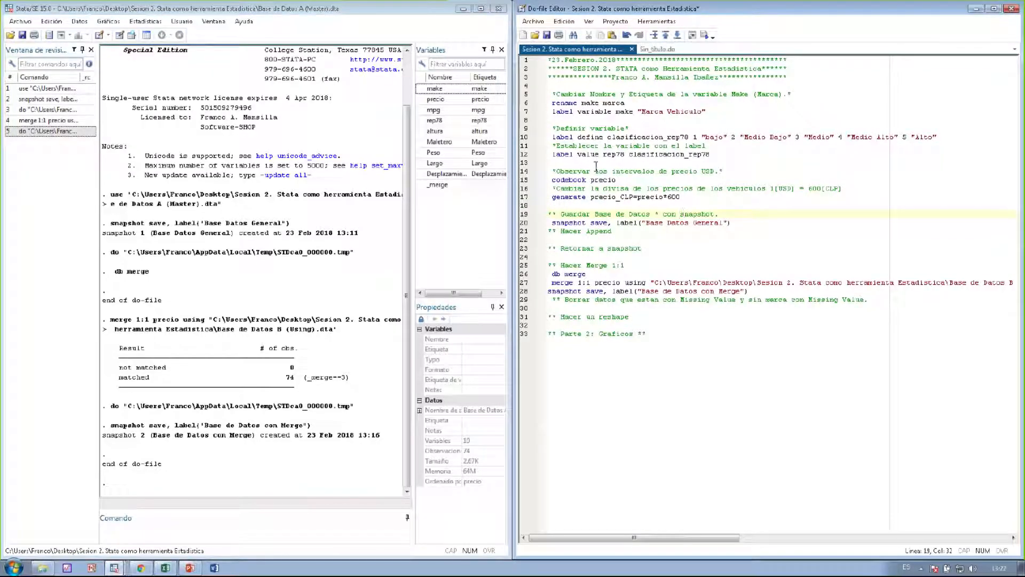
Correct the do-file's "Marca Vehiculo" label command so that it refers to the variable marca
{"action": "left_click_drag", "start_coordinate": [543, 134], "coordinate": [526, 155]}
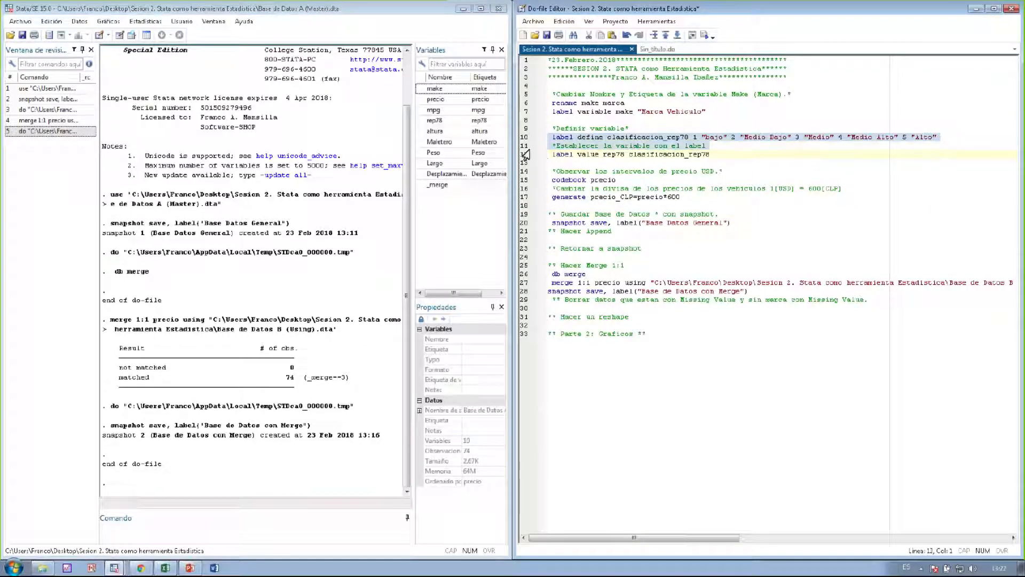
{"action": "left_click", "coordinate": [621, 112]}
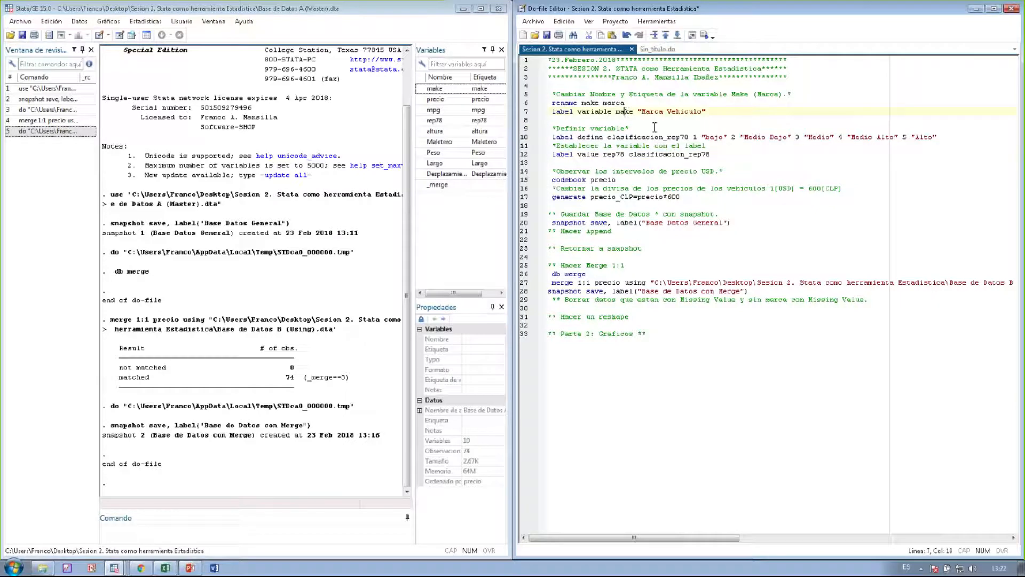
{"action": "key", "text": "Right"}
{"action": "key", "text": "BackSpace"}
{"action": "key", "text": "BackSpace"}
{"action": "type", "text": "rca"}
Run do-file lines 6 to 17, from rename make marca to generate precio_CLP=precio*600, and select precio_CLP among the variables
{"action": "left_click_drag", "start_coordinate": [525, 103], "coordinate": [542, 203]}
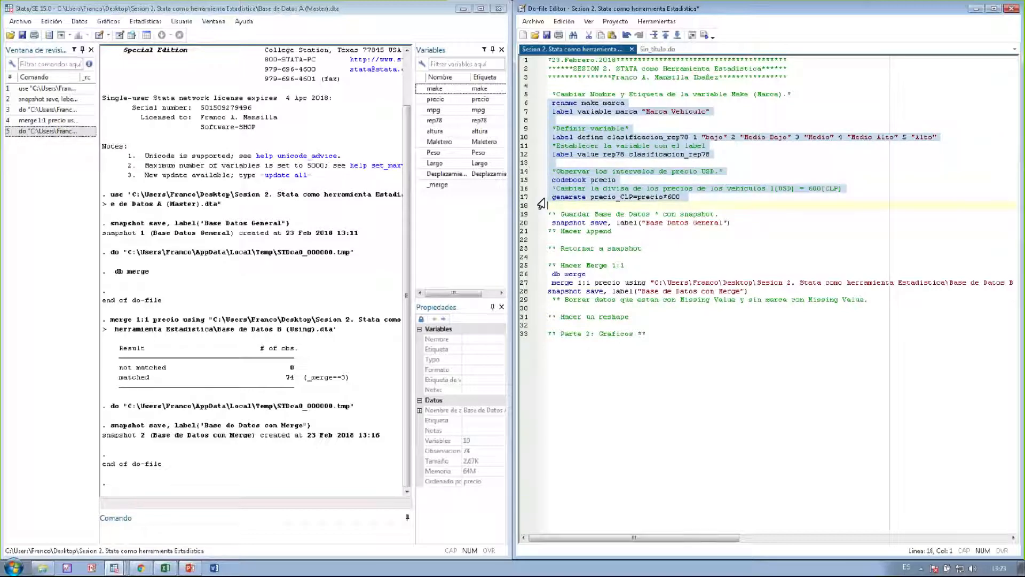
{"action": "left_click", "coordinate": [705, 37]}
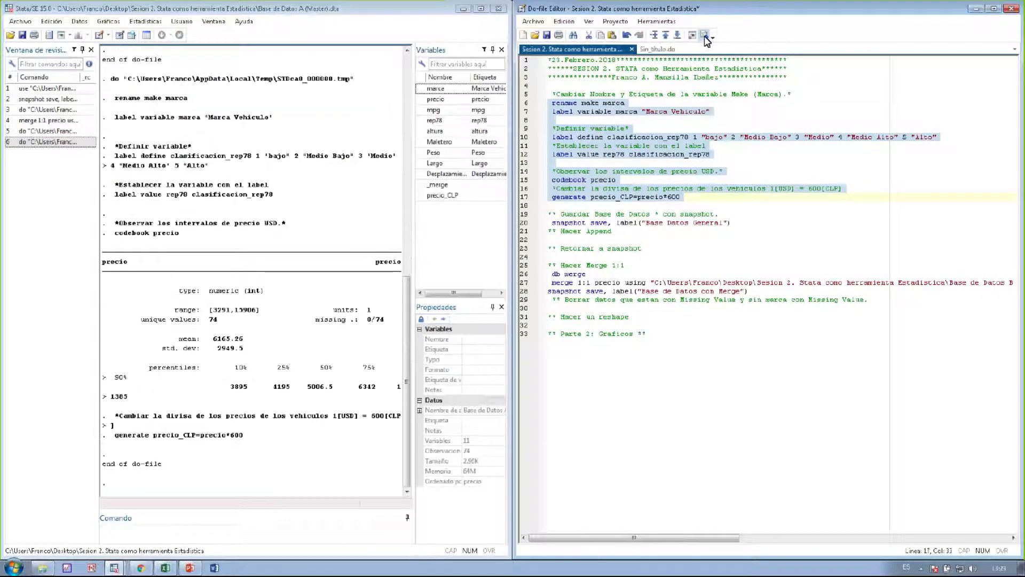
{"action": "left_click", "coordinate": [432, 196]}
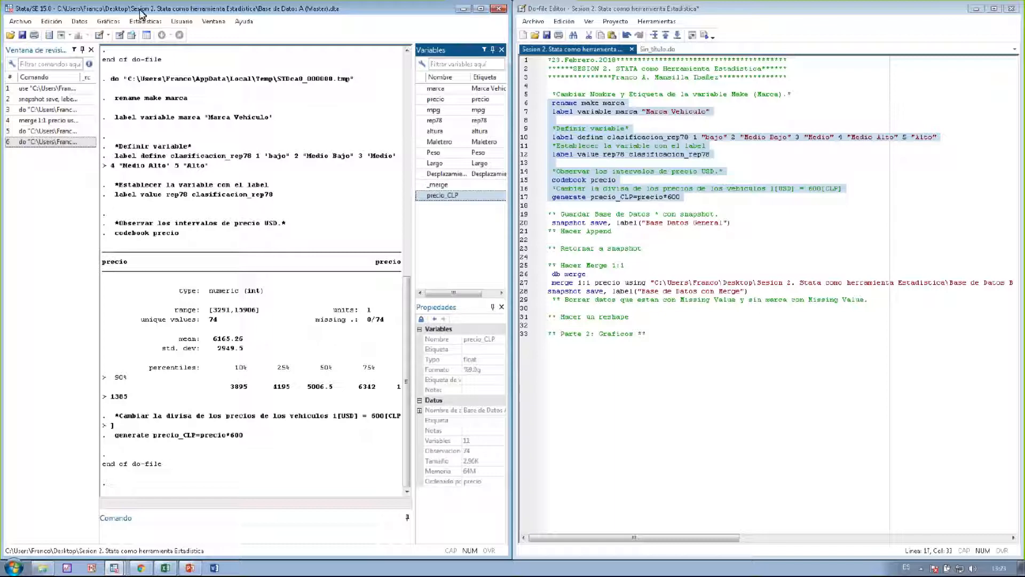
Return to the histogram dialog, and examine the value labels of the rep78 column in the data editor
{"action": "mouse_move", "coordinate": [123, 570]}
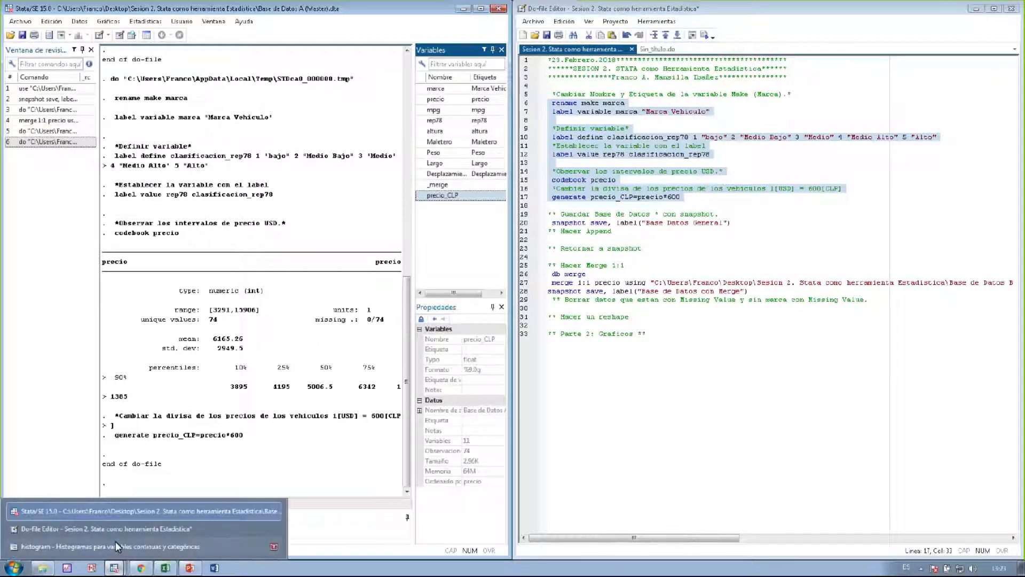
{"action": "left_click", "coordinate": [133, 546]}
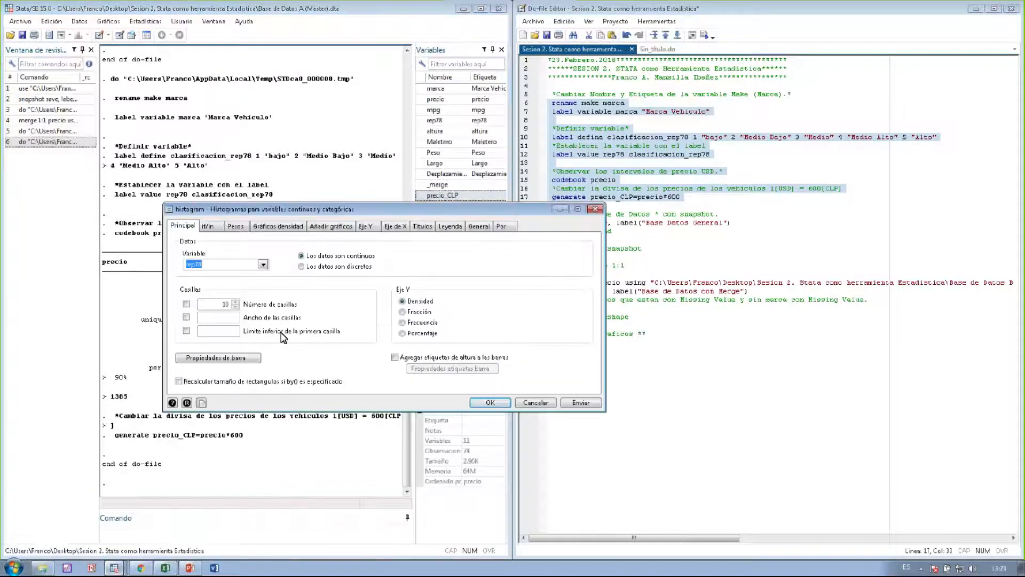
{"action": "left_click", "coordinate": [214, 227]}
{"action": "left_click", "coordinate": [196, 227]}
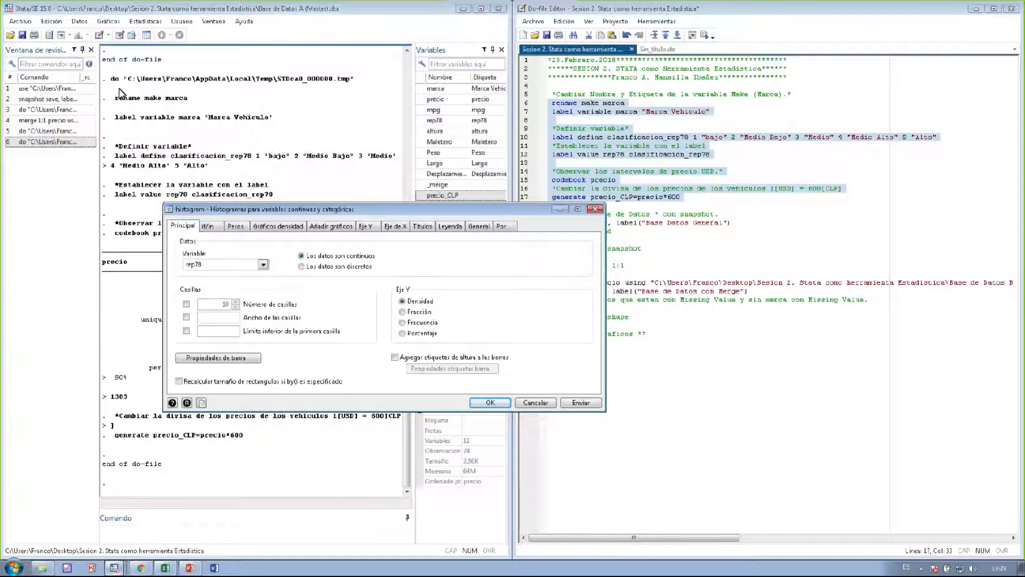
{"action": "left_click", "coordinate": [132, 33]}
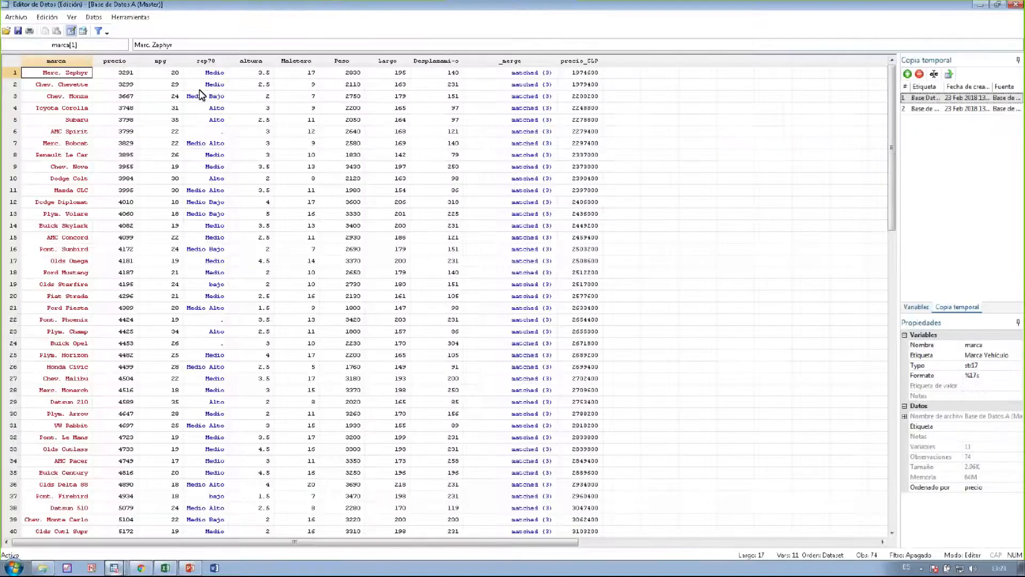
{"action": "left_click", "coordinate": [206, 60]}
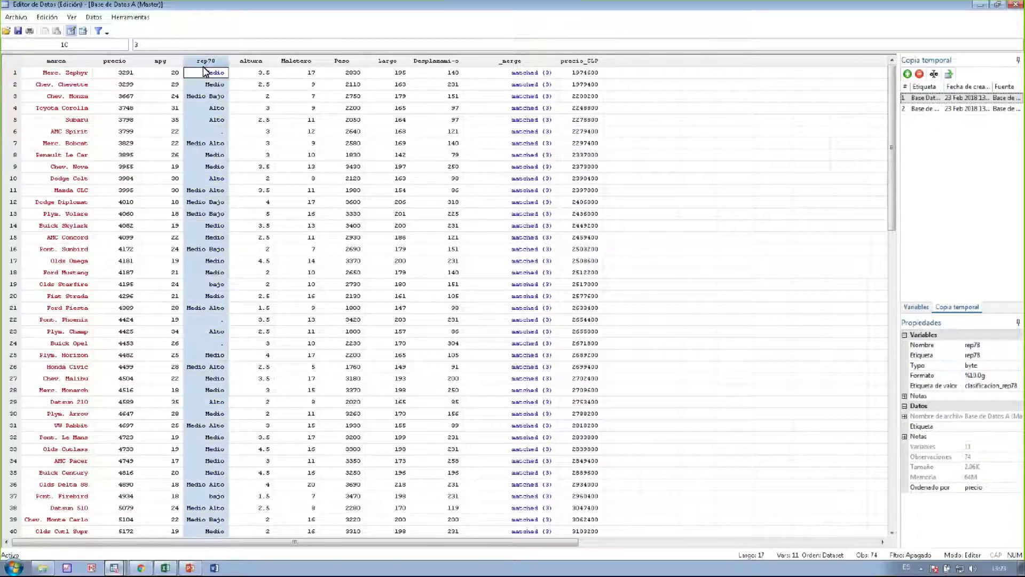
{"action": "left_click", "coordinate": [209, 135]}
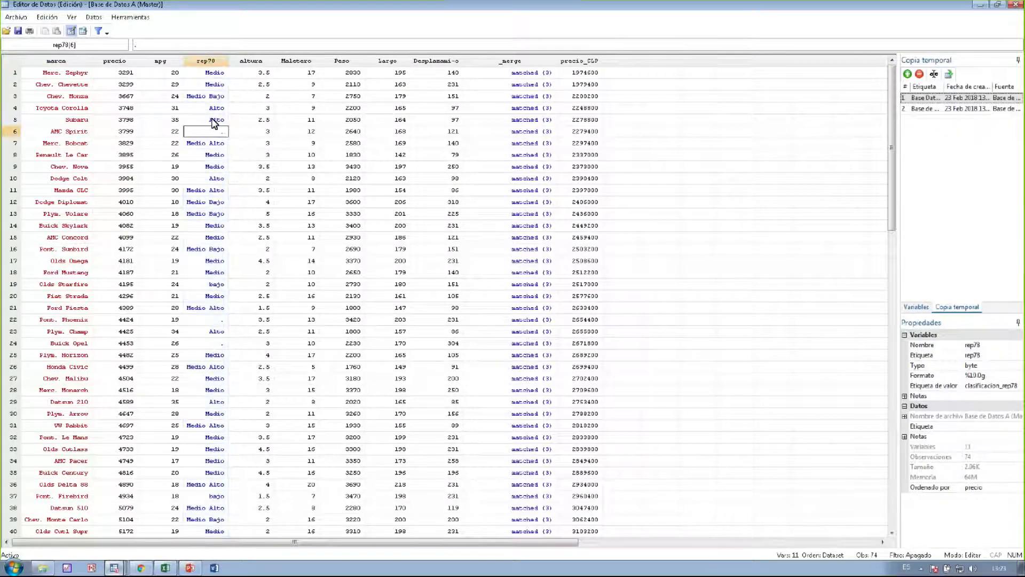
{"action": "left_click_drag", "start_coordinate": [216, 74], "coordinate": [211, 243]}
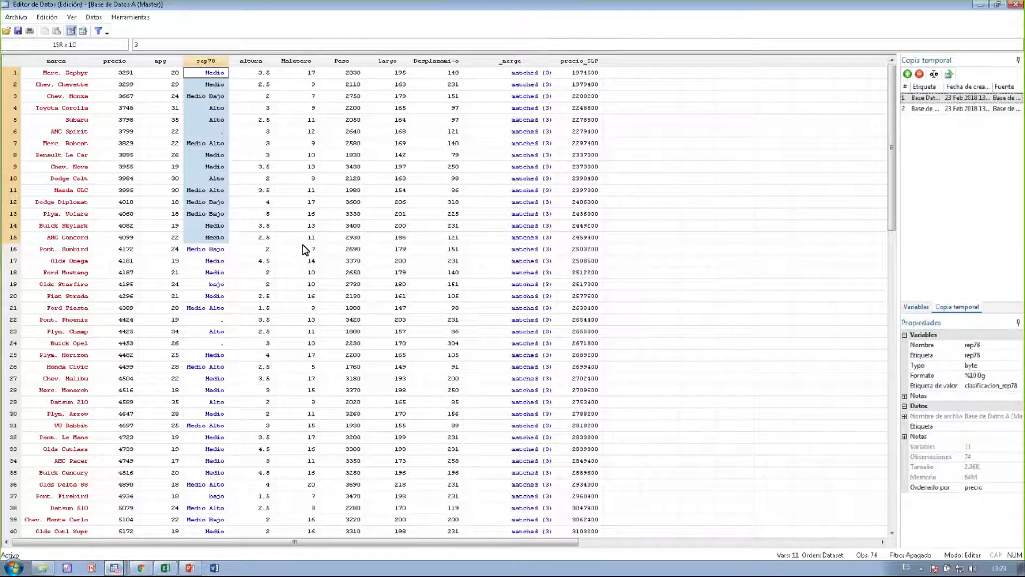
{"action": "left_click", "coordinate": [1016, 5]}
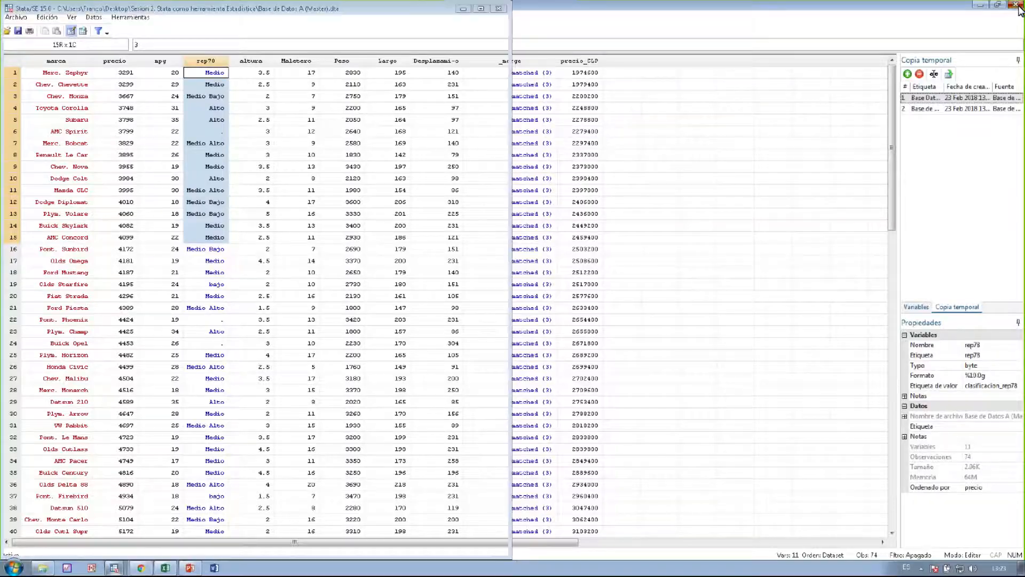
Add the comment *Pendiente para envio. on the line below the reshape comment in the do-file
{"action": "left_click", "coordinate": [659, 327]}
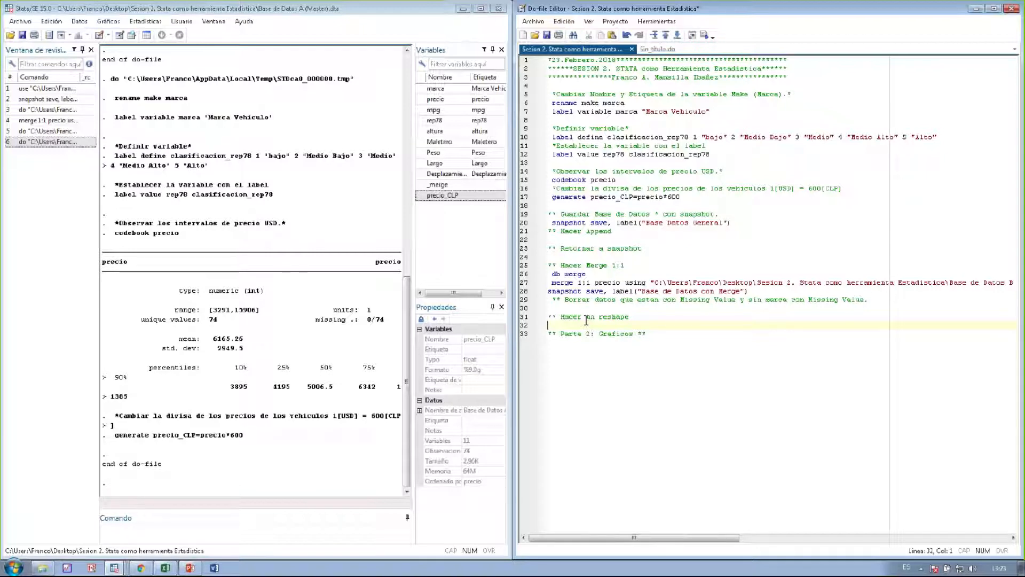
{"action": "left_click_drag", "start_coordinate": [631, 317], "coordinate": [548, 317]}
{"action": "left_click", "coordinate": [614, 323]}
{"action": "type", "text": "Pendiente para envio"}
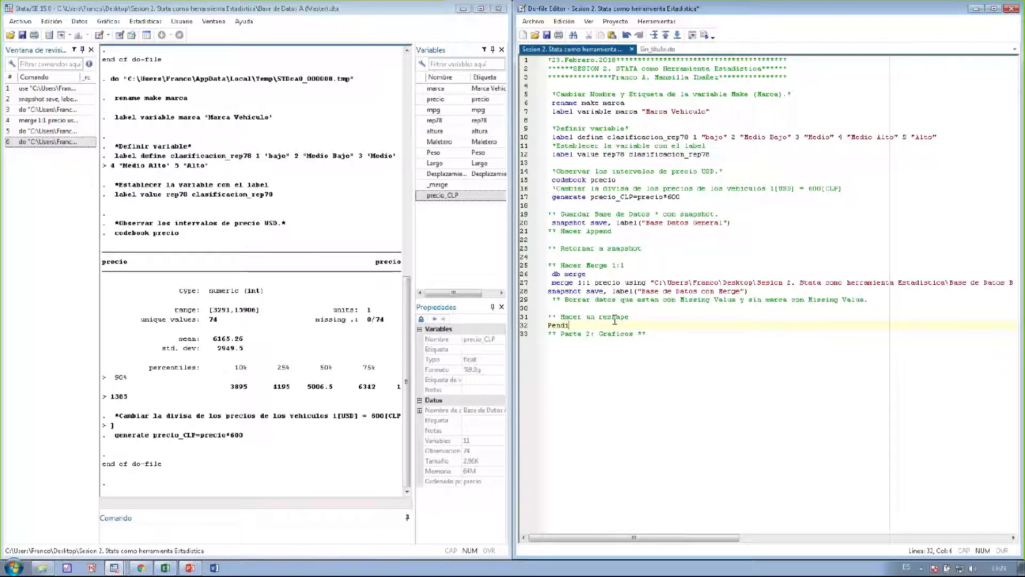
{"action": "type", "text": "."}
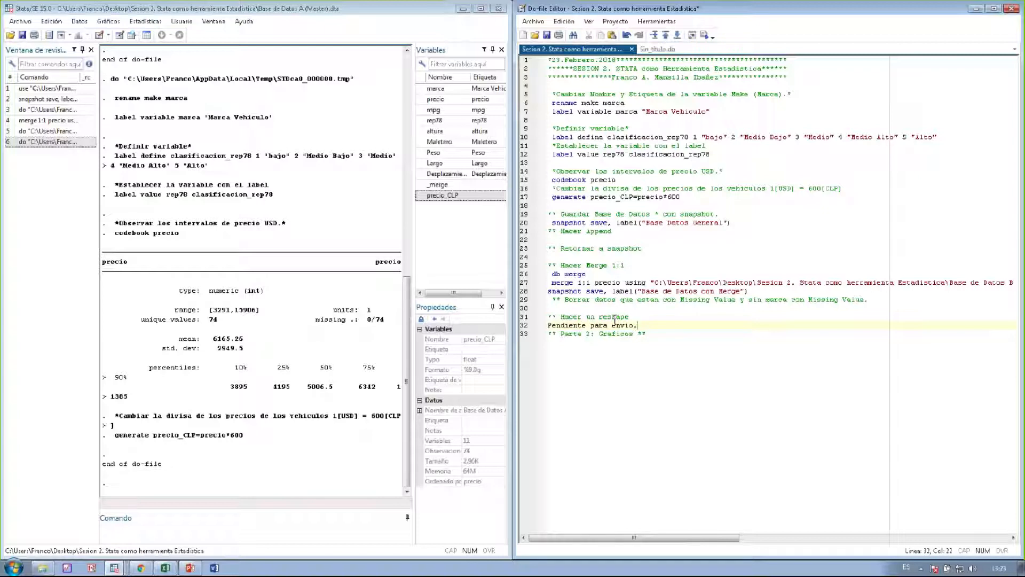
{"action": "left_click", "coordinate": [550, 326]}
{"action": "type", "text": "*"}
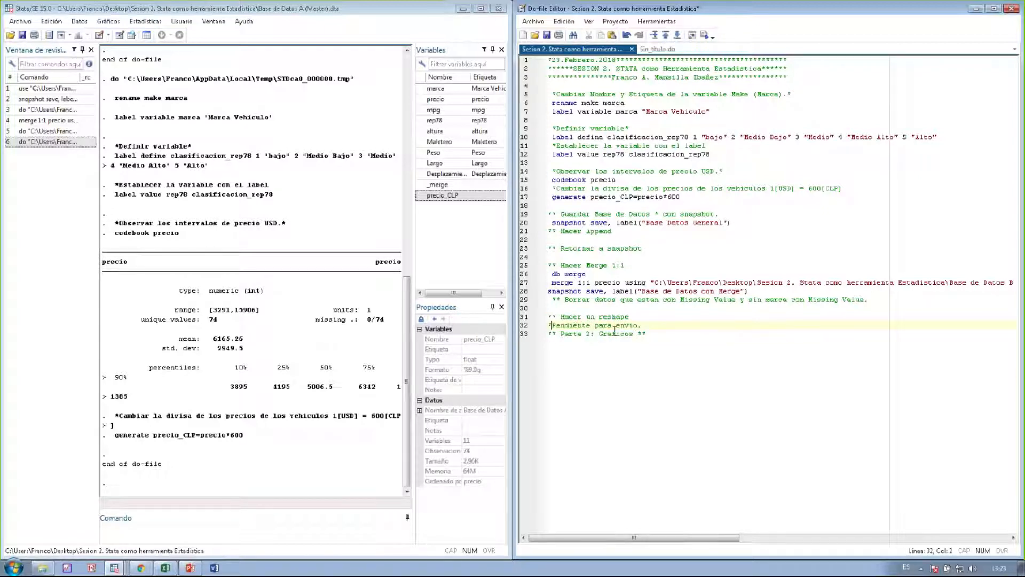
Add the command drop _merge on line 35, below the Parte 2: Graficos comment, and select it
{"action": "left_click", "coordinate": [647, 334]}
{"action": "key", "text": "Return"}
{"action": "key", "text": "Return"}
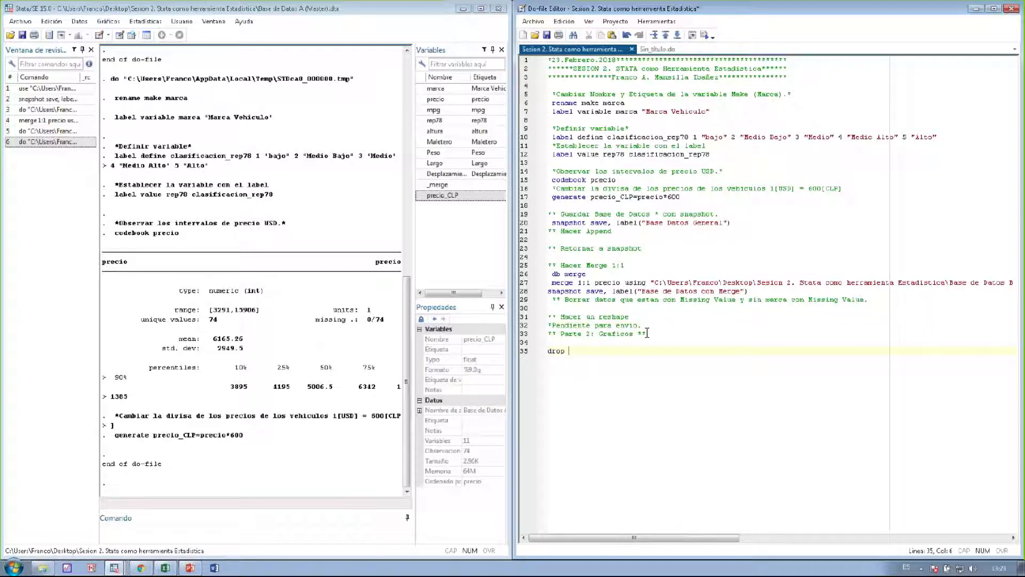
{"action": "type", "text": "drop _merge"}
{"action": "left_click", "coordinate": [525, 356]}
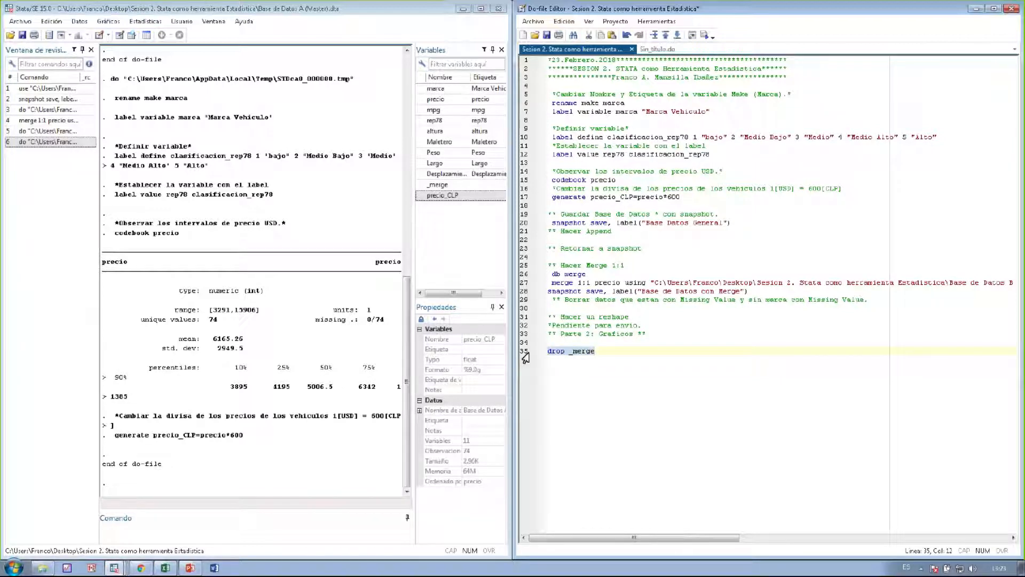
Run the selected drop _merge command from line 35 of the do-file
{"action": "key", "text": "ctrl+d"}
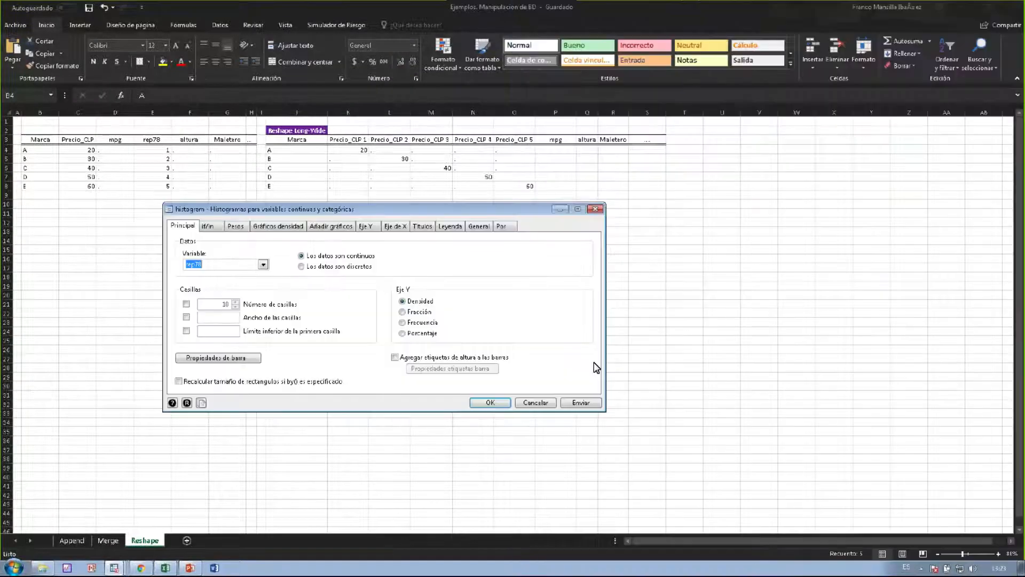
{"action": "left_click", "coordinate": [114, 568]}
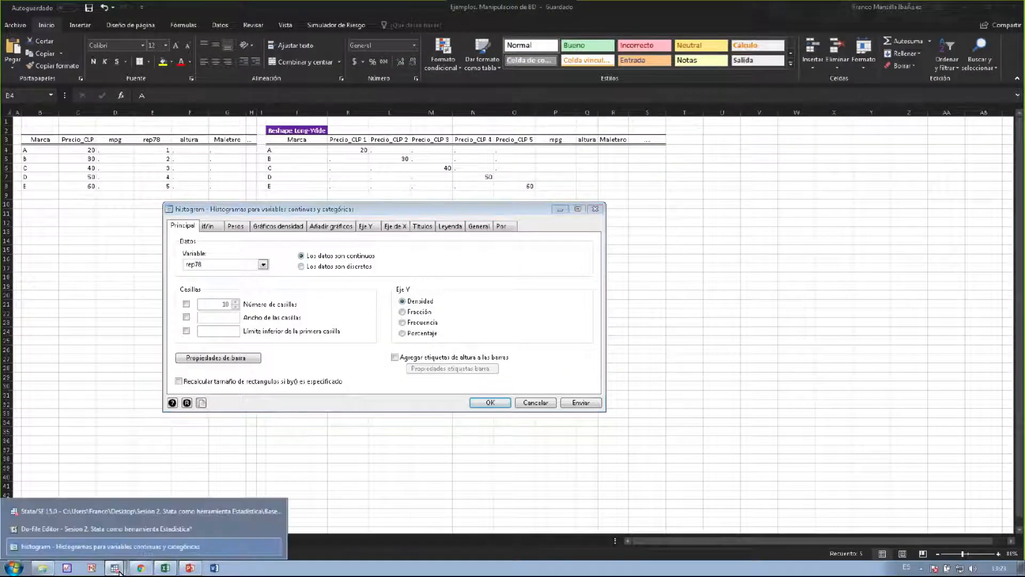
{"action": "left_click", "coordinate": [119, 514]}
{"action": "left_click", "coordinate": [115, 568]}
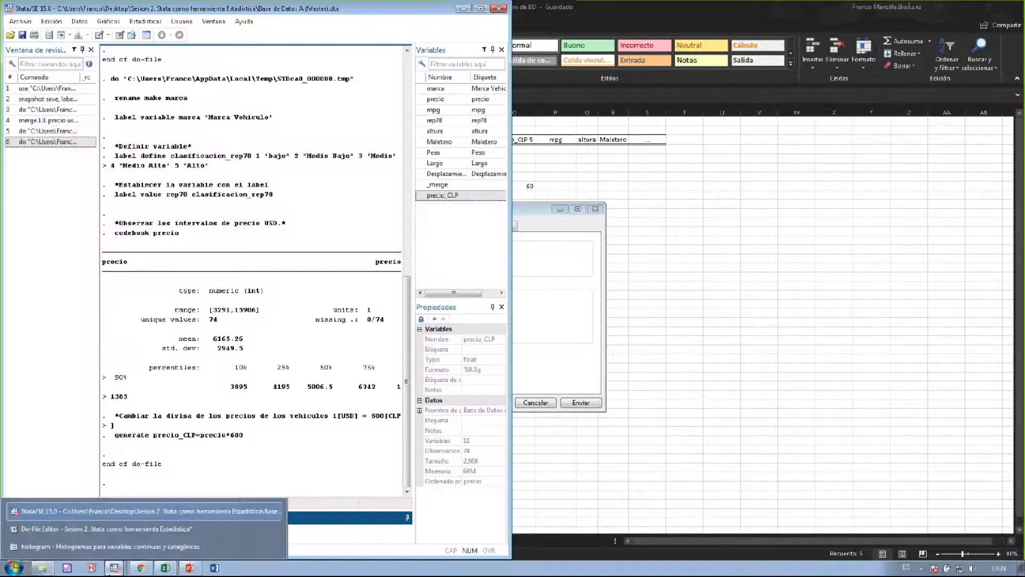
{"action": "left_click", "coordinate": [109, 526]}
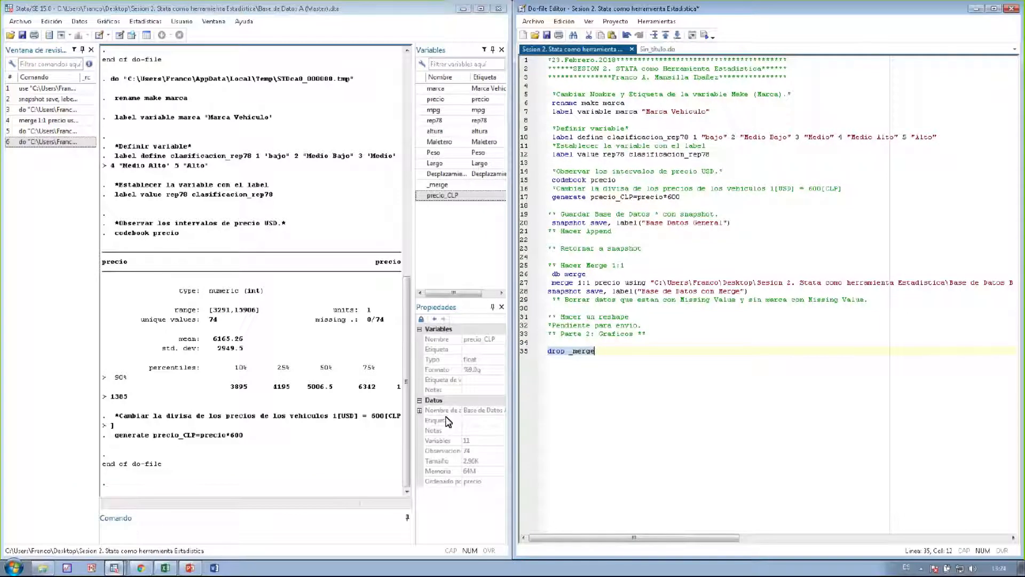
{"action": "left_click", "coordinate": [705, 35]}
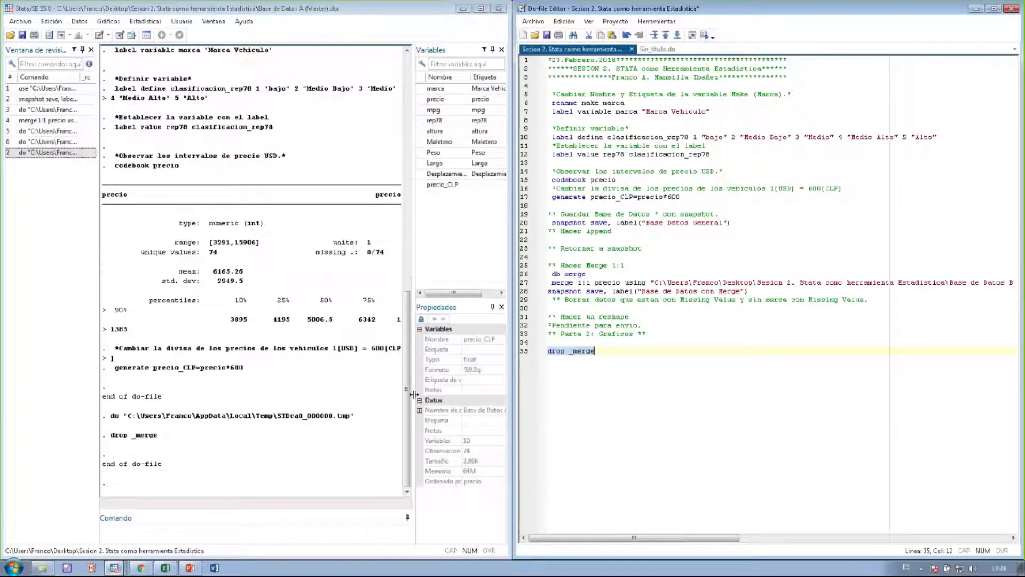
Set the rep78 histogram to treat the data as discrete and show Frecuencia on the Y axis
{"action": "left_click", "coordinate": [123, 568]}
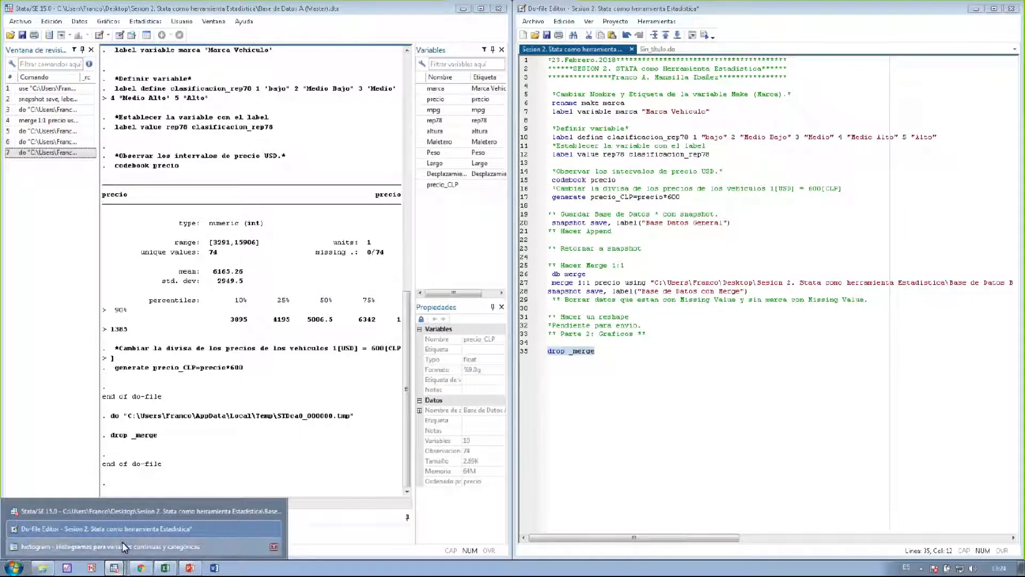
{"action": "left_click", "coordinate": [124, 543]}
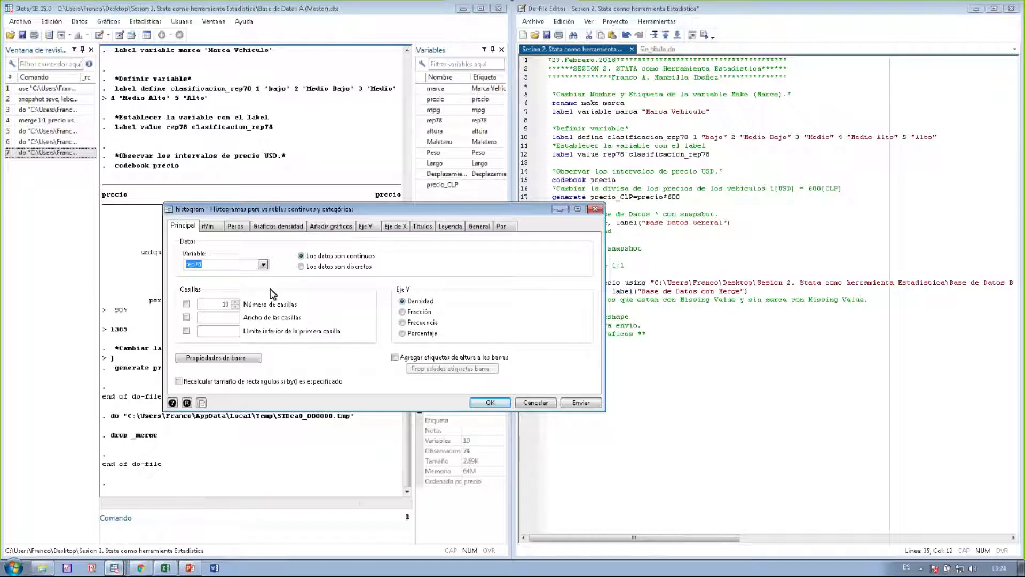
{"action": "left_click", "coordinate": [302, 266]}
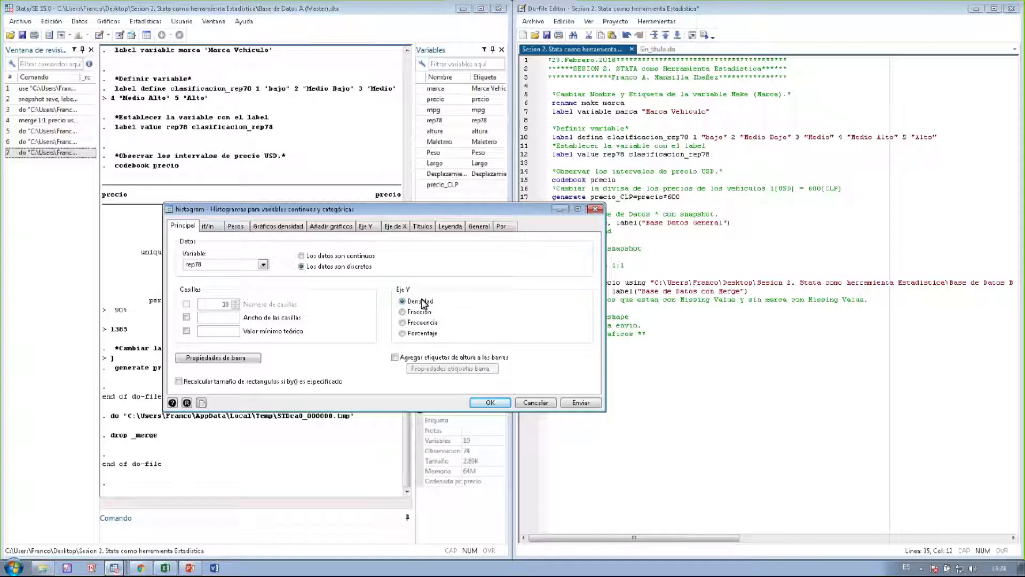
{"action": "left_click", "coordinate": [427, 324]}
{"action": "left_click", "coordinate": [217, 228]}
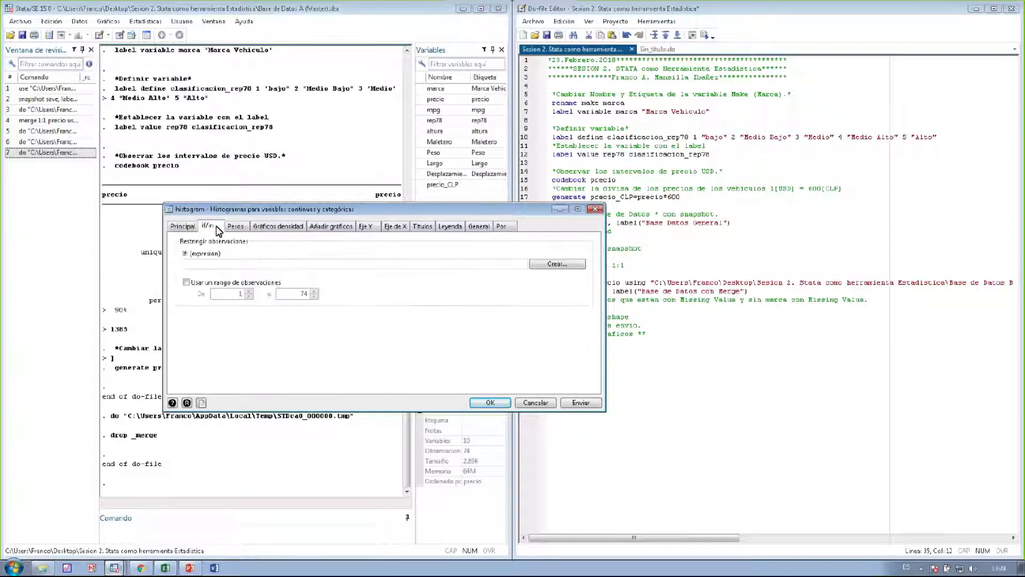
{"action": "left_click", "coordinate": [182, 227]}
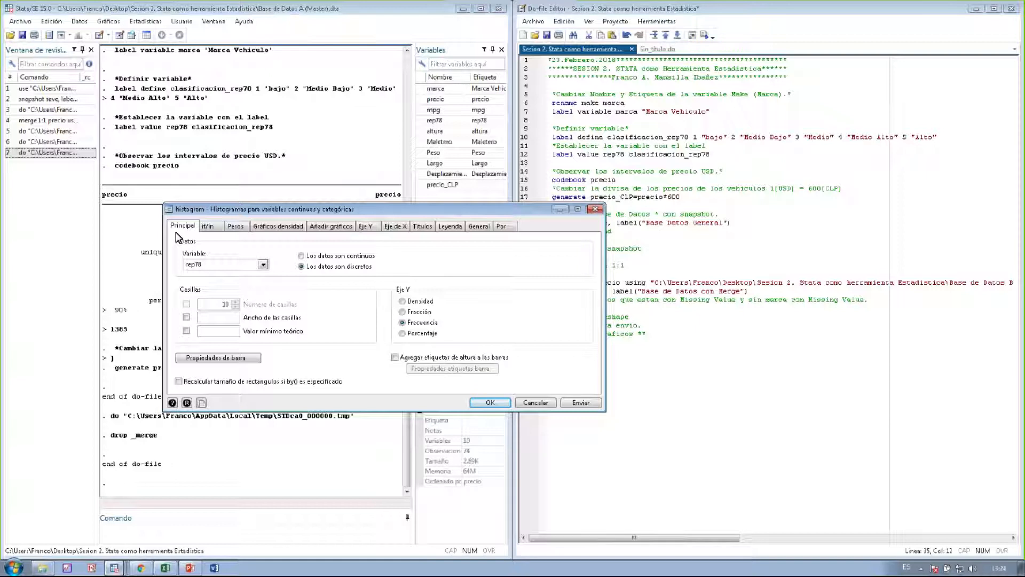
Add a normal density plot to the rep78 histogram
{"action": "left_click", "coordinate": [270, 227]}
{"action": "left_click", "coordinate": [241, 226]}
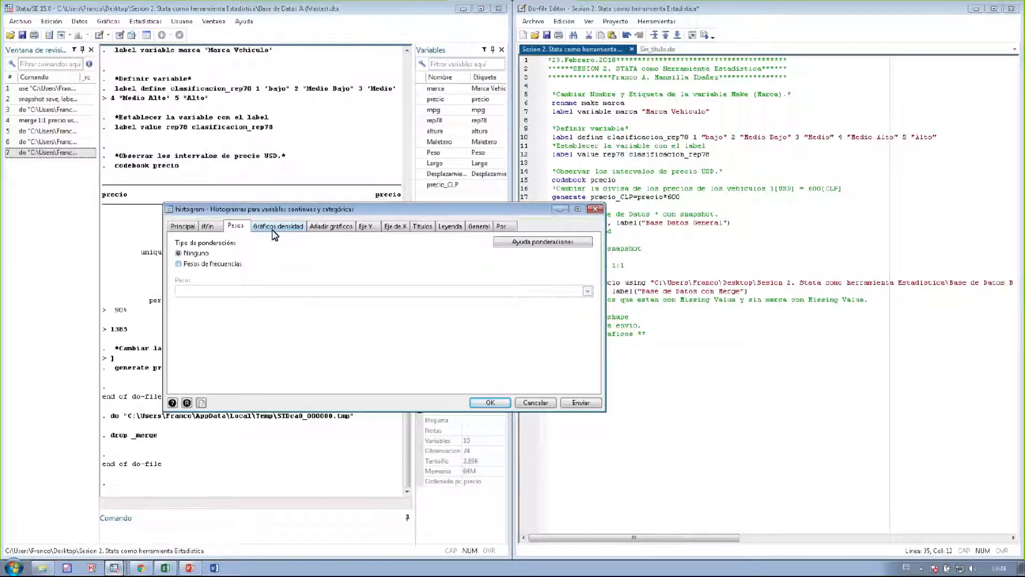
{"action": "left_click", "coordinate": [274, 229]}
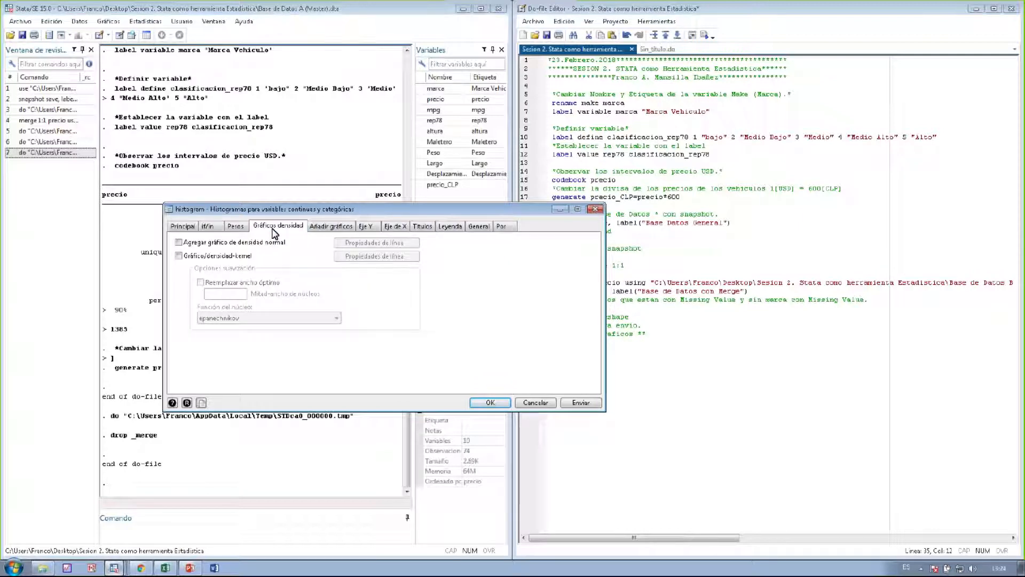
{"action": "left_click", "coordinate": [271, 244]}
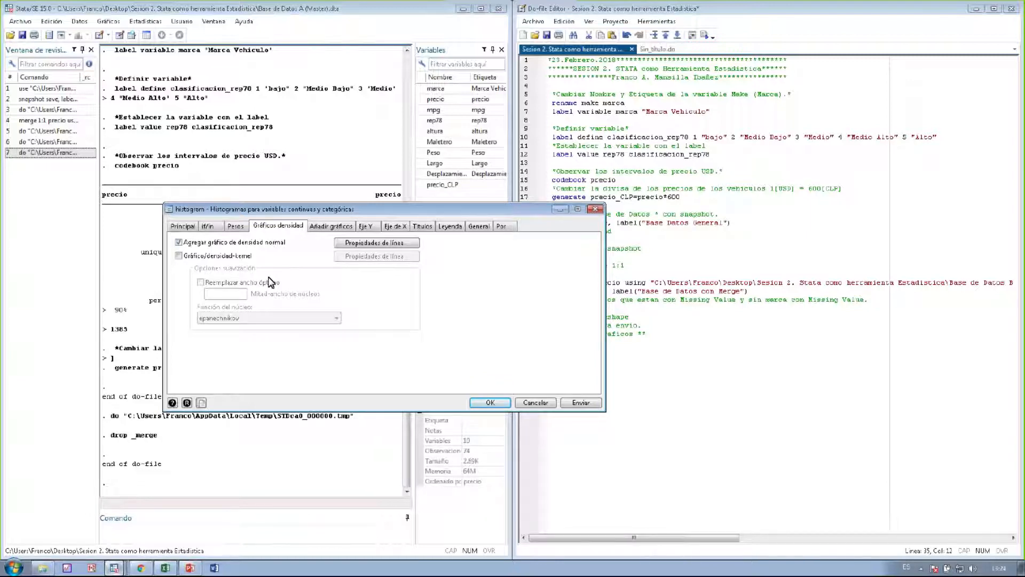
Examine the histogram's added-plot options and the rule, label and grid properties of the Y axis major ticks
{"action": "left_click", "coordinate": [322, 228]}
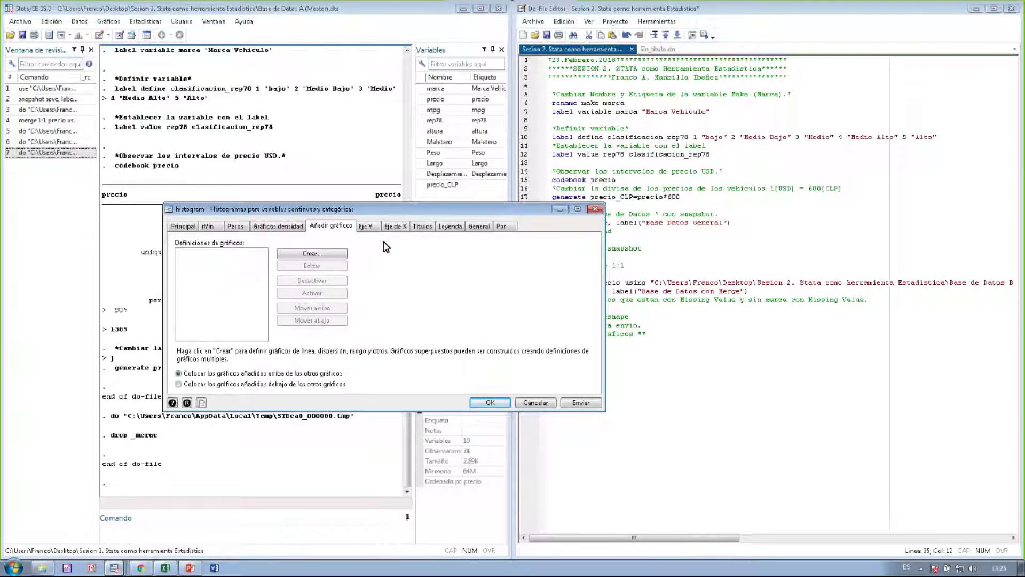
{"action": "left_click", "coordinate": [367, 226]}
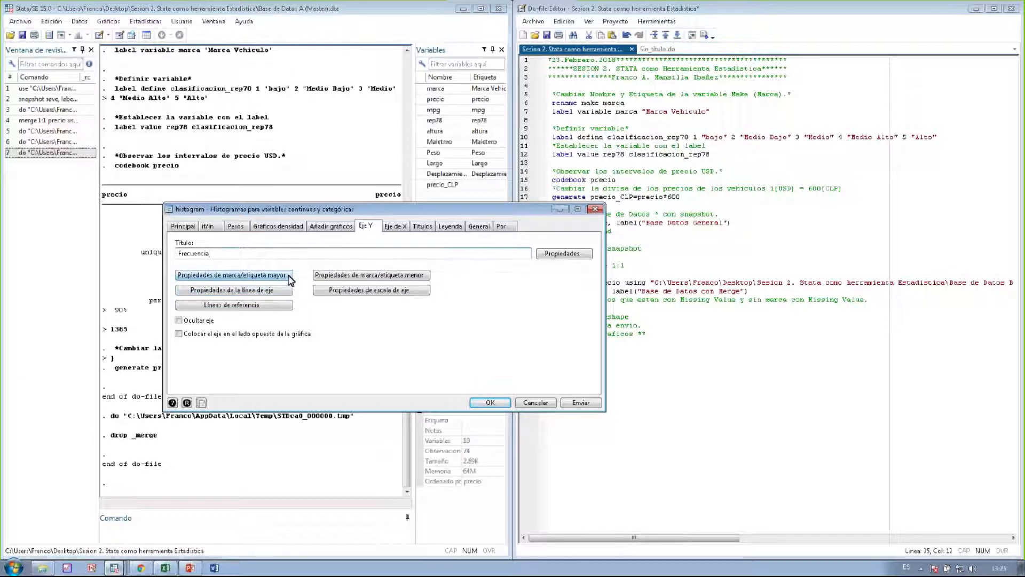
{"action": "left_click", "coordinate": [288, 275]}
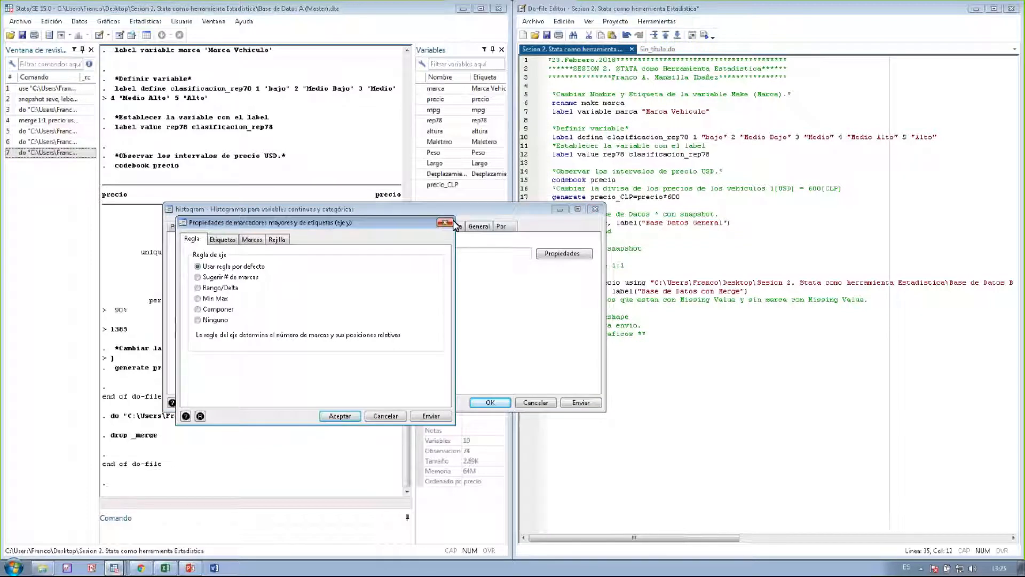
{"action": "left_click", "coordinate": [223, 240]}
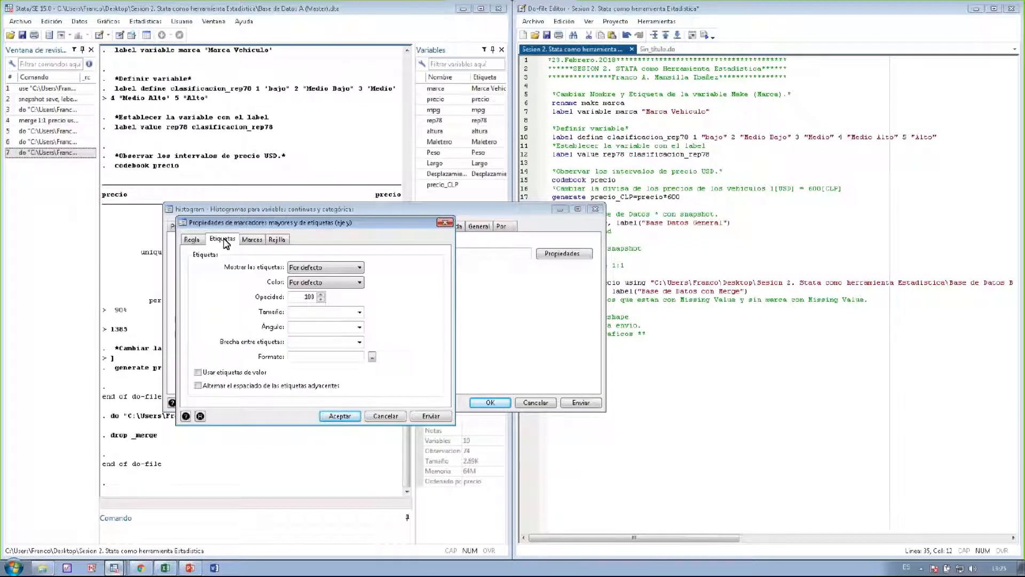
{"action": "left_click", "coordinate": [251, 240]}
{"action": "left_click", "coordinate": [277, 240]}
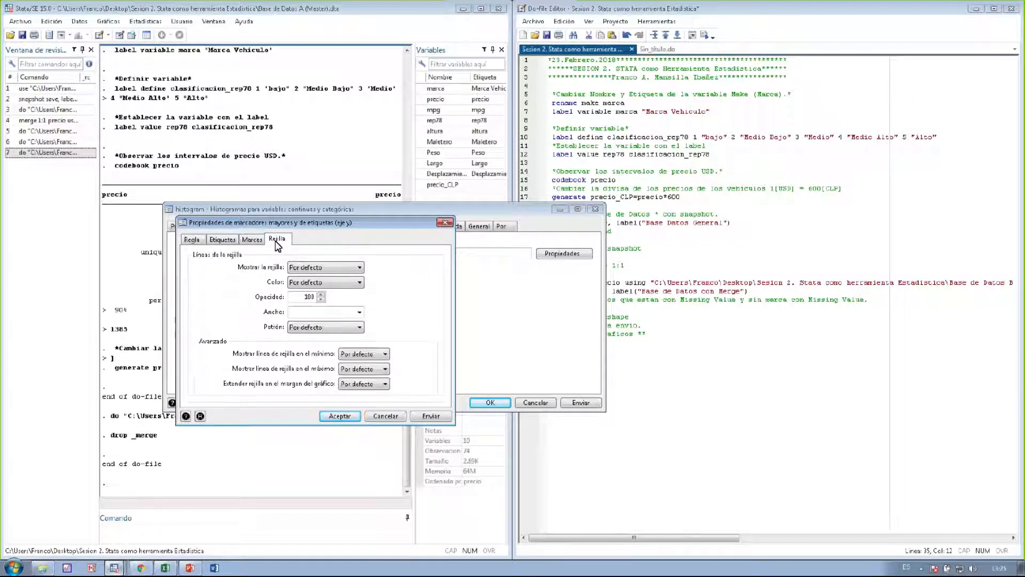
{"action": "left_click", "coordinate": [447, 225]}
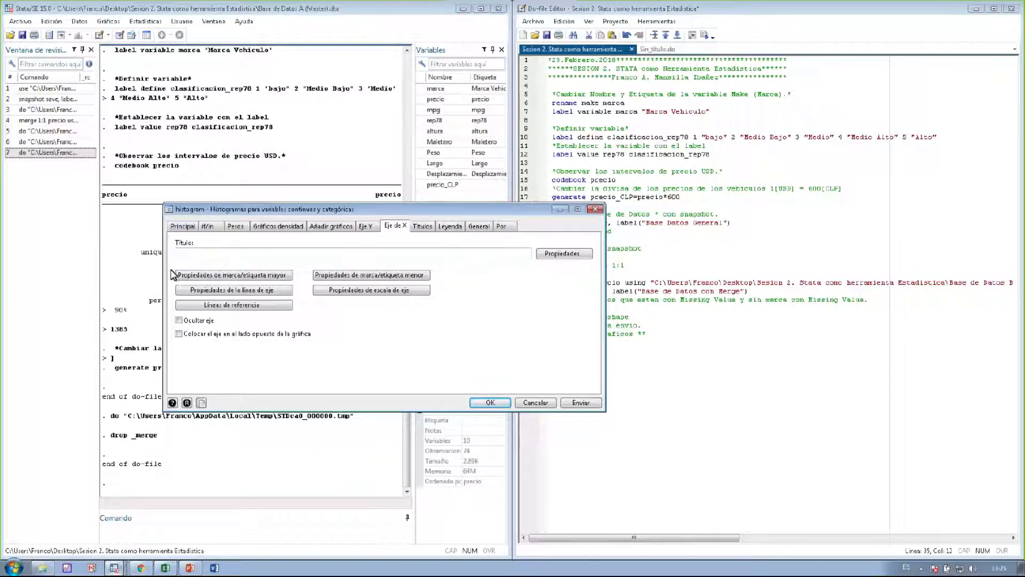
Title the histogram's X axis Reparacion del 78, generate the graph and close it after viewing
{"action": "type", "text": "Repartición del"}
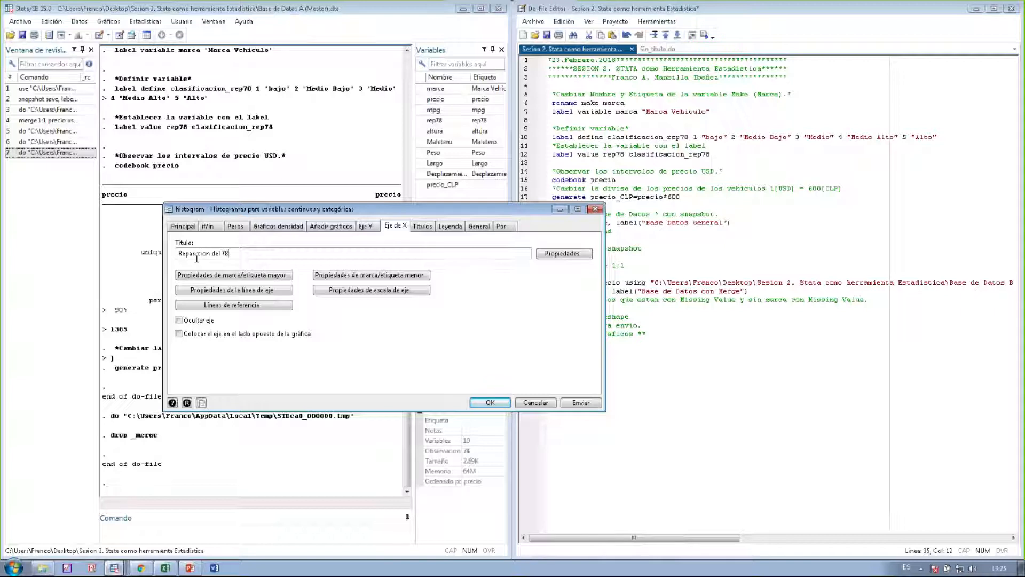
{"action": "left_click", "coordinate": [570, 406]}
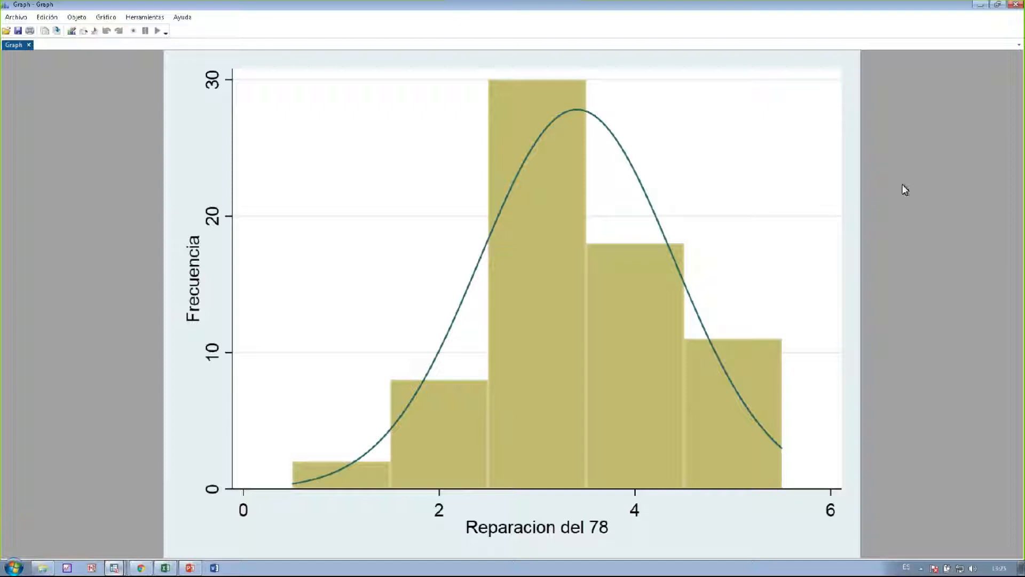
{"action": "left_click", "coordinate": [1015, 4]}
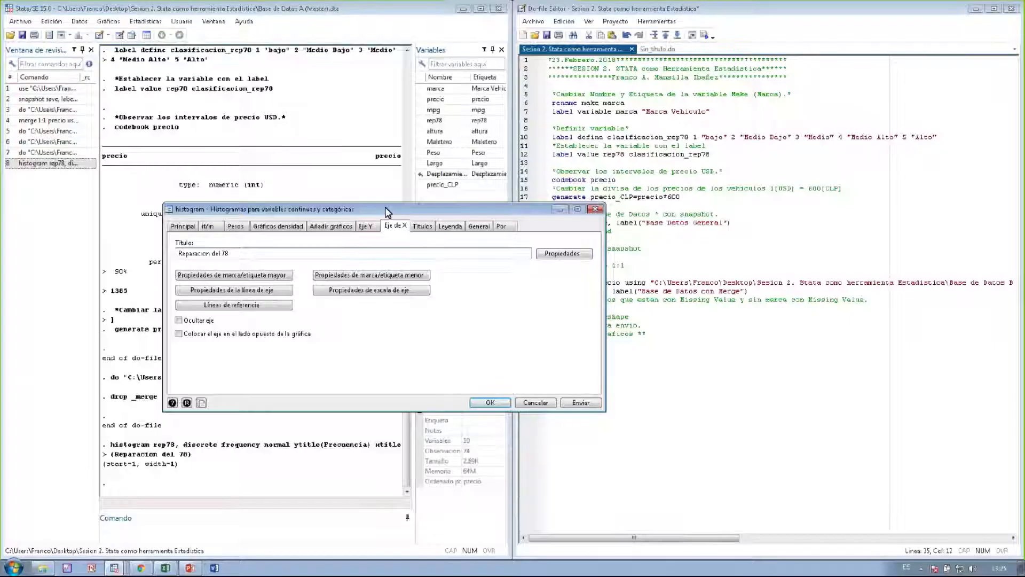
Show labels with value labels for the X axis minor ticks, and redraw the rep78 histogram to check it
{"action": "left_click", "coordinate": [262, 276]}
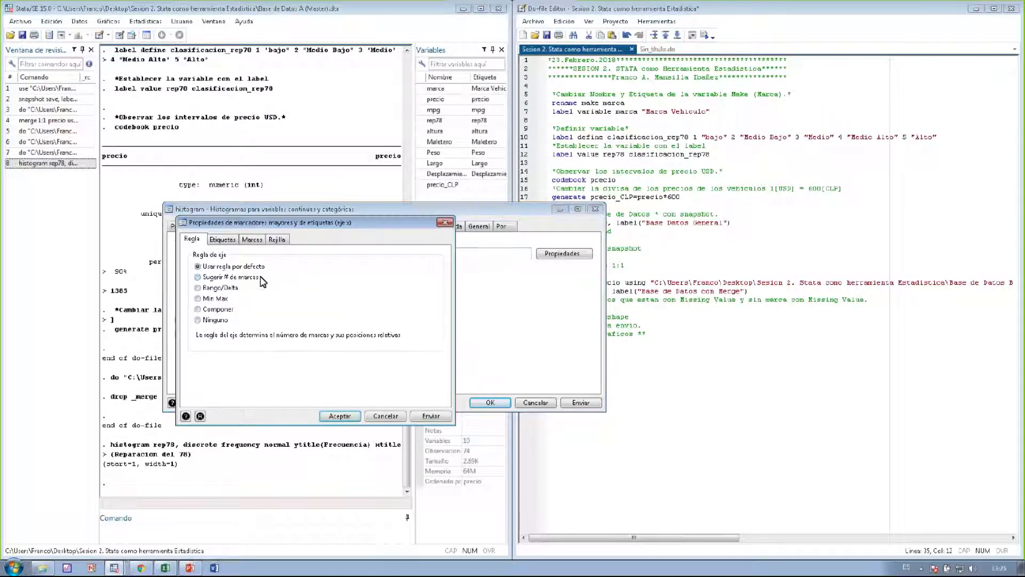
{"action": "left_click", "coordinate": [445, 223]}
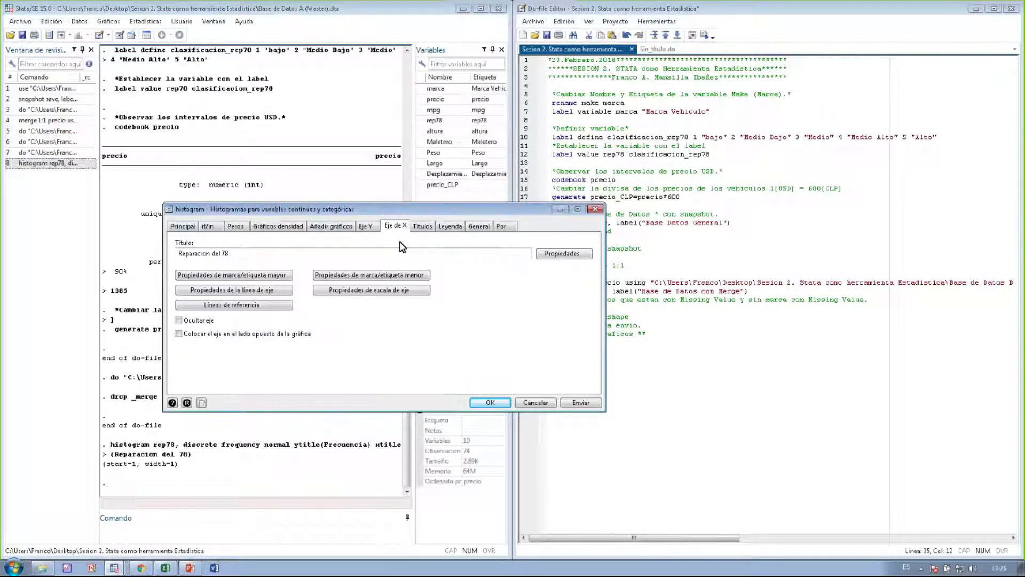
{"action": "left_click", "coordinate": [342, 280]}
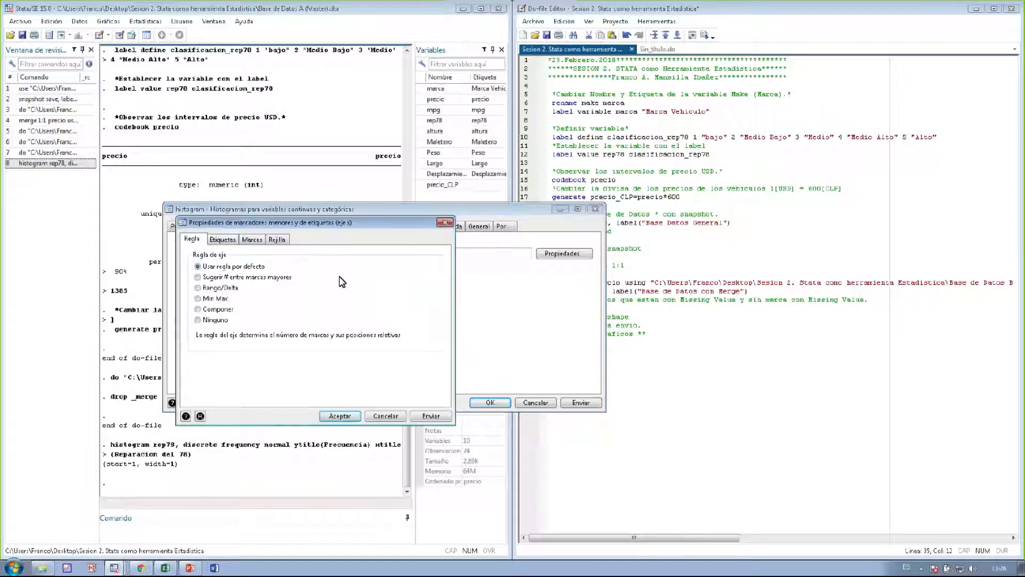
{"action": "left_click", "coordinate": [229, 239]}
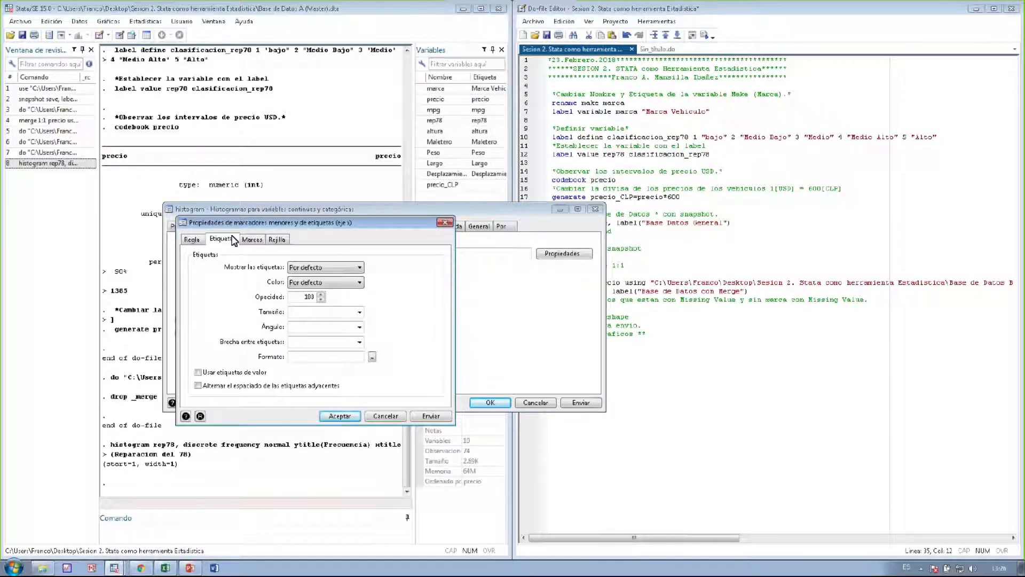
{"action": "left_click", "coordinate": [303, 267]}
{"action": "left_click", "coordinate": [311, 287]}
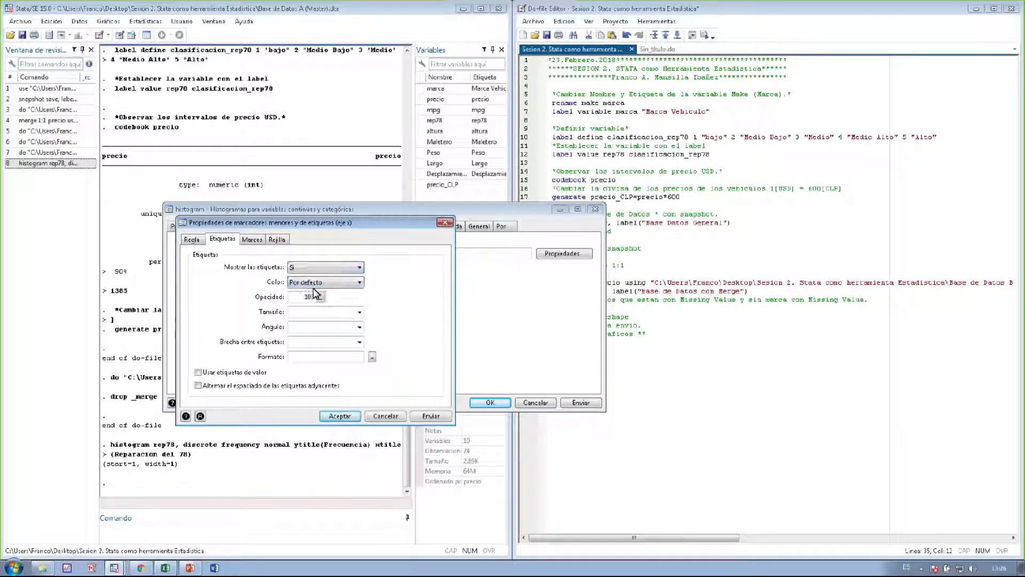
{"action": "left_click", "coordinate": [430, 416]}
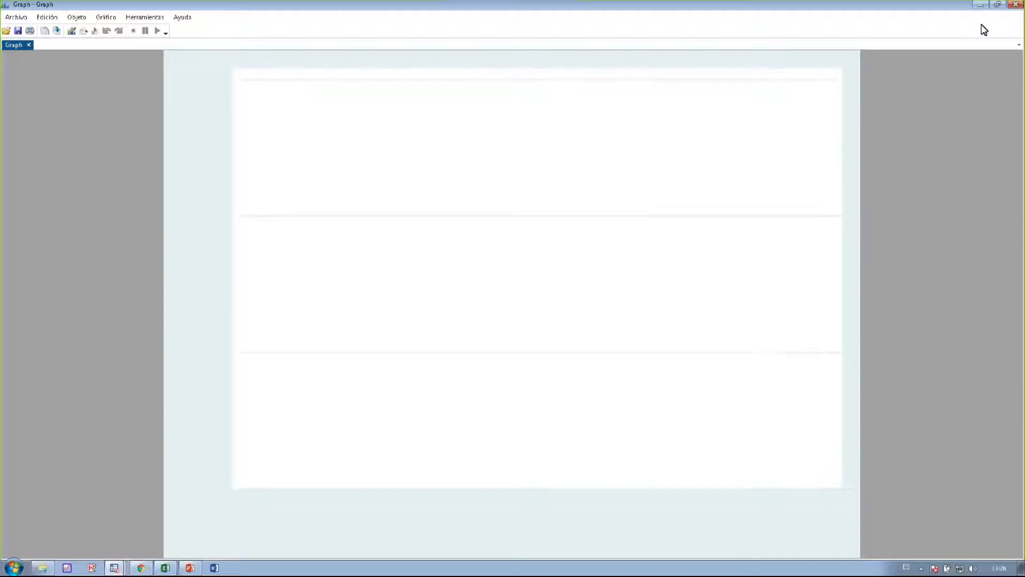
{"action": "left_click", "coordinate": [1016, 4]}
{"action": "left_click", "coordinate": [192, 240]}
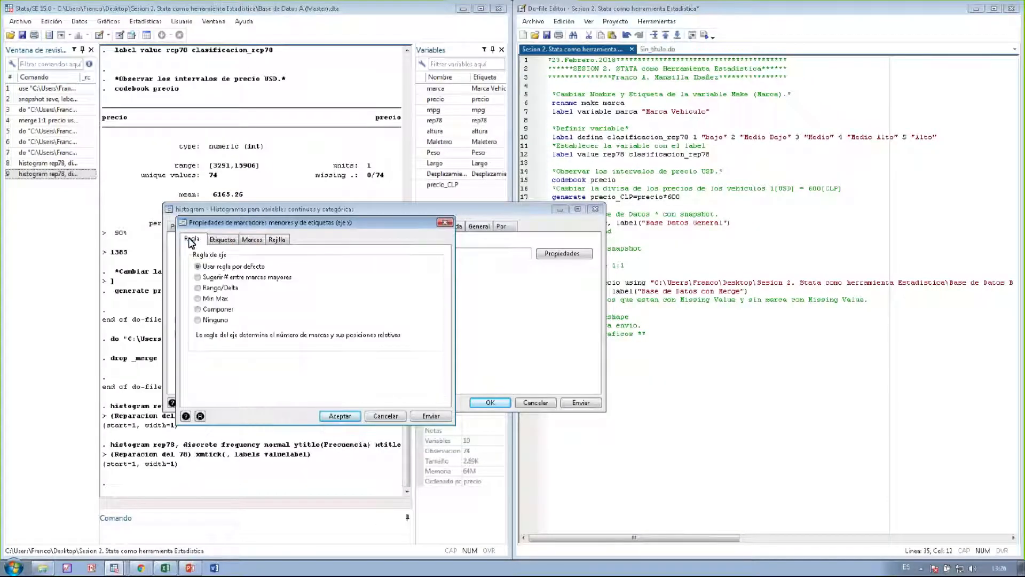
{"action": "left_click", "coordinate": [451, 222]}
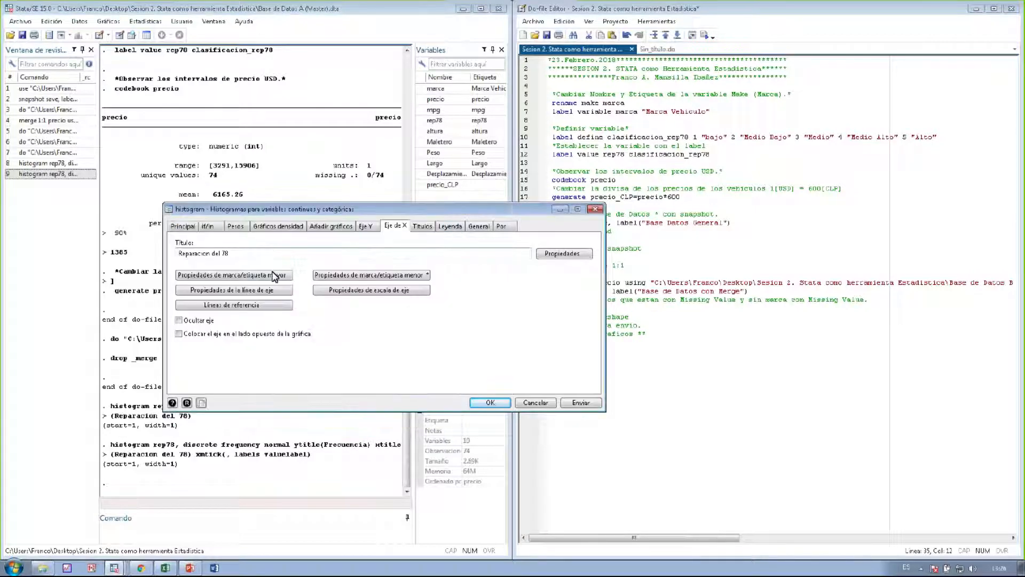
Show labels with value labels for the X axis major ticks, and redraw the rep78 histogram to check it
{"action": "left_click", "coordinate": [274, 276]}
{"action": "left_click", "coordinate": [222, 239]}
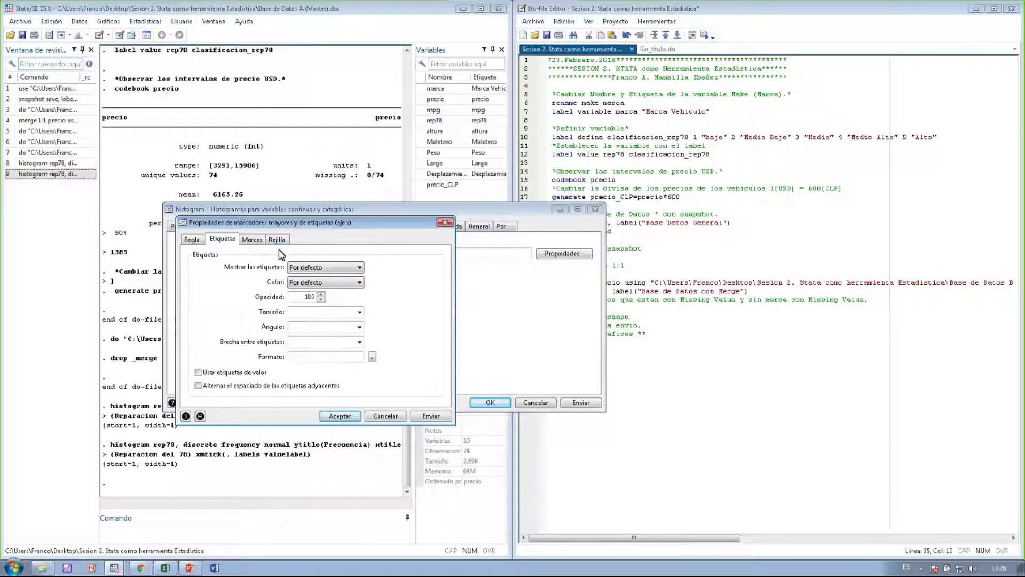
{"action": "left_click", "coordinate": [322, 270]}
{"action": "left_click", "coordinate": [327, 286]}
{"action": "left_click", "coordinate": [198, 373]}
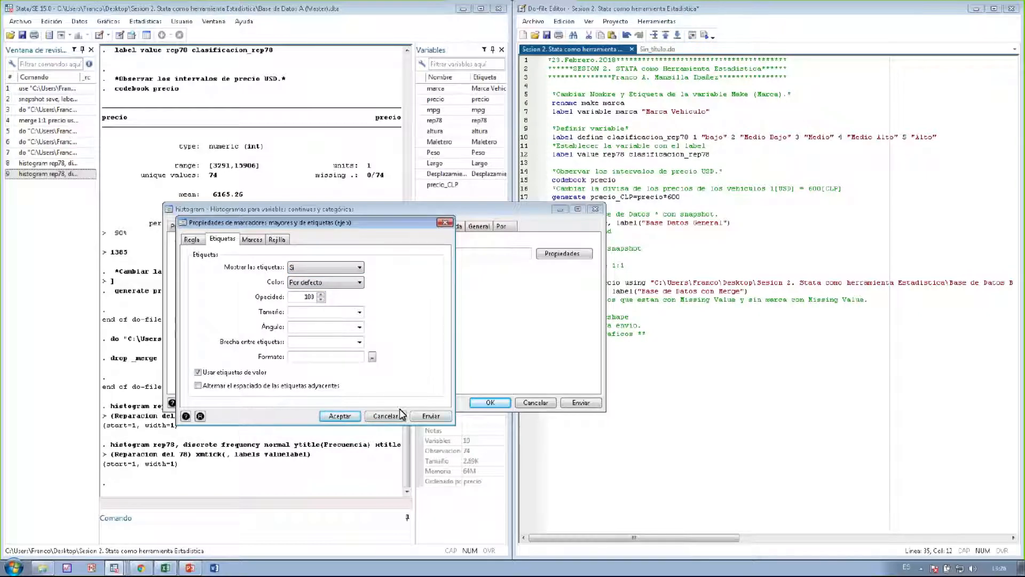
{"action": "left_click", "coordinate": [428, 416]}
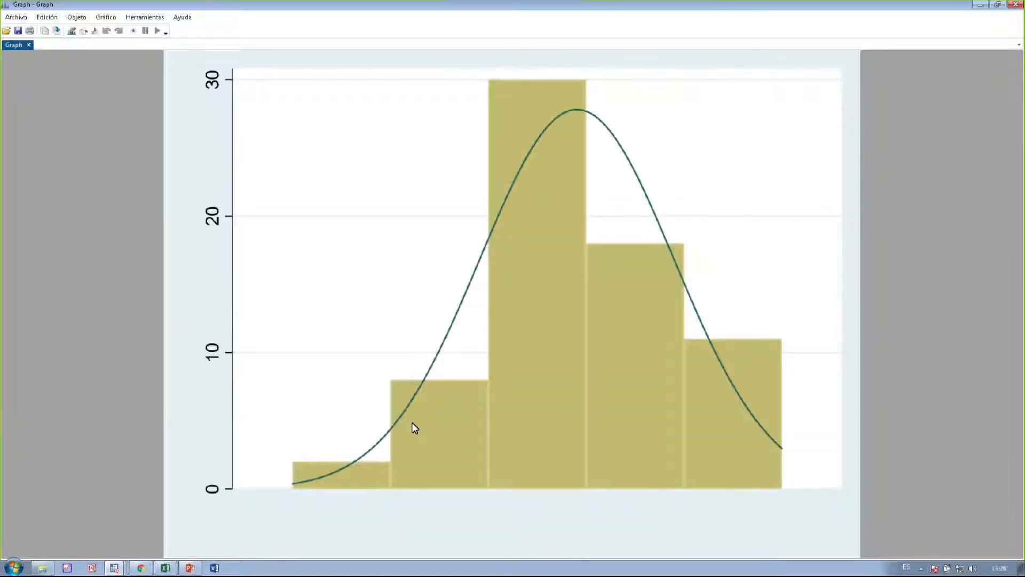
{"action": "left_click", "coordinate": [1014, 5]}
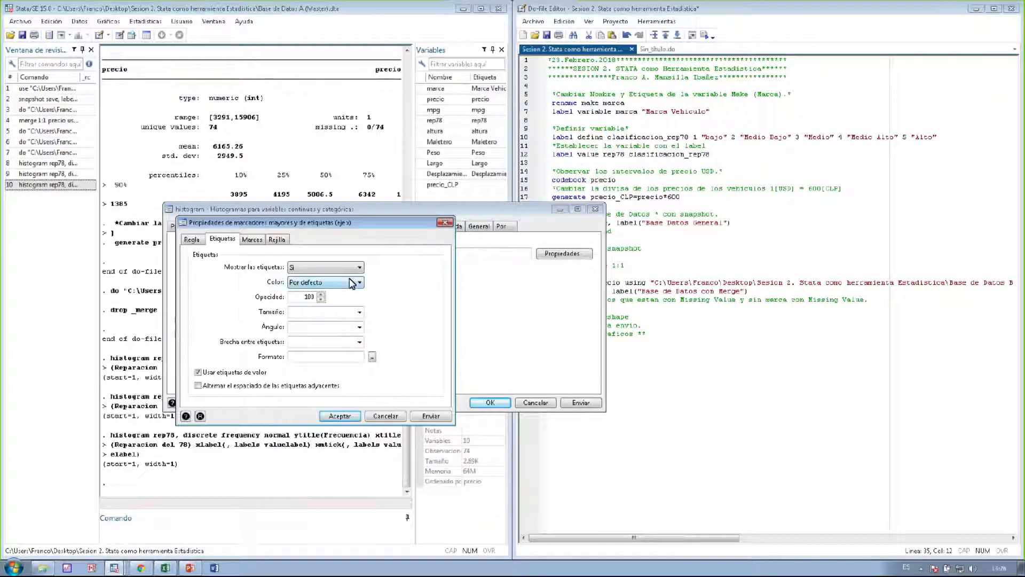
Examine the rule, label colour, tick and grid properties of the X axis major ticks
{"action": "left_click", "coordinate": [352, 282]}
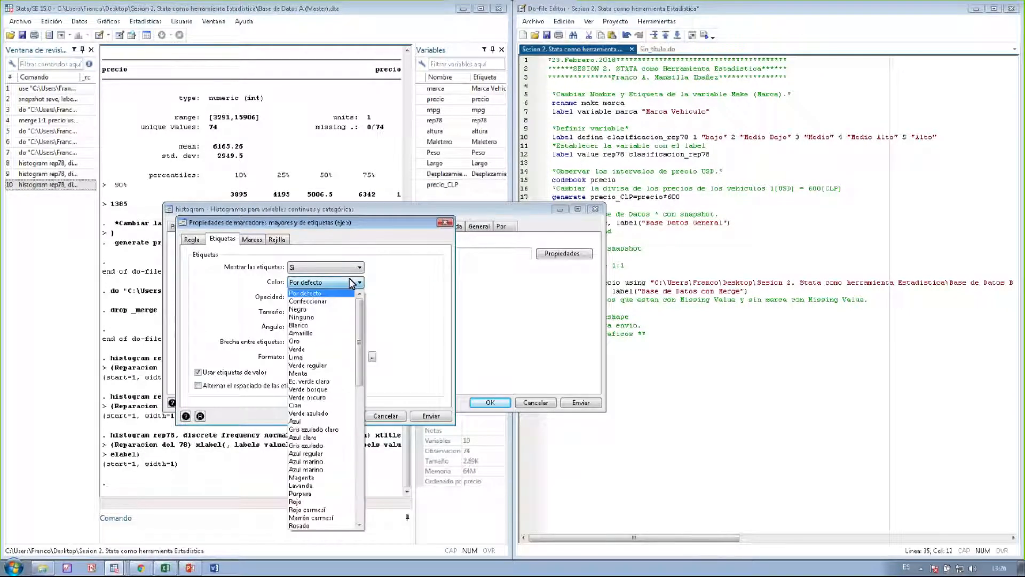
{"action": "left_click", "coordinate": [350, 280]}
{"action": "left_click", "coordinate": [253, 240]}
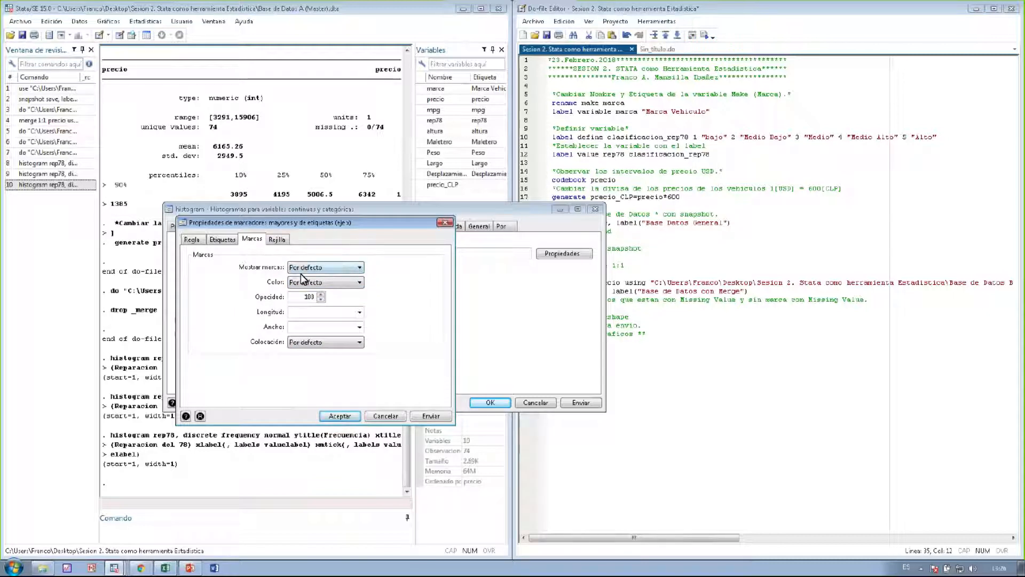
{"action": "left_click", "coordinate": [278, 240]}
{"action": "left_click", "coordinate": [259, 241]}
{"action": "left_click", "coordinate": [338, 268]}
{"action": "left_click", "coordinate": [338, 271]}
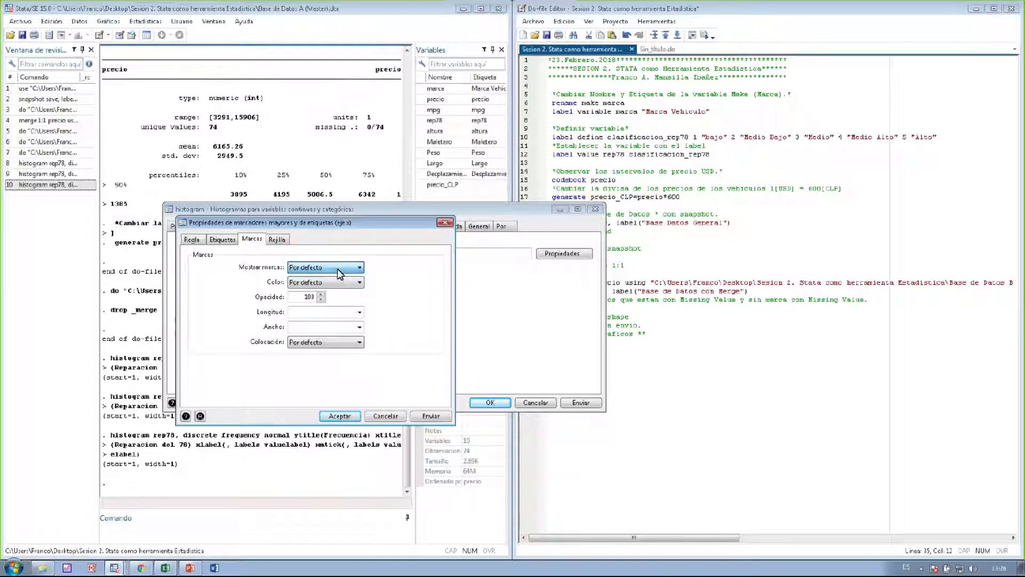
{"action": "left_click", "coordinate": [230, 240]}
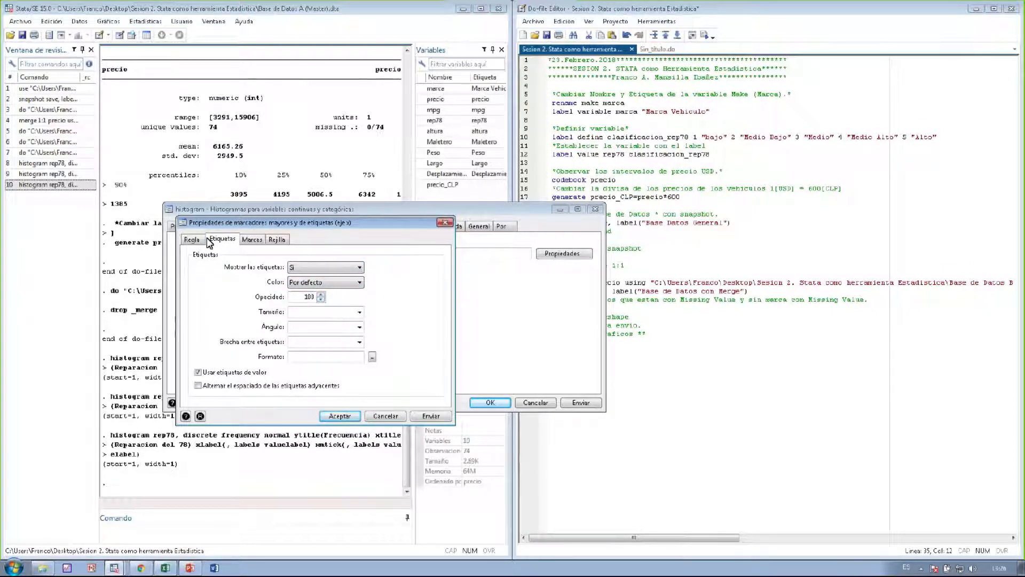
{"action": "left_click", "coordinate": [192, 239]}
{"action": "left_click", "coordinate": [243, 240]}
{"action": "left_click", "coordinate": [223, 239]}
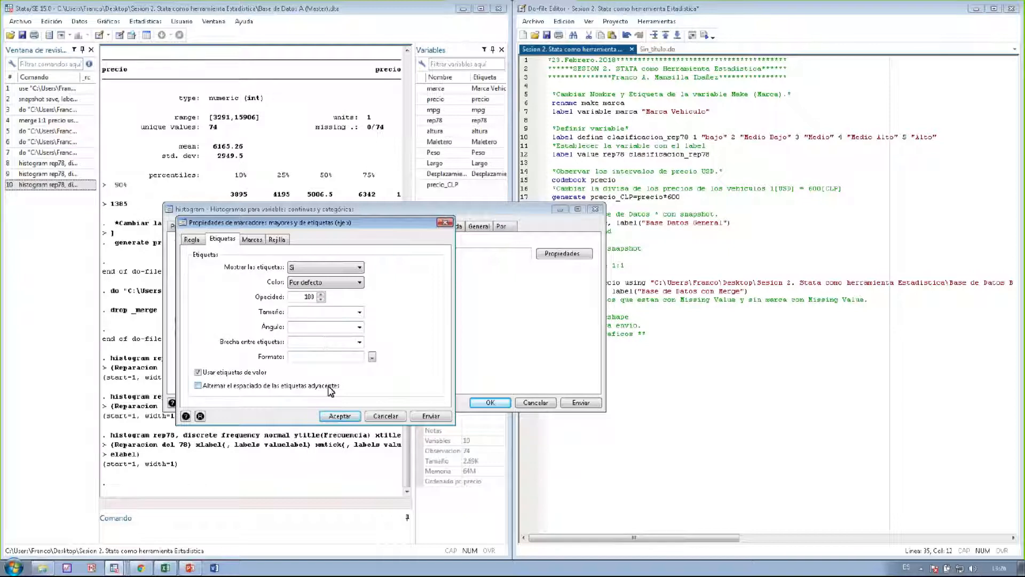
{"action": "left_click", "coordinate": [349, 418]}
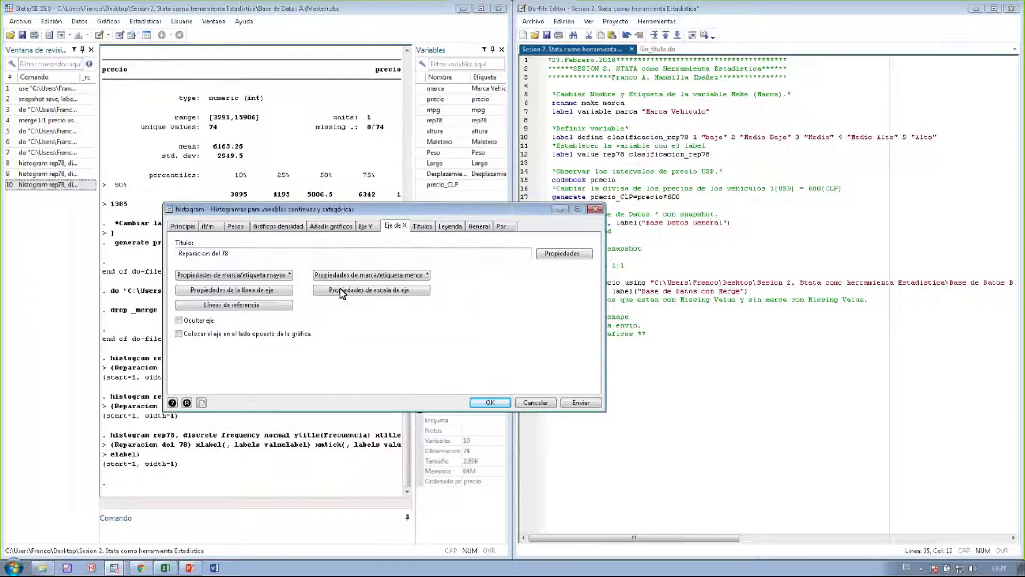
Reset the X axis minor tick properties and set their labels to show with value labels
{"action": "left_click", "coordinate": [337, 274]}
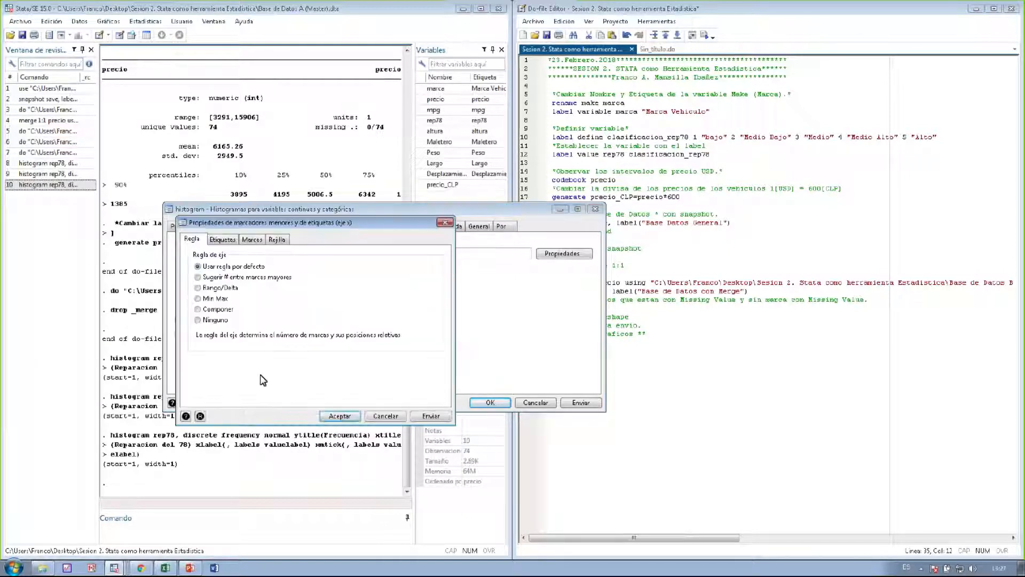
{"action": "left_click", "coordinate": [198, 415]}
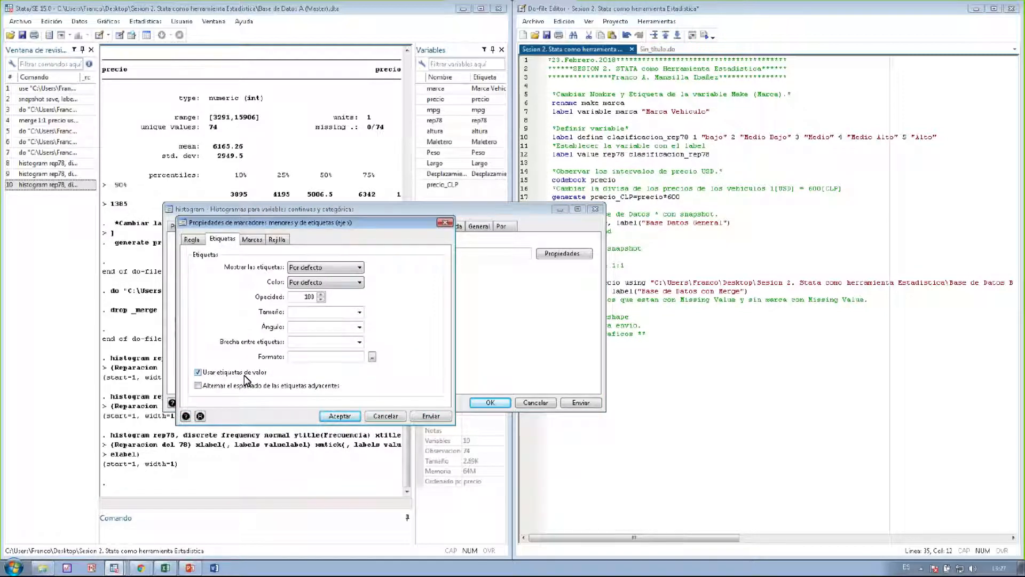
{"action": "left_click", "coordinate": [325, 267]}
{"action": "left_click", "coordinate": [310, 283]}
{"action": "left_click", "coordinate": [352, 416]}
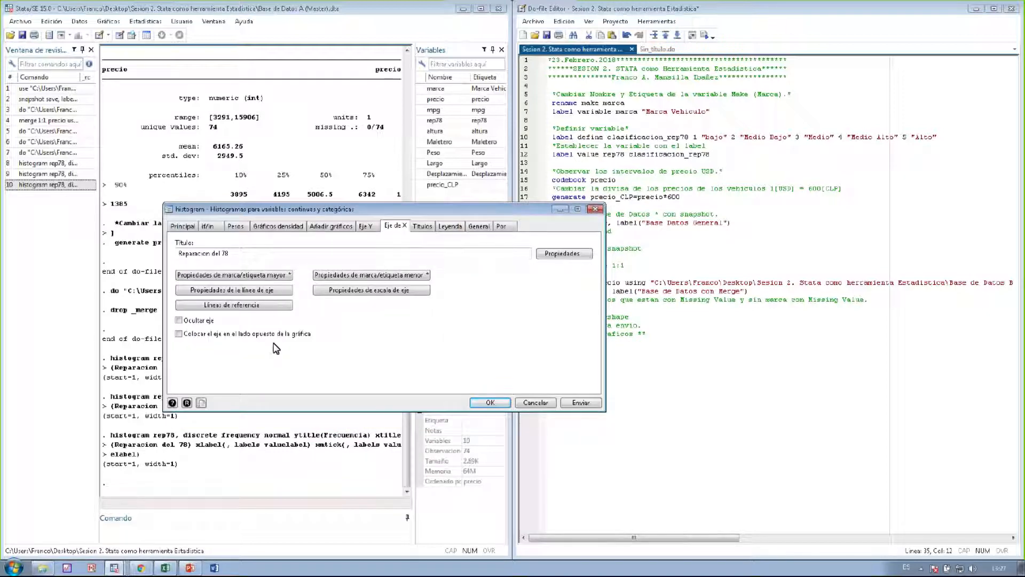
Title the histogram Reparacion del 78 General and give it the subtitle Sin condicion
{"action": "left_click", "coordinate": [422, 227]}
{"action": "left_click", "coordinate": [368, 253]}
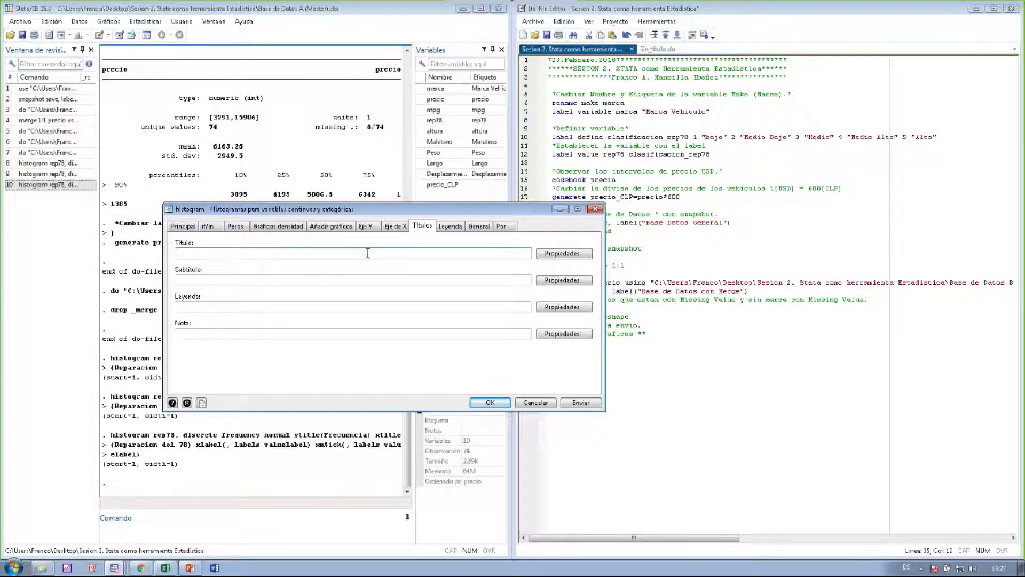
{"action": "type", "text": "Reparacion del 78 General"}
{"action": "left_click", "coordinate": [364, 282]}
{"action": "left_click", "coordinate": [365, 282]}
{"action": "type", "text": "Si"}
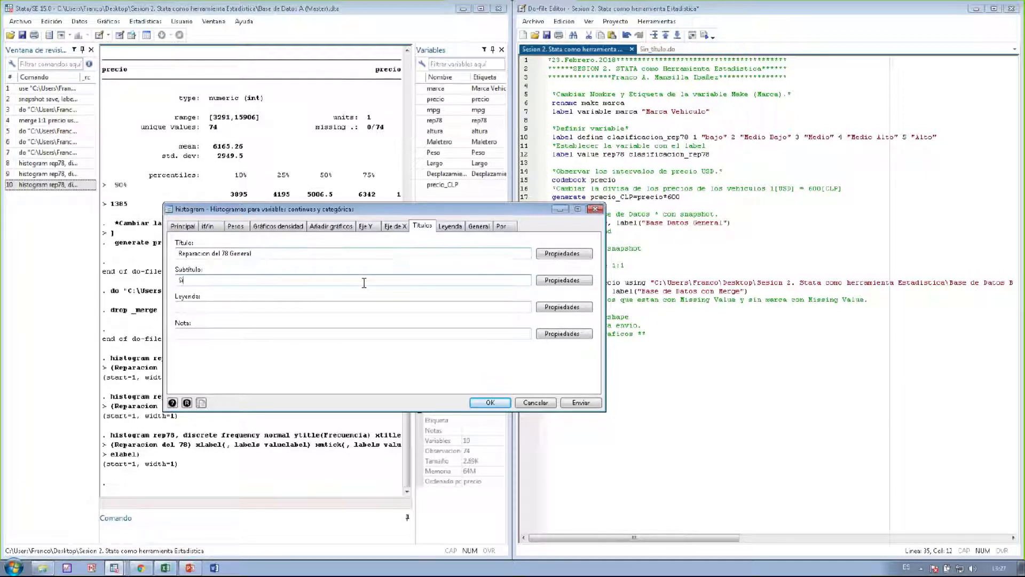
{"action": "type", "text": "n condicion"}
Set the histogram's legend to be shown, redraw the graph and close it after viewing
{"action": "left_click", "coordinate": [443, 228]}
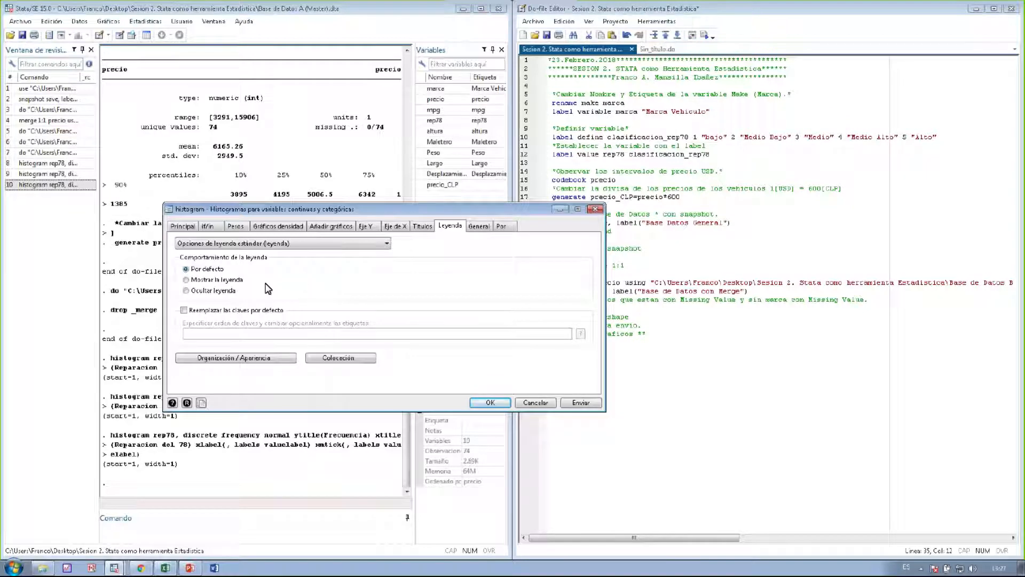
{"action": "left_click", "coordinate": [230, 281]}
{"action": "left_click", "coordinate": [566, 405]}
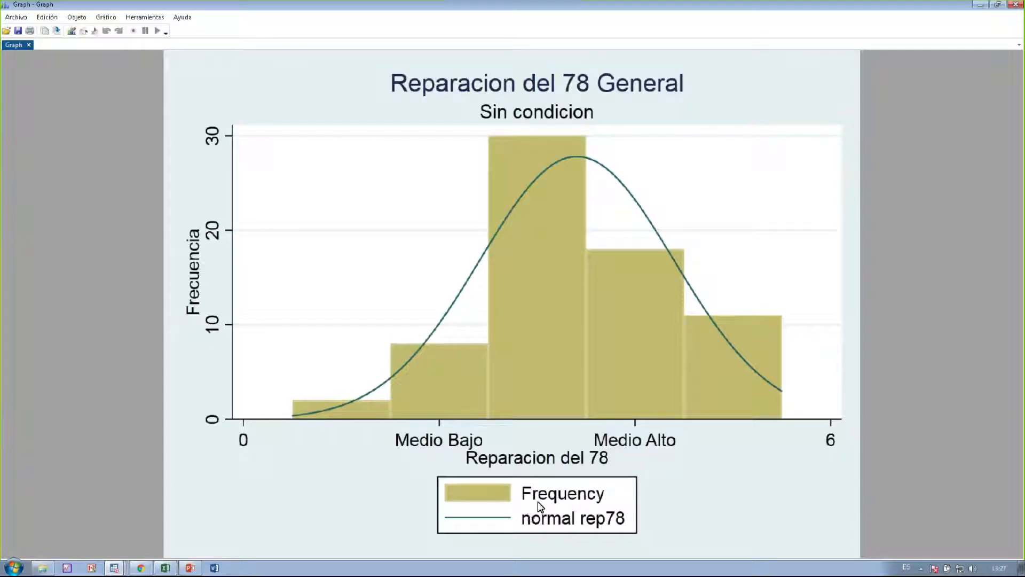
{"action": "left_click", "coordinate": [1016, 5]}
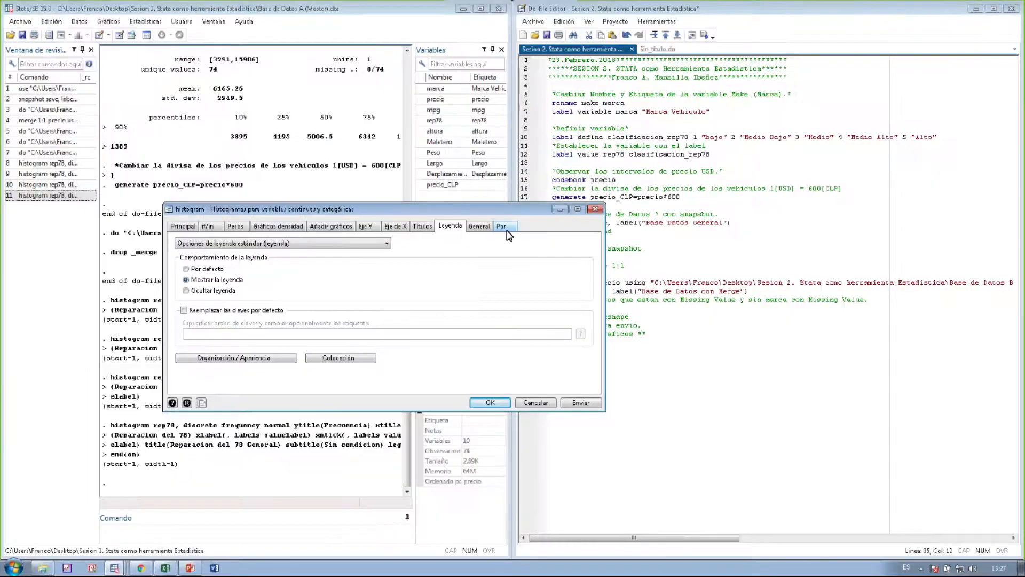
Replace the legend's default keys with 1 "Frecuencia" 2 "Densidad Normal"
{"action": "left_click", "coordinate": [236, 311]}
{"action": "left_click", "coordinate": [242, 336]}
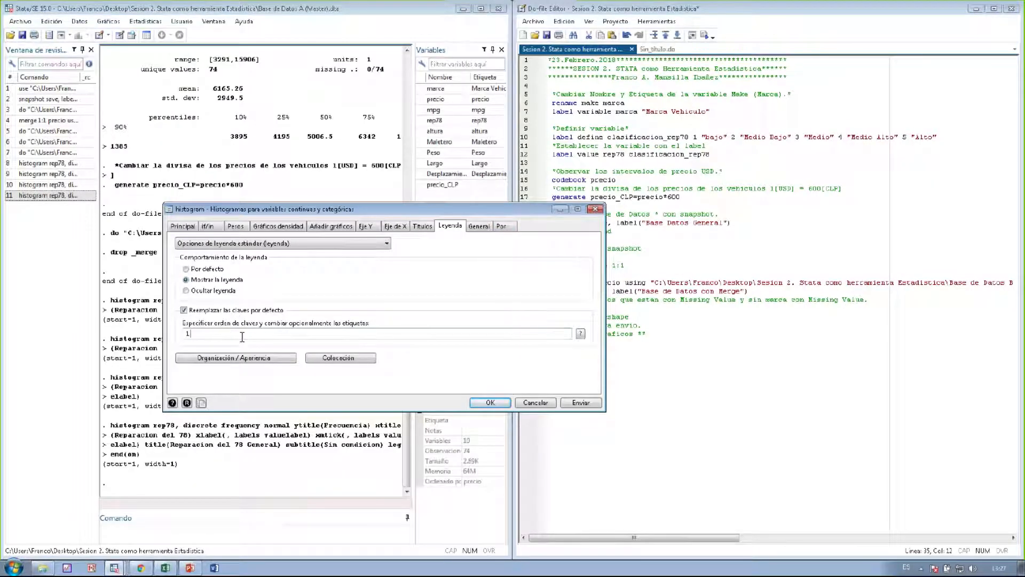
{"action": "type", "text": "1 \"Frecuencia\" 2 \"Densidad Normal"}
{"action": "left_click", "coordinate": [318, 357]}
{"action": "left_click", "coordinate": [471, 222]}
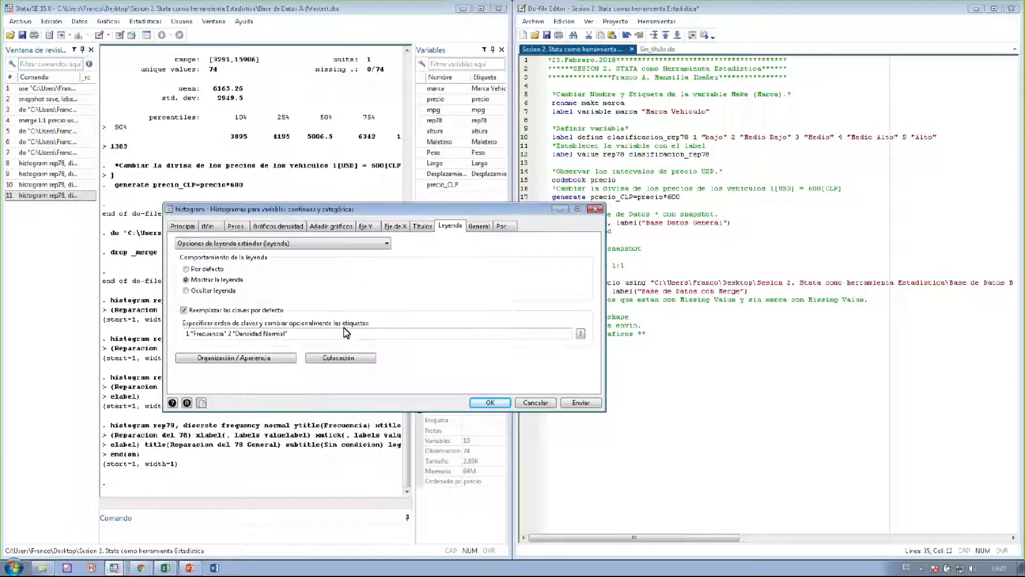
Organize the legend in 3 columns, redraw the histogram and close the graph after viewing
{"action": "left_click", "coordinate": [263, 362]}
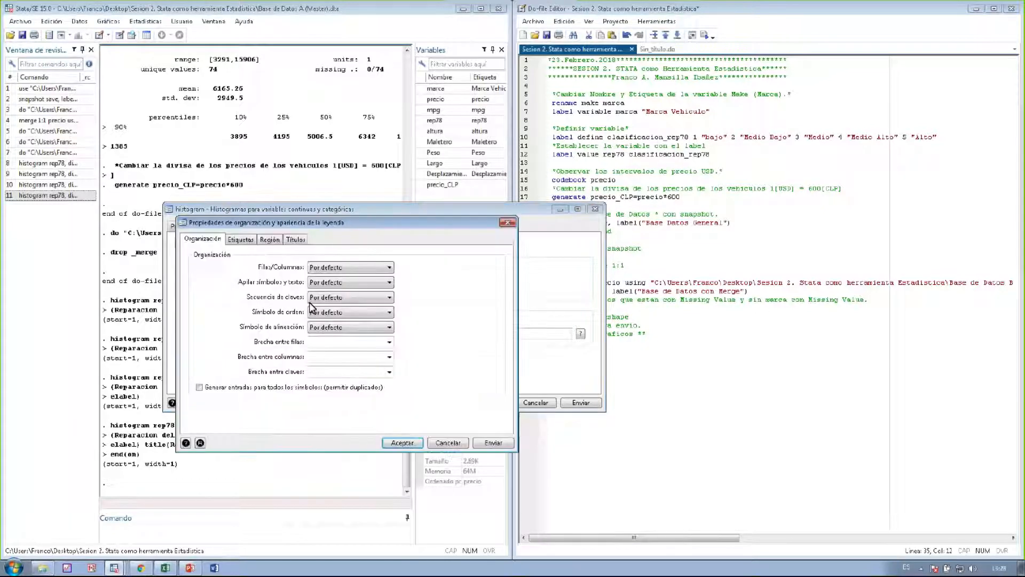
{"action": "left_click", "coordinate": [327, 268]}
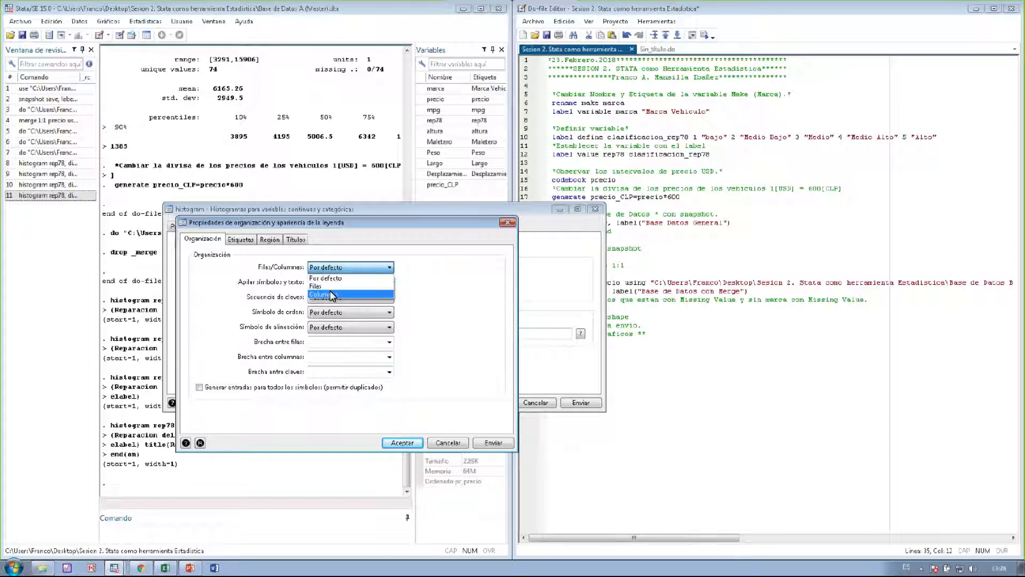
{"action": "left_click", "coordinate": [323, 295]}
{"action": "left_click", "coordinate": [428, 264]}
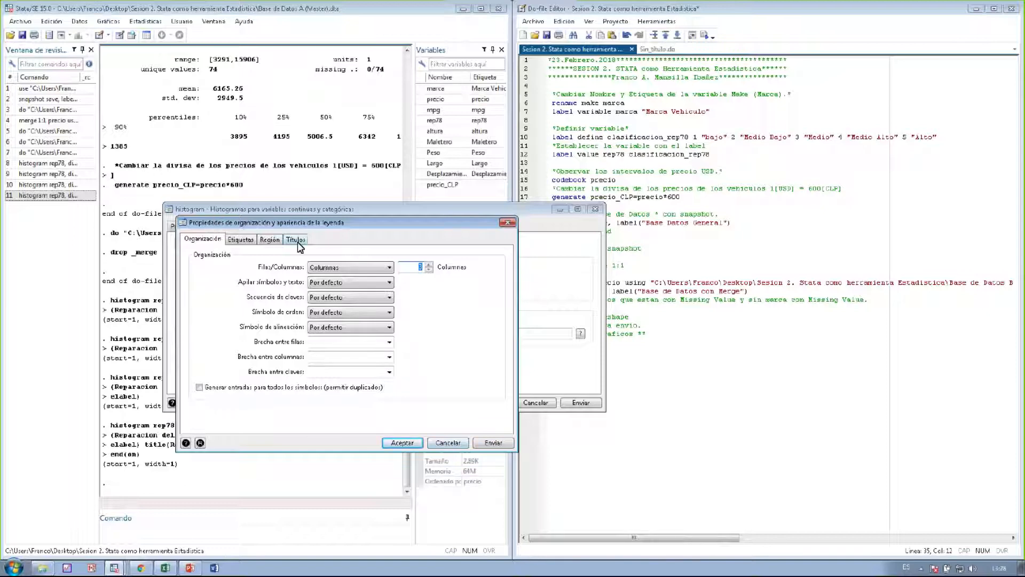
{"action": "left_click", "coordinate": [403, 444]}
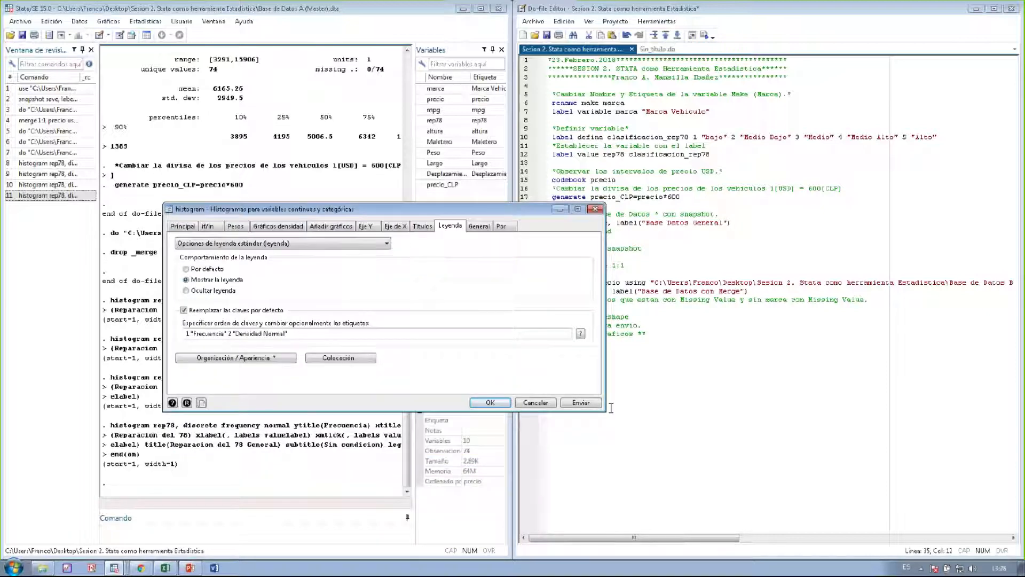
{"action": "left_click", "coordinate": [586, 405]}
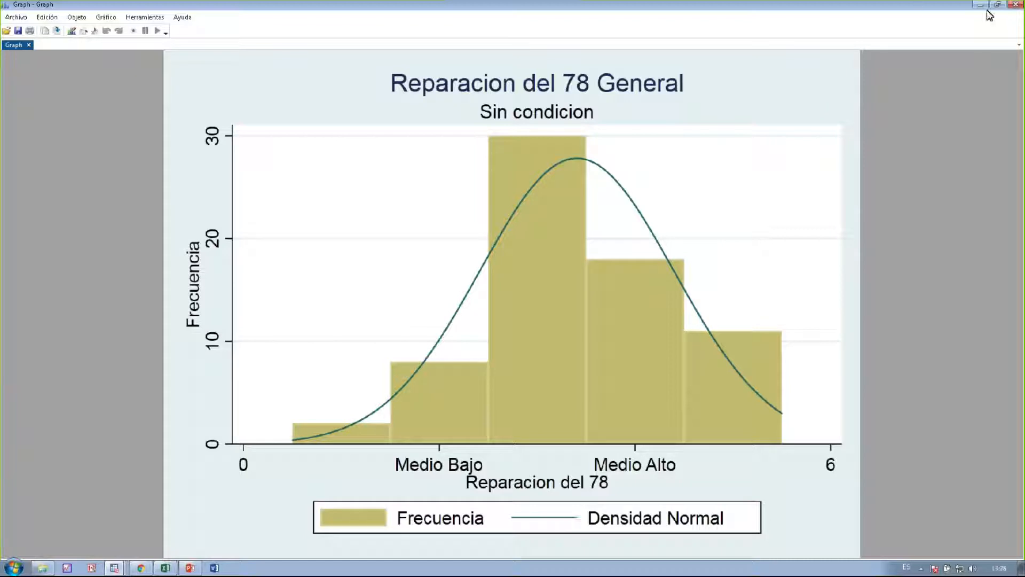
{"action": "left_click", "coordinate": [1016, 5]}
Name the graph rep78_General and allow it to replace an existing graph of that name
{"action": "left_click", "coordinate": [480, 226]}
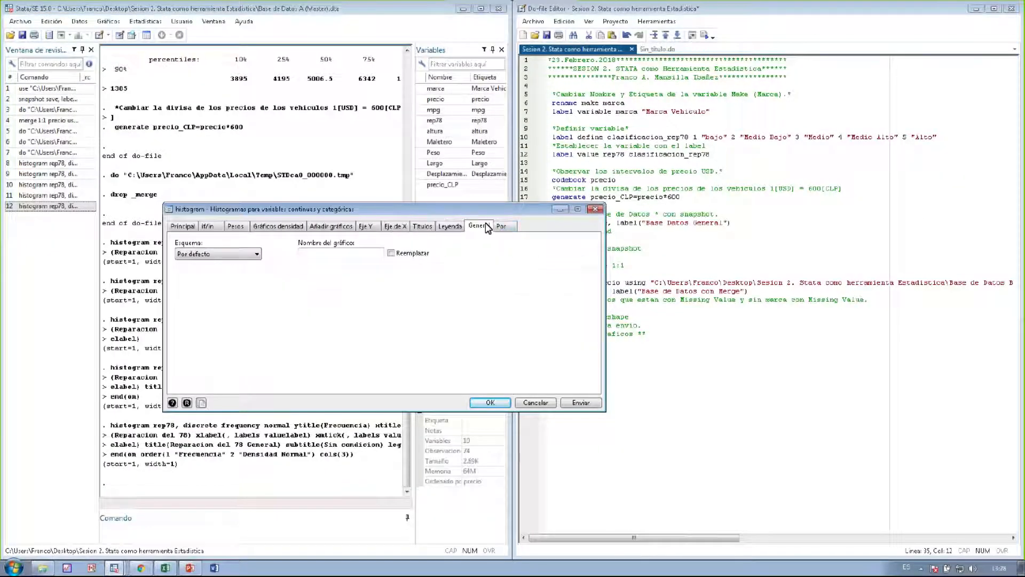
{"action": "left_click", "coordinate": [308, 253]}
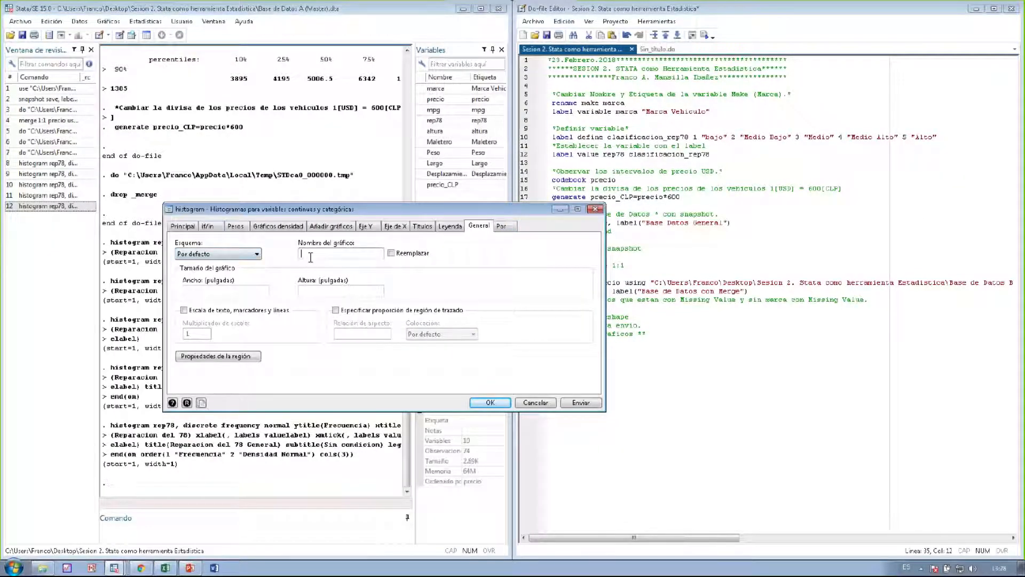
{"action": "type", "text": "rep78_General"}
{"action": "left_click", "coordinate": [392, 253]}
Set the histogram bars' fill colour to Blanco and their outline colour to Azul marino
{"action": "left_click", "coordinate": [195, 225]}
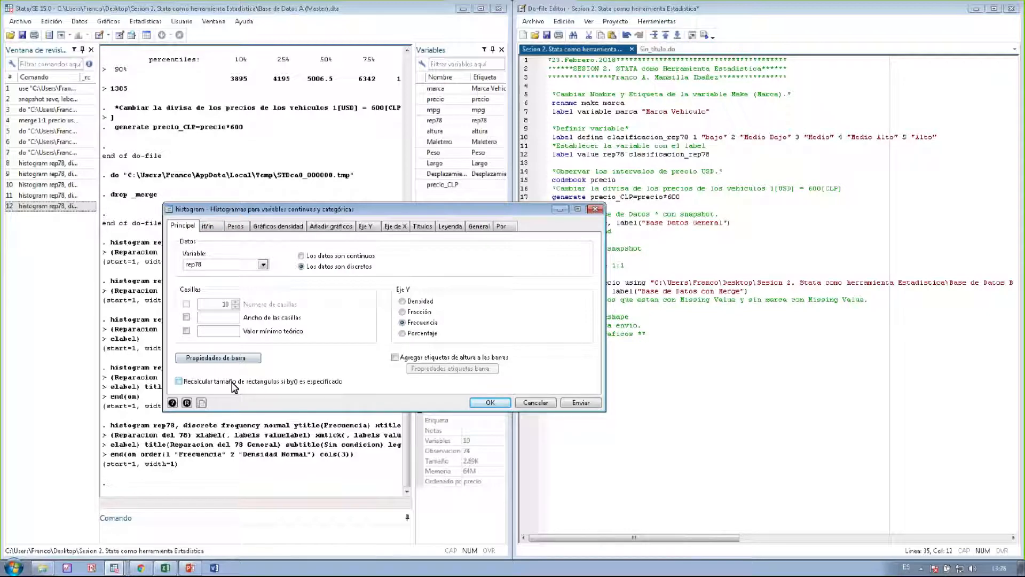
{"action": "left_click", "coordinate": [218, 357]}
{"action": "left_click", "coordinate": [302, 252]}
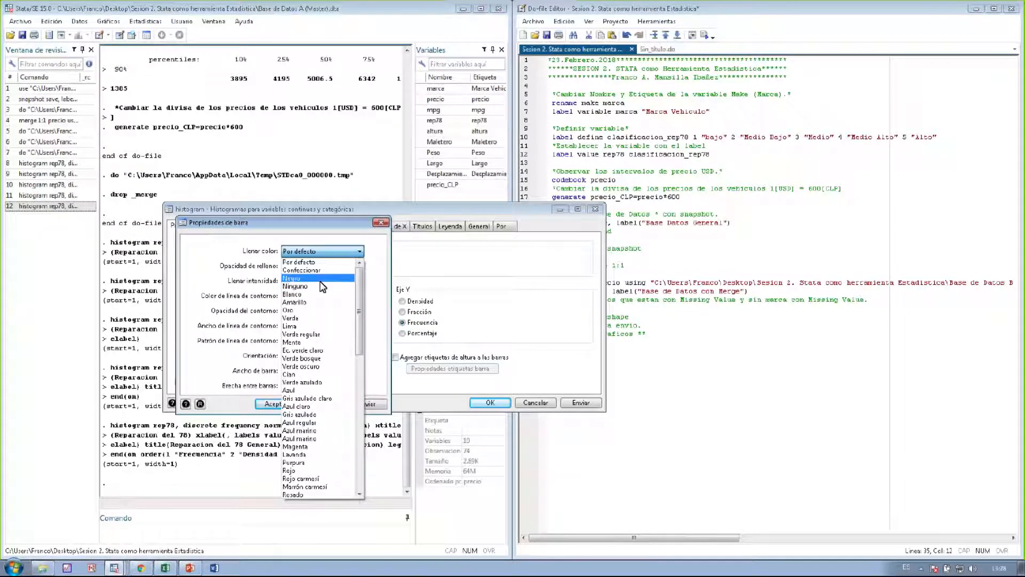
{"action": "left_click", "coordinate": [319, 294]}
{"action": "left_click", "coordinate": [320, 296]}
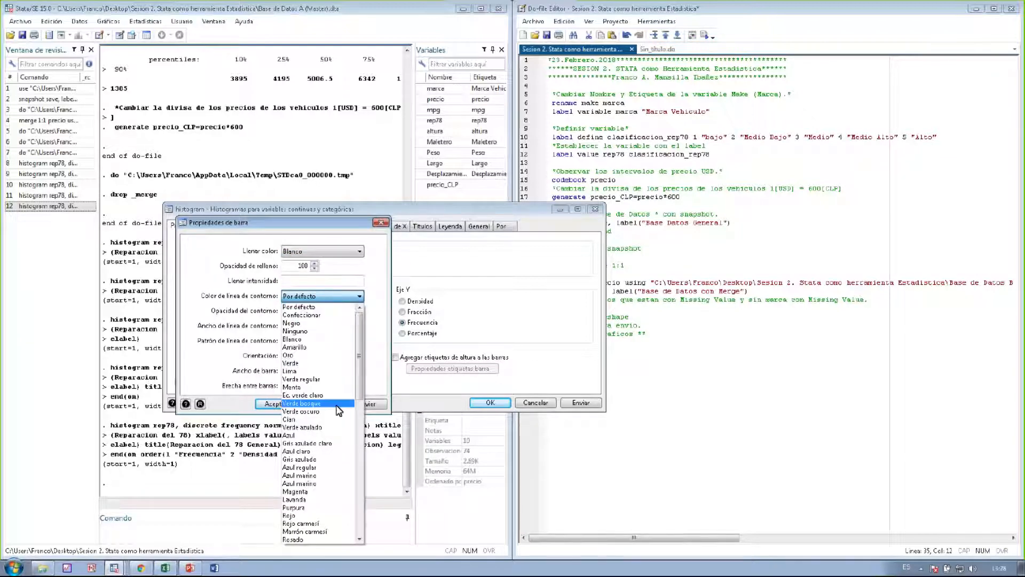
{"action": "left_click", "coordinate": [345, 475]}
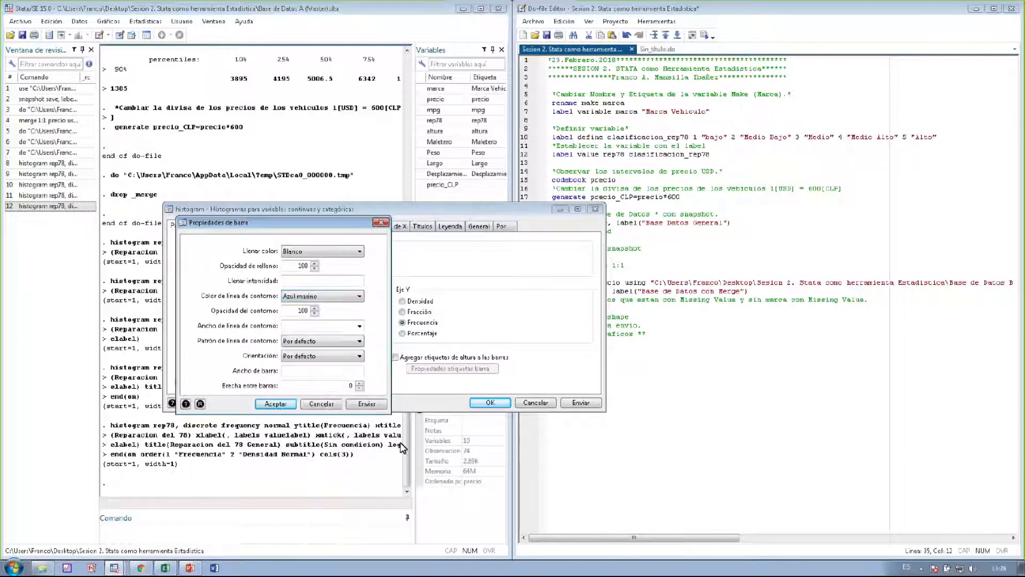
{"action": "left_click", "coordinate": [276, 404]}
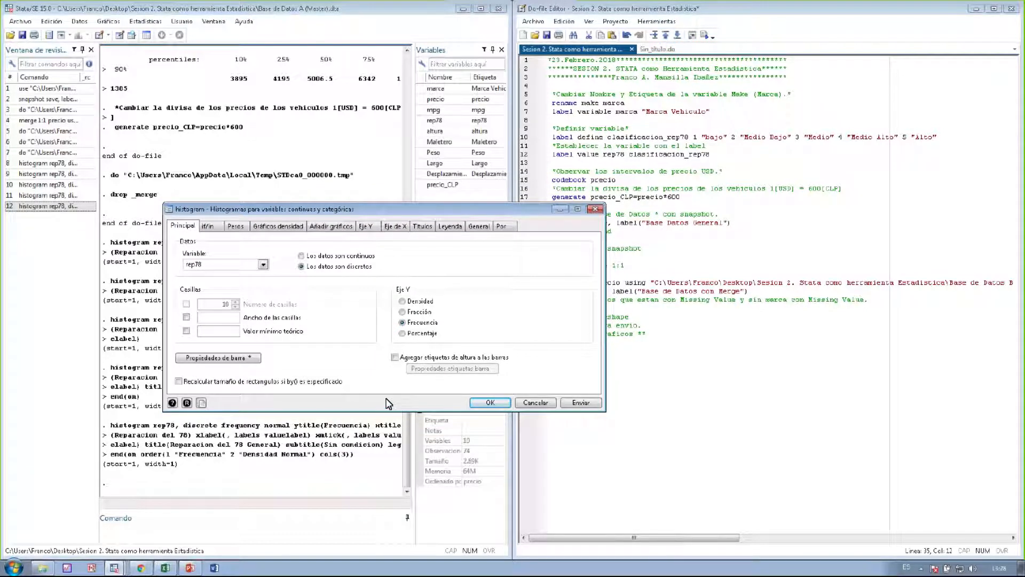
Add height labels to the bars, generate the final rep78 histogram and close the graph after viewing
{"action": "left_click", "coordinate": [457, 356]}
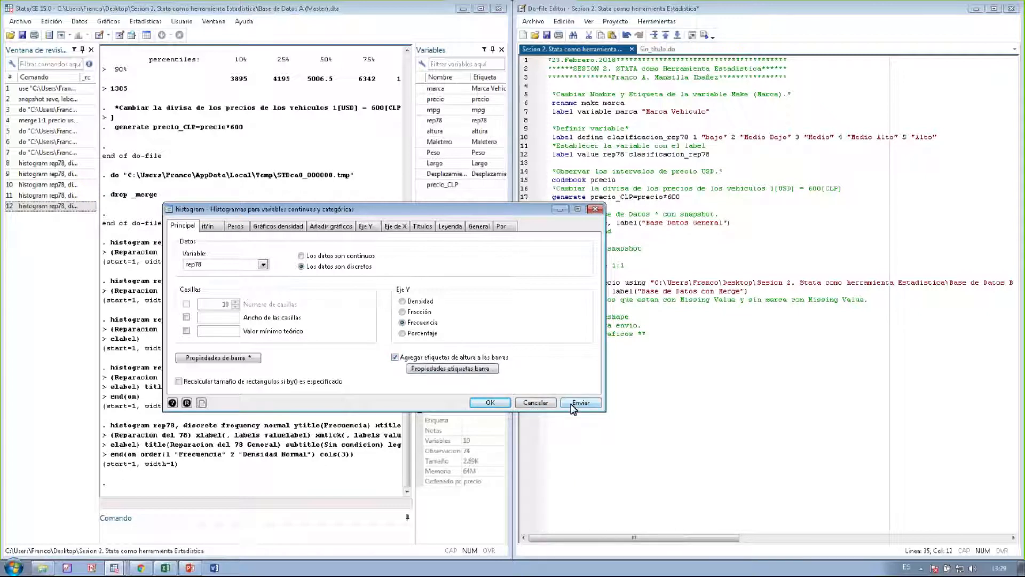
{"action": "left_click", "coordinate": [491, 403]}
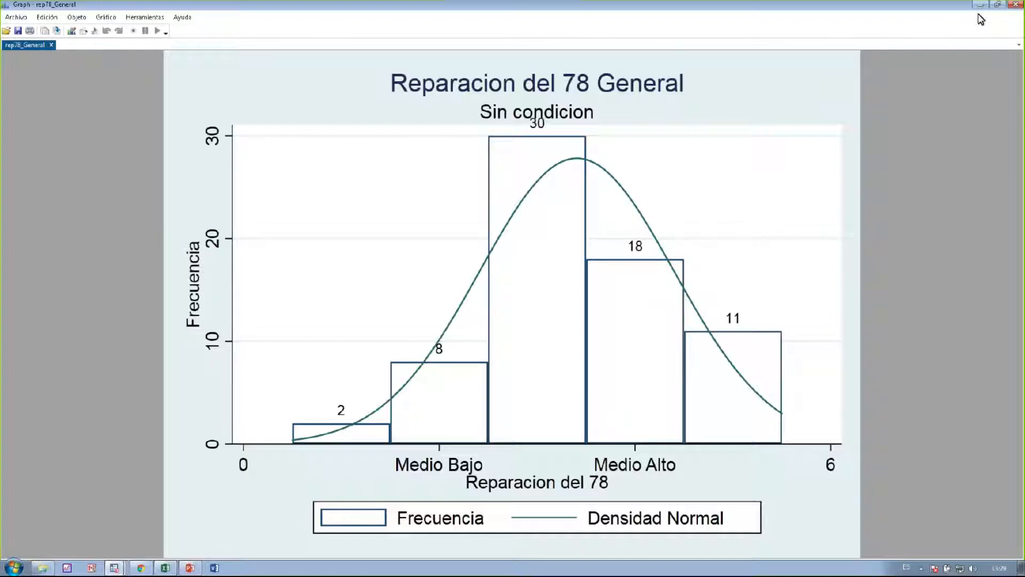
{"action": "left_click", "coordinate": [1009, 8]}
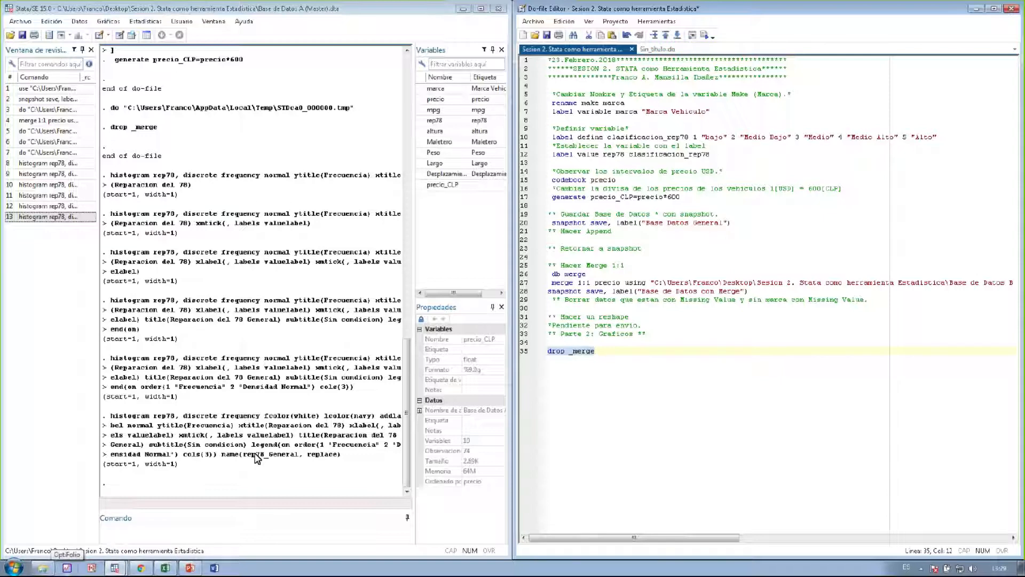
Open the histogram dialog, reset all its settings to defaults and choose rep78 as the variable
{"action": "left_click", "coordinate": [248, 535]}
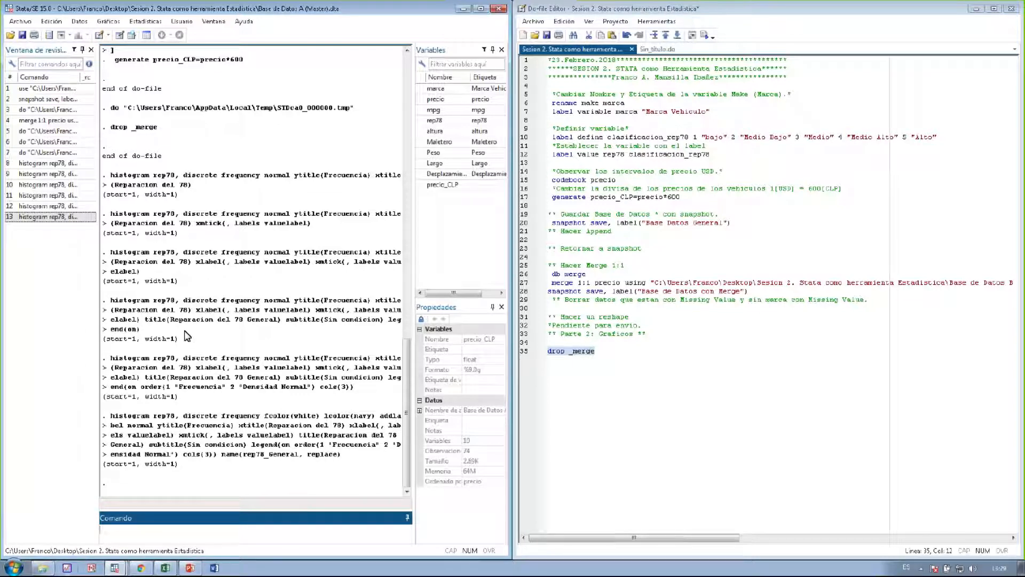
{"action": "left_click", "coordinate": [140, 21]}
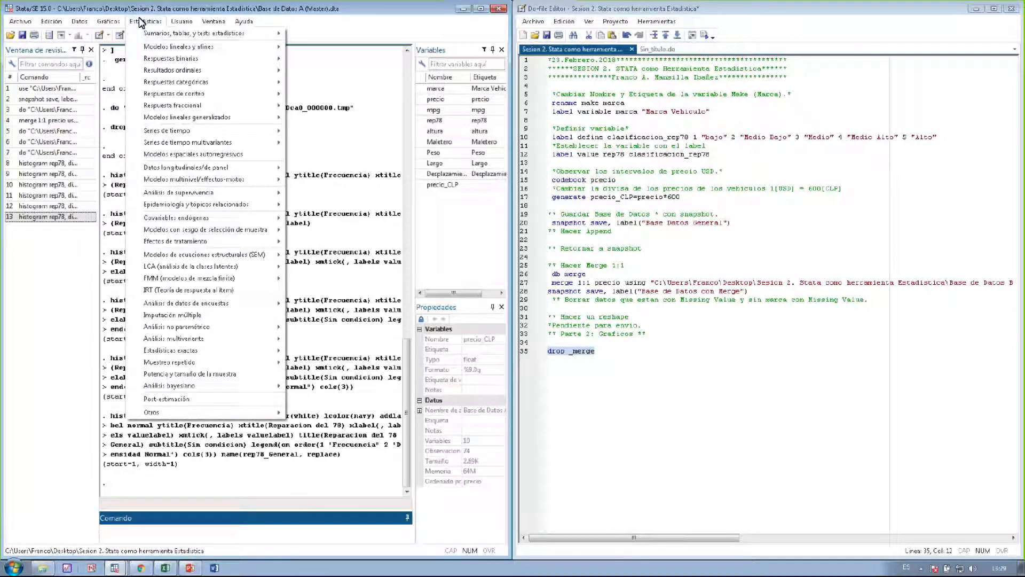
{"action": "mouse_move", "coordinate": [117, 23]}
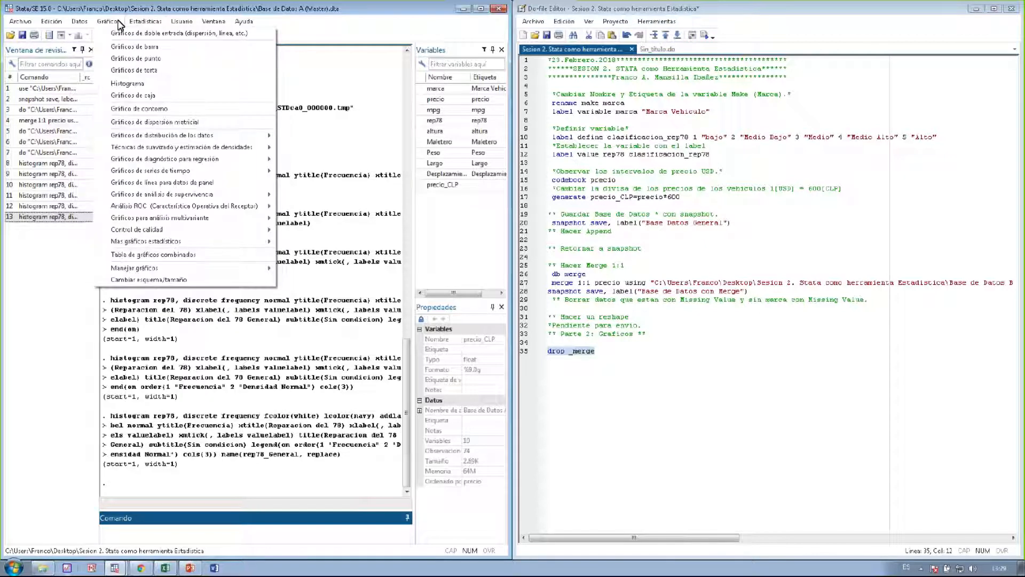
{"action": "left_click", "coordinate": [129, 88]}
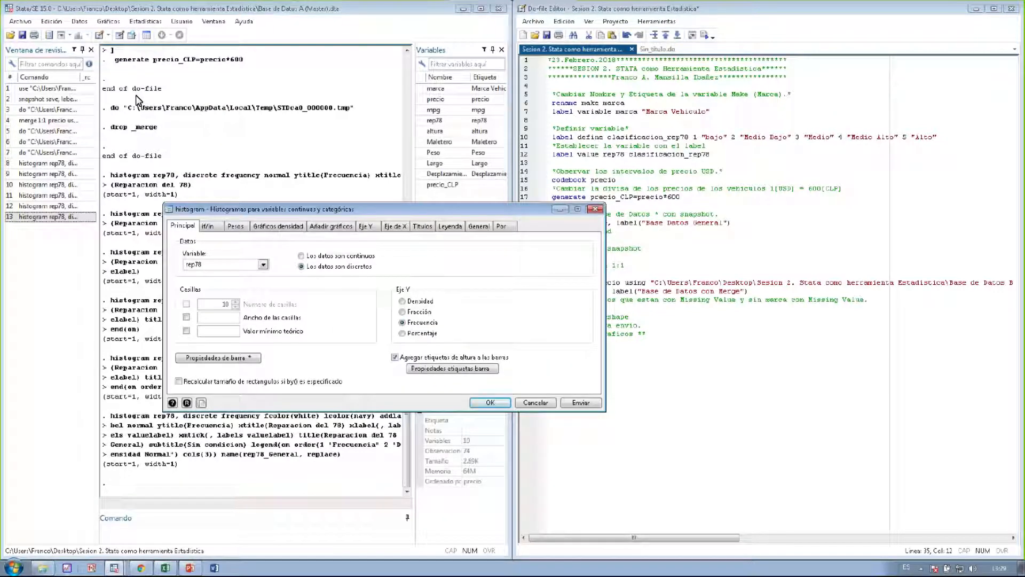
{"action": "left_click", "coordinate": [186, 402]}
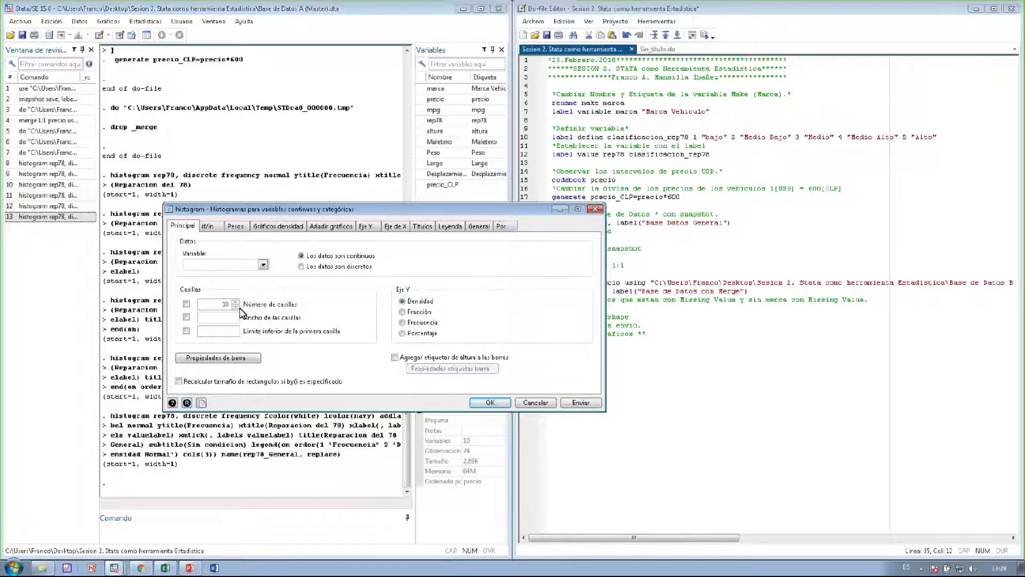
{"action": "left_click", "coordinate": [263, 264]}
{"action": "left_click", "coordinate": [251, 295]}
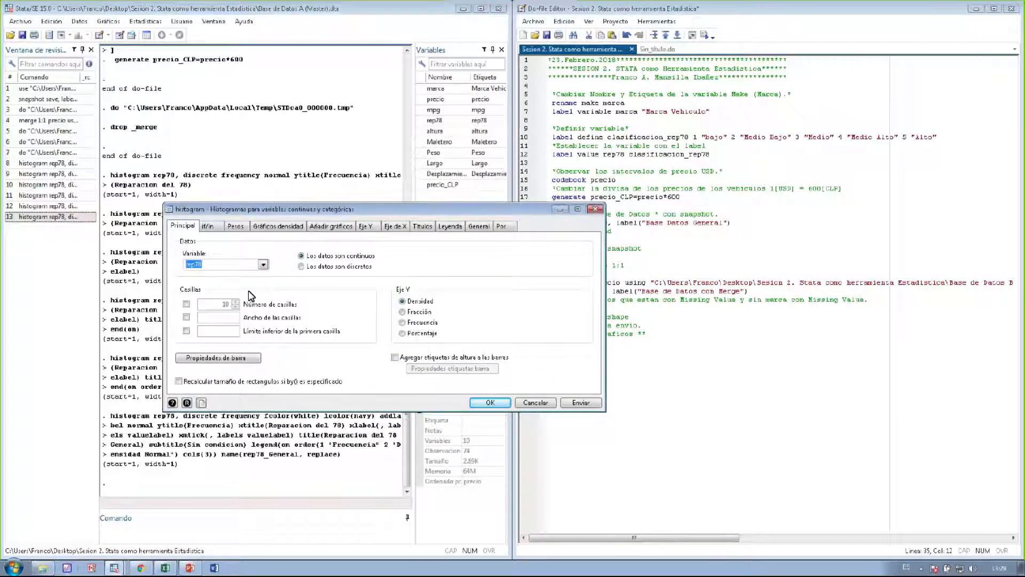
Set the histogram bars' fill colour to Blanco and their outline colour to Oro
{"action": "left_click", "coordinate": [252, 360]}
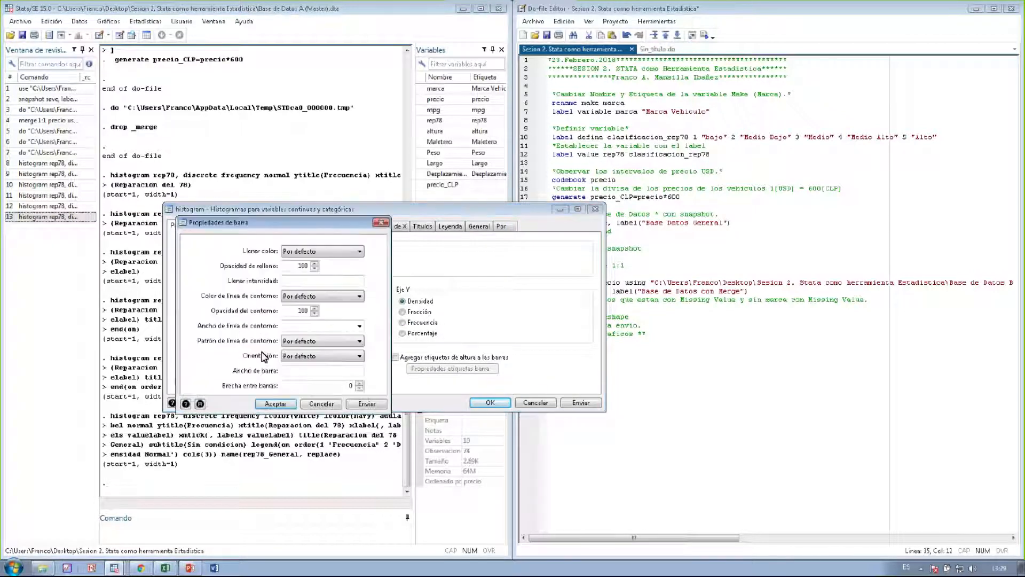
{"action": "left_click", "coordinate": [317, 251]}
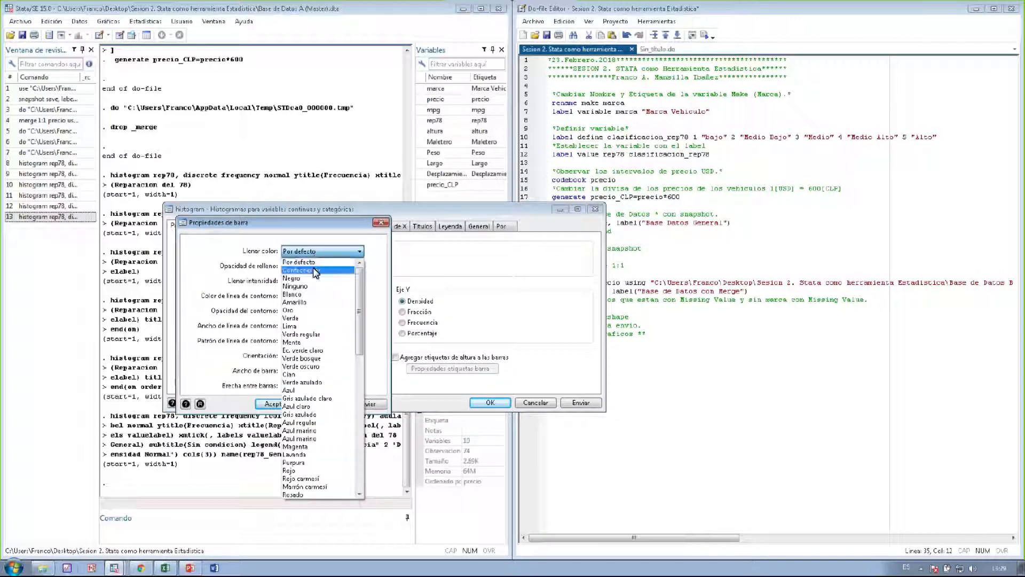
{"action": "left_click", "coordinate": [312, 294]}
{"action": "left_click", "coordinate": [313, 295]}
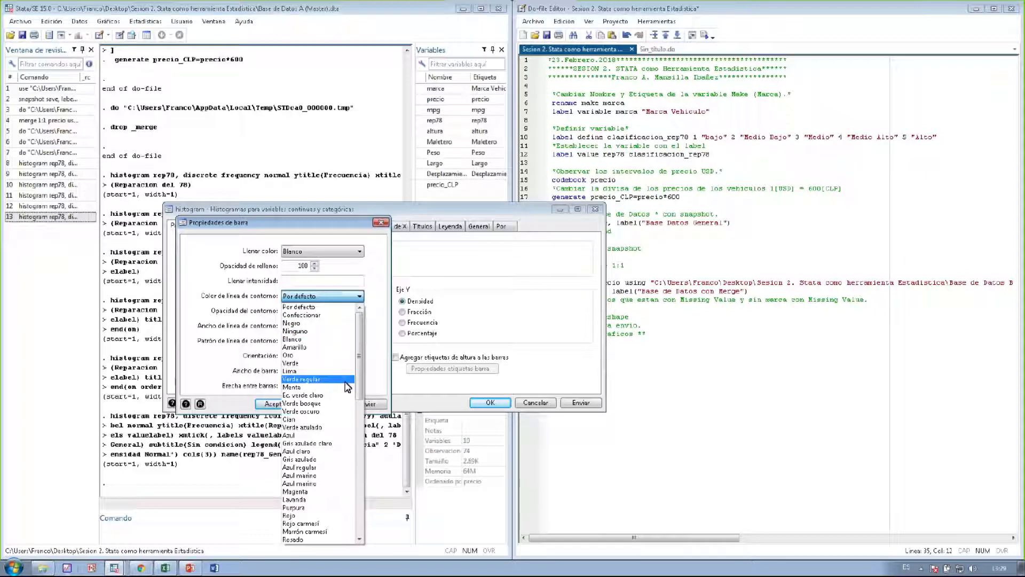
{"action": "left_click", "coordinate": [332, 355]}
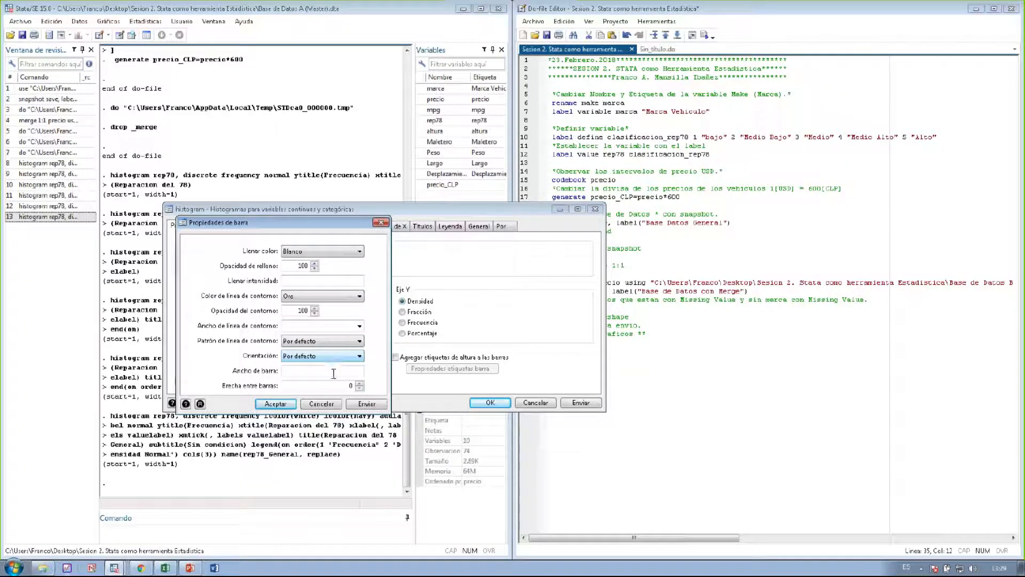
{"action": "left_click", "coordinate": [272, 404]}
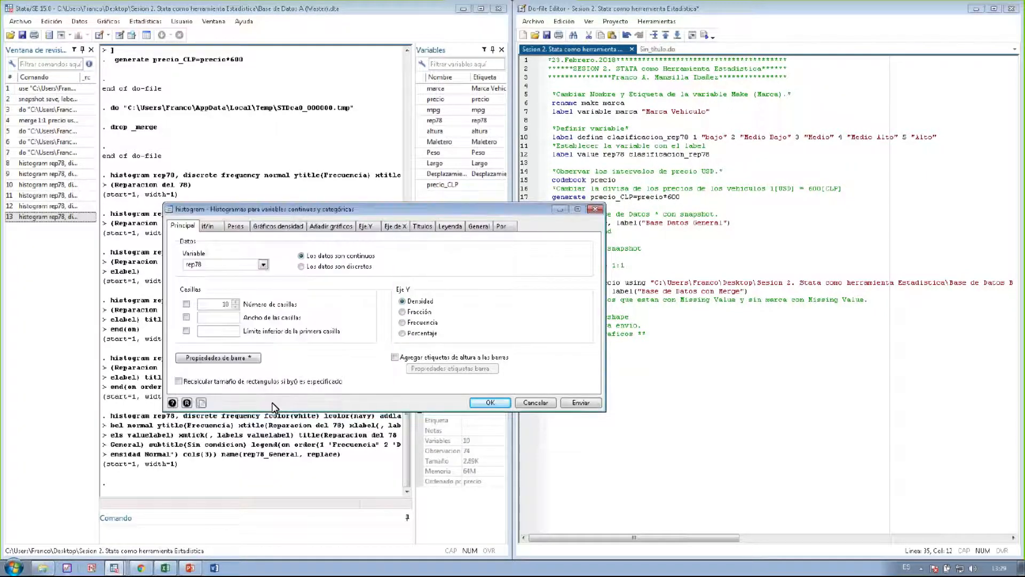
Plot frequencies with height labels on the bars, and restrict the observations to precio_CLP<=5000000
{"action": "left_click", "coordinate": [416, 324]}
{"action": "left_click", "coordinate": [395, 357]}
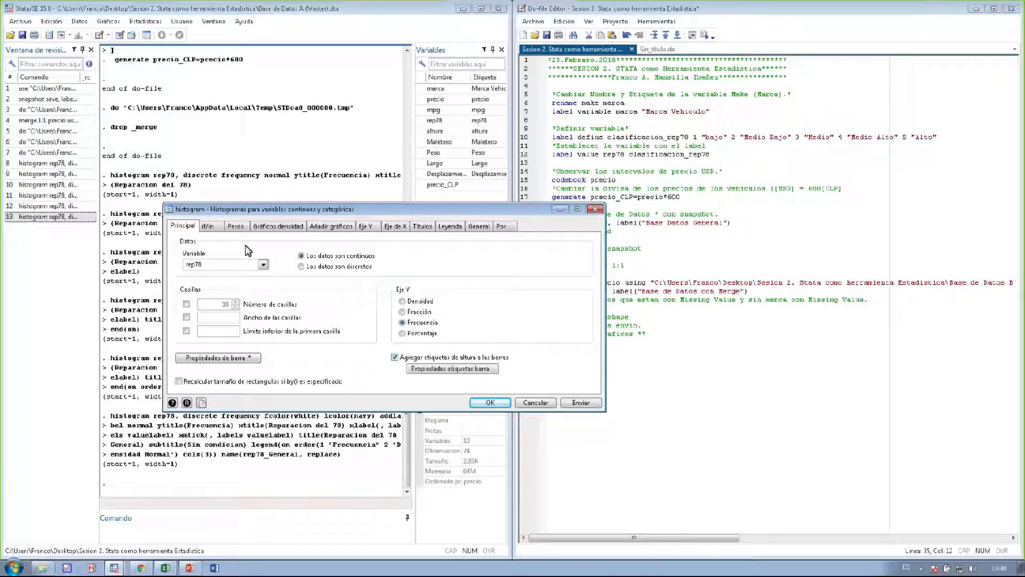
{"action": "left_click", "coordinate": [216, 228]}
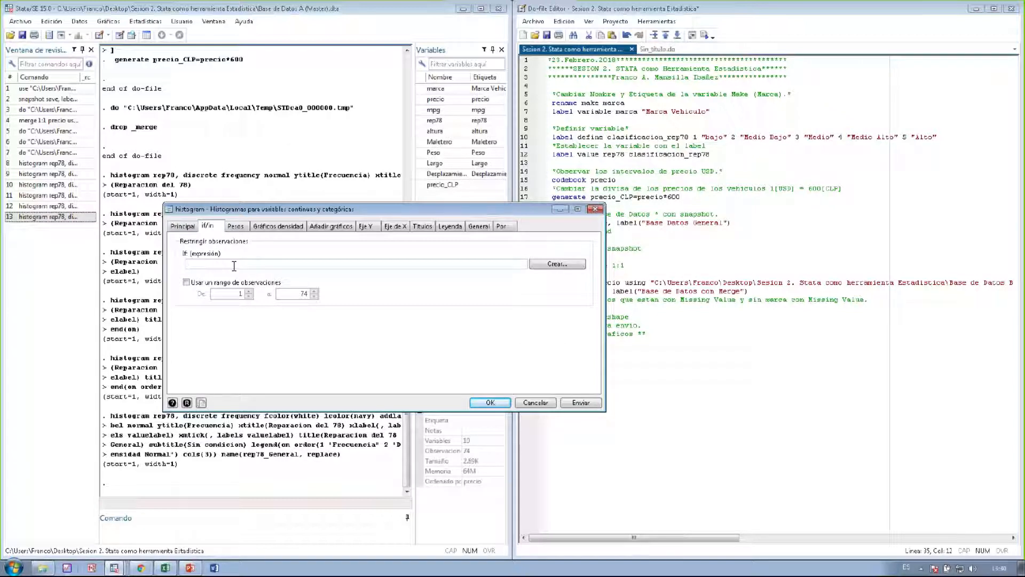
{"action": "type", "text": "precio_CLP"}
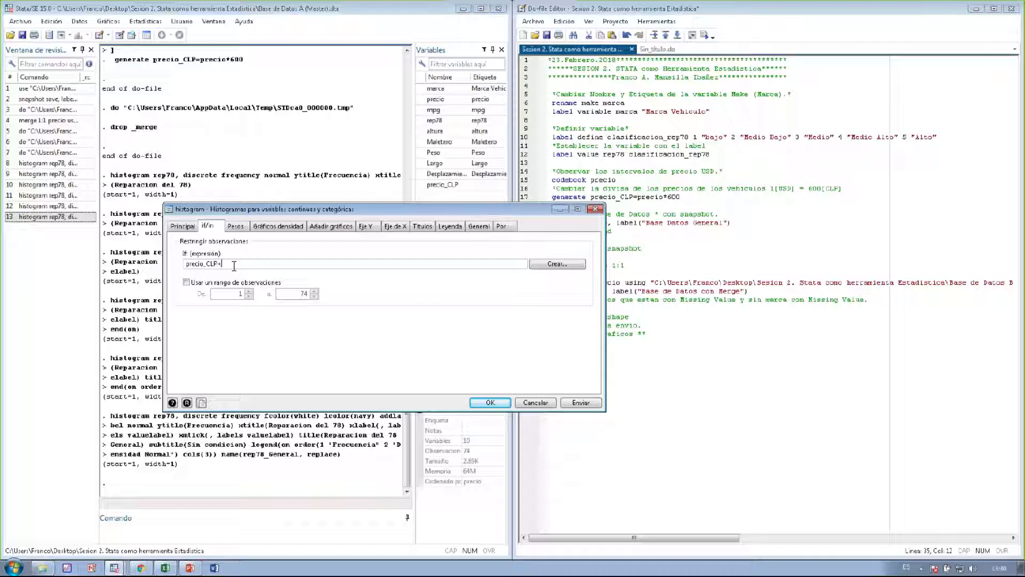
{"action": "type", "text": "<=5000000"}
Title the Y axis "Frecuencia" and the X axis "Reparacion del 78"
{"action": "left_click", "coordinate": [236, 228]}
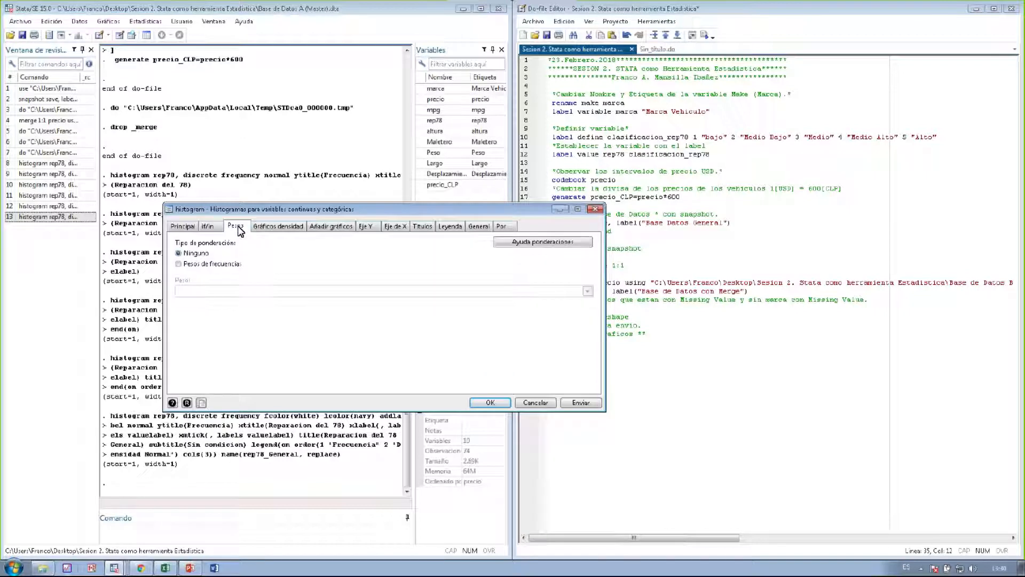
{"action": "left_click", "coordinate": [289, 227]}
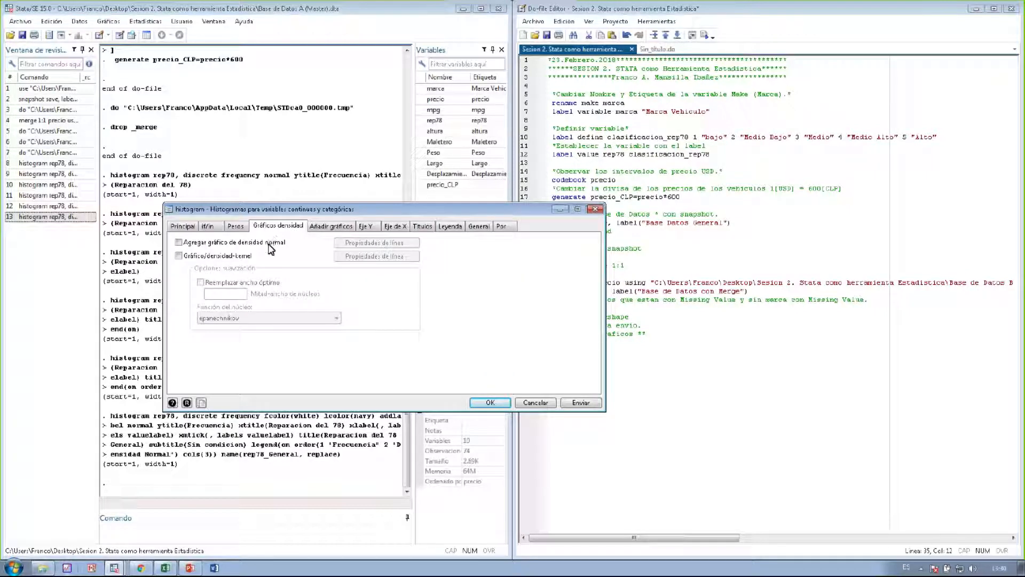
{"action": "left_click", "coordinate": [348, 229]}
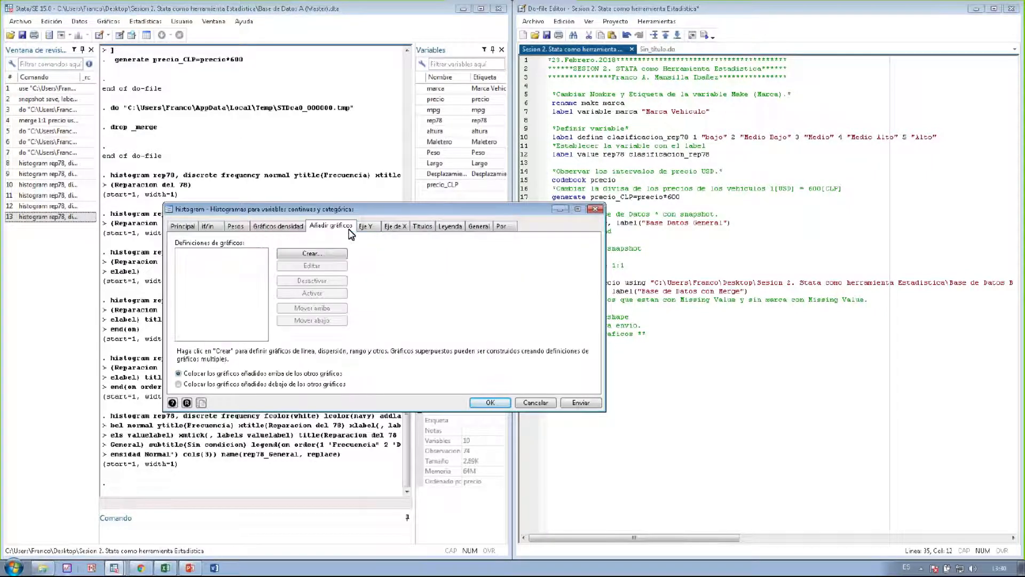
{"action": "left_click", "coordinate": [368, 227]}
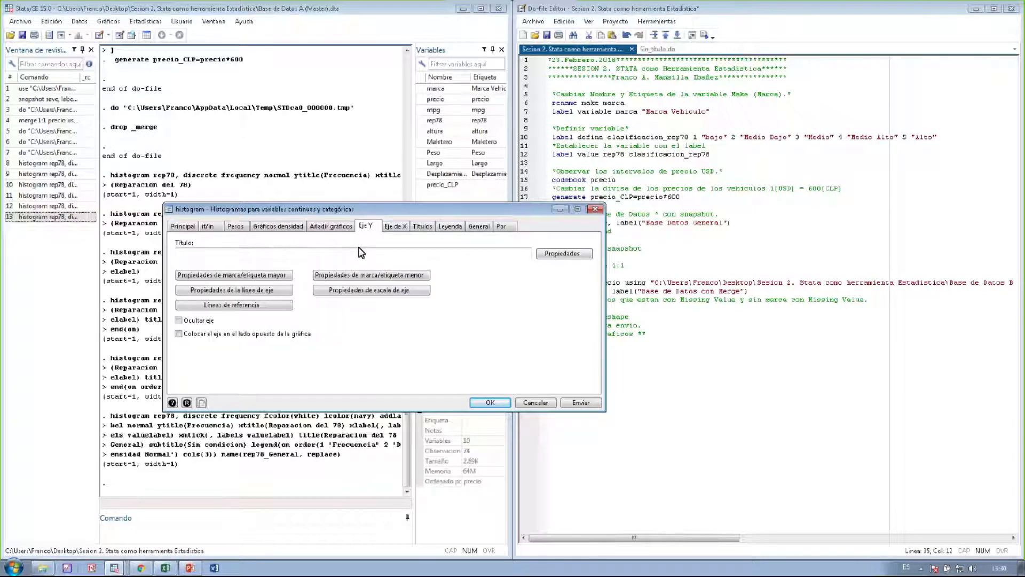
{"action": "left_click", "coordinate": [361, 252]}
{"action": "type", "text": "Frecuencia"}
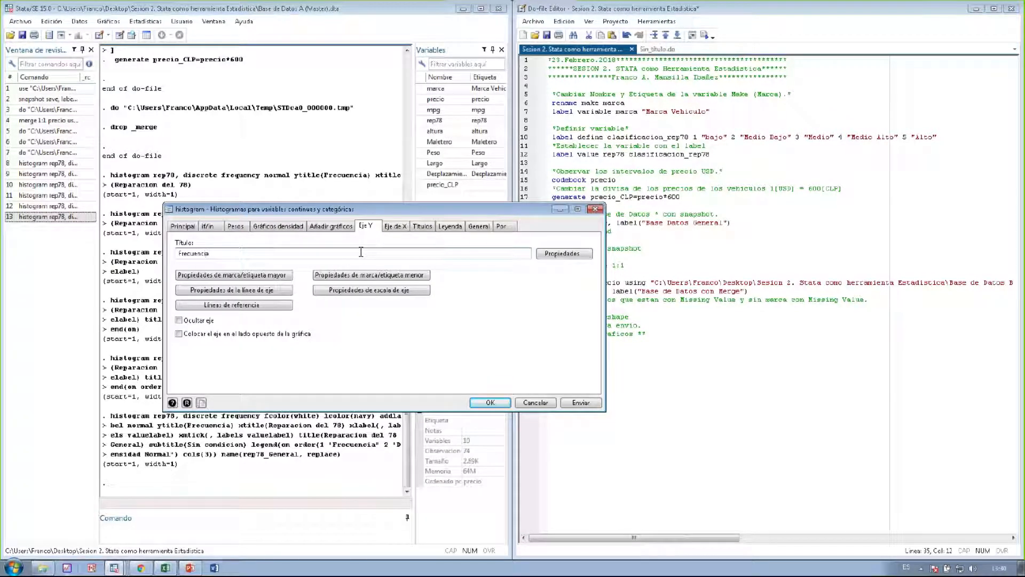
{"action": "left_click", "coordinate": [395, 226]}
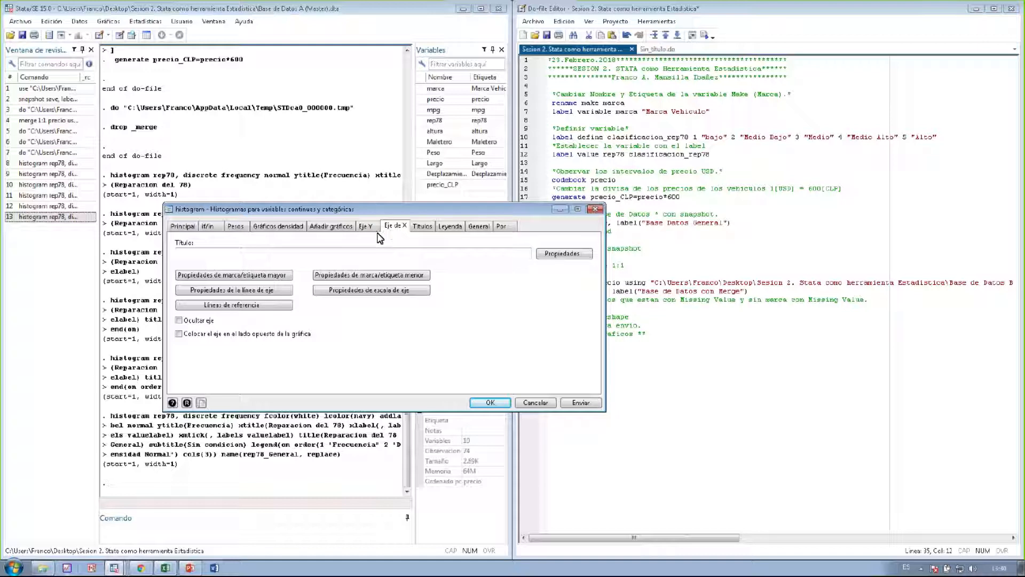
{"action": "left_click", "coordinate": [357, 258]}
{"action": "type", "text": "Reparacion del 78"}
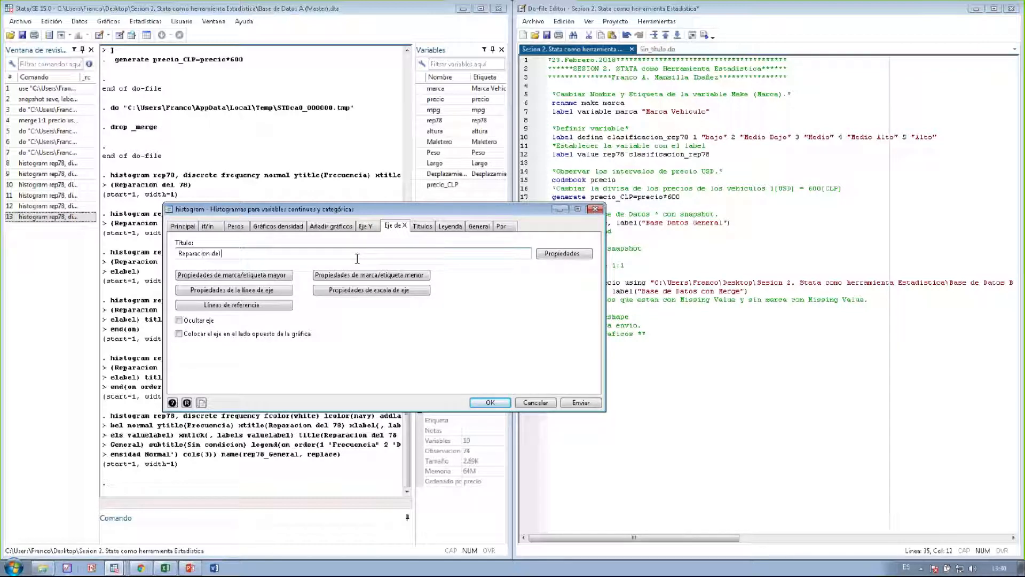
Give the graph the title "Reparacion del 78" and the subtitle "Condicionado a precio menor a 5e6"
{"action": "left_click", "coordinate": [421, 226]}
{"action": "type", "text": "R"}
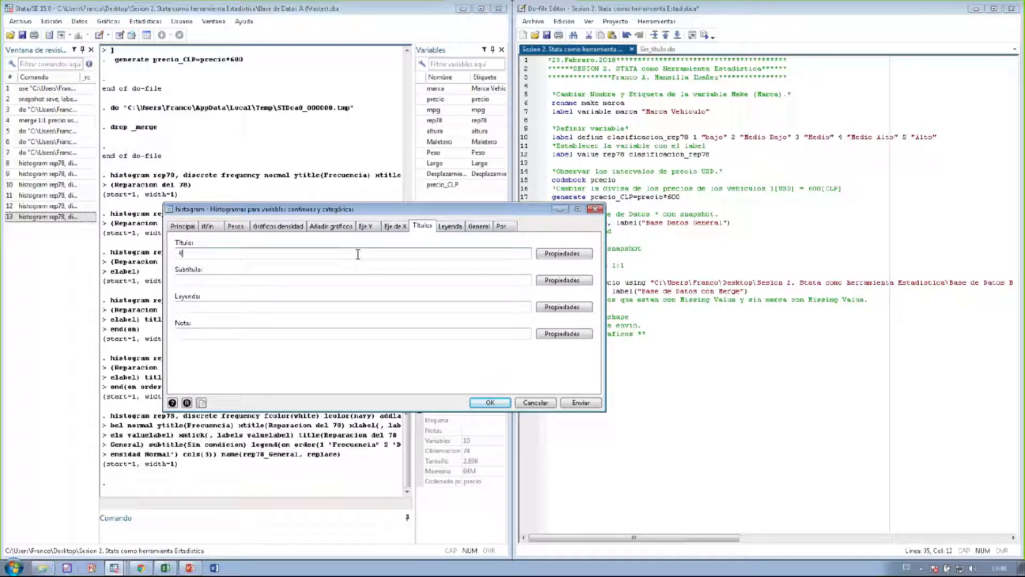
{"action": "type", "text": "eparacion del 78"}
{"action": "key", "text": "Tab"}
{"action": "left_click", "coordinate": [328, 280]}
{"action": "type", "text": "Co"}
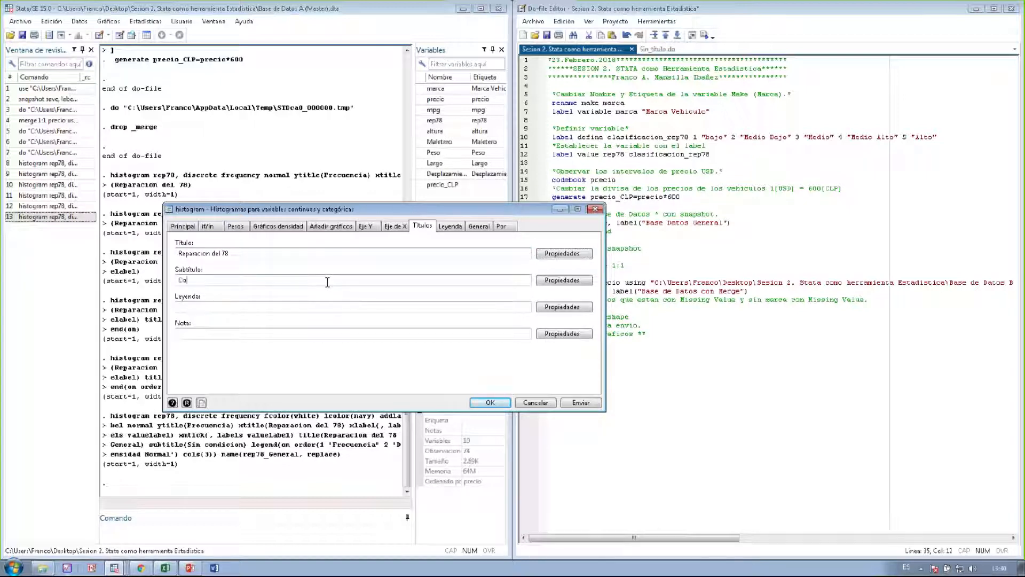
{"action": "type", "text": "ndicopn"}
{"action": "key", "text": "BackSpace"}
{"action": "key", "text": "BackSpace"}
{"action": "key", "text": "BackSpace"}
{"action": "type", "text": "ionado a precio menor a 5e6"}
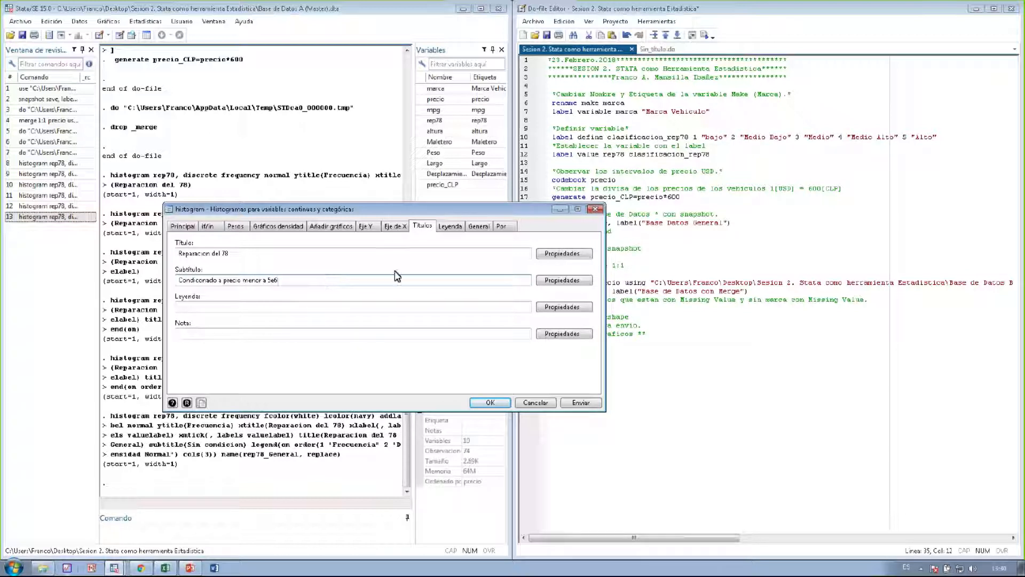
Show the legend and override its default keys with 1 "Frecuencia" 2 "Densidad Normal"
{"action": "left_click", "coordinate": [442, 237]}
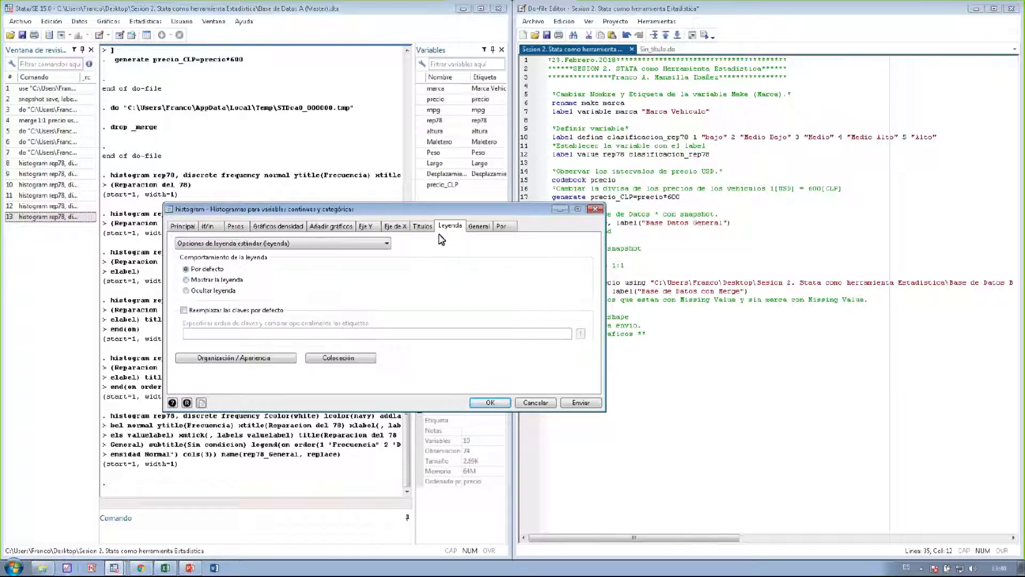
{"action": "left_click", "coordinate": [202, 279]}
{"action": "left_click", "coordinate": [221, 310]}
{"action": "left_click", "coordinate": [220, 334]}
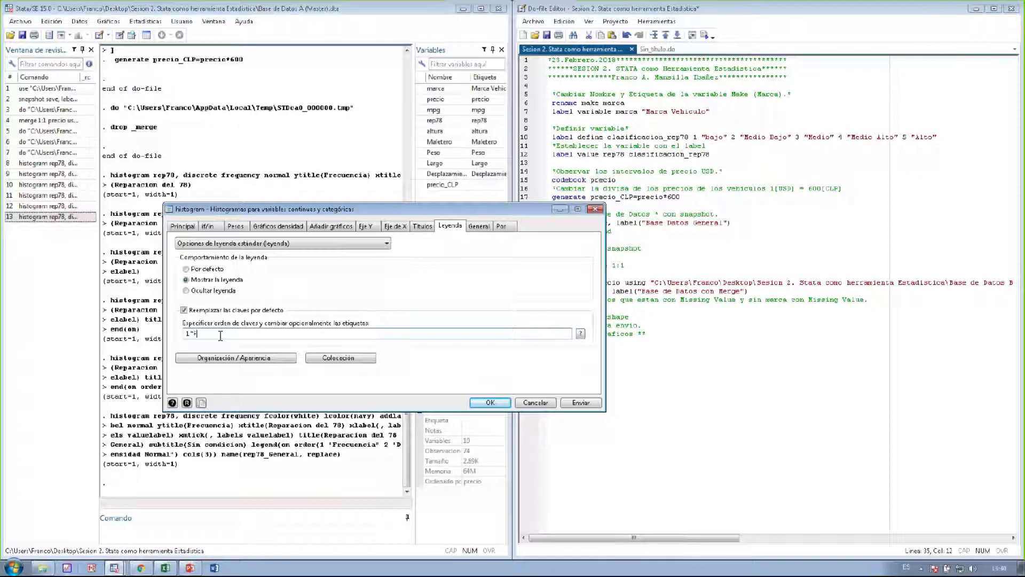
{"action": "type", "text": "1 \"Frecuencia"}
{"action": "type", "text": "idad Normal\""}
Organize the legend in 3 columns
{"action": "left_click", "coordinate": [262, 361]}
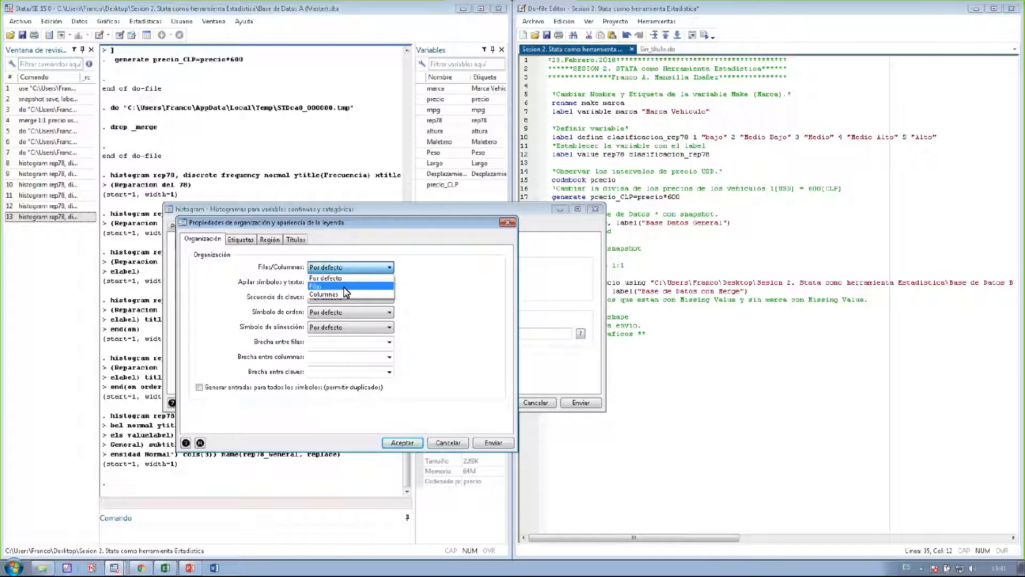
{"action": "left_click", "coordinate": [383, 294]}
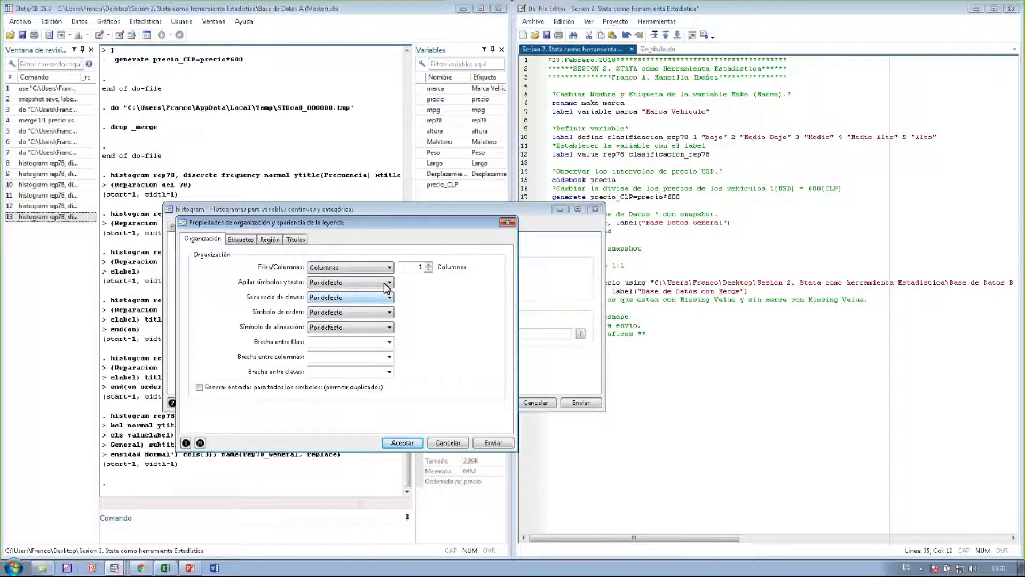
{"action": "left_click", "coordinate": [429, 264]}
{"action": "left_click", "coordinate": [429, 264]}
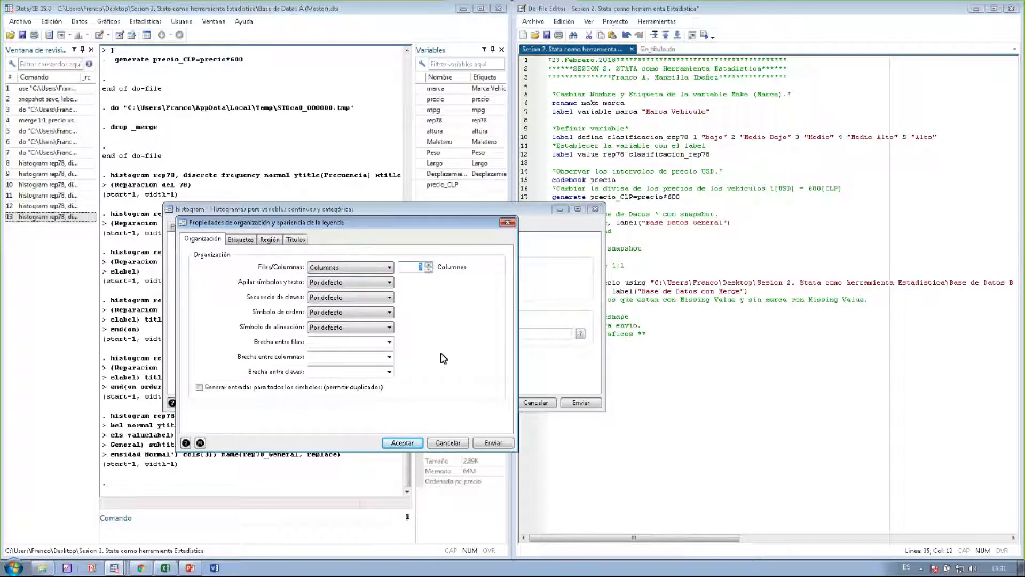
{"action": "left_click", "coordinate": [402, 443]}
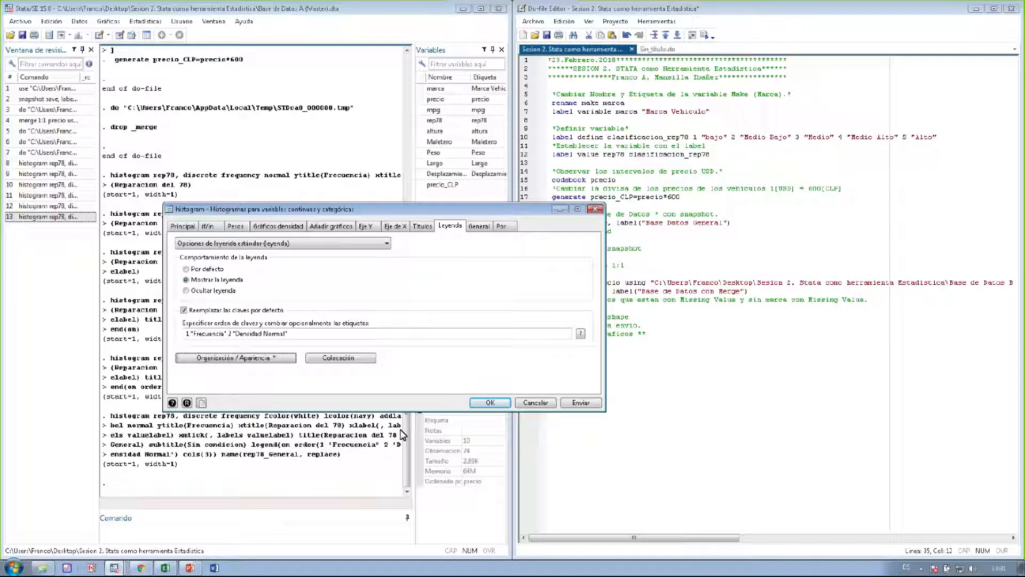
Show the X axis major tick labels and have them use the value labels
{"action": "left_click", "coordinate": [398, 226]}
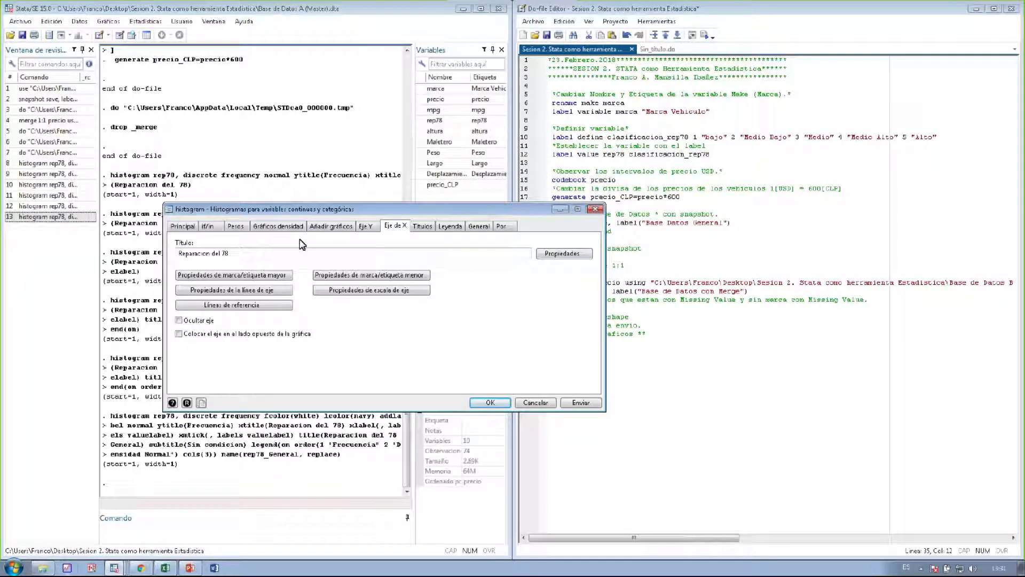
{"action": "left_click", "coordinate": [278, 274]}
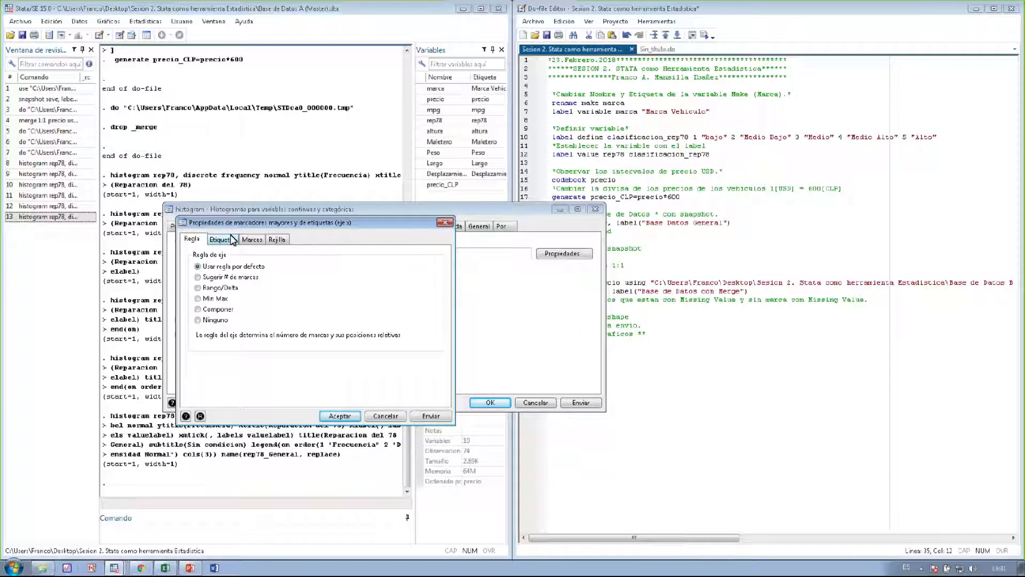
{"action": "left_click", "coordinate": [232, 239]}
{"action": "left_click", "coordinate": [308, 282]}
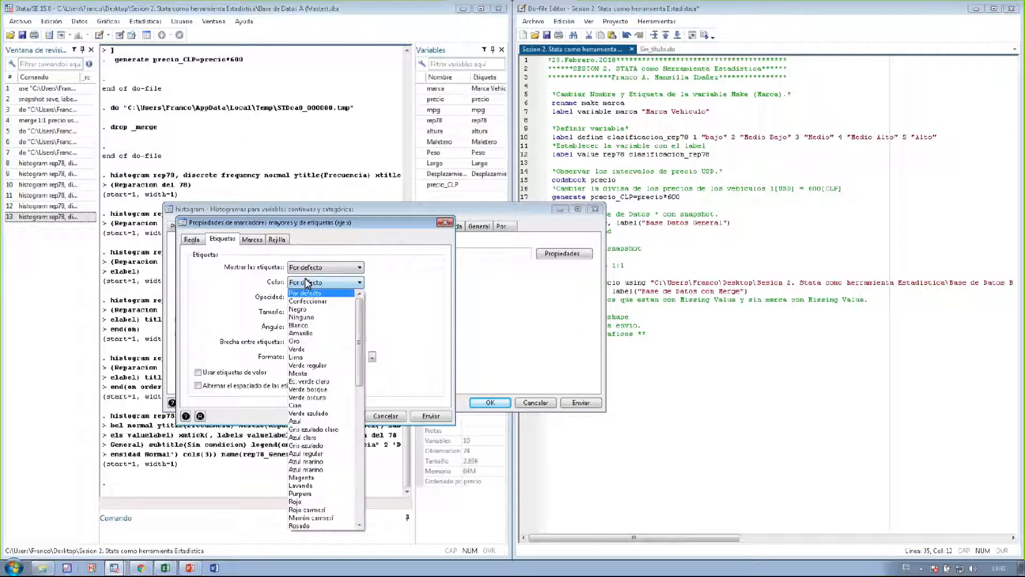
{"action": "left_click", "coordinate": [307, 282]}
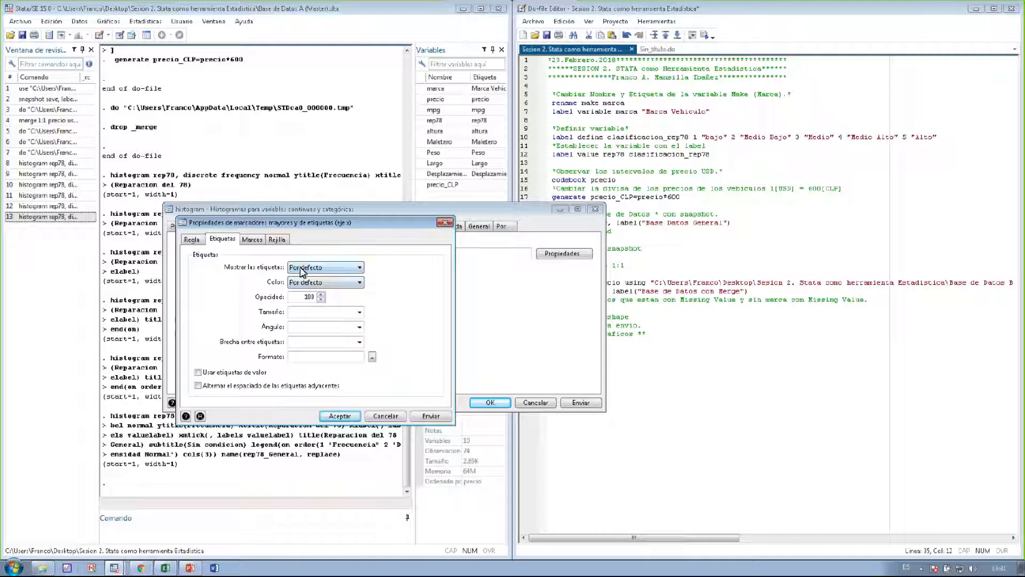
{"action": "left_click", "coordinate": [323, 267]}
{"action": "left_click", "coordinate": [316, 288]}
{"action": "left_click", "coordinate": [316, 281]}
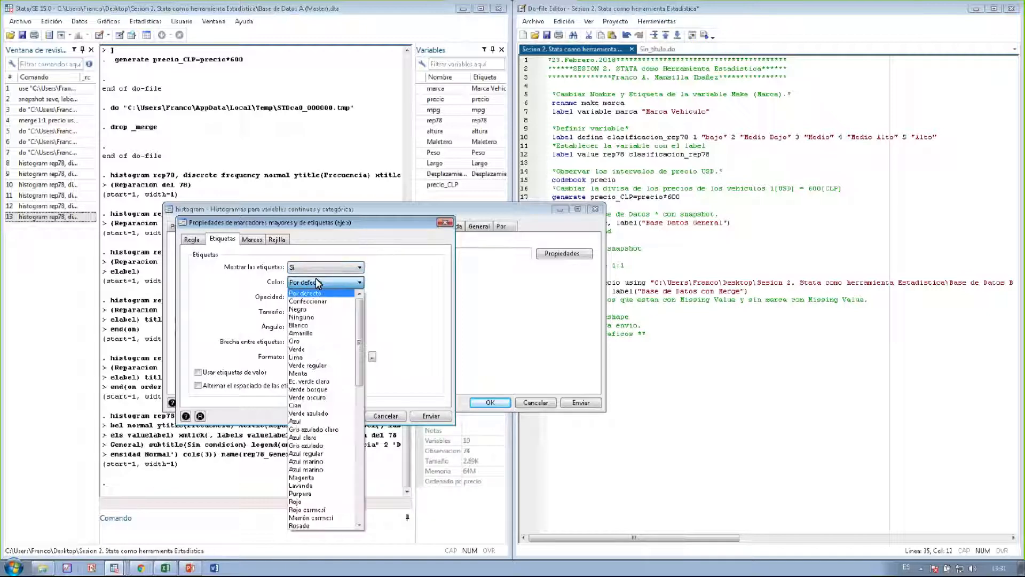
{"action": "left_click", "coordinate": [320, 281]}
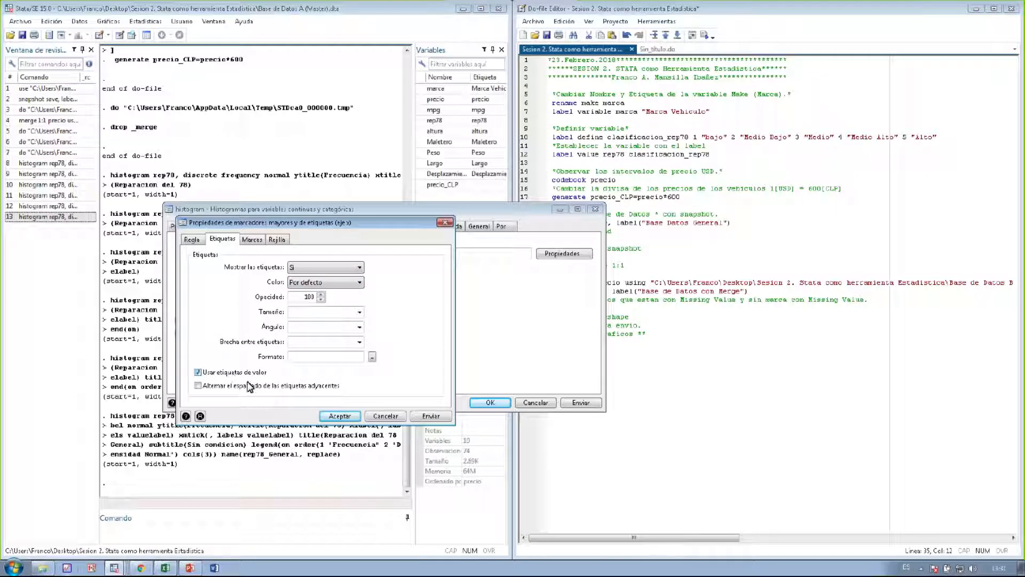
{"action": "left_click", "coordinate": [339, 416]}
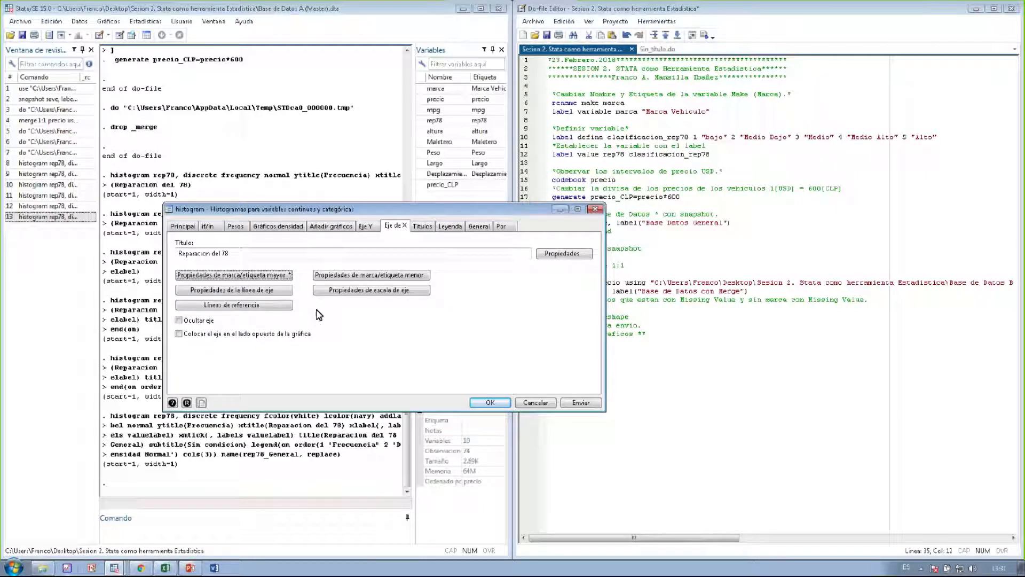
Show the X axis minor tick labels and have them use the value labels as well
{"action": "left_click", "coordinate": [346, 275]}
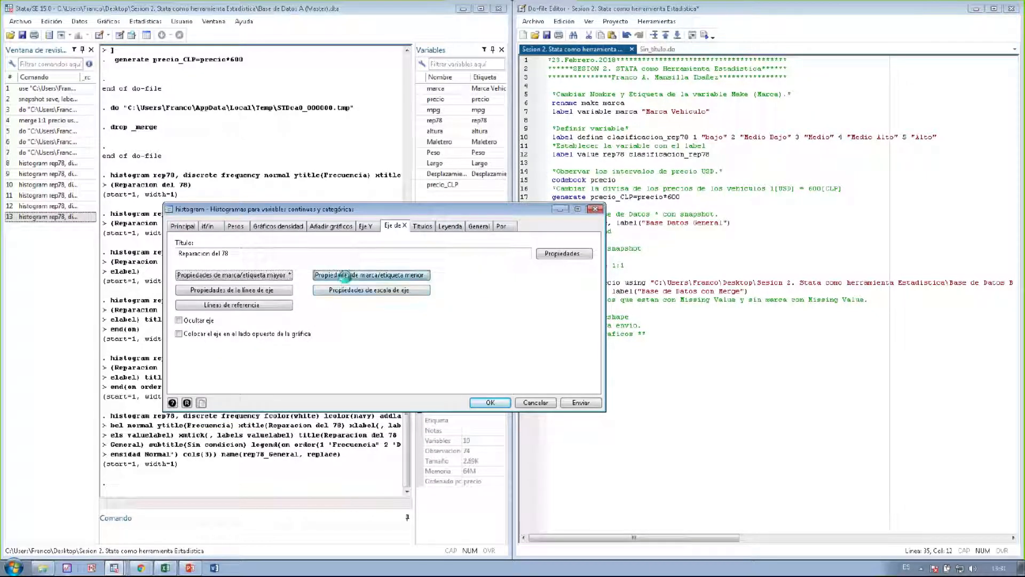
{"action": "left_click", "coordinate": [222, 239]}
{"action": "left_click", "coordinate": [309, 266]}
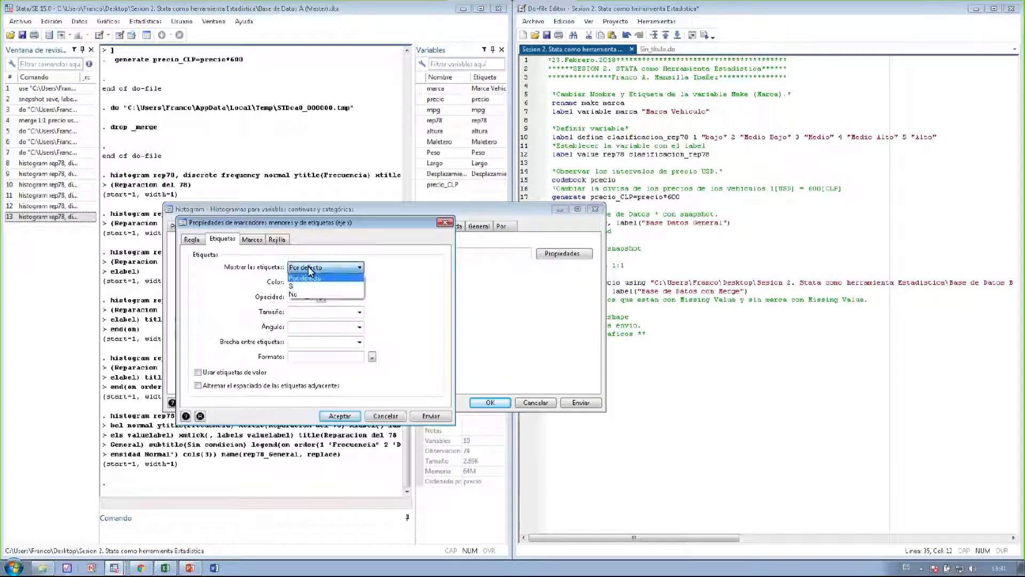
{"action": "left_click", "coordinate": [312, 282]}
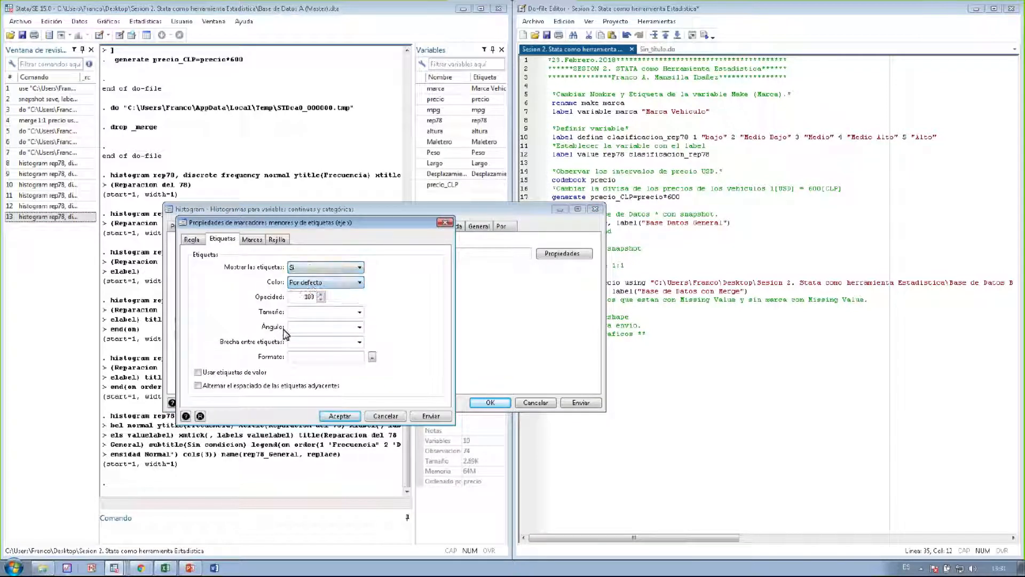
{"action": "left_click", "coordinate": [248, 374]}
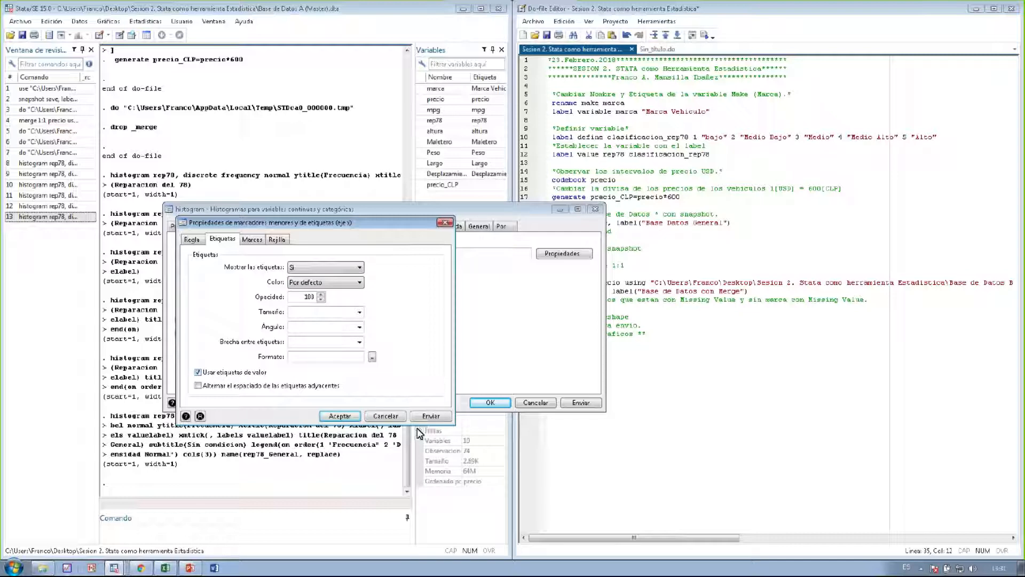
{"action": "left_click", "coordinate": [347, 417]}
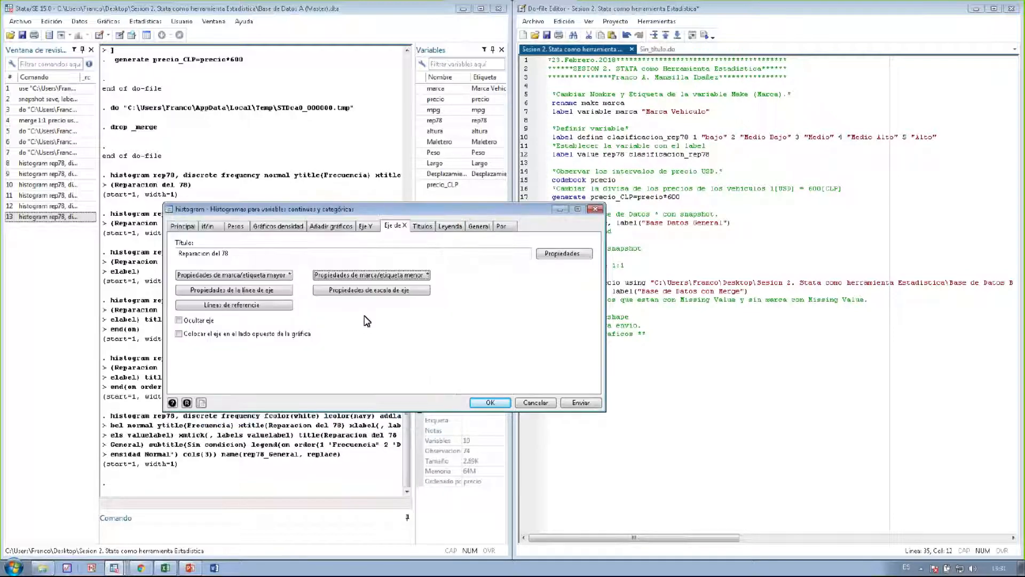
Extend the X axis scale range with a lower limit of 1 and an upper limit of 5
{"action": "left_click", "coordinate": [371, 290]}
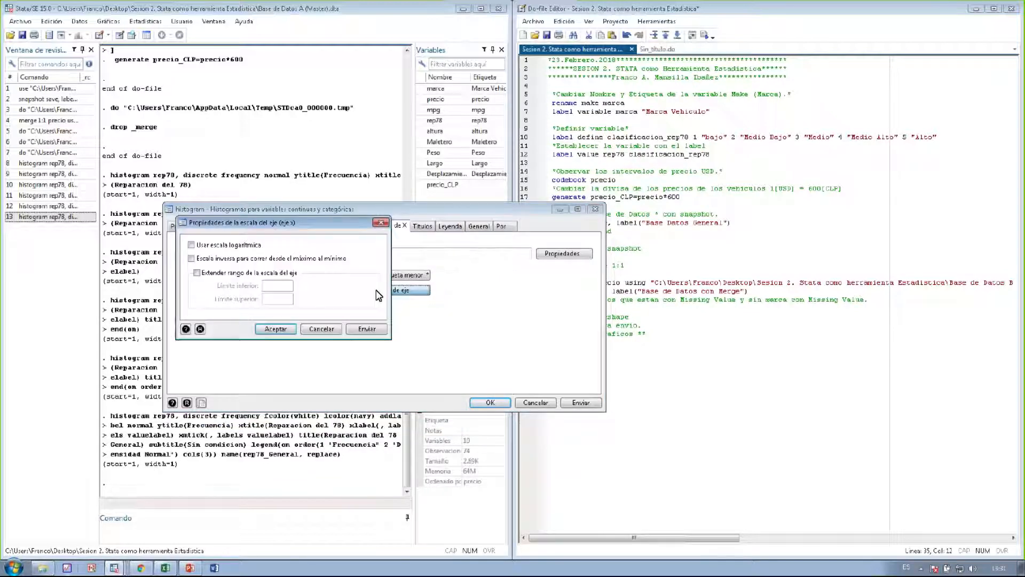
{"action": "left_click", "coordinate": [242, 273]}
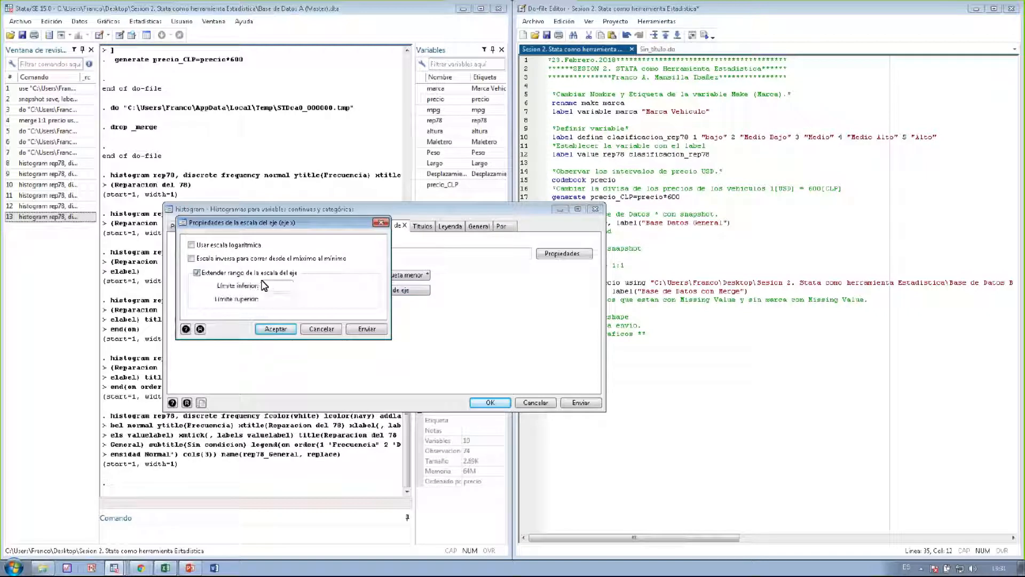
{"action": "left_click", "coordinate": [272, 286]}
{"action": "type", "text": "1"}
{"action": "left_click", "coordinate": [284, 329]}
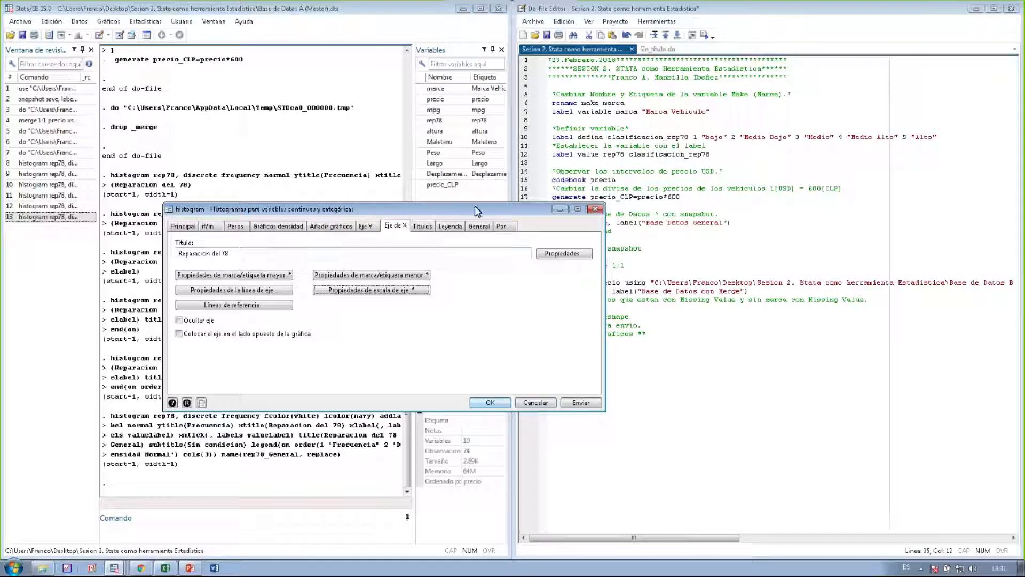
Name the graph rep78_Cond, generate the conditional histogram, and close the graph and the histogram dialog
{"action": "left_click", "coordinate": [479, 226]}
{"action": "left_click", "coordinate": [340, 256]}
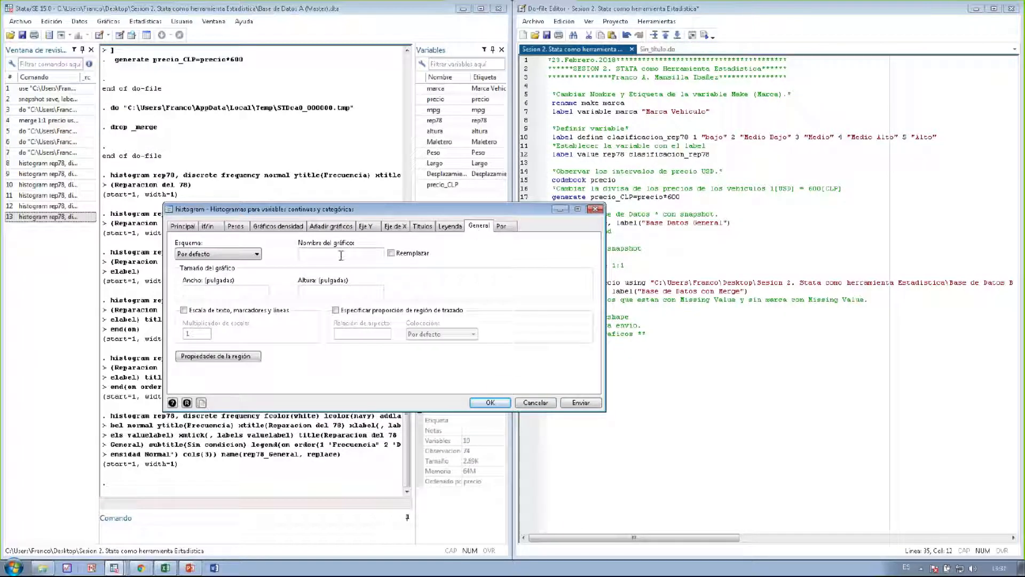
{"action": "type", "text": "rep78_Cond"}
{"action": "left_click", "coordinate": [581, 402]}
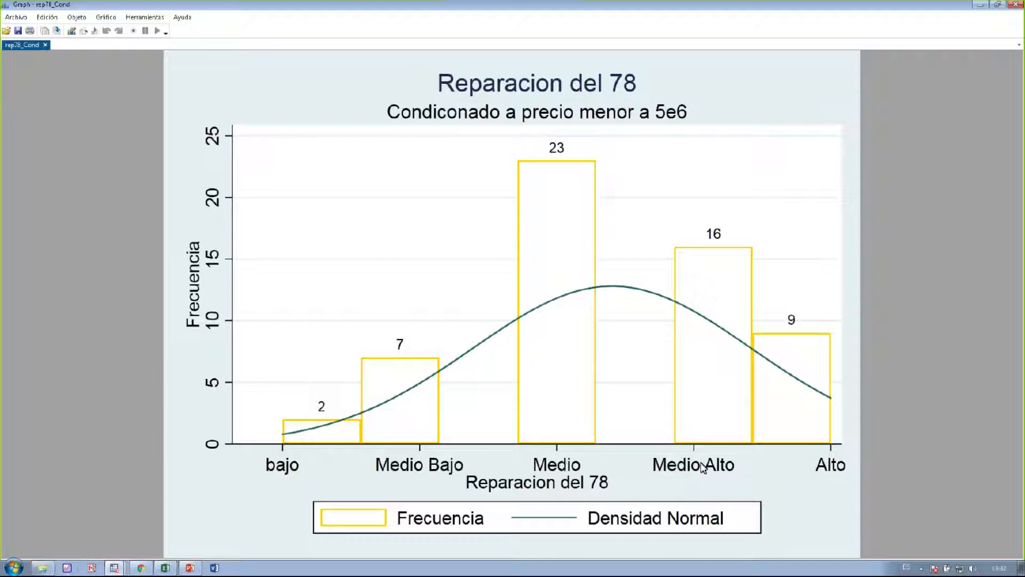
{"action": "left_click", "coordinate": [1014, 8]}
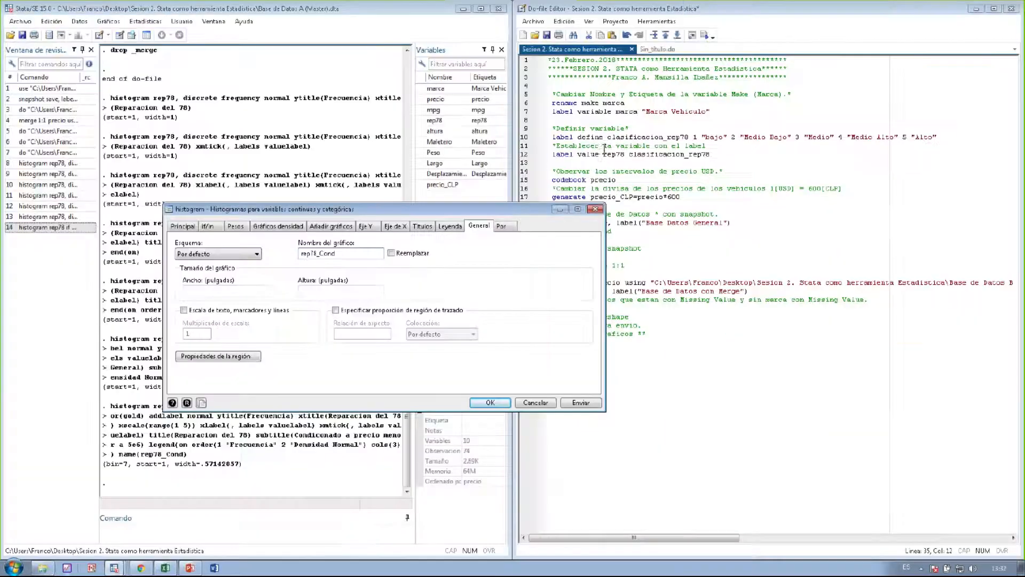
{"action": "left_click", "coordinate": [595, 211]}
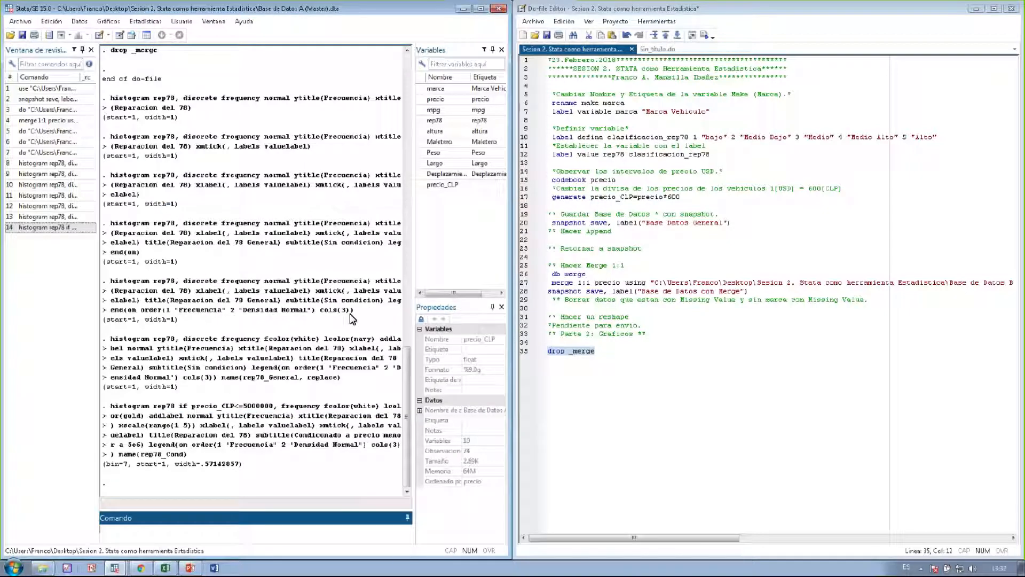
Copy the rep78_General histogram command from the command history and add the comment "*Histograma" beneath "Parte 2: Graficos" in the do-file
{"action": "right_click", "coordinate": [69, 218]}
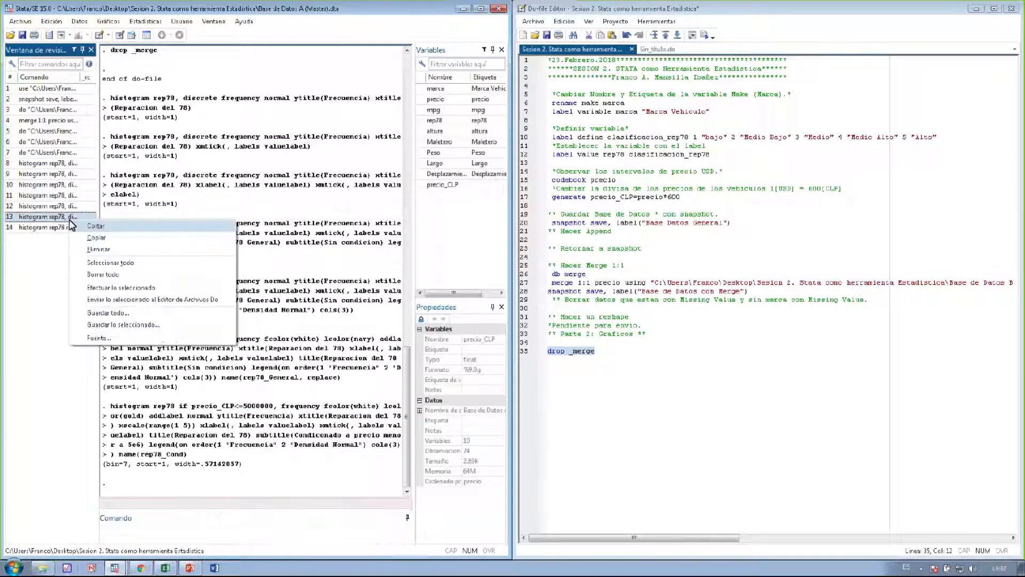
{"action": "left_click", "coordinate": [124, 238]}
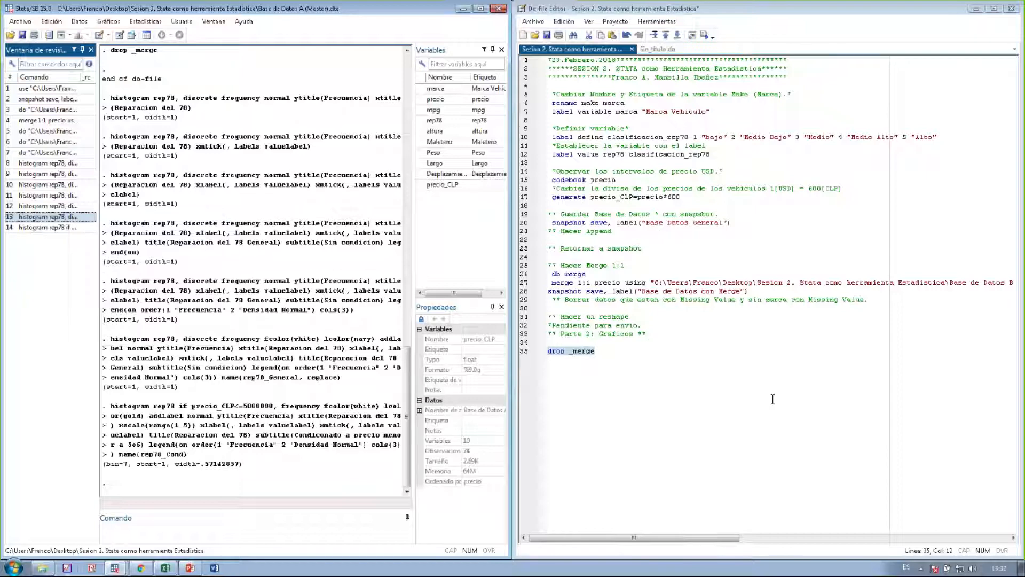
{"action": "left_click", "coordinate": [638, 339]}
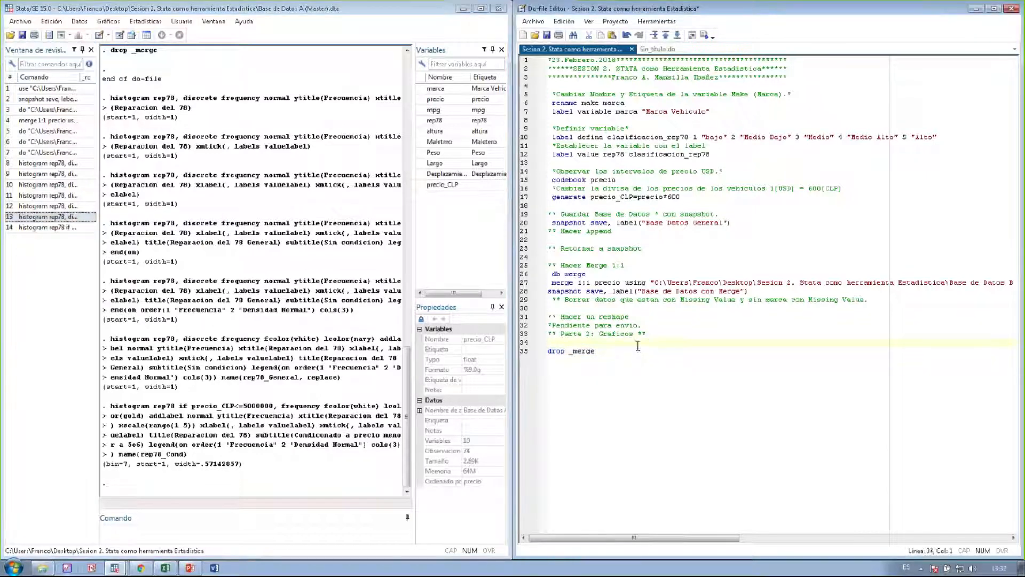
{"action": "left_click", "coordinate": [648, 325]}
{"action": "key", "text": "Return"}
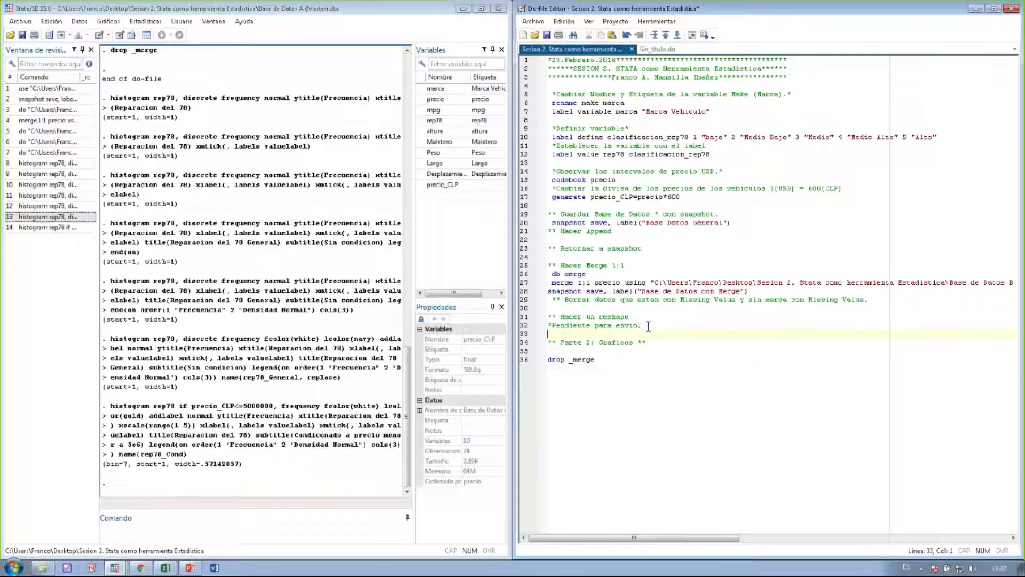
{"action": "key", "text": "Down"}
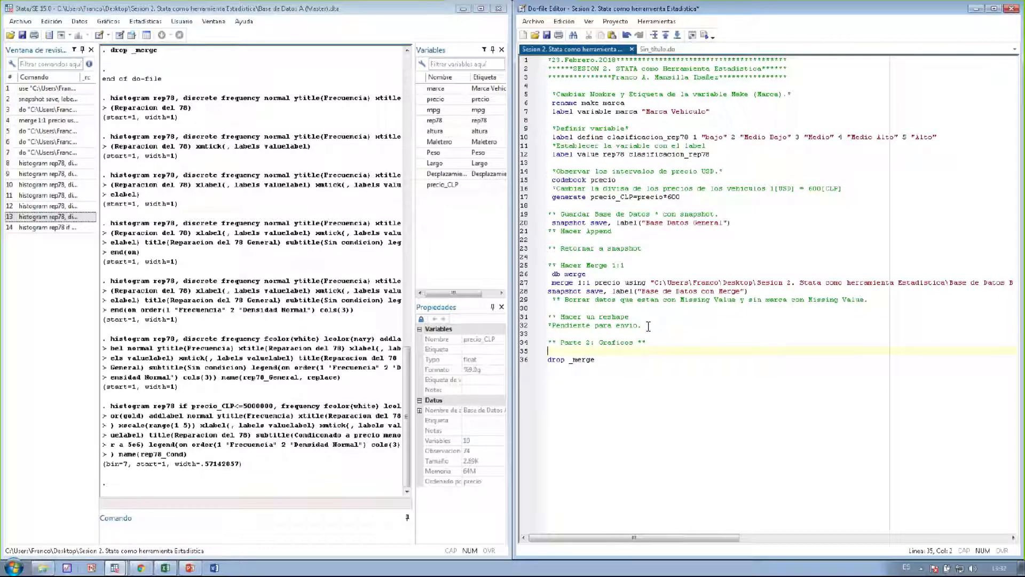
{"action": "type", "text": "*Histograma"}
{"action": "key", "text": "Return"}
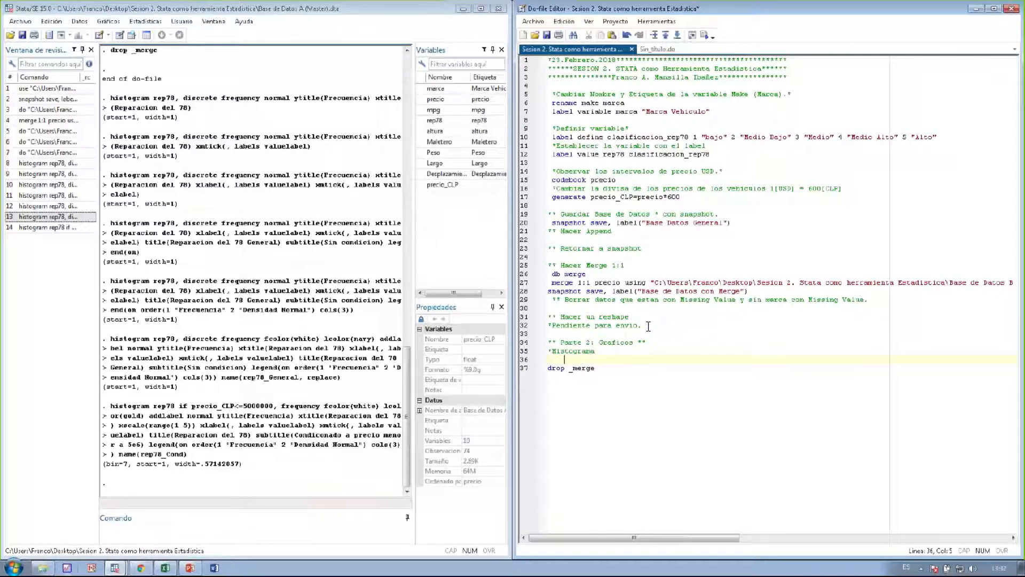
Add the indented comment "*Rep78 General" and paste the copied histogram command beneath it
{"action": "type", "text": "*Rep78 "}
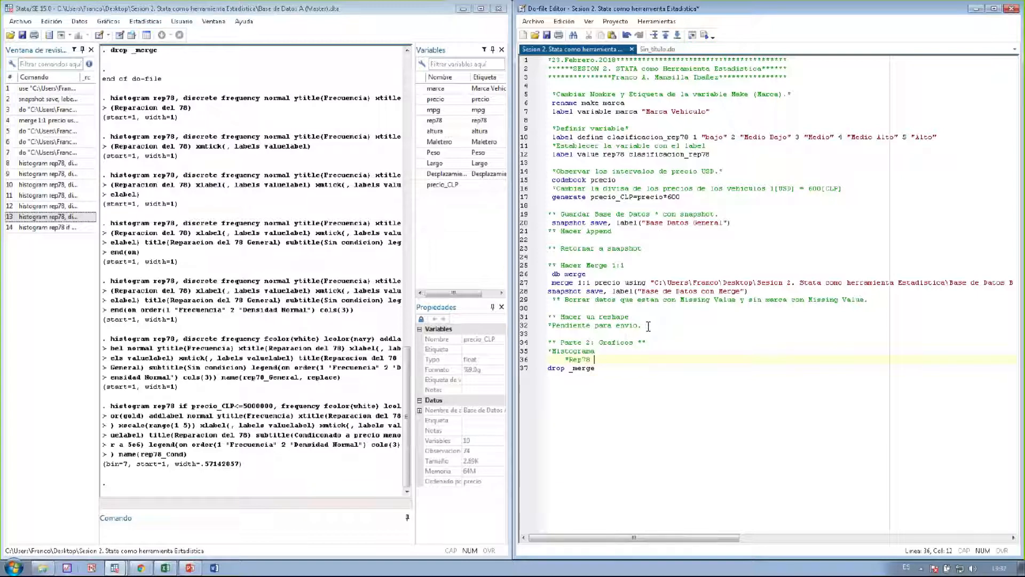
{"action": "type", "text": "General"}
{"action": "key", "text": "Return"}
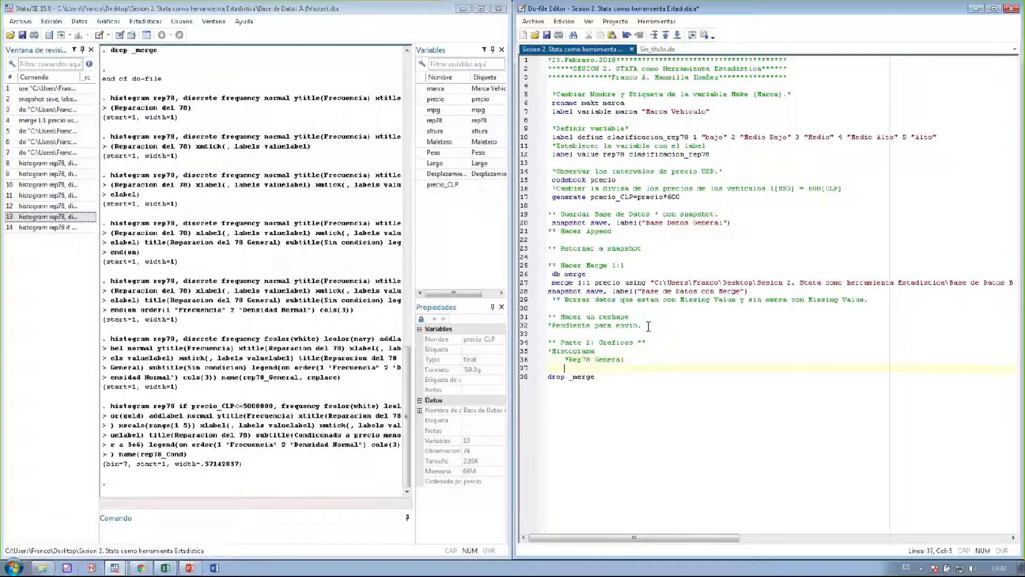
{"action": "type", "text": "histogram rep78, discrete frequency fcolor(white) lcolor(navy) addlabel normal ytitle(Frecuencia) xtitle(Reparacion del 78) xlabel(, labels valuelabel) xmtick(, labels valuelabel) title(Reparacion del 78 General) subtitle(Sin condicion) legend(on order(1 \"Frecuencia\" 2 \"Densidad Normal\") cols(3)) name(rep78_General, replace)"}
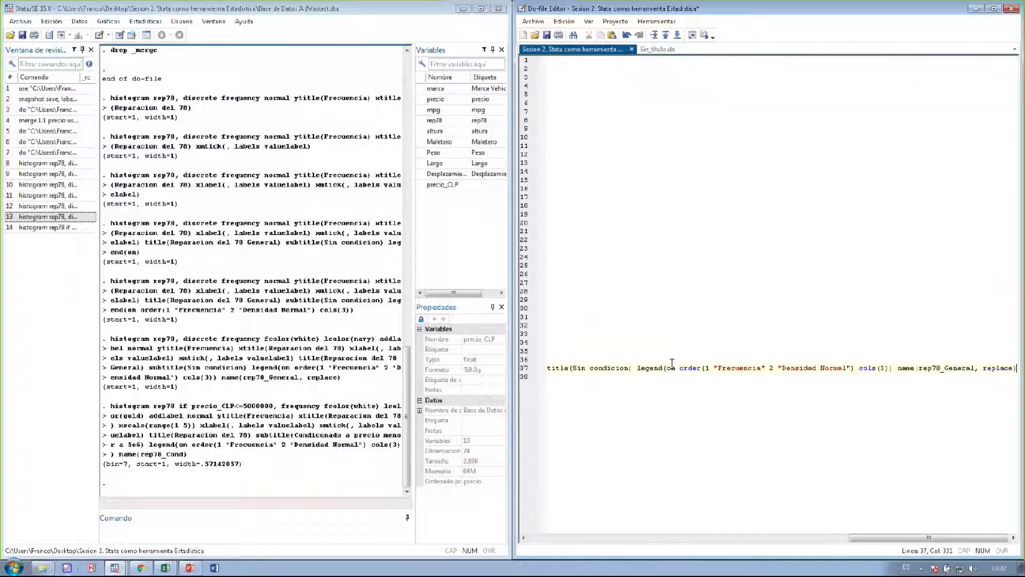
Split the pasted histogram command over four lines with /// continuations, breaking before normal, xmtick and legend
{"action": "left_click_drag", "start_coordinate": [807, 536], "coordinate": [545, 537]}
{"action": "left_click", "coordinate": [845, 367]}
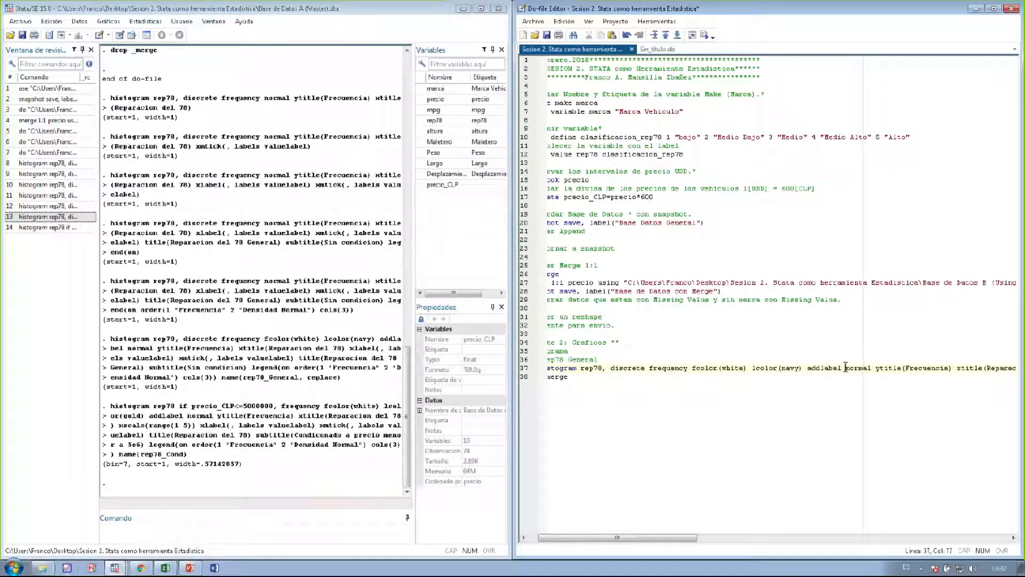
{"action": "key", "text": "Return"}
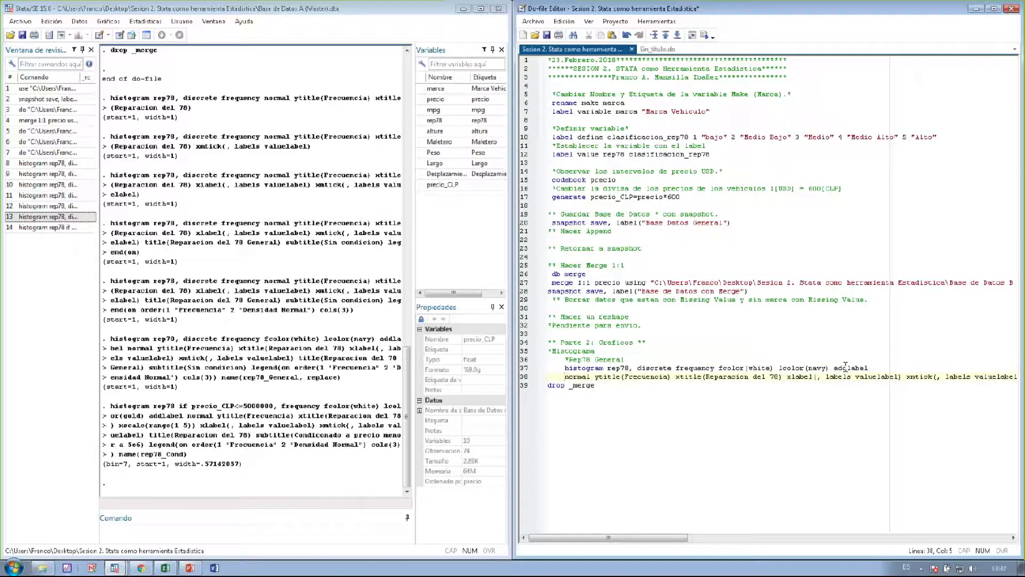
{"action": "left_click", "coordinate": [886, 367]}
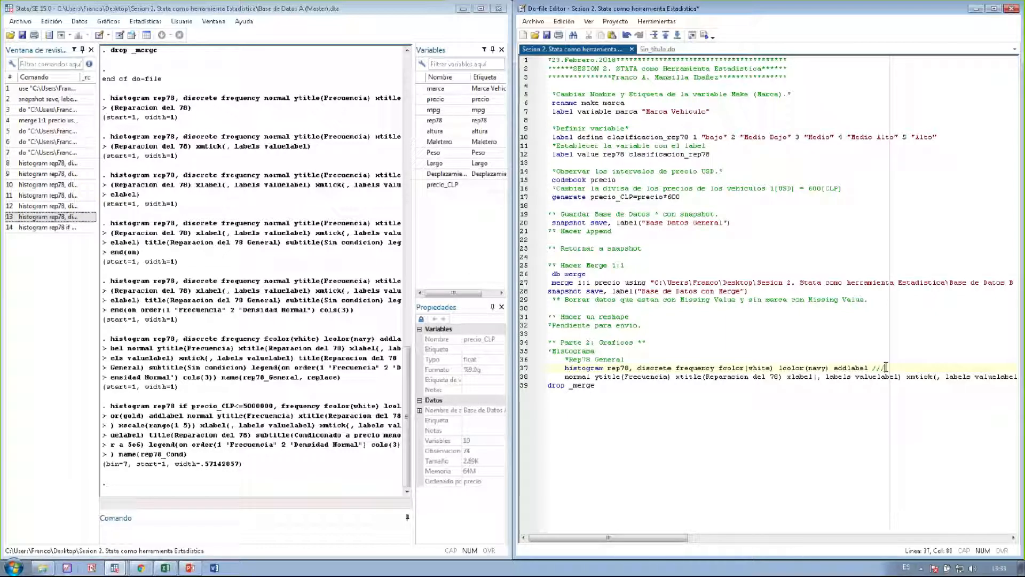
{"action": "left_click", "coordinate": [904, 378]}
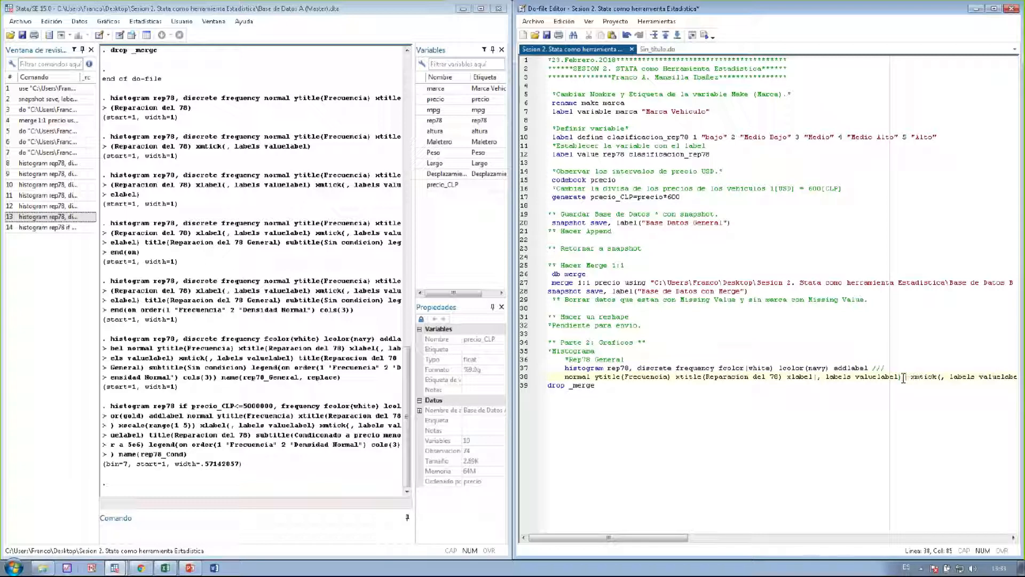
{"action": "type", "text": "///"}
{"action": "key", "text": "Return"}
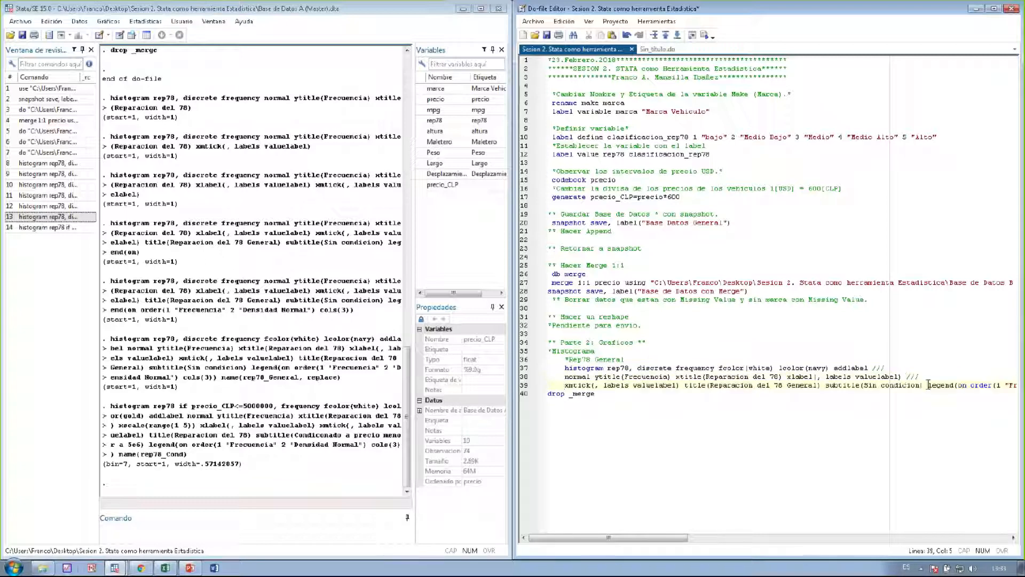
{"action": "left_click", "coordinate": [929, 385]}
{"action": "type", "text": "//"}
{"action": "type", "text": "/"}
{"action": "key", "text": "Return"}
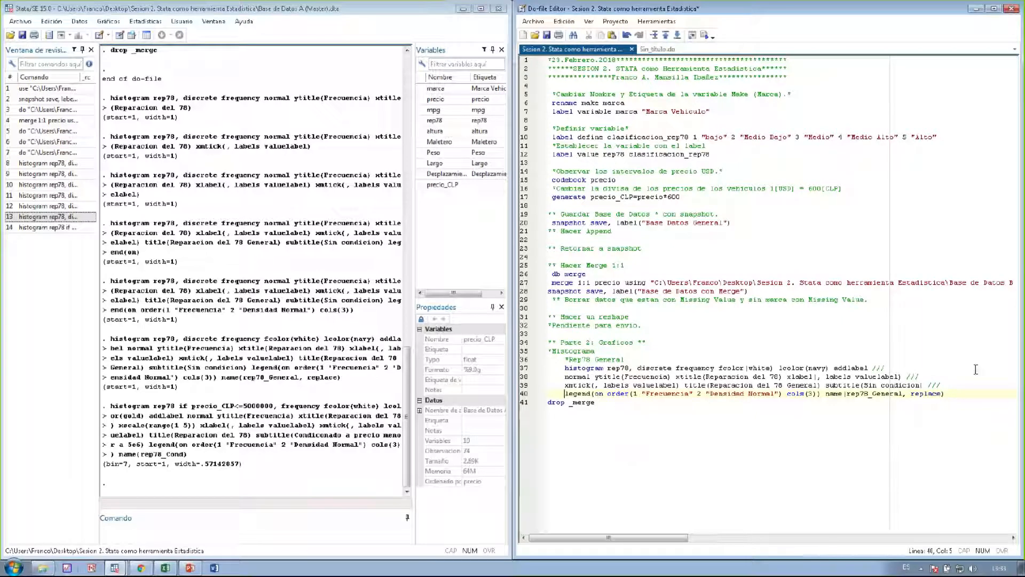
Add the indented comment "*Rep78 condicionado al precio_clp<=5e6" beneath the rep78_General histogram command in the do-file
{"action": "left_click", "coordinate": [968, 395]}
{"action": "key", "text": "Return"}
{"action": "type", "text": "*"}
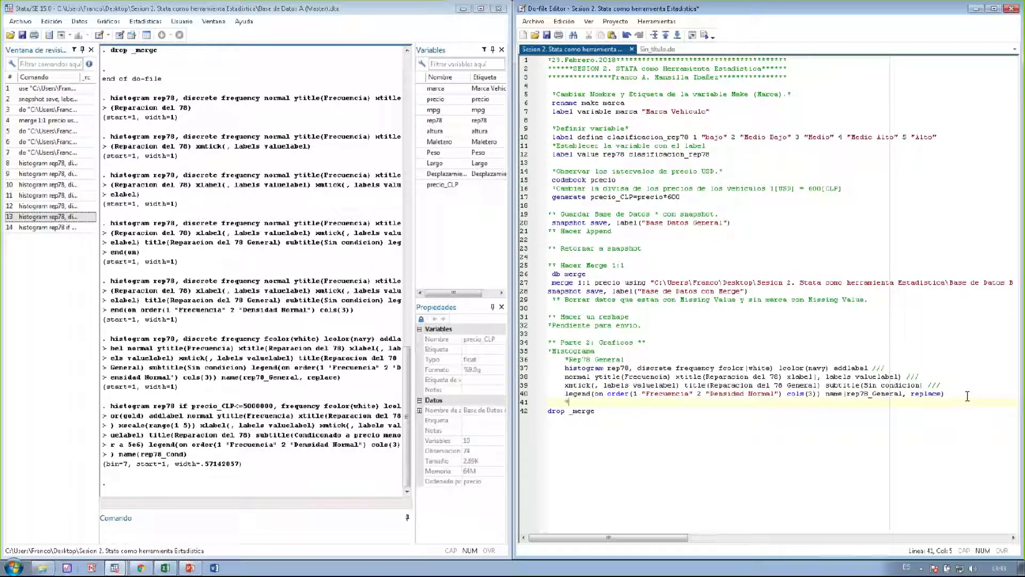
{"action": "type", "text": "Rep78 condicionado "}
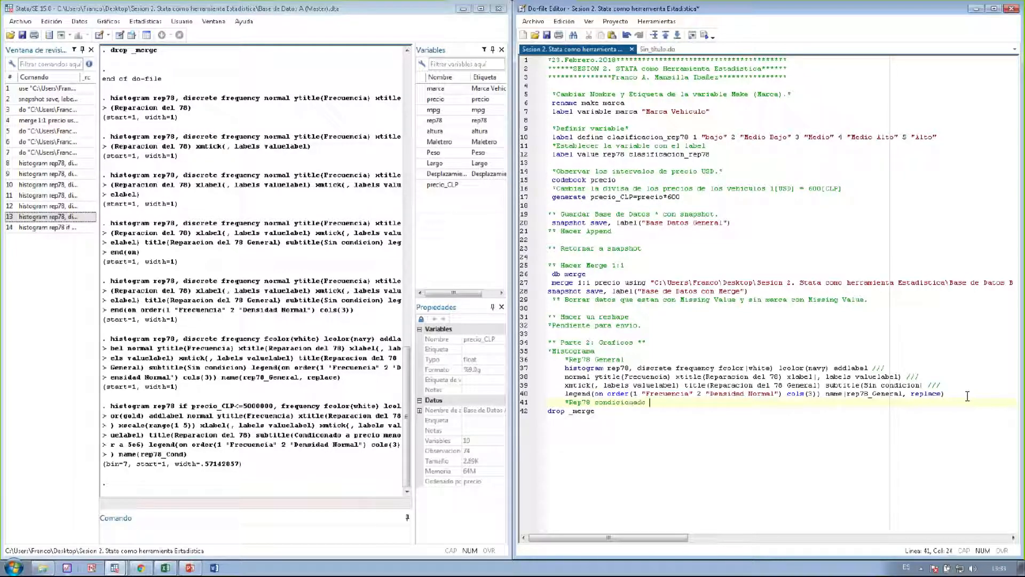
{"action": "type", "text": " al precio_clp<=5e"}
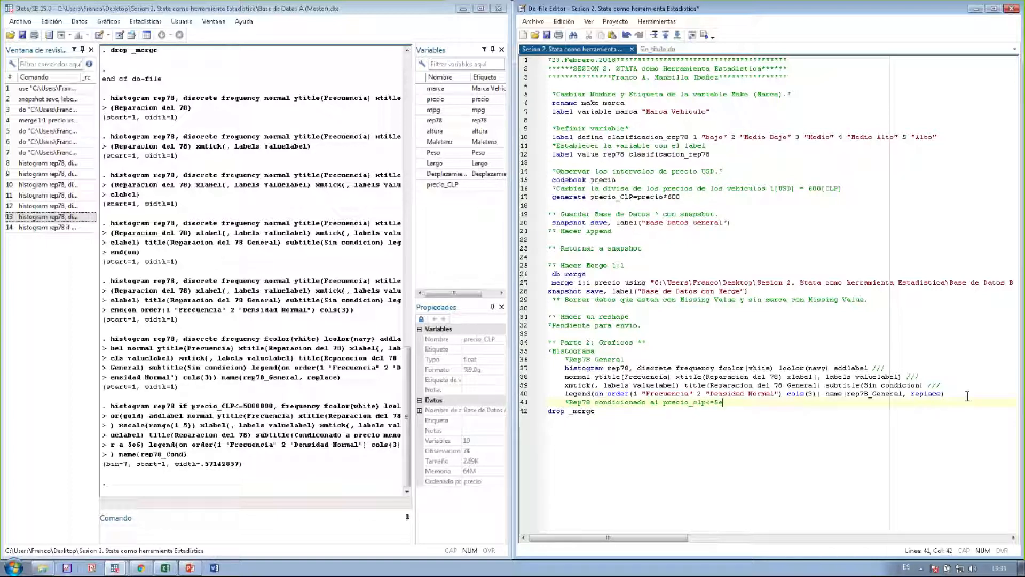
{"action": "type", "text": "6"}
{"action": "key", "text": "Return"}
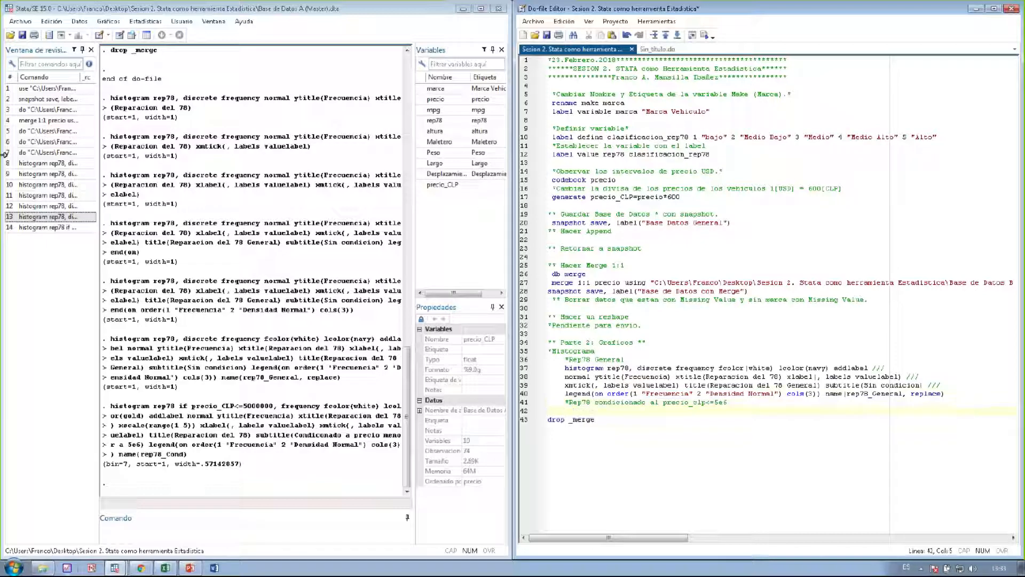
Copy the rep78_Cond histogram command from the command history and paste it beneath the new conditional comment
{"action": "right_click", "coordinate": [49, 229]}
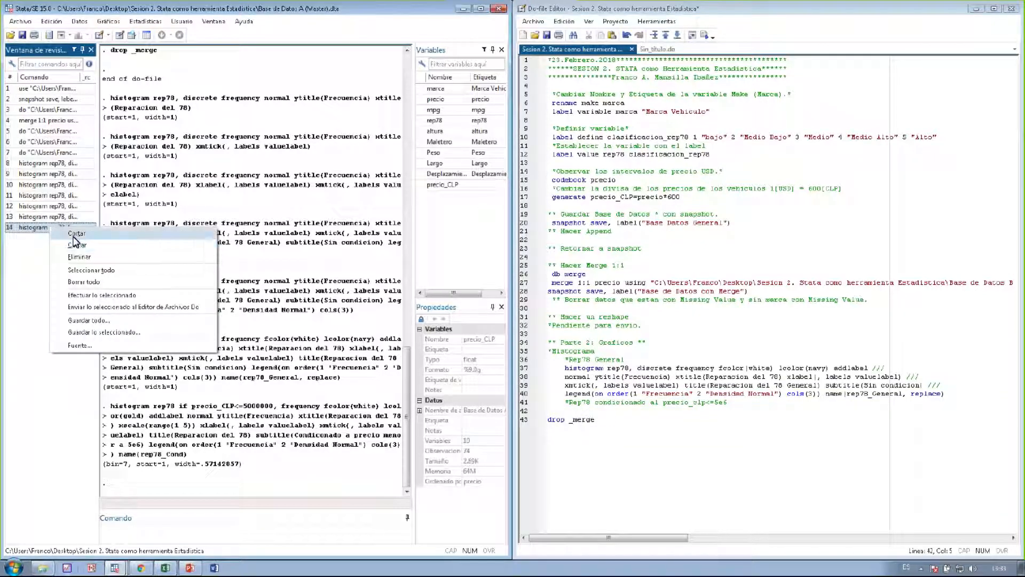
{"action": "left_click", "coordinate": [74, 246]}
{"action": "left_click", "coordinate": [600, 418]}
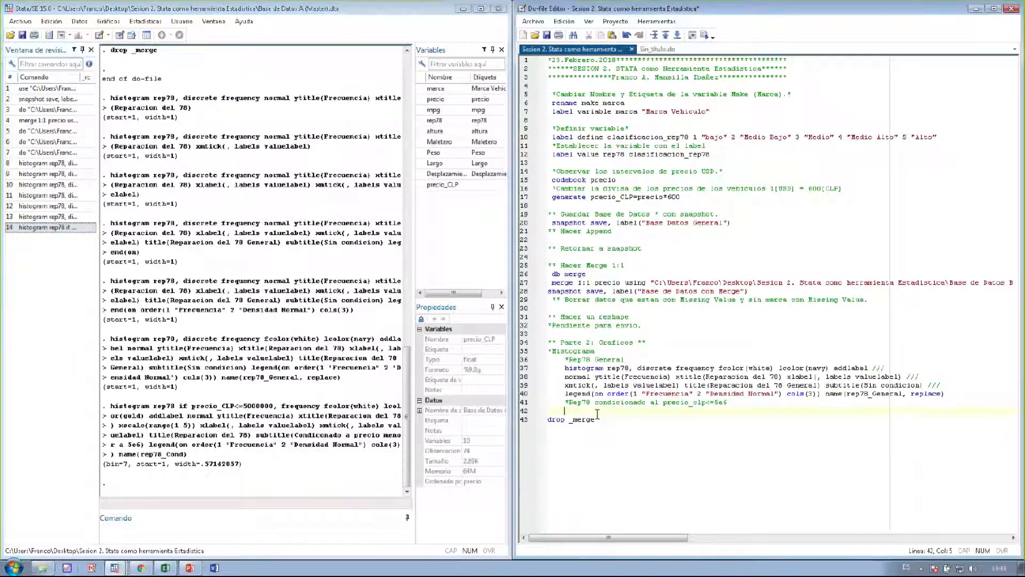
{"action": "type", "text": "histogram rep78 if precio_CLP<=5000000, frequency fcolor(white) lcolor(gold) addlabel normal ytitle(Frecuencia) xtitle(Reparacion del 78) xscale(range(1 5)) xlabel(, labels valuelabel) xmtick(, labels valuelabel) title(Reparacion del 78) subtitle(Condicionado a precio menor a 5e6) legend(on order(1 \"Frecuencia\" 2 \"Densidad Normal\") cols(3)) name(rep78_Cond)"}
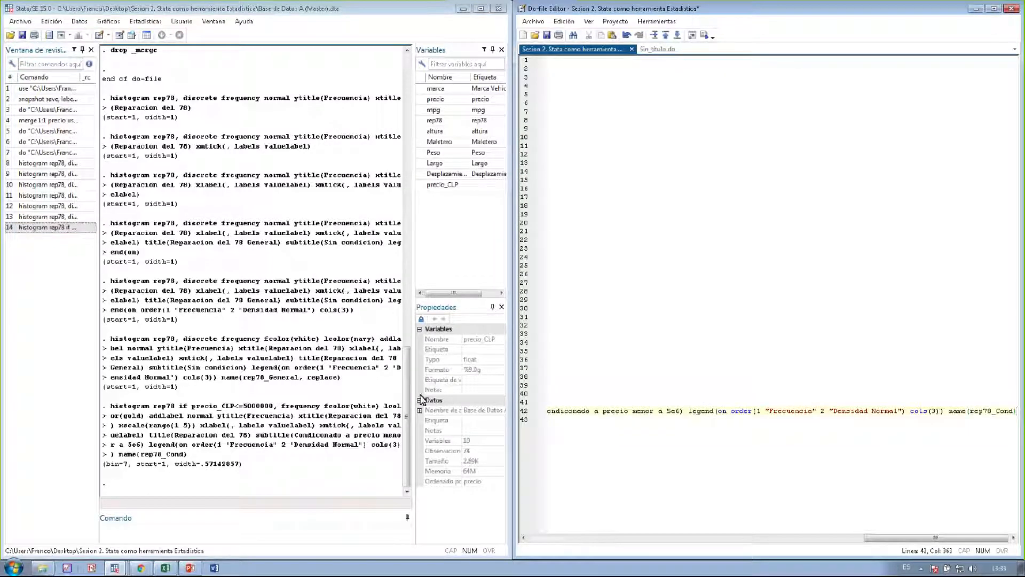
Split the conditional histogram command over four lines with /// continuations, breaking before ytitle, xmtick and legend
{"action": "left_click_drag", "start_coordinate": [934, 537], "coordinate": [674, 537]}
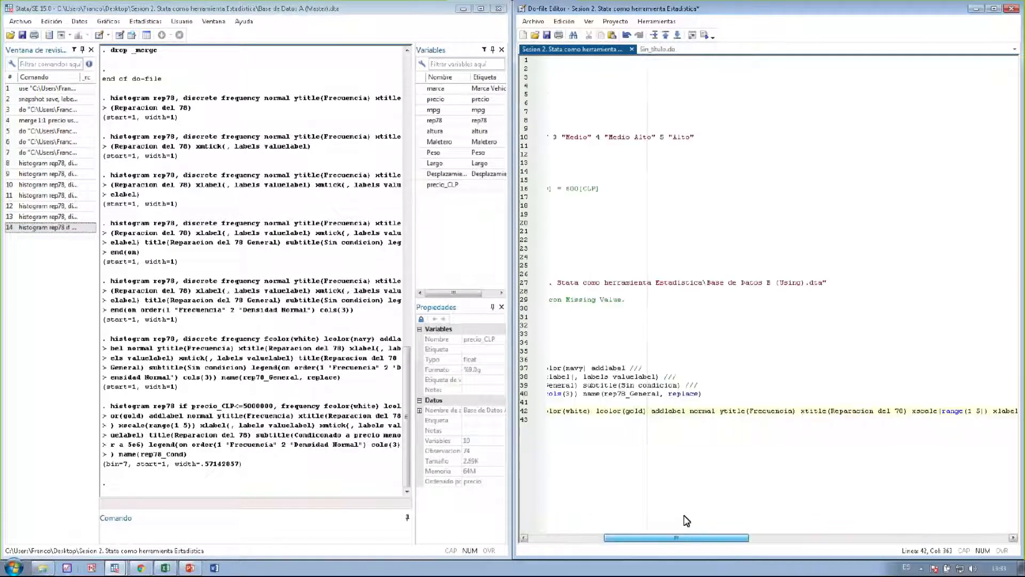
{"action": "left_click", "coordinate": [717, 413]}
{"action": "type", "text": "///"}
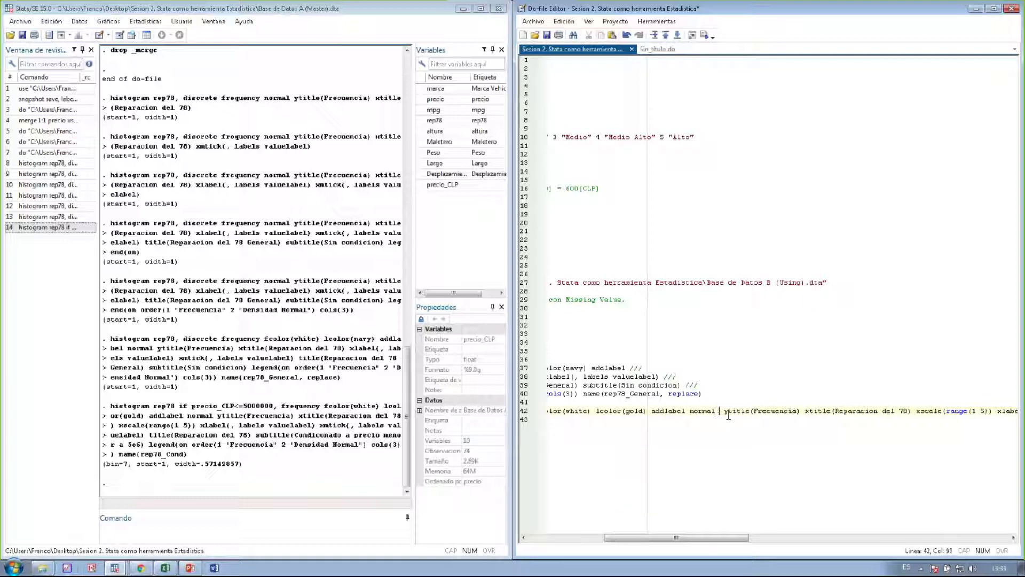
{"action": "key", "text": "Return"}
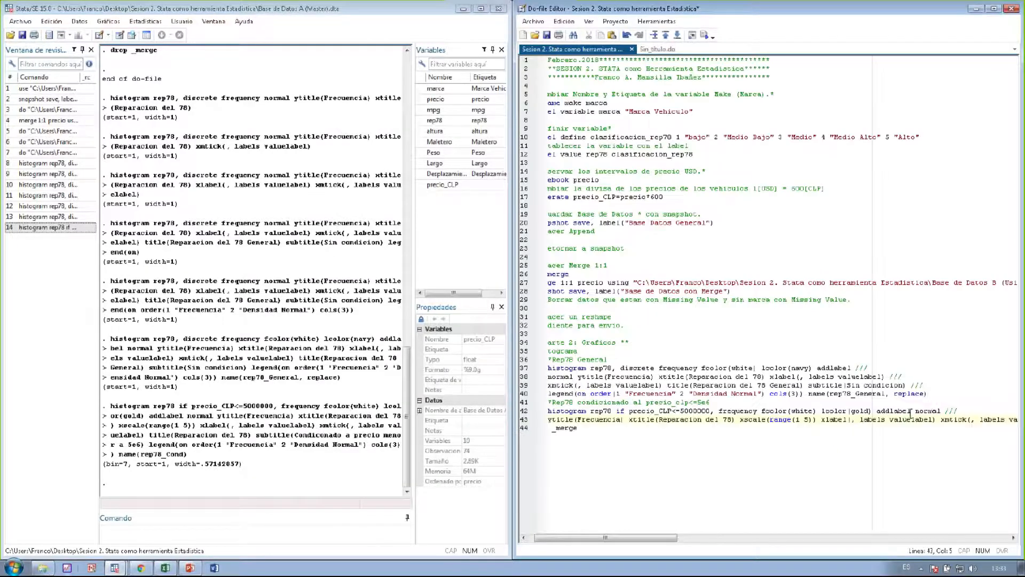
{"action": "left_click", "coordinate": [941, 420]}
{"action": "type", "text": "///"}
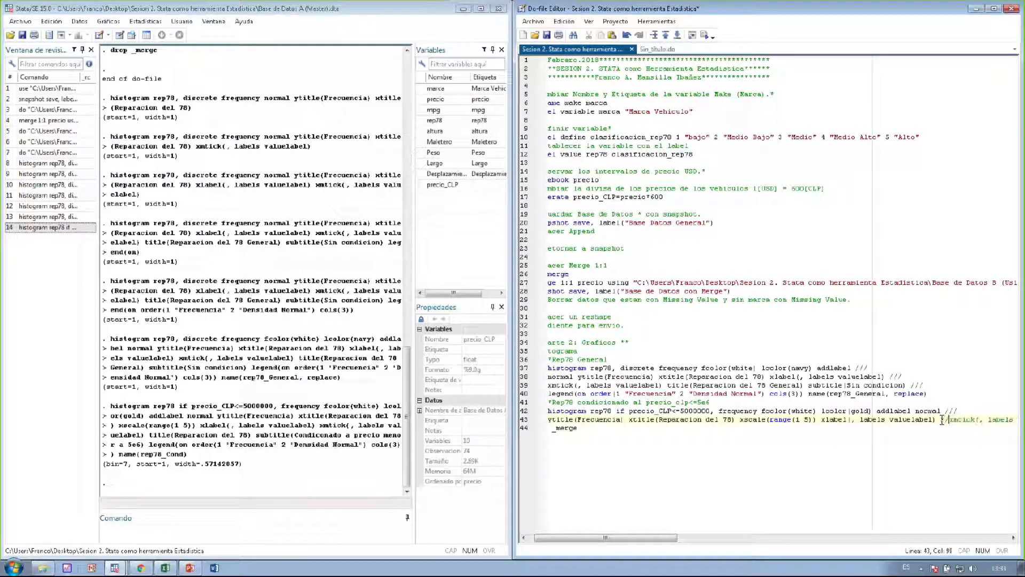
{"action": "key", "text": "Return"}
{"action": "left_click", "coordinate": [956, 428]}
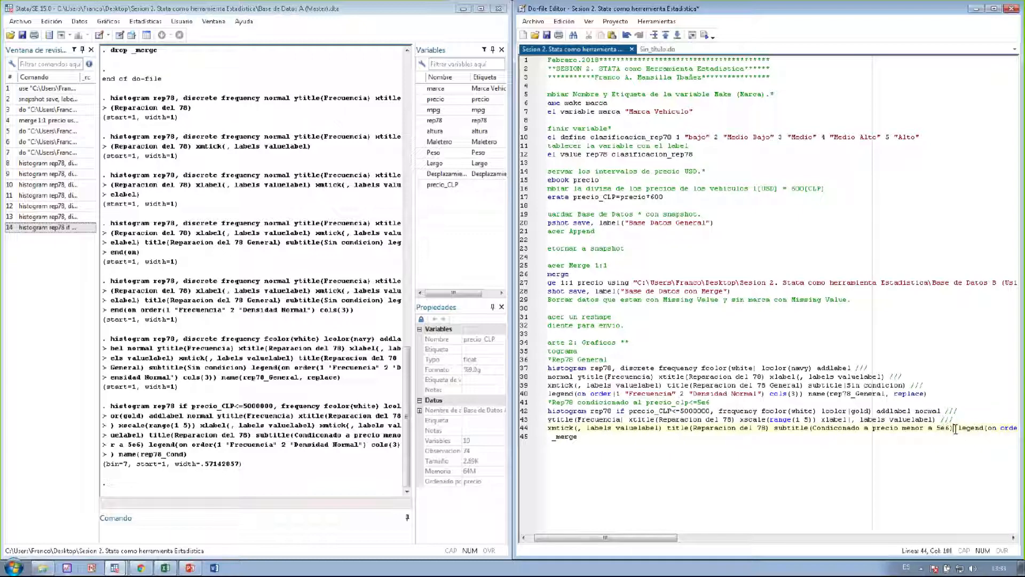
{"action": "type", "text": "///"}
{"action": "key", "text": "Return"}
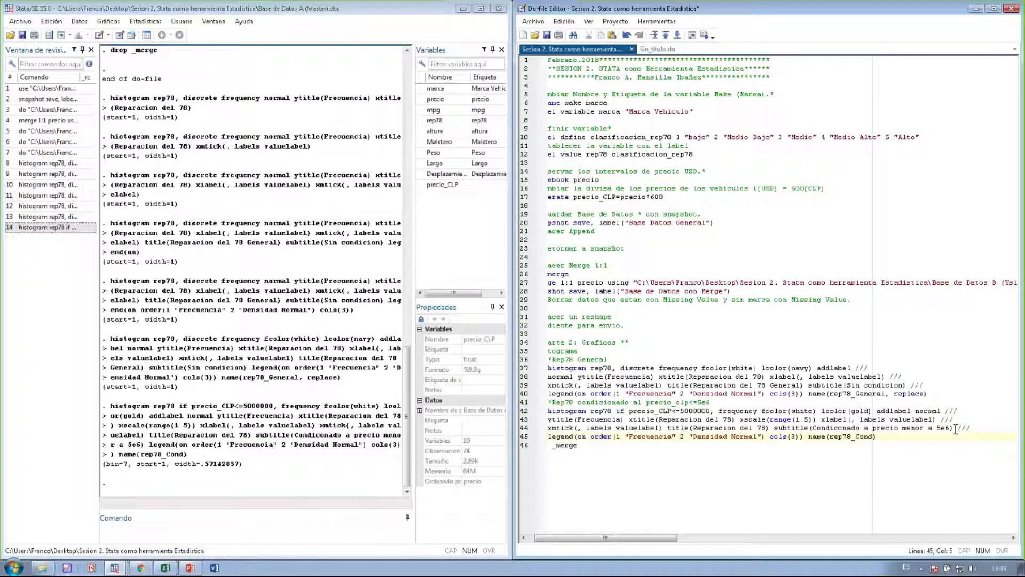
{"action": "left_click_drag", "start_coordinate": [668, 541], "coordinate": [662, 541]}
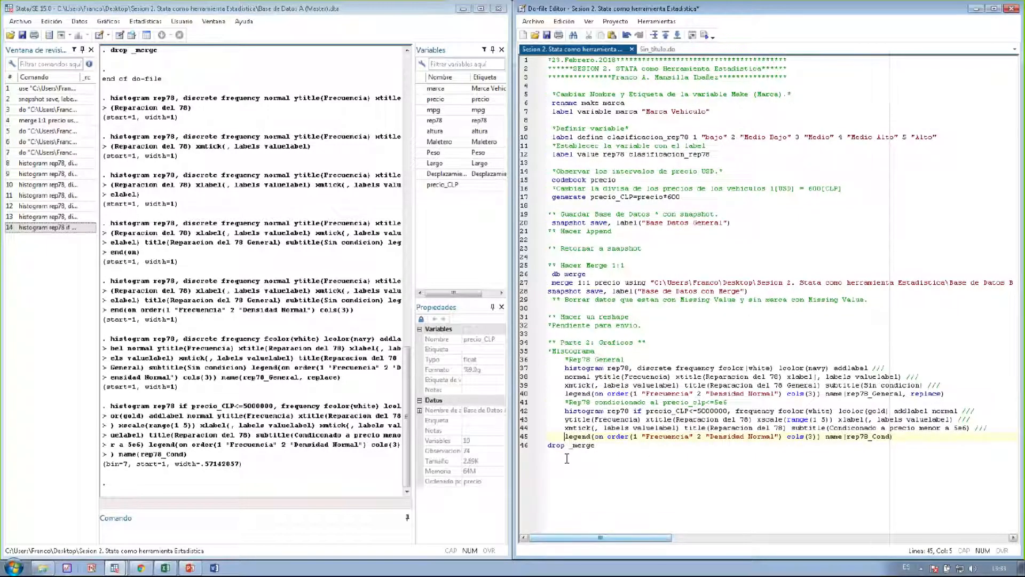
Move the drop _merge line from the end of the do-file to directly beneath the "Parte 2: Graficos" heading
{"action": "left_click", "coordinate": [541, 447]}
{"action": "key", "text": "Delete"}
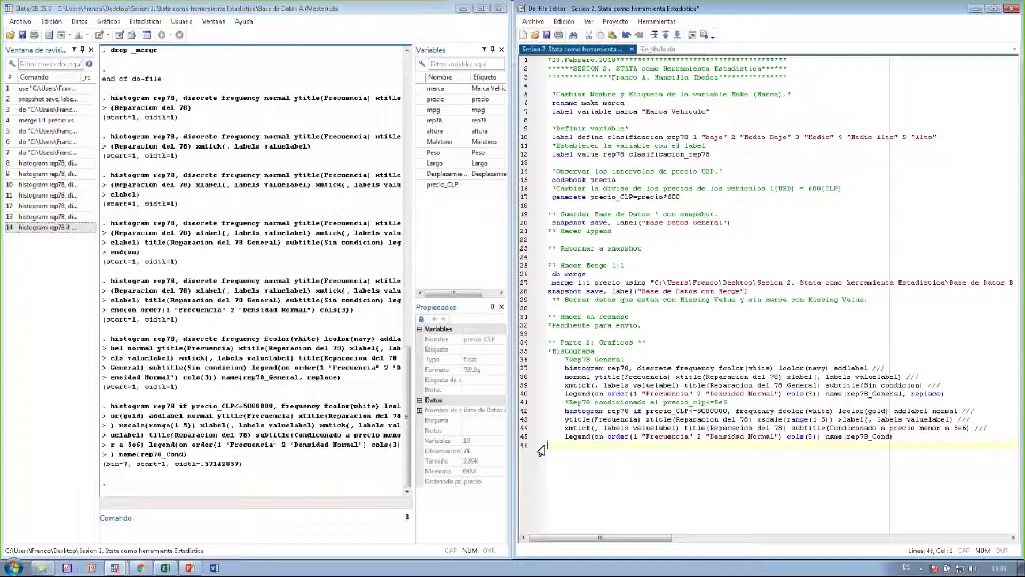
{"action": "left_click", "coordinate": [657, 343]}
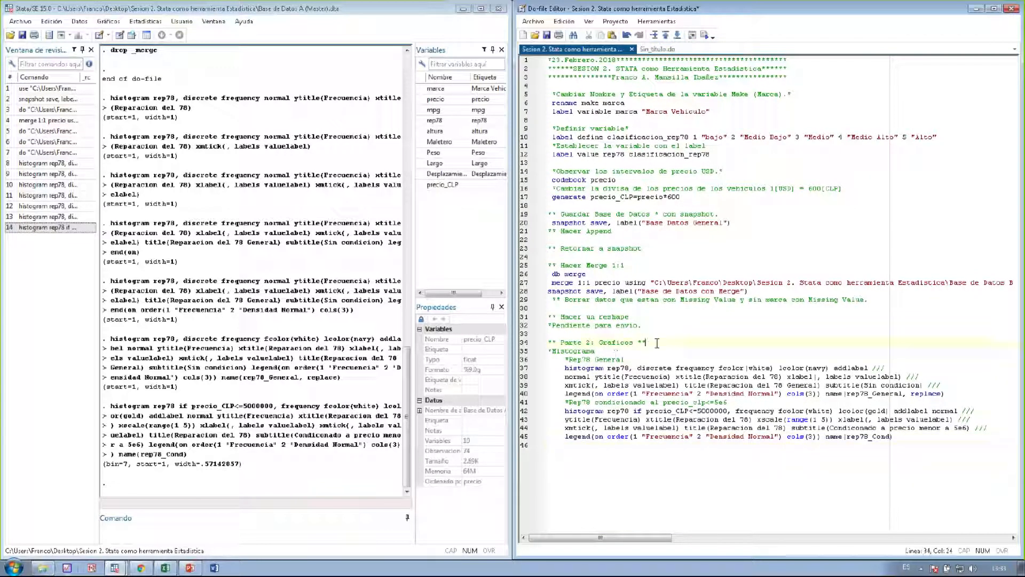
{"action": "key", "text": "Return"}
{"action": "type", "text": "drop _merge"}
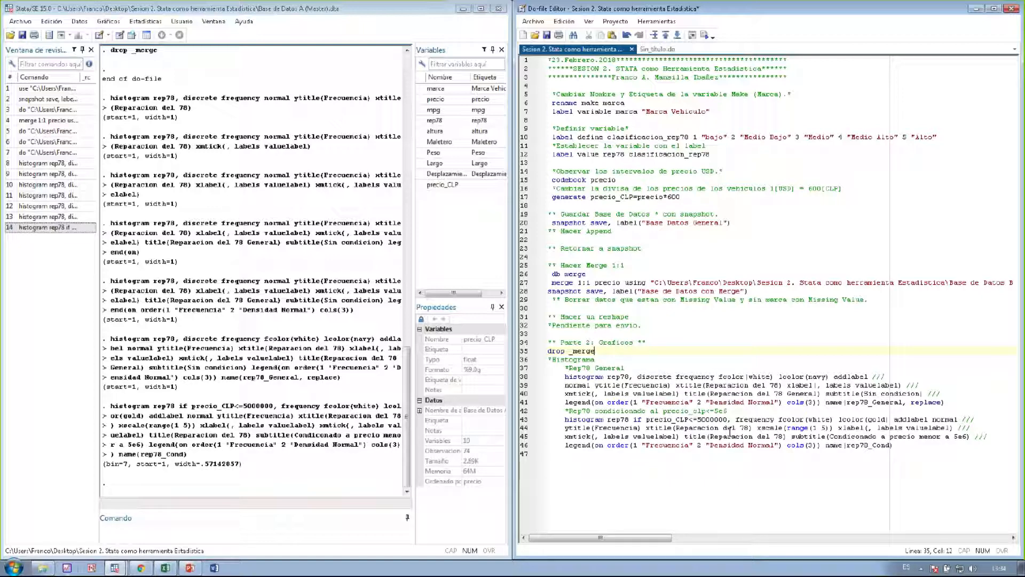
Add the comment "* combinar dos graficos" below the conditional histogram command, leaving a blank line between them
{"action": "left_click", "coordinate": [351, 538]}
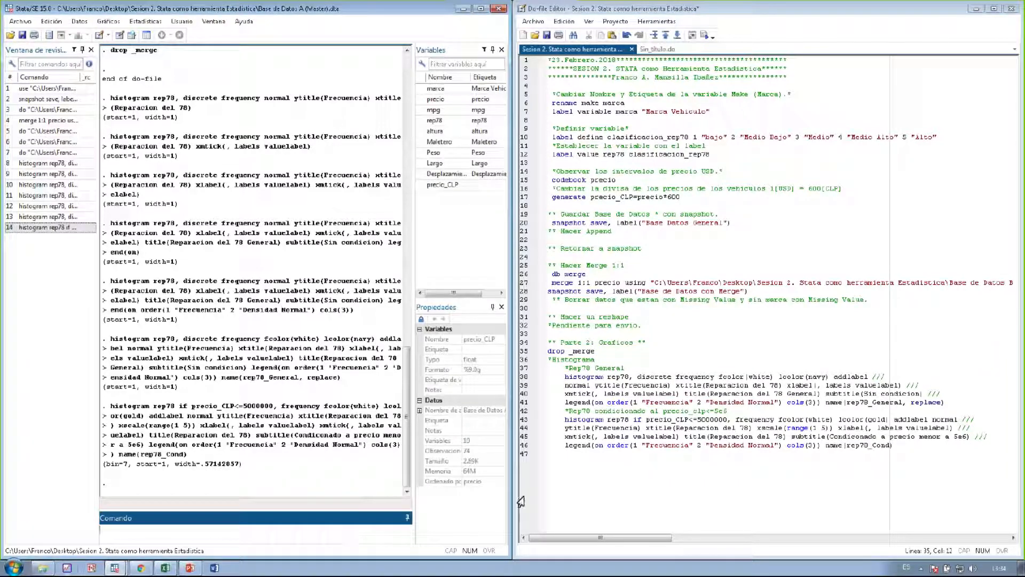
{"action": "left_click", "coordinate": [569, 463]}
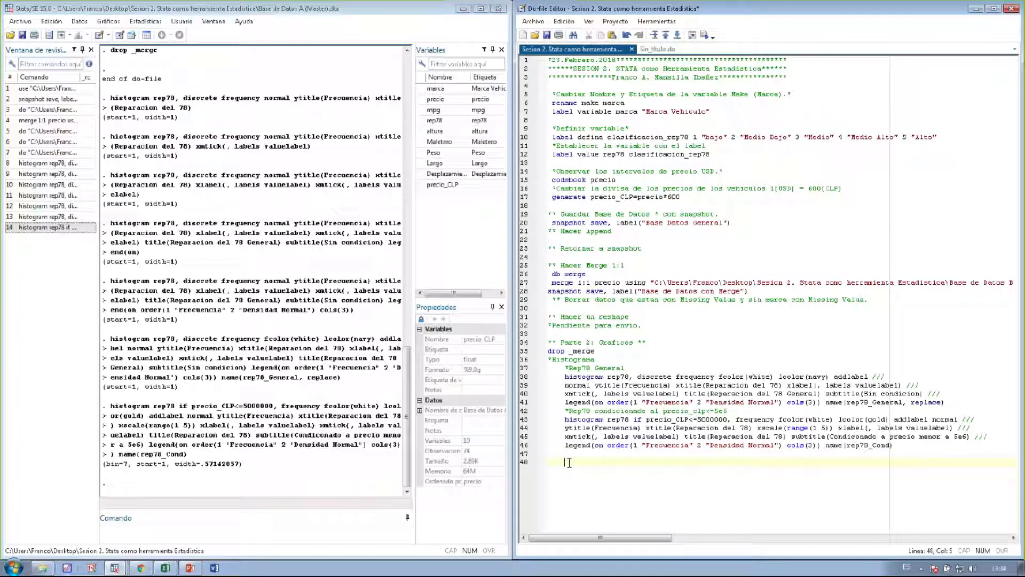
{"action": "type", "text": "*c"}
{"action": "type", "text": "combinar dos gr"}
{"action": "type", "text": "aficos"}
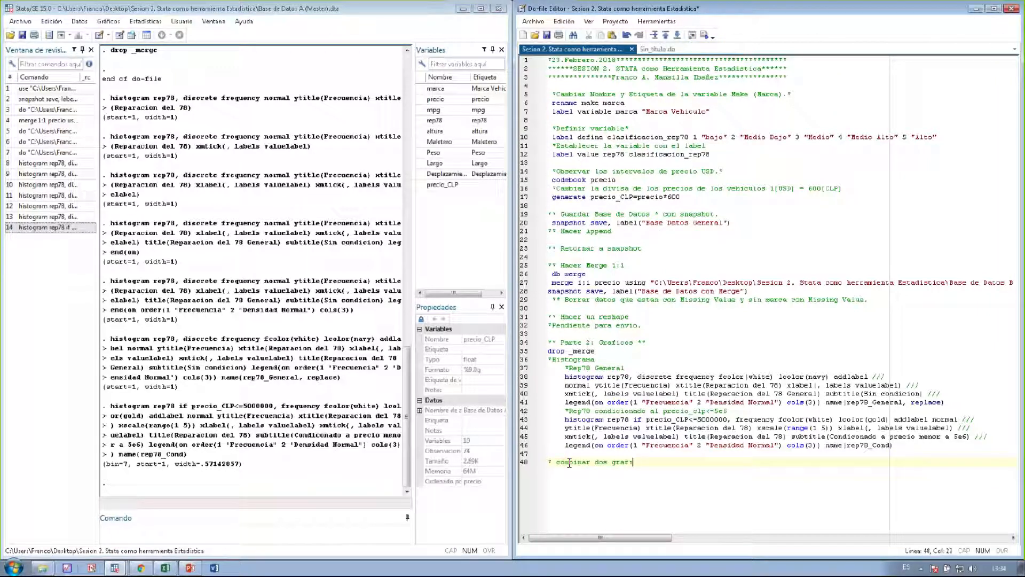
{"action": "key", "text": "Return"}
Write db graph combine beneath the comment and run only that line to open the graph combination dialog
{"action": "type", "text": "db graph co"}
{"action": "key", "text": "BackSpace"}
{"action": "key", "text": "BackSpace"}
{"action": "key", "text": "BackSpace"}
{"action": "key", "text": "BackSpace"}
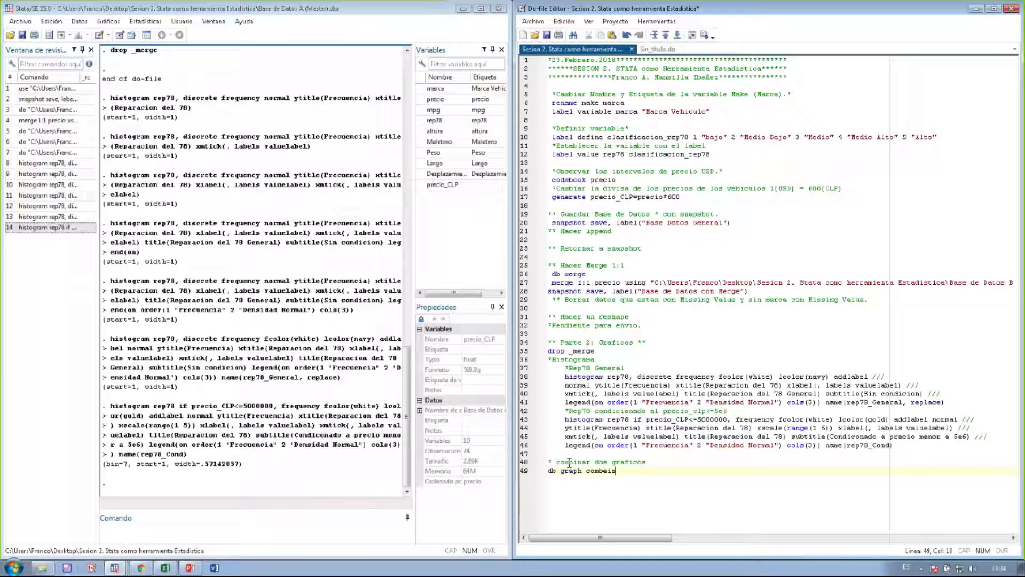
{"action": "type", "text": "ine"}
{"action": "left_click", "coordinate": [529, 471]}
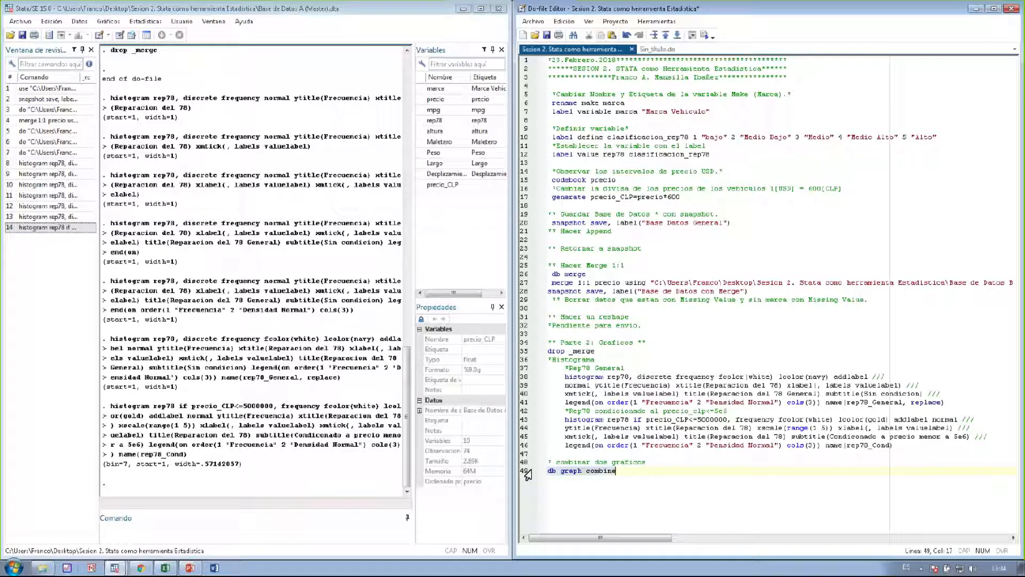
{"action": "left_click", "coordinate": [704, 35]}
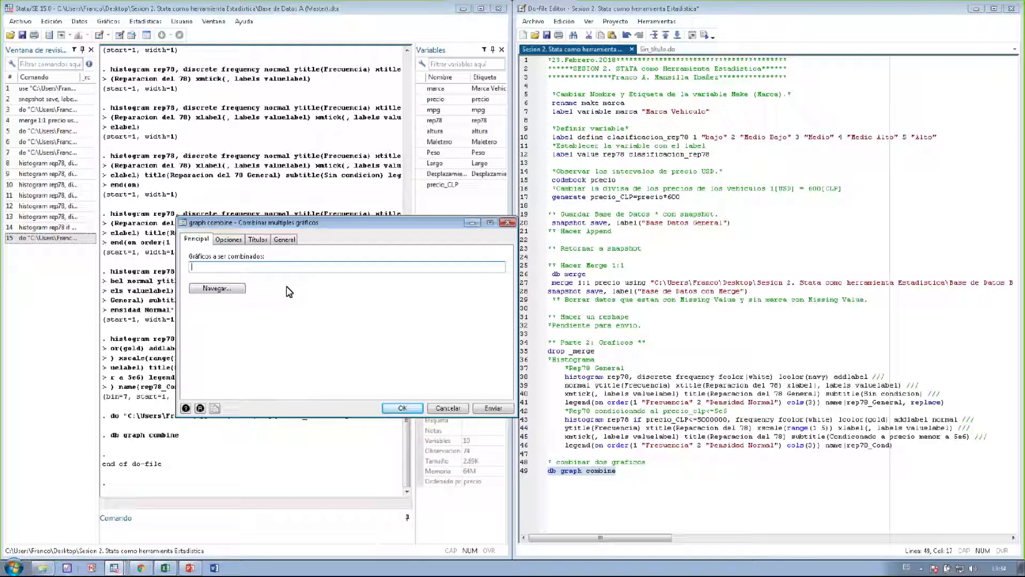
Enter rep78_General and rep78_Cond as the graphs to combine and set the text scale to 0.9
{"action": "type", "text": "rep78_General rep78_Cond"}
{"action": "left_click", "coordinate": [239, 241]}
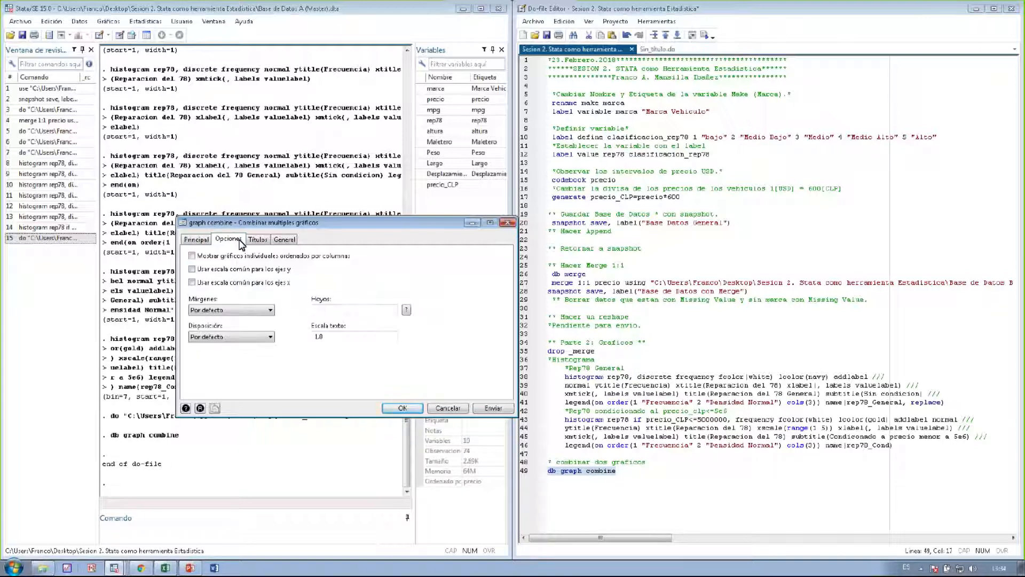
{"action": "left_click", "coordinate": [319, 337]}
{"action": "key", "text": "BackSpace"}
{"action": "key", "text": "BackSpace"}
{"action": "key", "text": "Delete"}
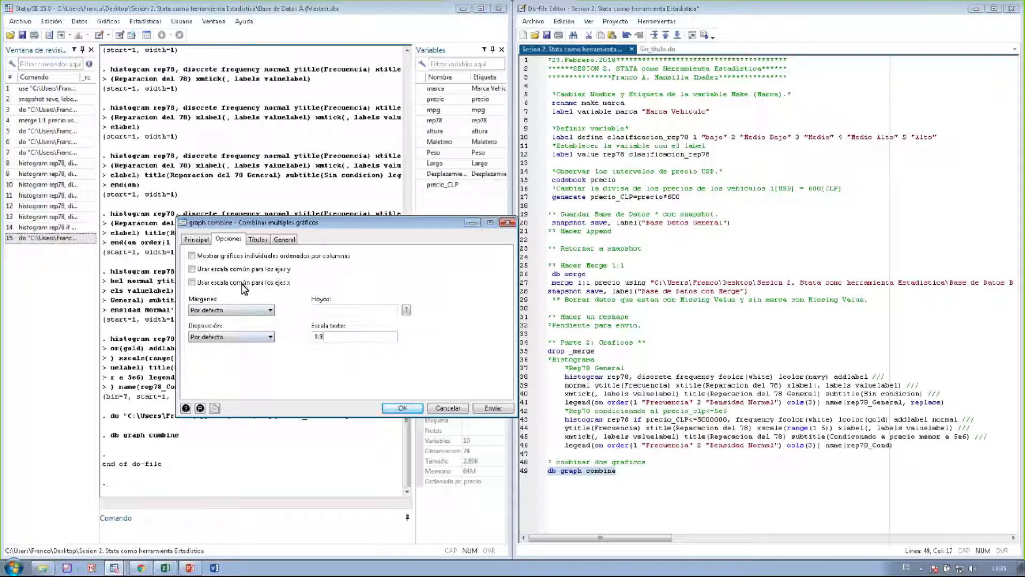
Set the combined graph's margins to Mediano, generate it without closing the dialog, and close the resulting graph
{"action": "left_click", "coordinate": [247, 310]}
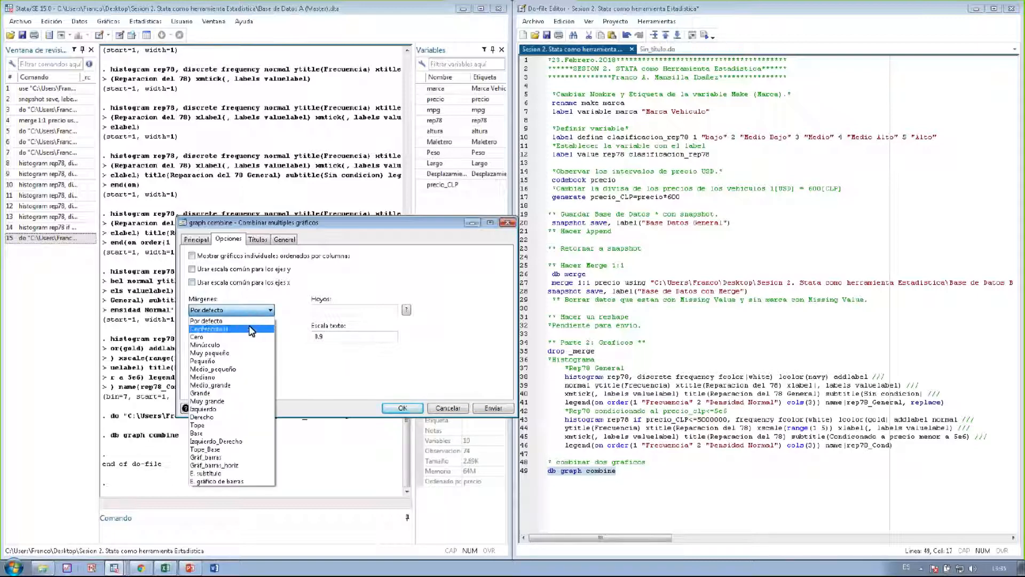
{"action": "left_click", "coordinate": [254, 377]}
{"action": "left_click", "coordinate": [256, 241]}
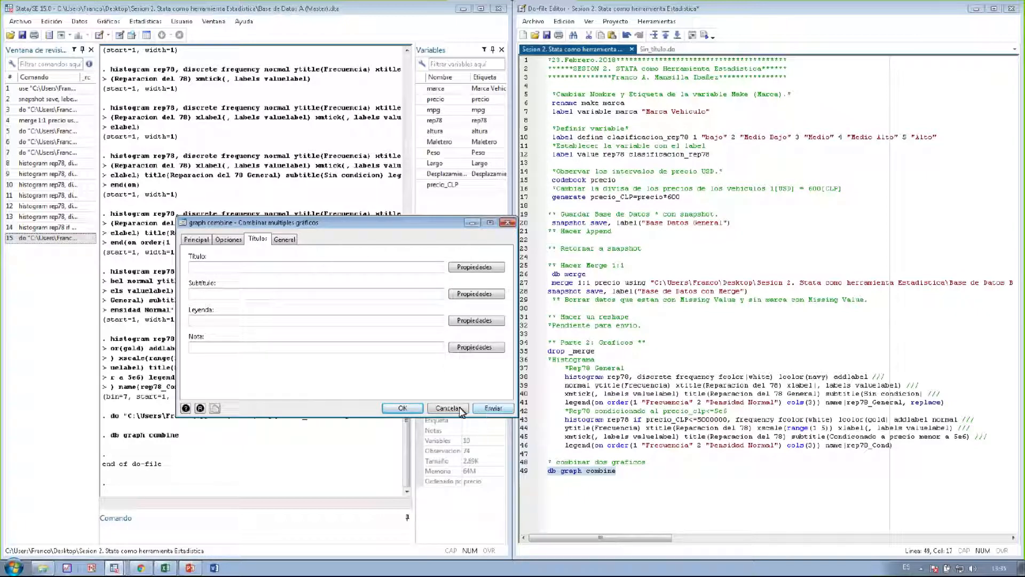
{"action": "left_click", "coordinate": [486, 409]}
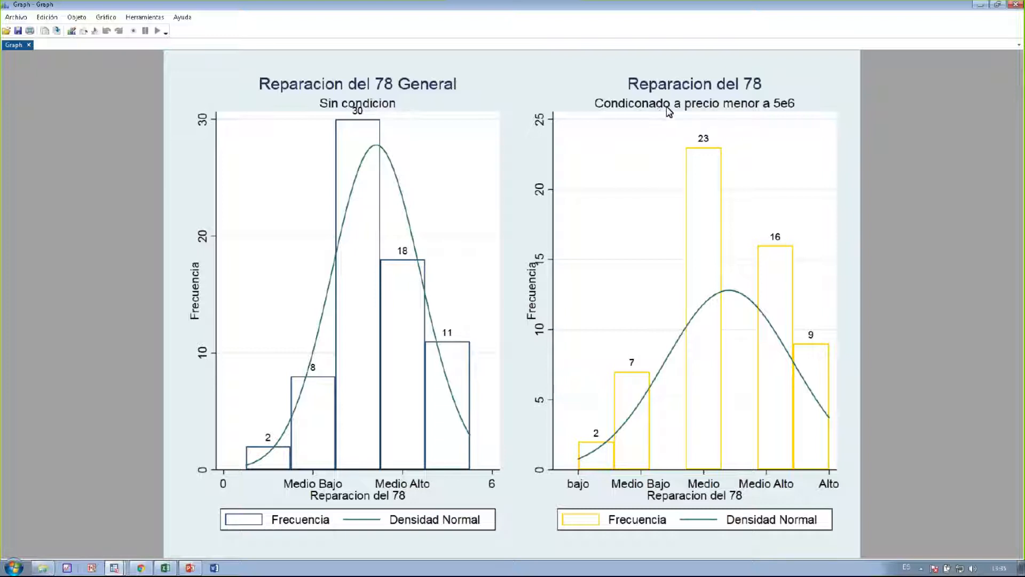
{"action": "left_click", "coordinate": [1016, 4]}
Title the combined graph "Histograma de reparacion del 78", name it rep78_combinado with replacement enabled, and generate it
{"action": "left_click", "coordinate": [323, 266]}
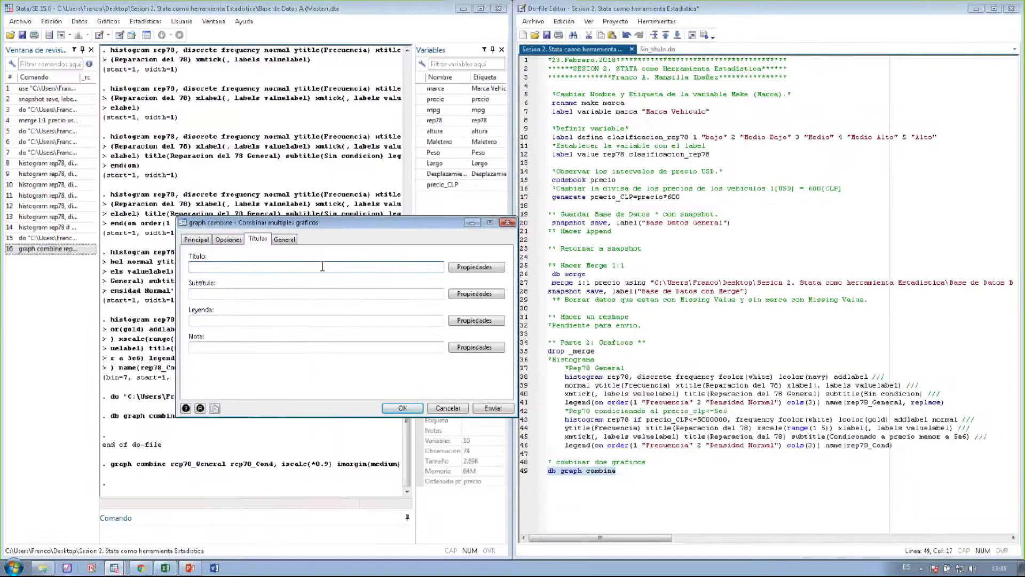
{"action": "type", "text": "Histograma de reparacion del 78"}
{"action": "left_click", "coordinate": [285, 240]}
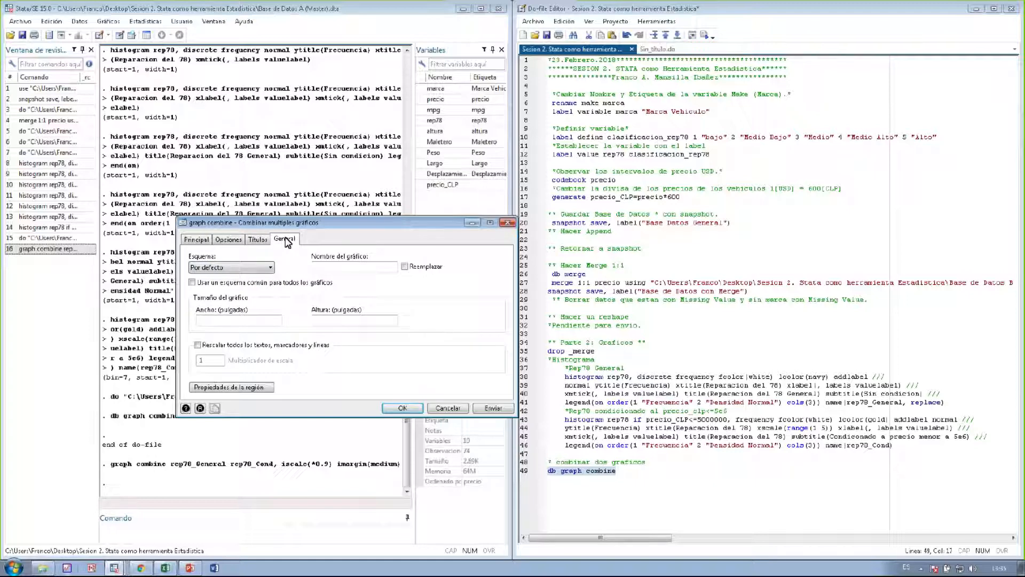
{"action": "left_click", "coordinate": [322, 267]}
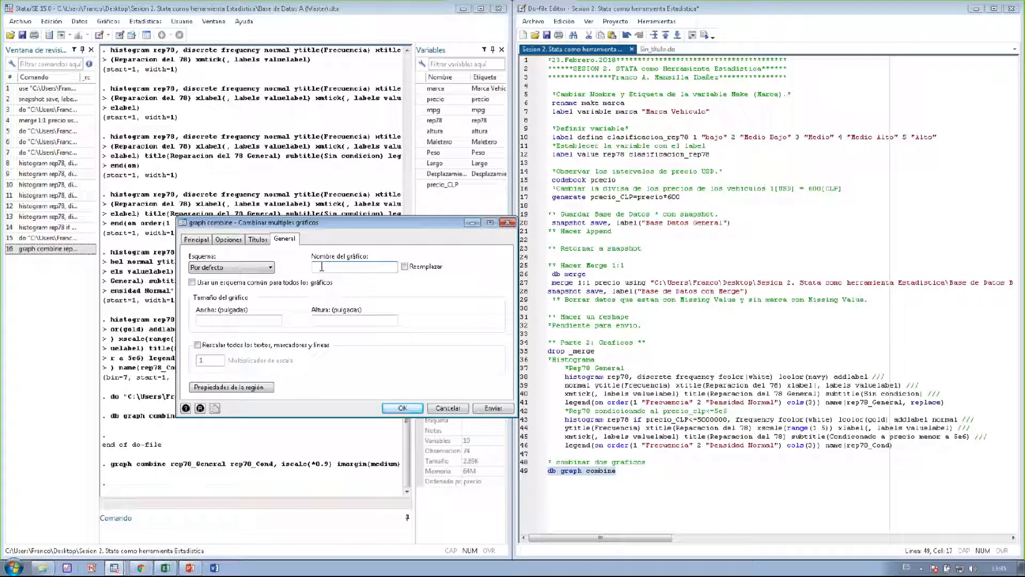
{"action": "type", "text": "rep78_combinado"}
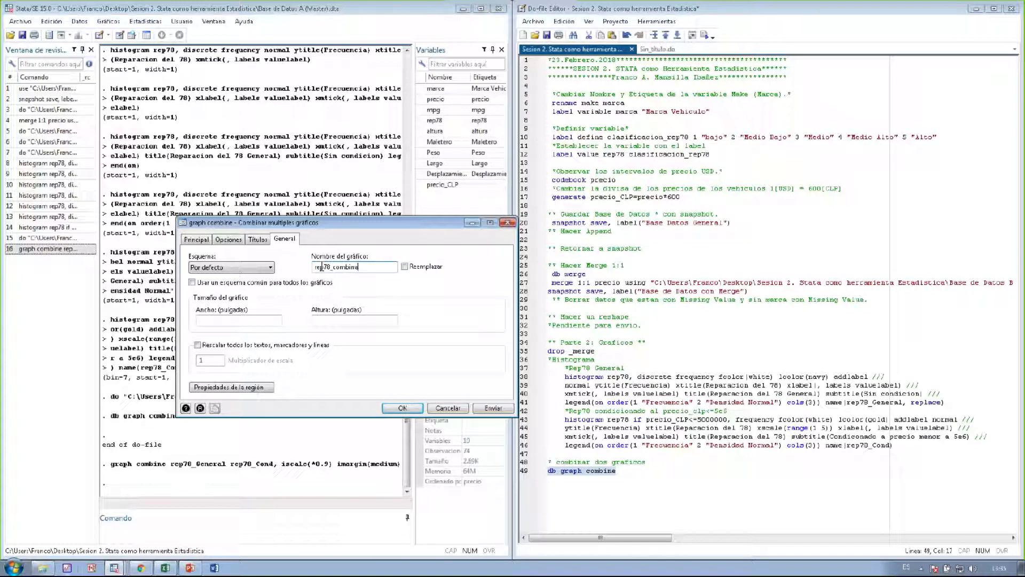
{"action": "left_click", "coordinate": [414, 272]}
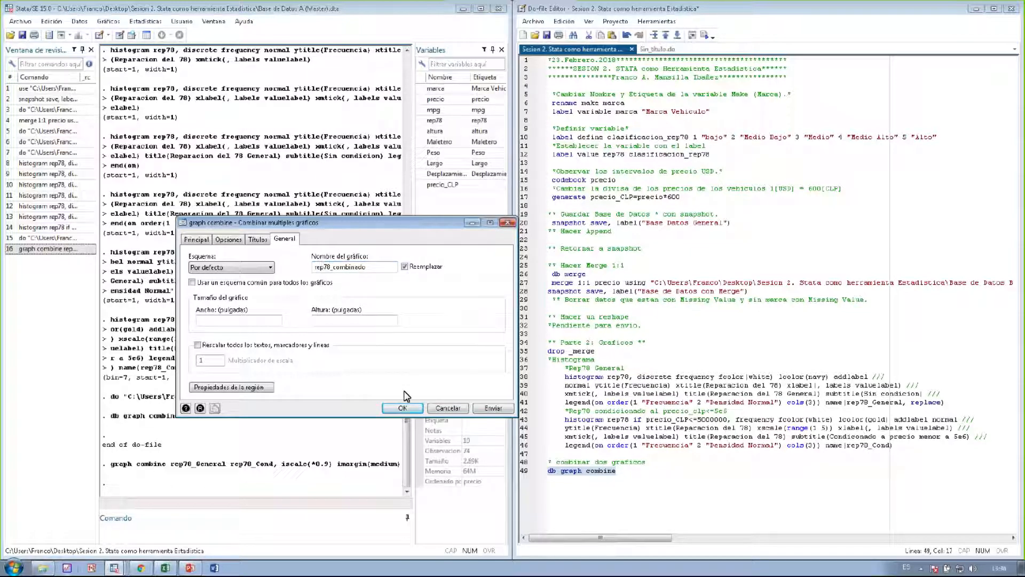
{"action": "left_click", "coordinate": [407, 409]}
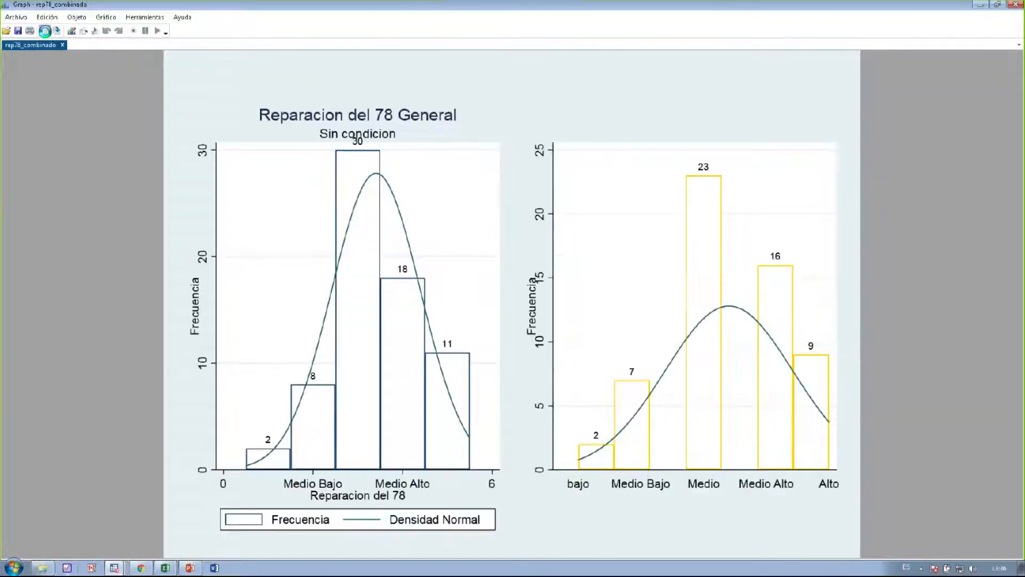
{"action": "left_click", "coordinate": [45, 31]}
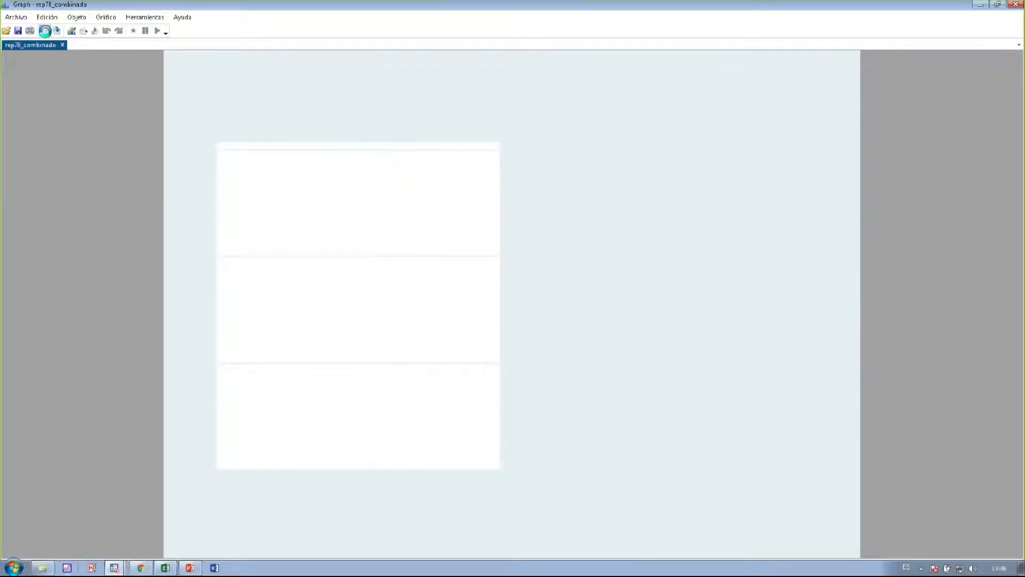
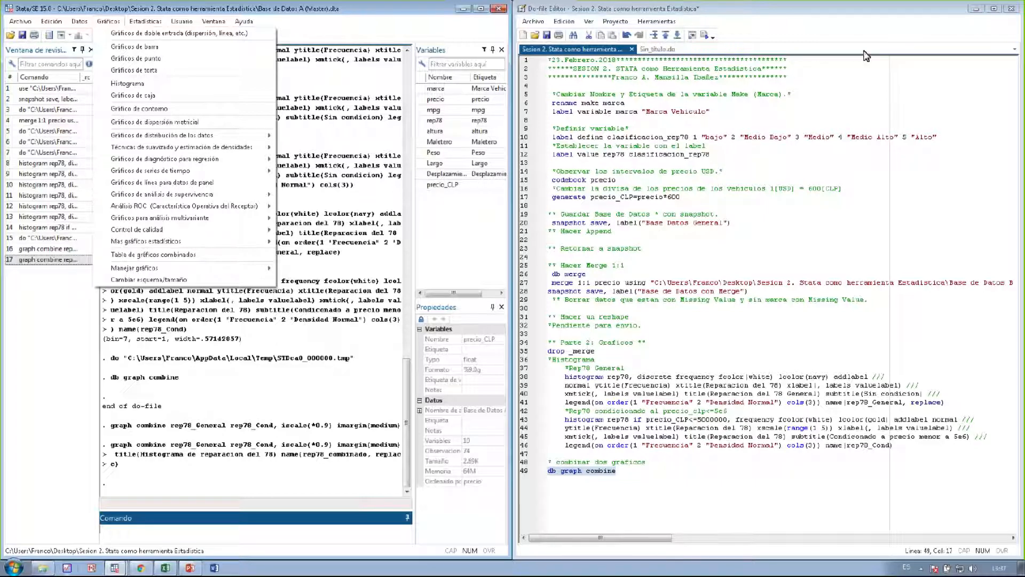
{"action": "left_click", "coordinate": [634, 15]}
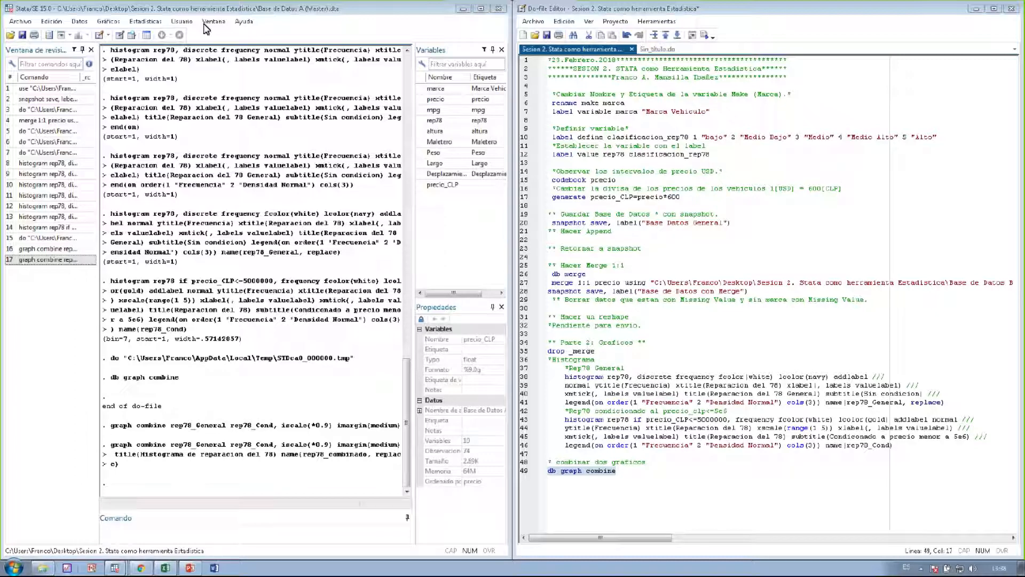
{"action": "left_click", "coordinate": [109, 22]}
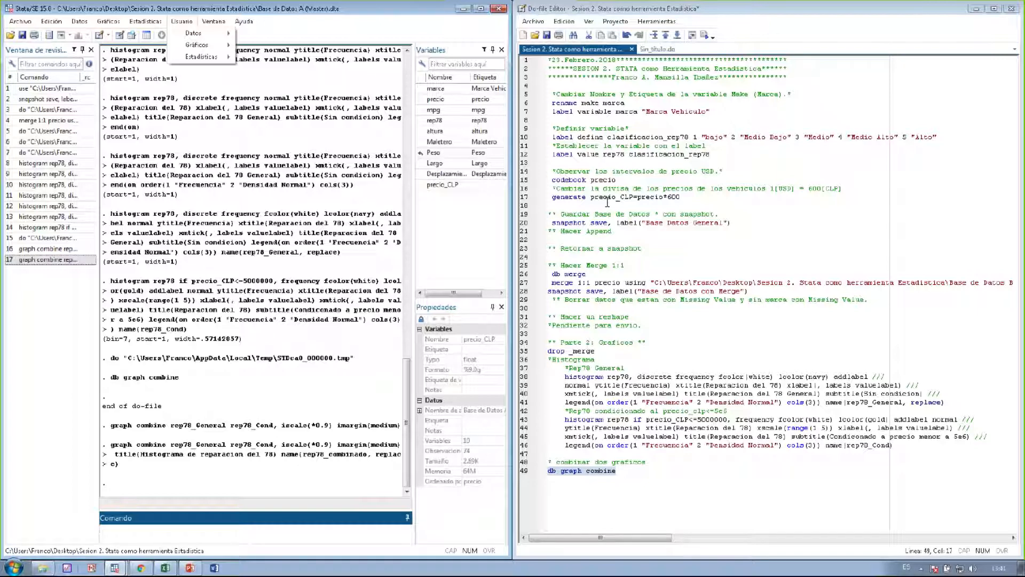
{"action": "left_click", "coordinate": [675, 273]}
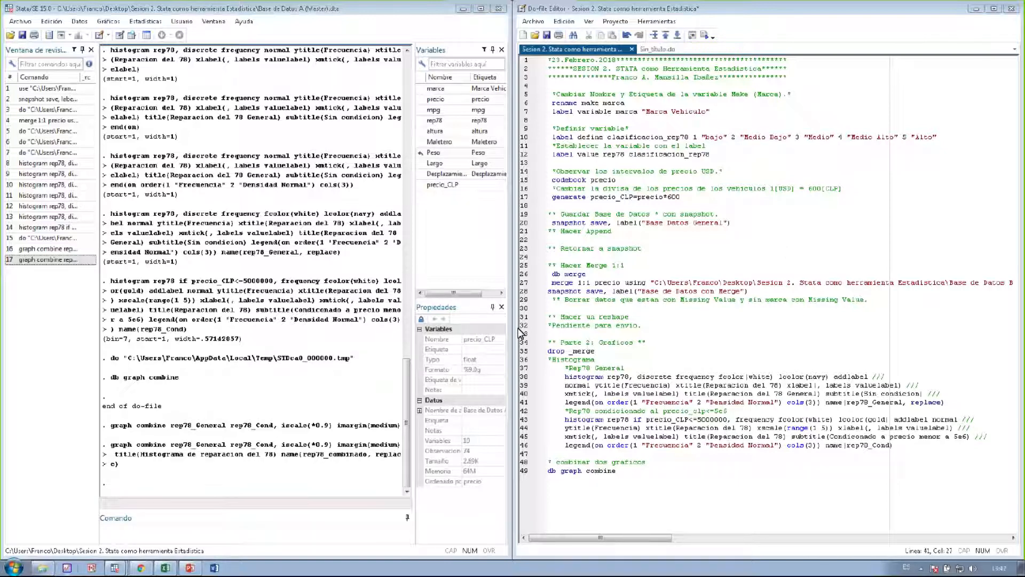
Add the comment "** Parte 3: Matriz" below the db graph combine line in the do-file, with blank lines after it
{"action": "left_click", "coordinate": [235, 537]}
{"action": "left_click", "coordinate": [564, 507]}
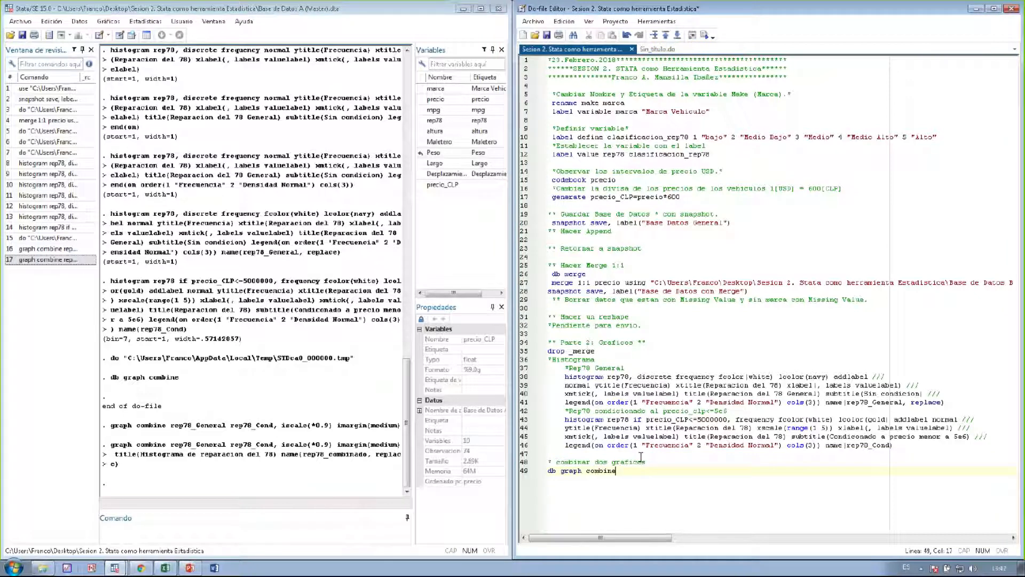
{"action": "key", "text": "Return"}
{"action": "key", "text": "Return"}
{"action": "type", "text": "** Parte 3: Matrix"}
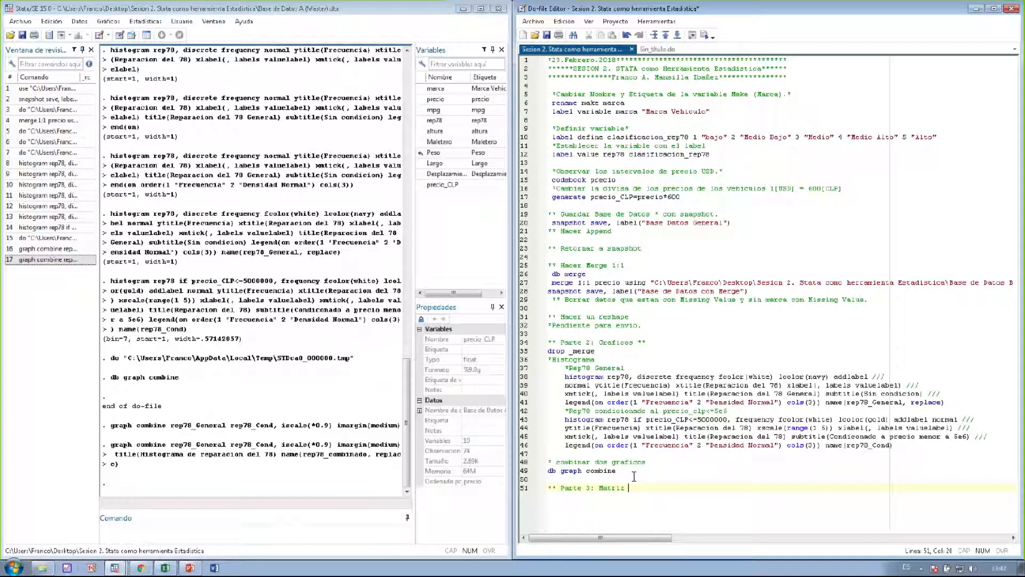
{"action": "key", "text": "Return"}
{"action": "key", "text": "Return"}
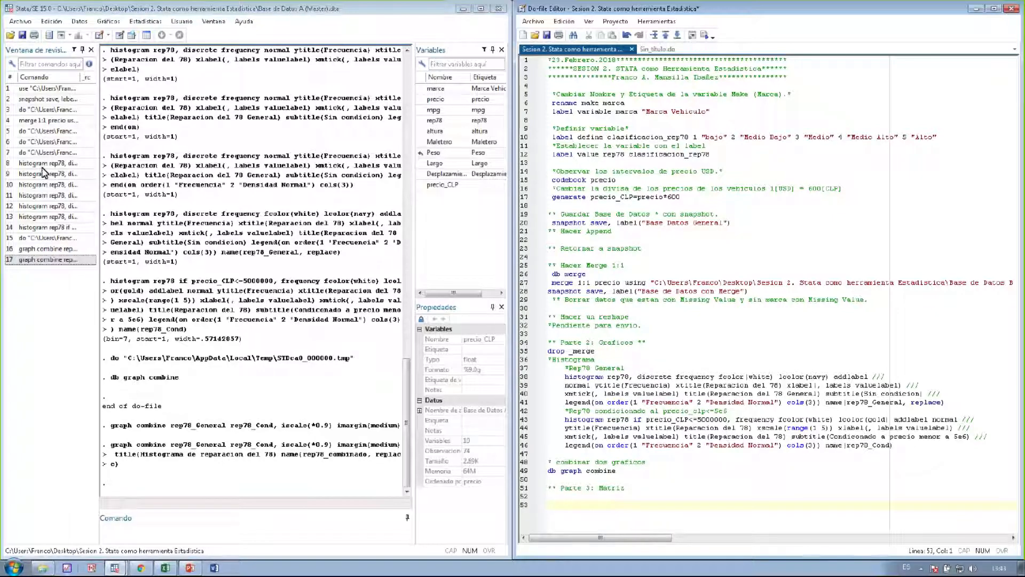
Look through the help introduction for the Mata matrix language and close it
{"action": "left_click", "coordinate": [78, 24]}
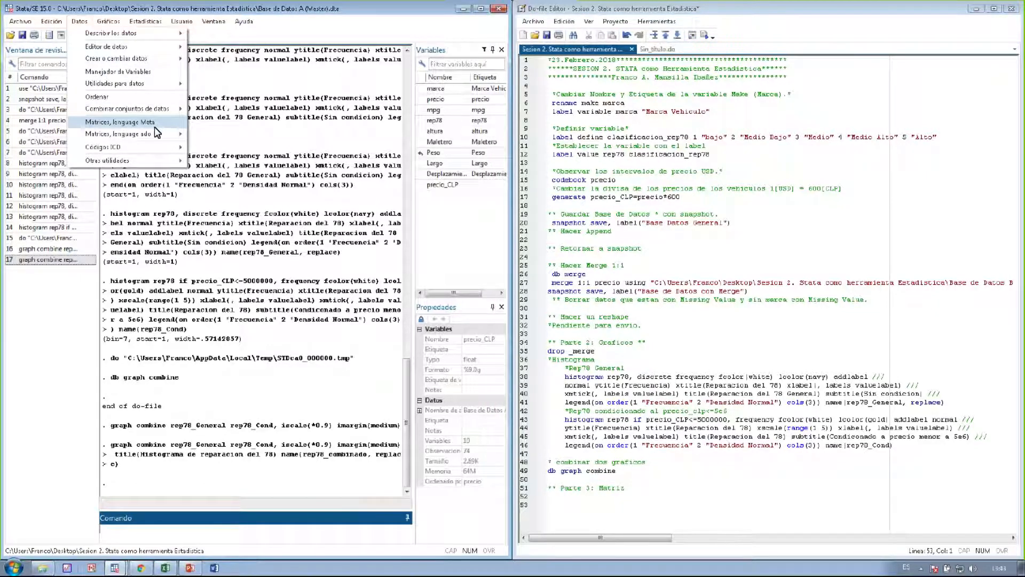
{"action": "mouse_move", "coordinate": [163, 138]}
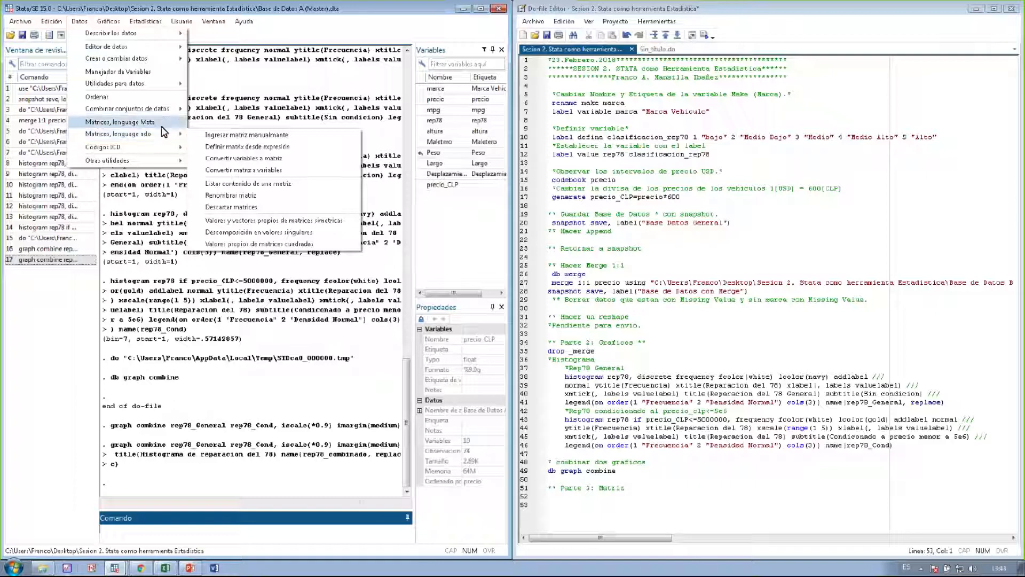
{"action": "left_click", "coordinate": [155, 123]}
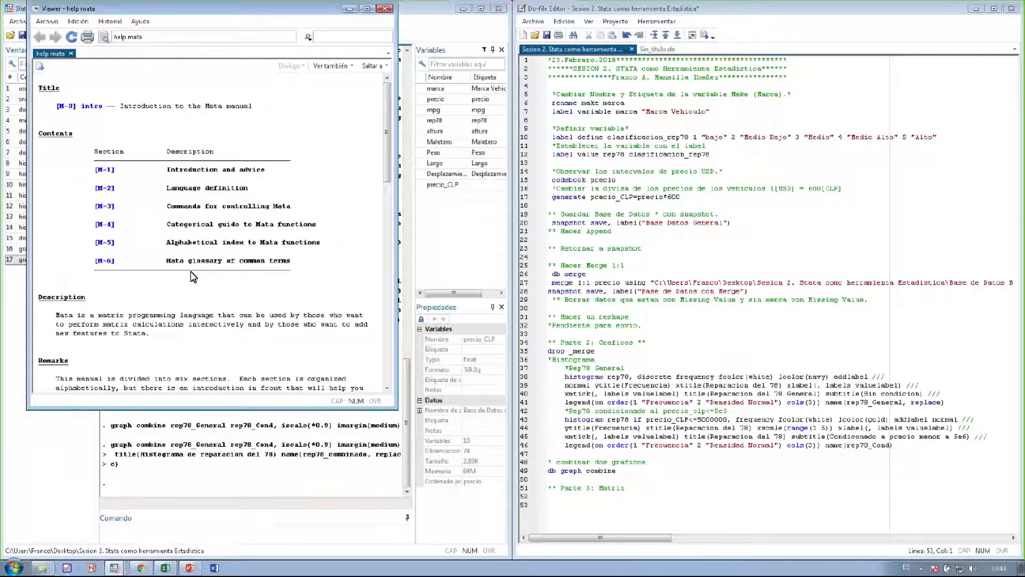
{"action": "scroll", "coordinate": [193, 277], "scroll_direction": "down", "scroll_amount": 15}
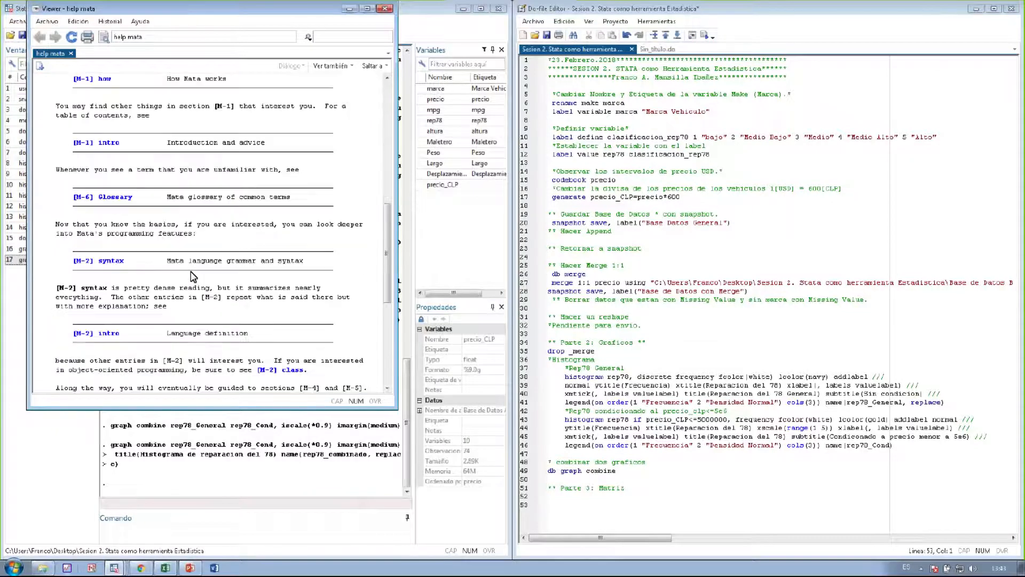
{"action": "scroll", "coordinate": [188, 265], "scroll_direction": "down", "scroll_amount": 5}
{"action": "scroll", "coordinate": [188, 265], "scroll_direction": "up", "scroll_amount": 20}
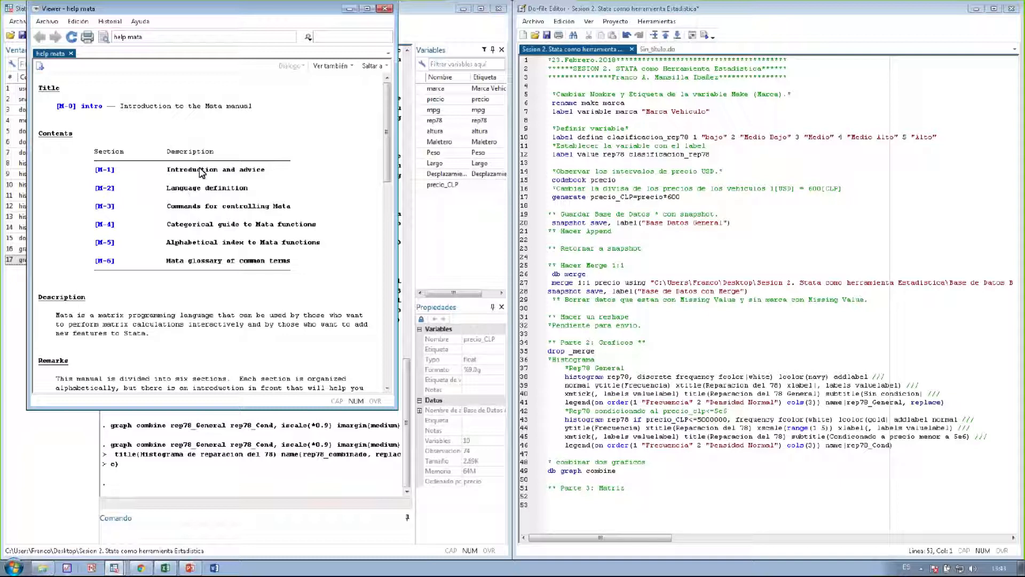
{"action": "left_click", "coordinate": [385, 9]}
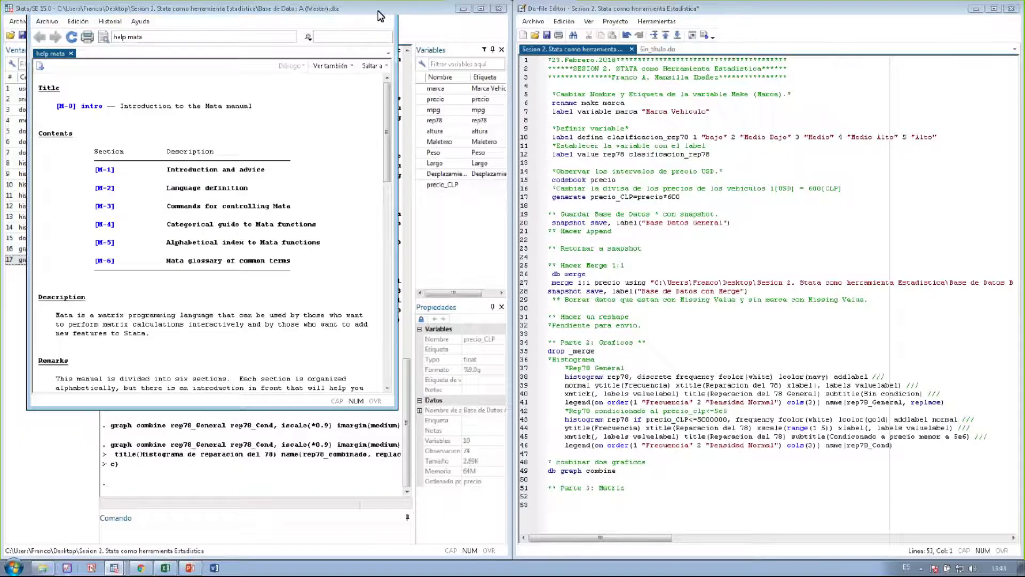
Open the dialog for entering an ado-language matrix manually and name the matrix prueba
{"action": "left_click", "coordinate": [112, 21]}
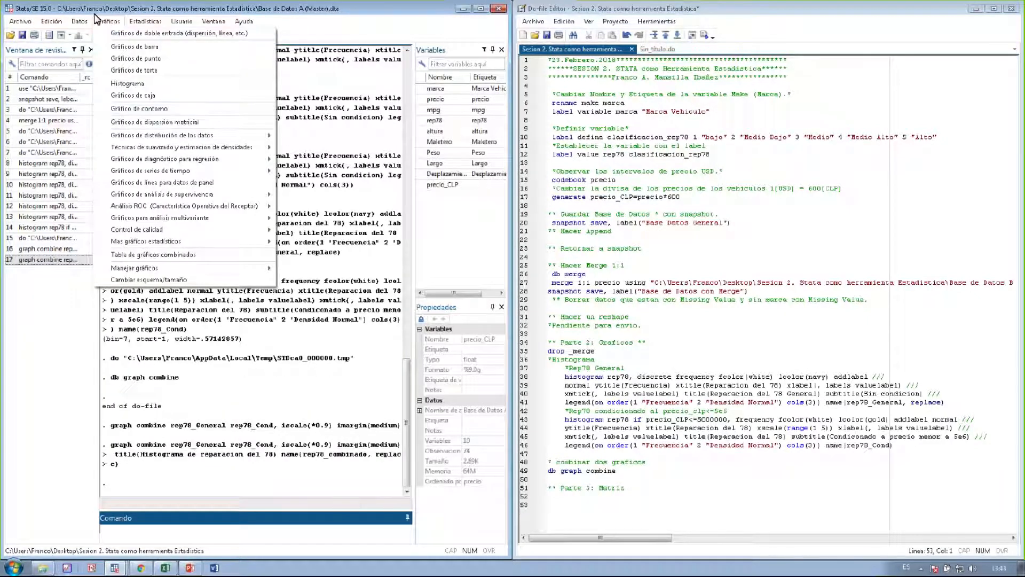
{"action": "mouse_move", "coordinate": [80, 21]}
{"action": "mouse_move", "coordinate": [173, 134]}
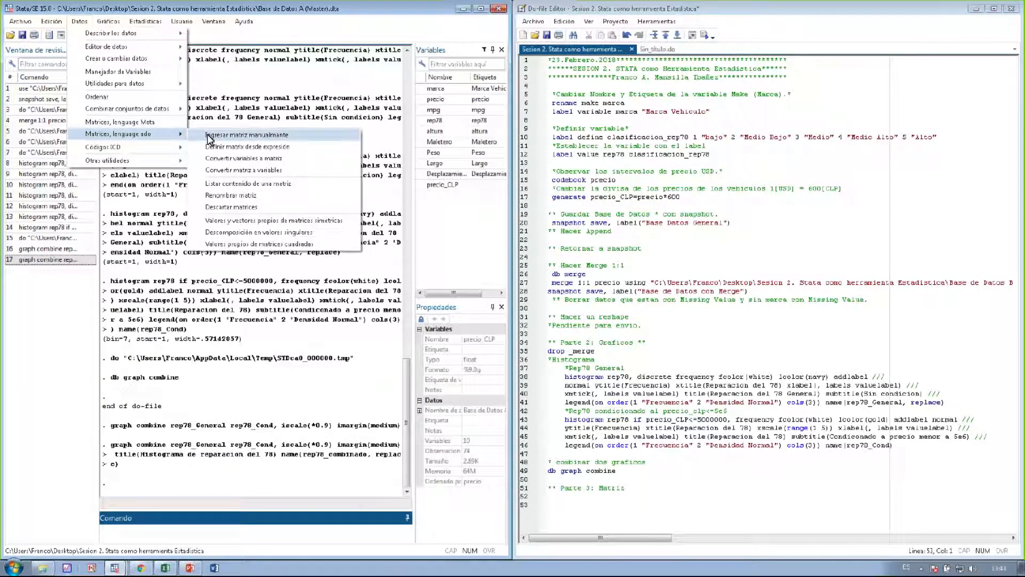
{"action": "left_click", "coordinate": [211, 134]}
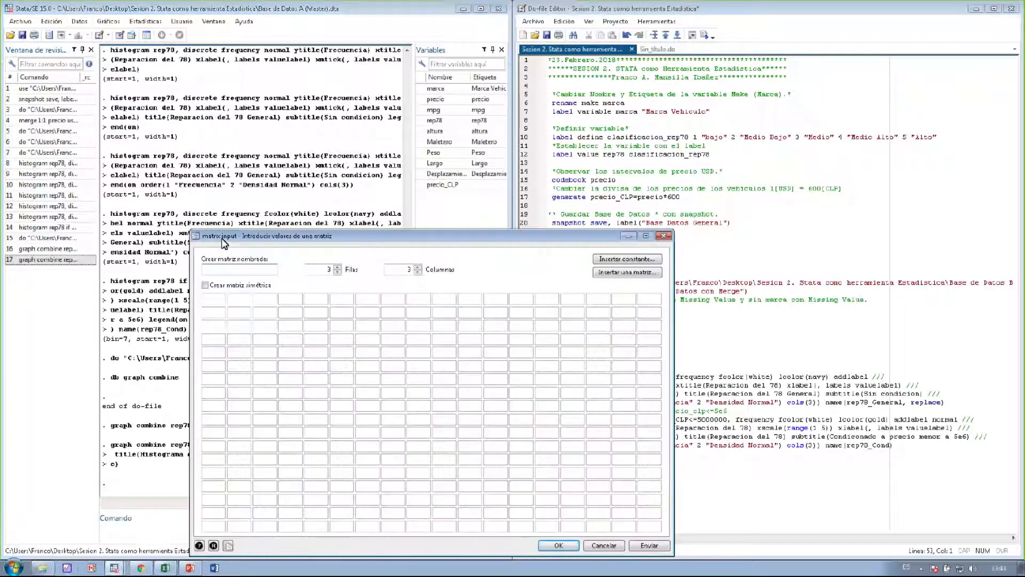
{"action": "left_click_drag", "start_coordinate": [220, 237], "coordinate": [201, 91]}
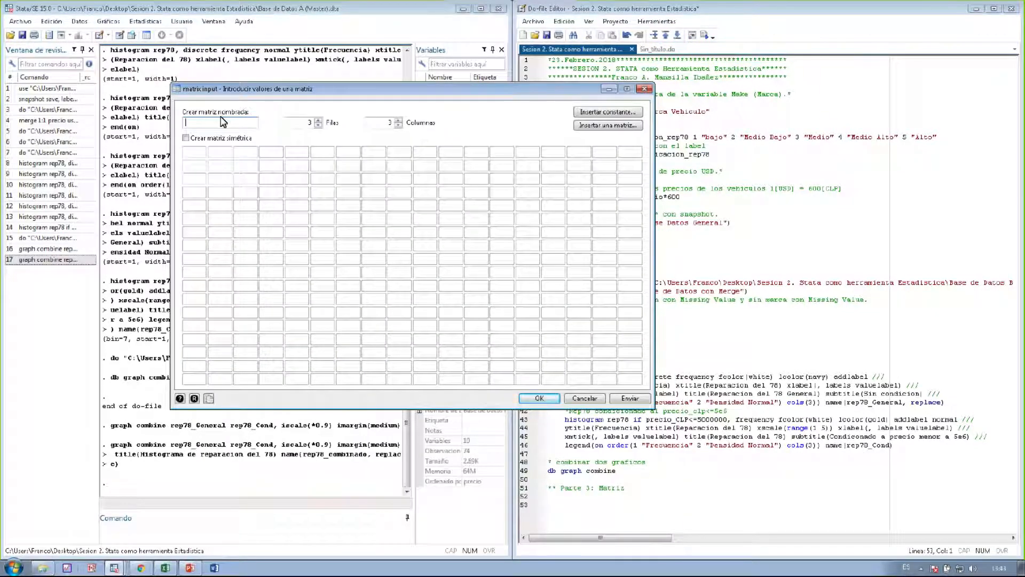
{"action": "type", "text": "prueba"}
Fill the 3x3 matrix with rows 1, 2, 4; 6, 2, 8; and 12, 20, 30, and create it
{"action": "left_click", "coordinate": [202, 150]}
{"action": "type", "text": "1"}
{"action": "left_click", "coordinate": [224, 154]}
{"action": "left_click", "coordinate": [238, 153]}
{"action": "type", "text": "4"}
{"action": "left_click", "coordinate": [191, 162]}
{"action": "type", "text": "6"}
{"action": "left_click", "coordinate": [214, 166]}
{"action": "type", "text": "2"}
{"action": "left_click", "coordinate": [241, 167]}
{"action": "type", "text": "8"}
{"action": "left_click", "coordinate": [200, 179]}
{"action": "type", "text": "12"}
{"action": "left_click", "coordinate": [214, 180]}
{"action": "type", "text": "7"}
{"action": "type", "text": "0"}
{"action": "key", "text": "Return"}
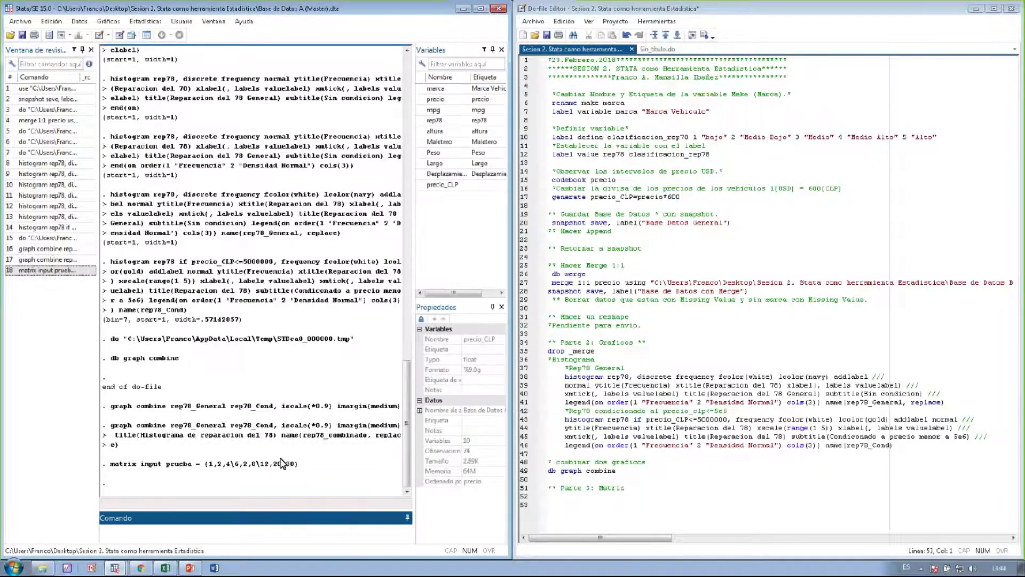
{"action": "left_click_drag", "start_coordinate": [53, 414], "coordinate": [353, 499]}
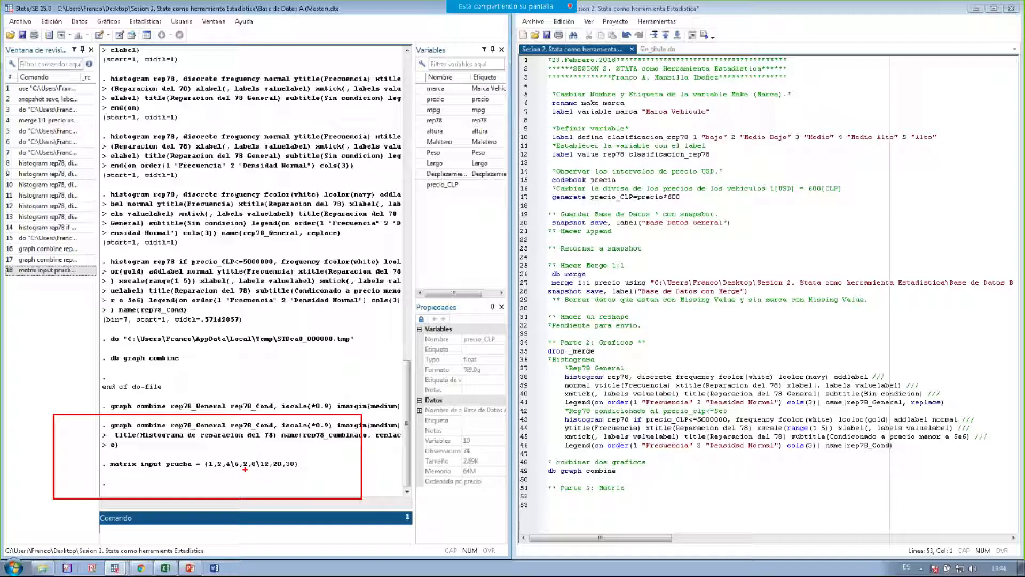
{"action": "key", "text": "Escape"}
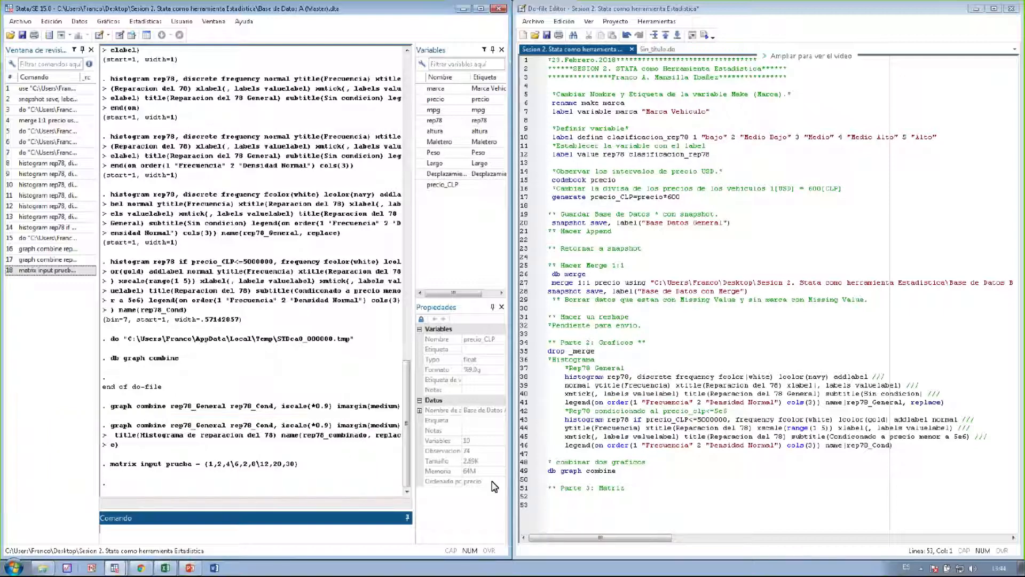
Write matrix A = (1,2,3\4,5,6\7,8,9) beneath the Parte 3 comment in the do-file
{"action": "left_click", "coordinate": [571, 508]}
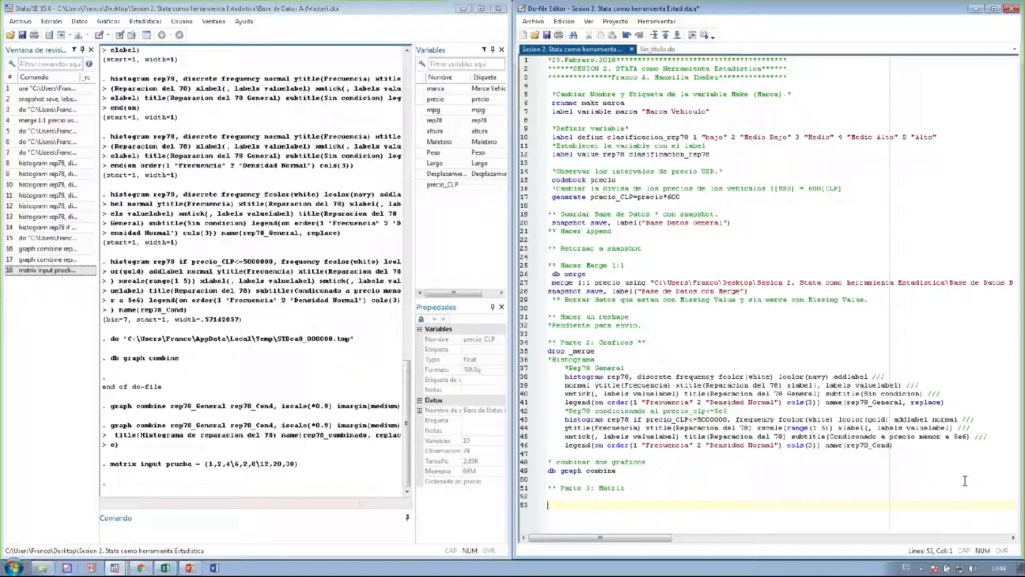
{"action": "left_click", "coordinate": [561, 499]}
{"action": "type", "text": "matrix A"}
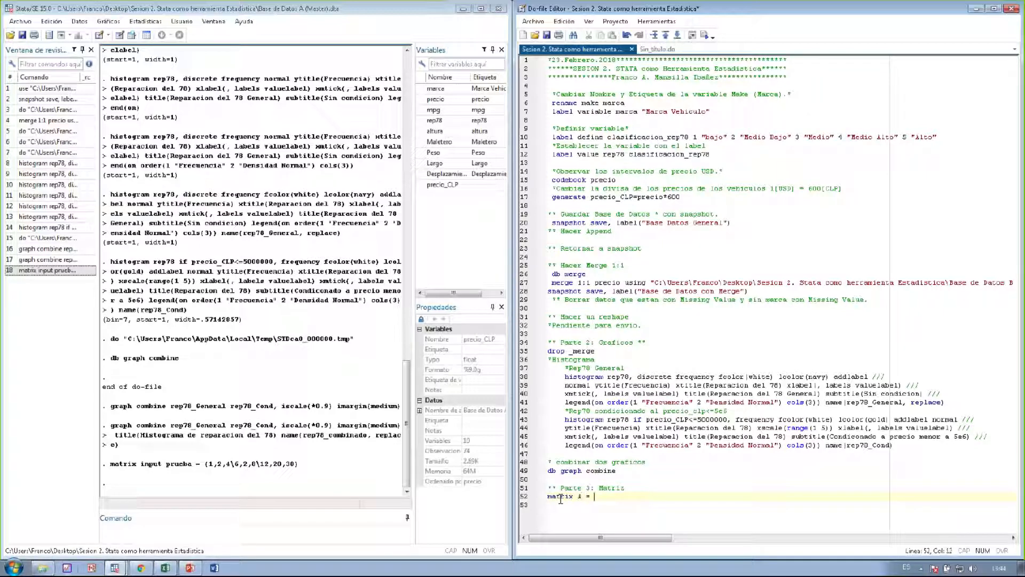
{"action": "type", "text": " = (1,2,3"}
{"action": "type", "text": ")"}
{"action": "type", "text": "4,5,6,"}
{"action": "key", "text": "BackSpace"}
{"action": "type", "text": "\\7,8,9)"}
{"action": "left_click", "coordinate": [626, 497]}
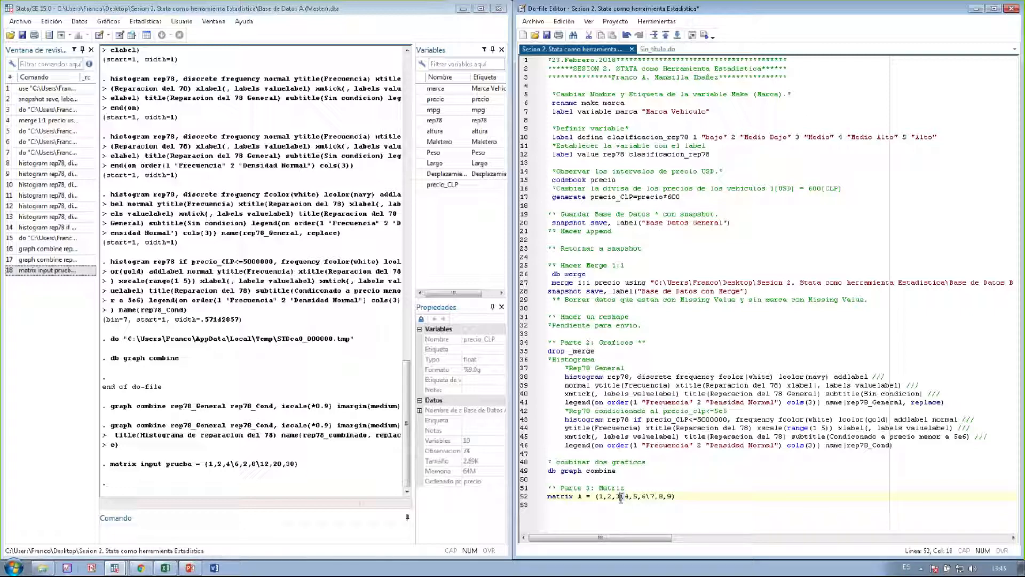
{"action": "key", "text": "Right"}
{"action": "key", "text": "Right"}
{"action": "key", "text": "Right"}
{"action": "key", "text": "Right"}
{"action": "key", "text": "Right"}
{"action": "key", "text": "Right"}
{"action": "key", "text": "Right"}
{"action": "key", "text": "Right"}
{"action": "key", "text": "Right"}
{"action": "key", "text": "Right"}
{"action": "key", "text": "Right"}
{"action": "key", "text": "Right"}
{"action": "key", "text": "Right"}
{"action": "type", "text": "//"}
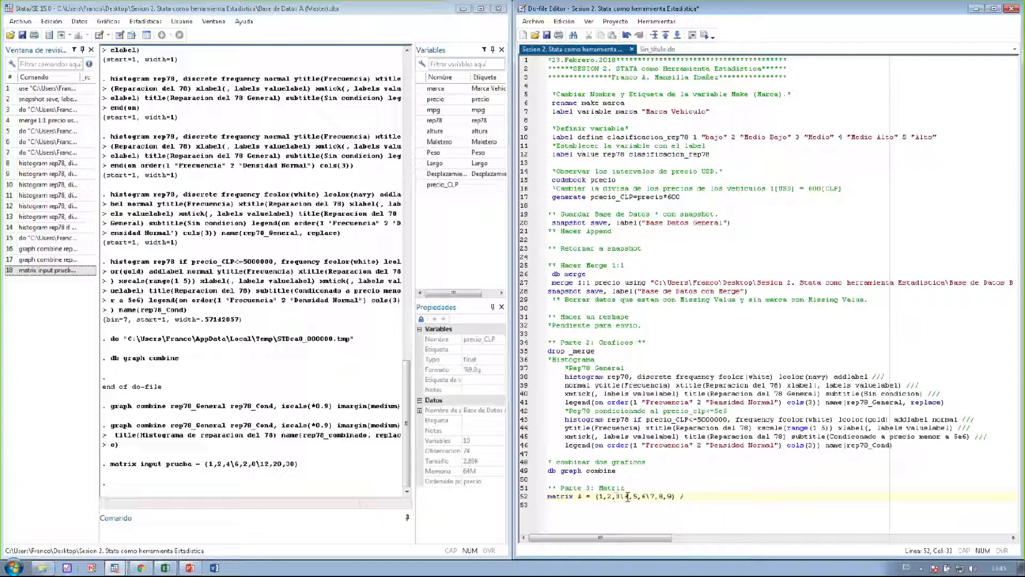
{"action": "left_click", "coordinate": [682, 496]}
Write matrix list A beneath the matrix A definition and run only those two lines
{"action": "left_click", "coordinate": [523, 497]}
{"action": "left_click", "coordinate": [548, 505]}
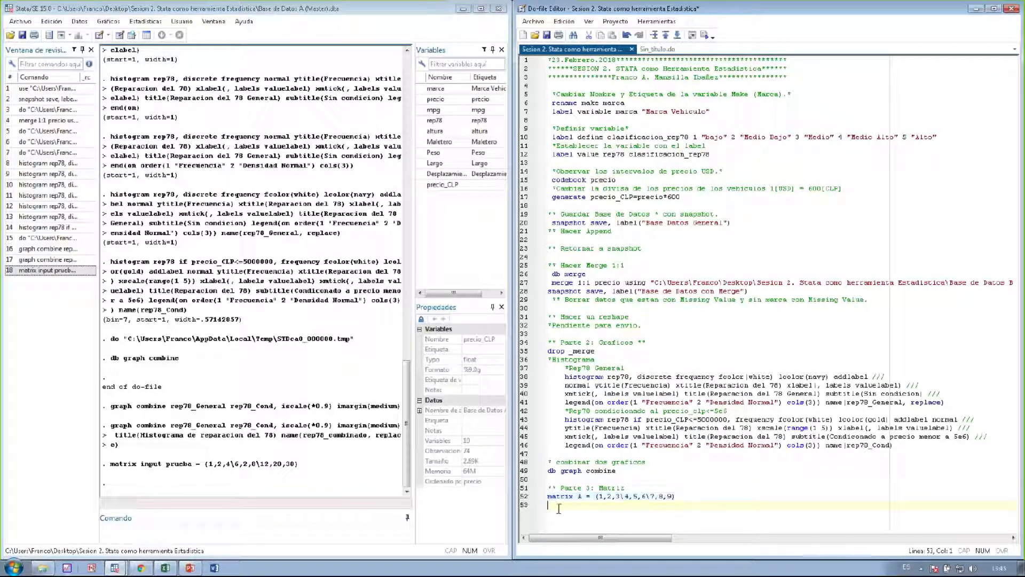
{"action": "type", "text": "matrix list A"}
{"action": "left_click_drag", "start_coordinate": [526, 497], "coordinate": [526, 509]}
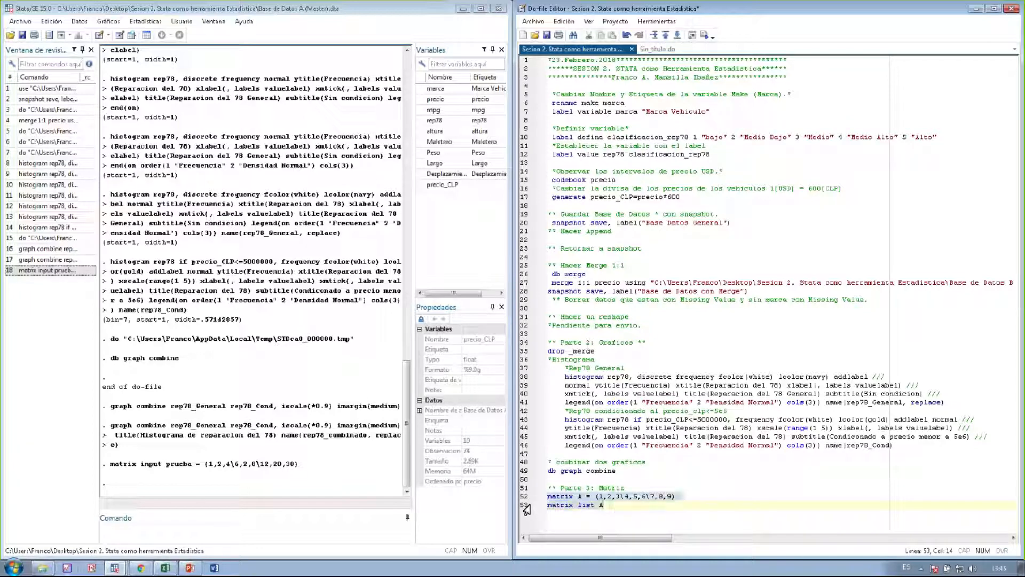
{"action": "left_click", "coordinate": [704, 35]}
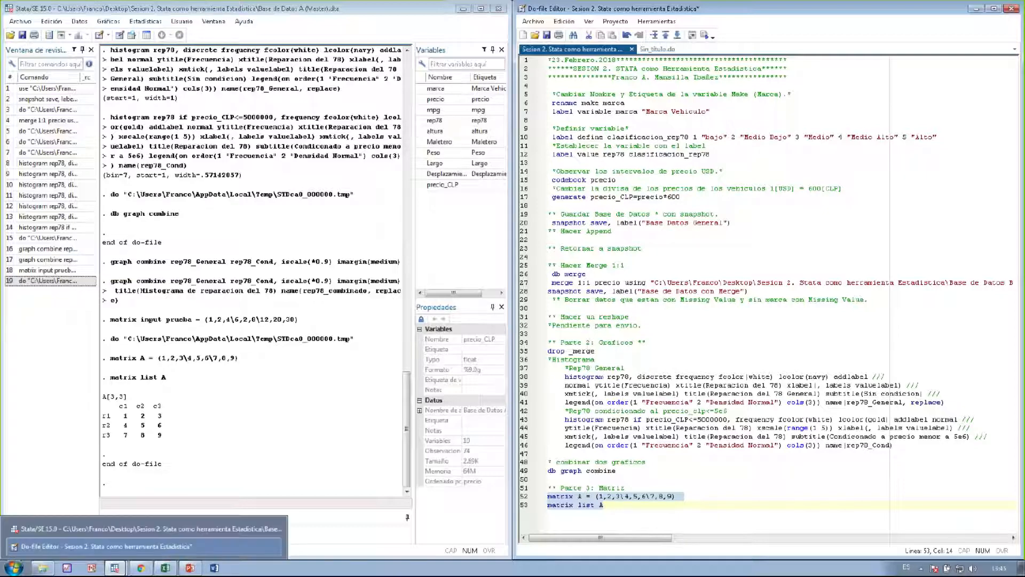
Write matrix B = (11,12,13\14,.,16\17,18,19) below the matrix A commands, separated by a blank line, and add several empty lines after it
{"action": "left_click", "coordinate": [615, 515]}
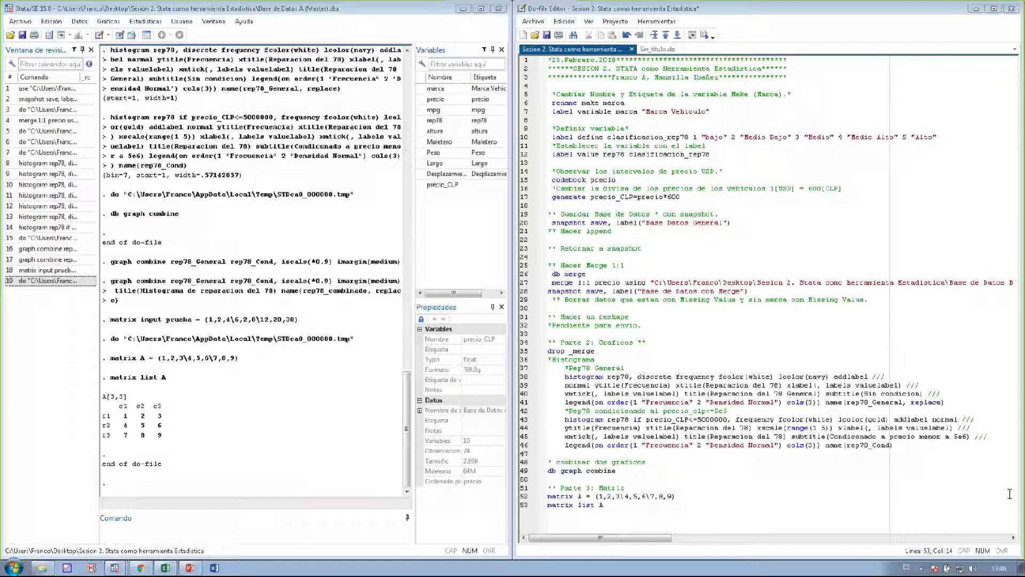
{"action": "left_click", "coordinate": [560, 511]}
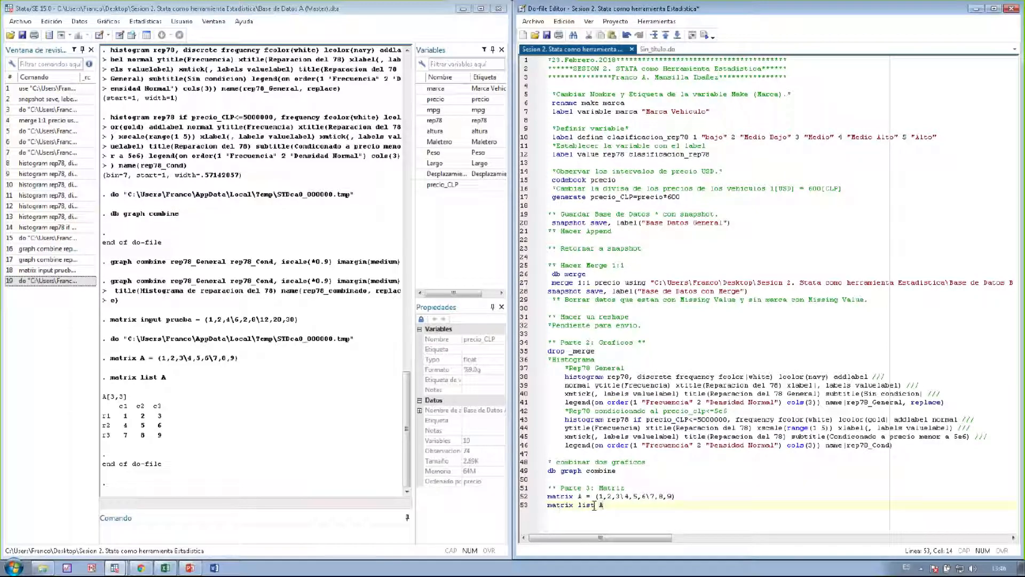
{"action": "key", "text": "Return"}
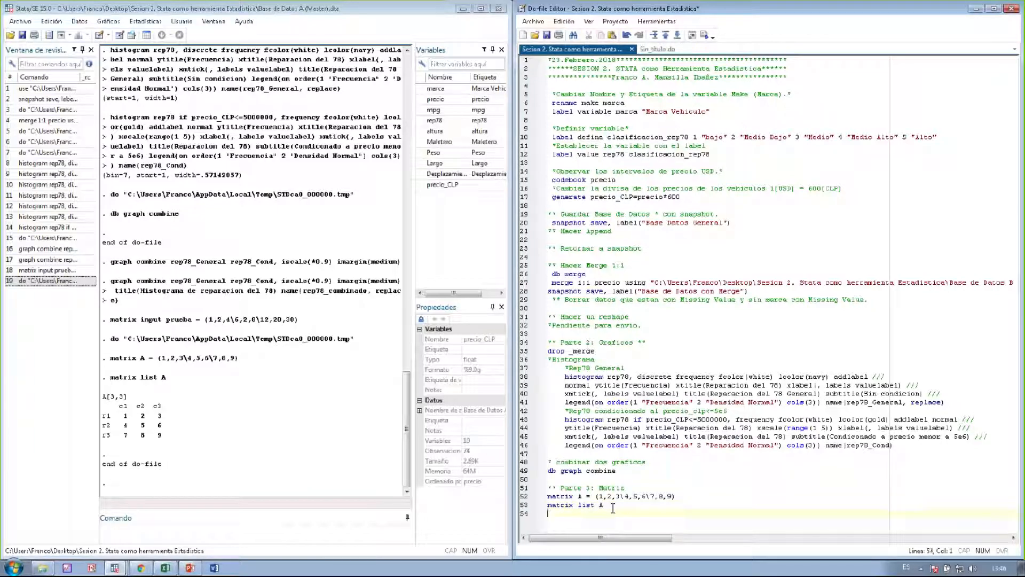
{"action": "key", "text": "Return"}
{"action": "type", "text": "matrix B = (11,12,13\\14,.,16\\17,18,19)"}
{"action": "key", "text": "Return"}
{"action": "key", "text": "Return"}
{"action": "key", "text": "Return"}
{"action": "key", "text": "Return"}
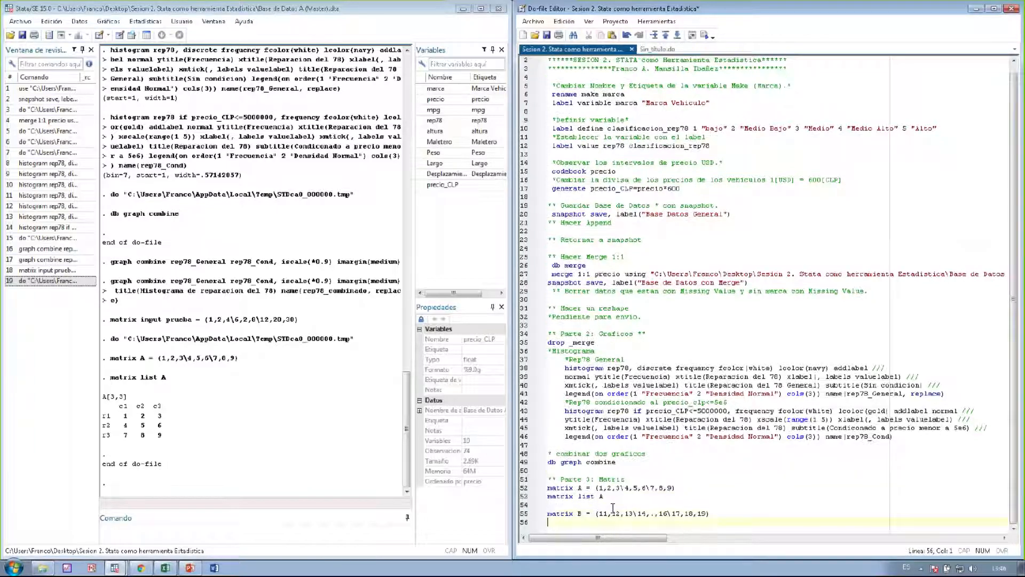
{"action": "key", "text": "Return"}
{"action": "key", "text": "Return"}
{"action": "key", "text": "Return"}
{"action": "key", "text": "Return"}
{"action": "key", "text": "Return"}
{"action": "key", "text": "Return"}
{"action": "key", "text": "Return"}
{"action": "key", "text": "Return"}
{"action": "key", "text": "Return"}
{"action": "key", "text": "Return"}
{"action": "key", "text": "Return"}
{"action": "key", "text": "Return"}
{"action": "key", "text": "Return"}
{"action": "key", "text": "Return"}
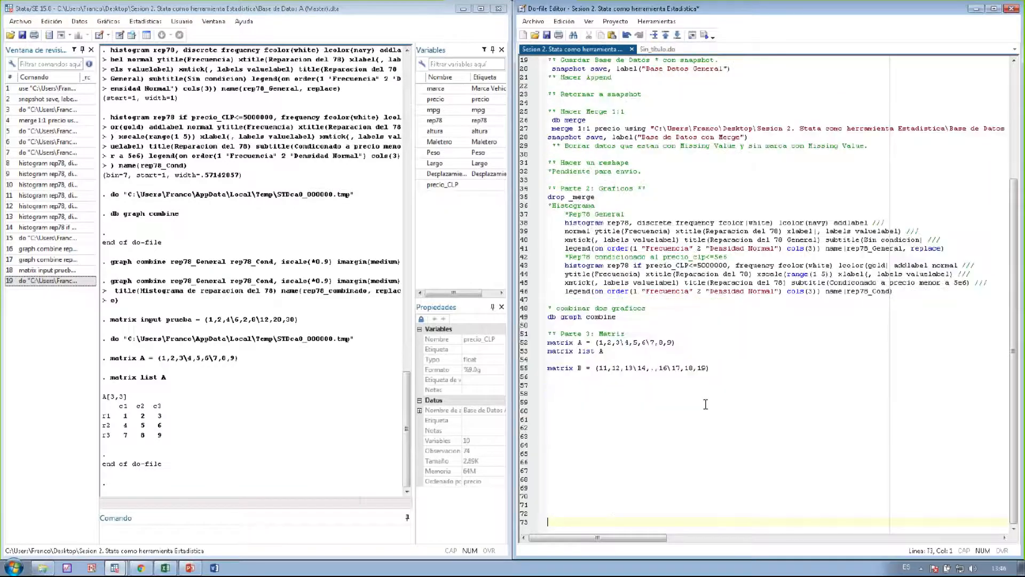
Write matrix list B beneath the matrix B definition and run only those two lines
{"action": "left_click", "coordinate": [714, 376]}
{"action": "type", "text": "matrix list B"}
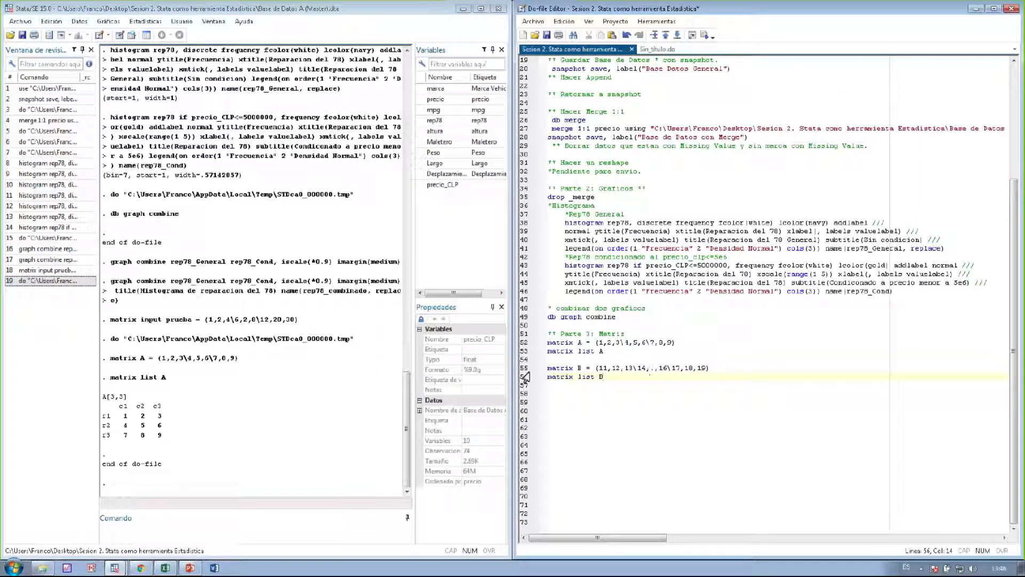
{"action": "left_click_drag", "start_coordinate": [526, 368], "coordinate": [527, 386]}
{"action": "left_click", "coordinate": [693, 35]}
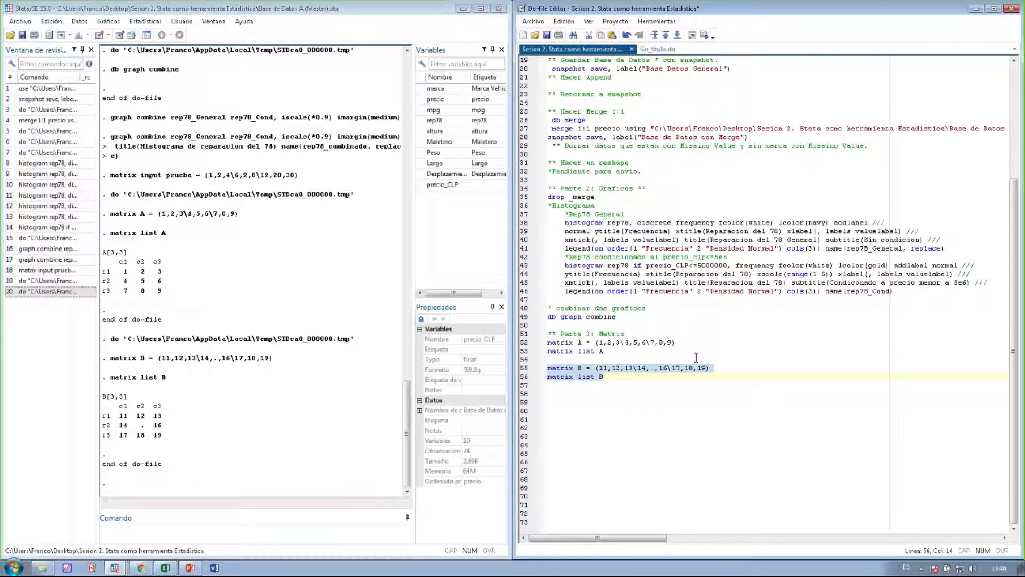
{"action": "left_click", "coordinate": [696, 382]}
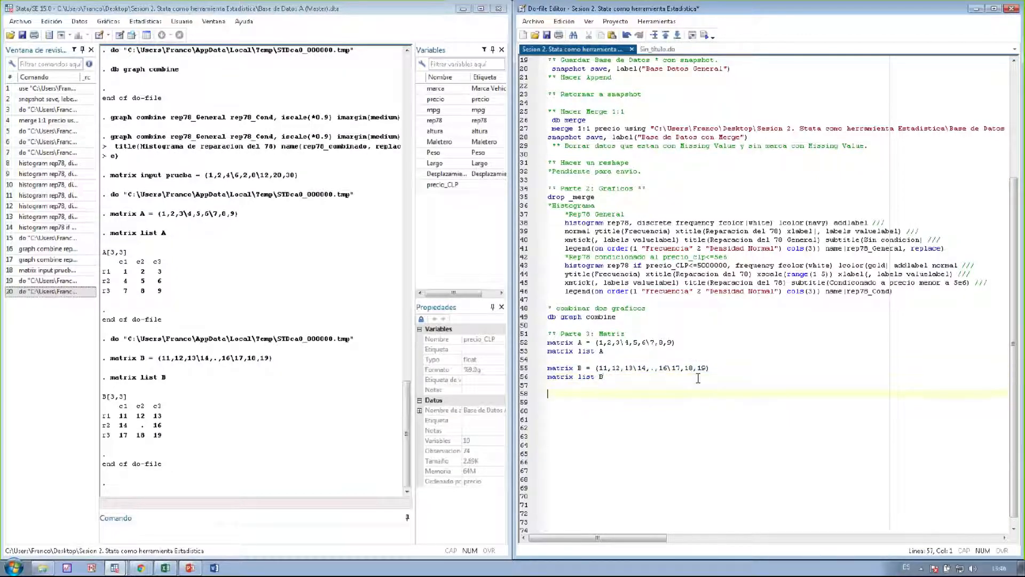
Write matrix C= A+B in the do-file below the matrix B commands, separated by a blank line
{"action": "key", "text": "Return"}
{"action": "type", "text": "matrix"}
{"action": "type", "text": " A"}
{"action": "type", "text": "= A+B"}
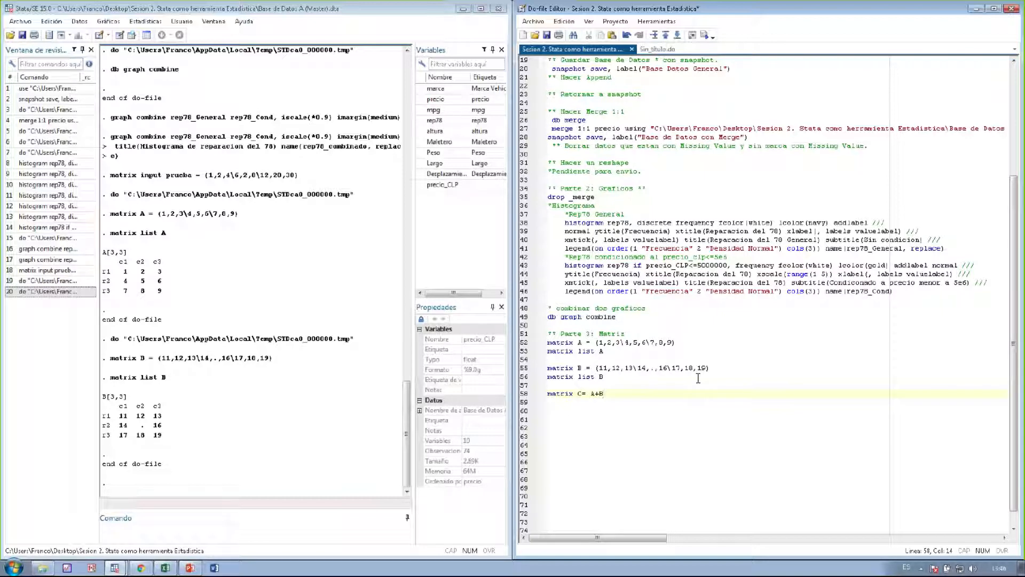
{"action": "key", "text": "Return"}
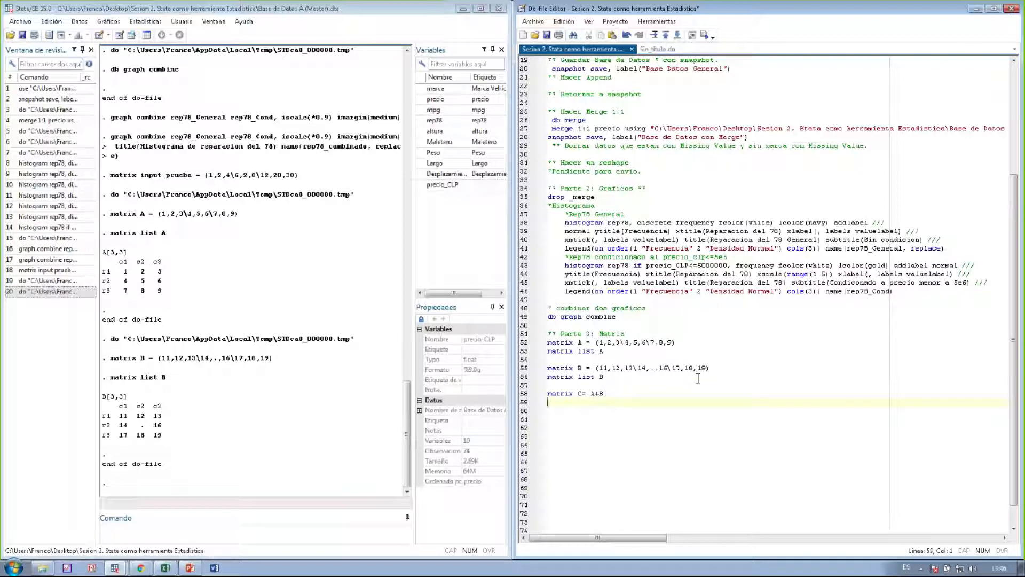
Write matrix At=A' on the line beneath the matrix C definition to transpose matrix A
{"action": "type", "text": "matrix"}
{"action": "type", "text": " A+"}
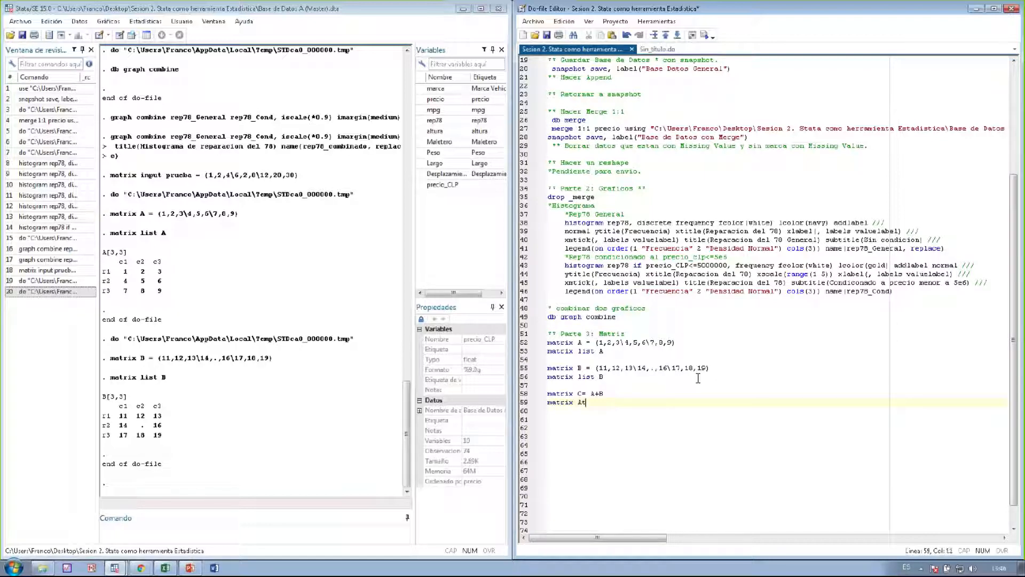
{"action": "type", "text": "="}
{"action": "type", "text": "A'"}
{"action": "key", "text": "Return"}
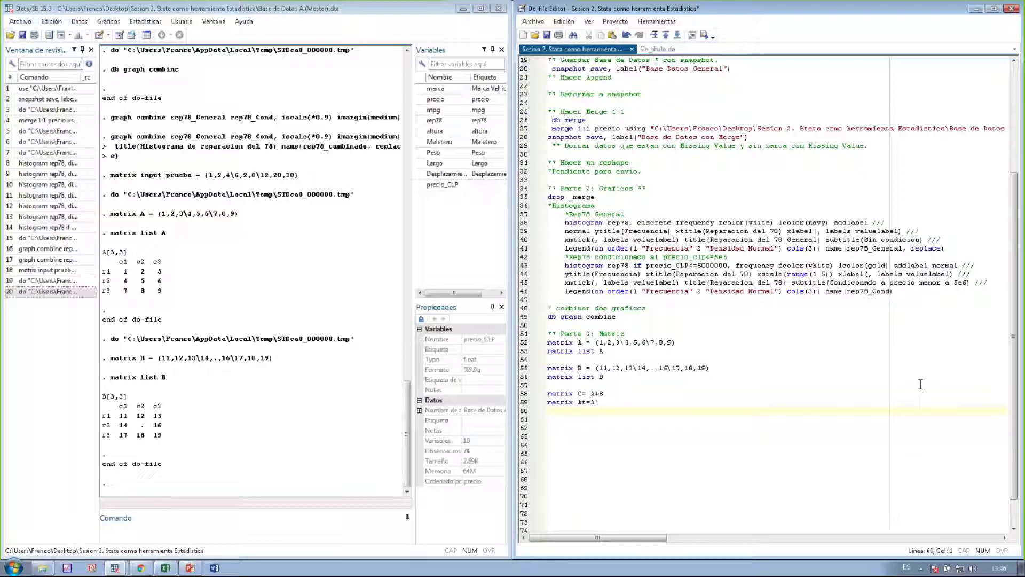
Write matrix Ain = inv(A) on the line beneath the transpose command to invert matrix A
{"action": "type", "text": "matr"}
{"action": "type", "text": "ix A 1"}
{"action": "type", "text": "n"}
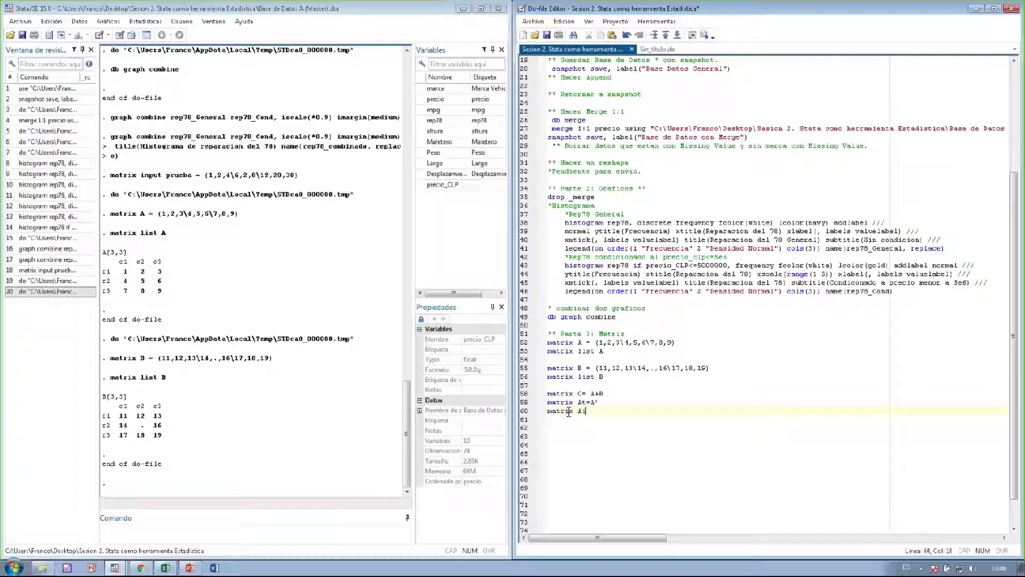
{"action": "type", "text": " = A"}
{"action": "key", "text": "BackSpace"}
{"action": "type", "text": "inv(A)"}
{"action": "key", "text": "Return"}
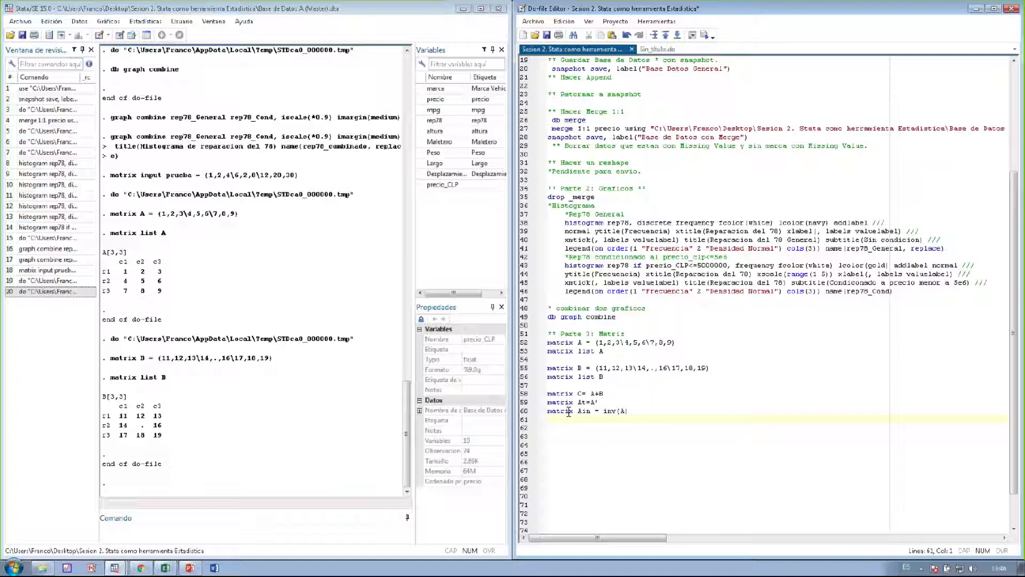
Write matrix list Ain beneath the inverse definition and run the four lines from matrix C through this listing
{"action": "type", "text": "matrix list Ain"}
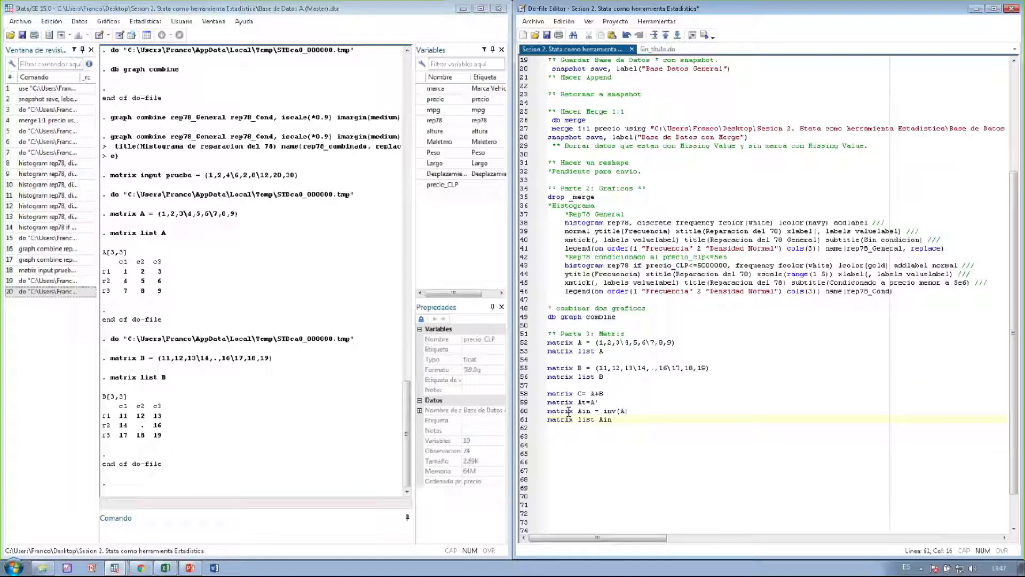
{"action": "left_click_drag", "start_coordinate": [530, 420], "coordinate": [526, 395]}
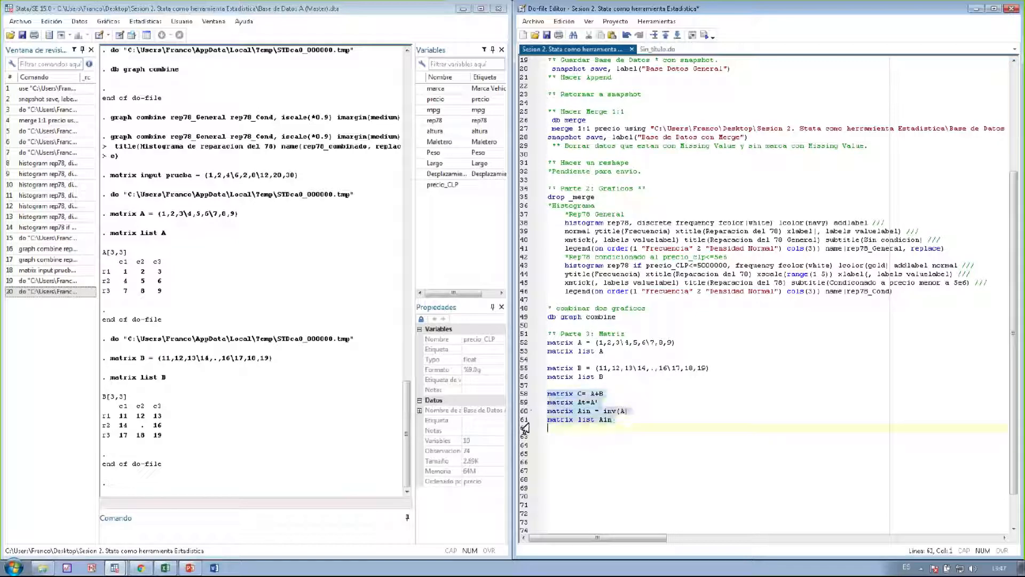
{"action": "left_click", "coordinate": [705, 35]}
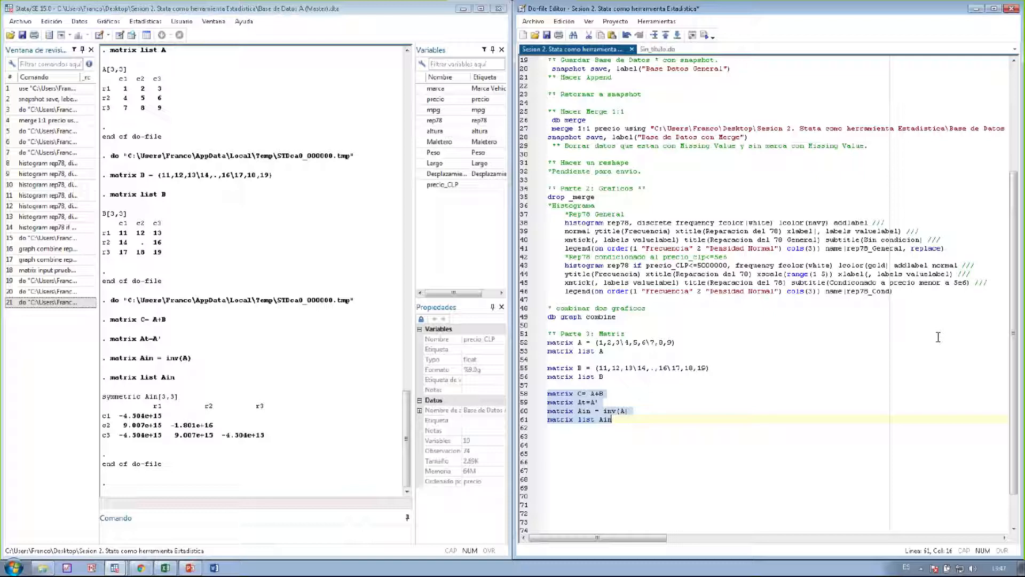
Write matrix ident = I(3) below the Ain commands, separated by a blank line, and run only that line
{"action": "left_click", "coordinate": [622, 425]}
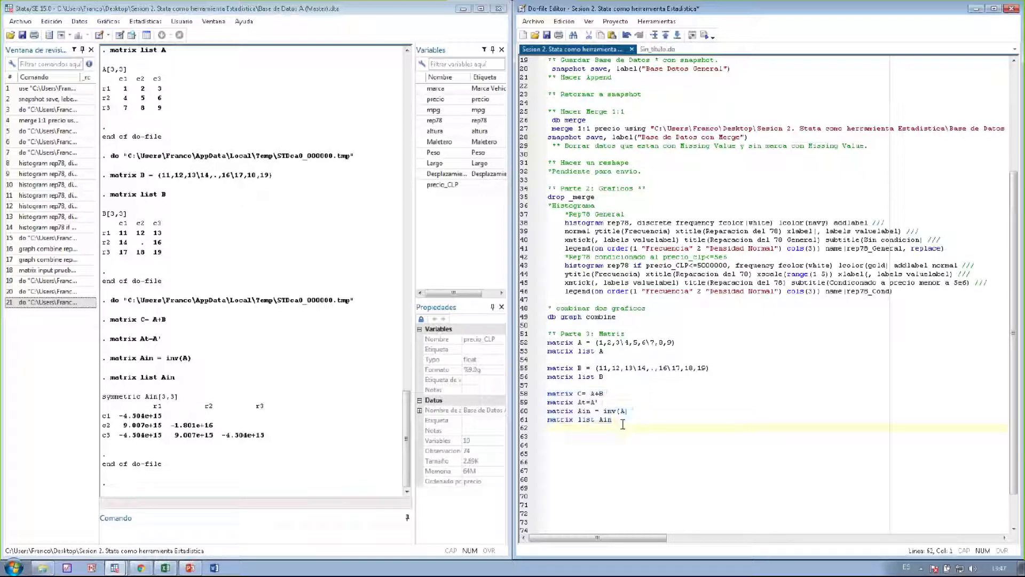
{"action": "key", "text": "Return"}
{"action": "type", "text": "matrix i"}
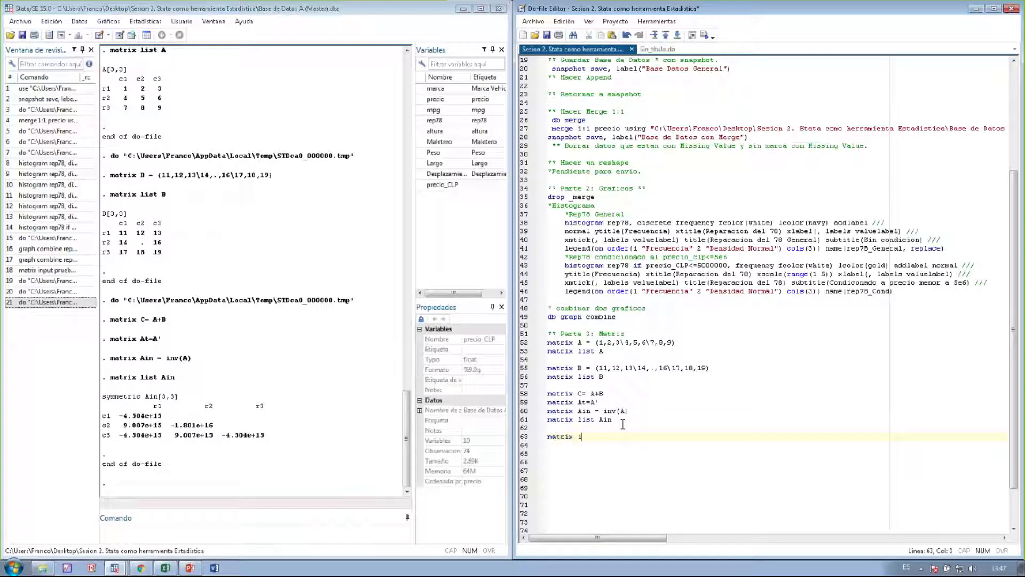
{"action": "type", "text": "dent = I(3"}
{"action": "left_click", "coordinate": [526, 437]}
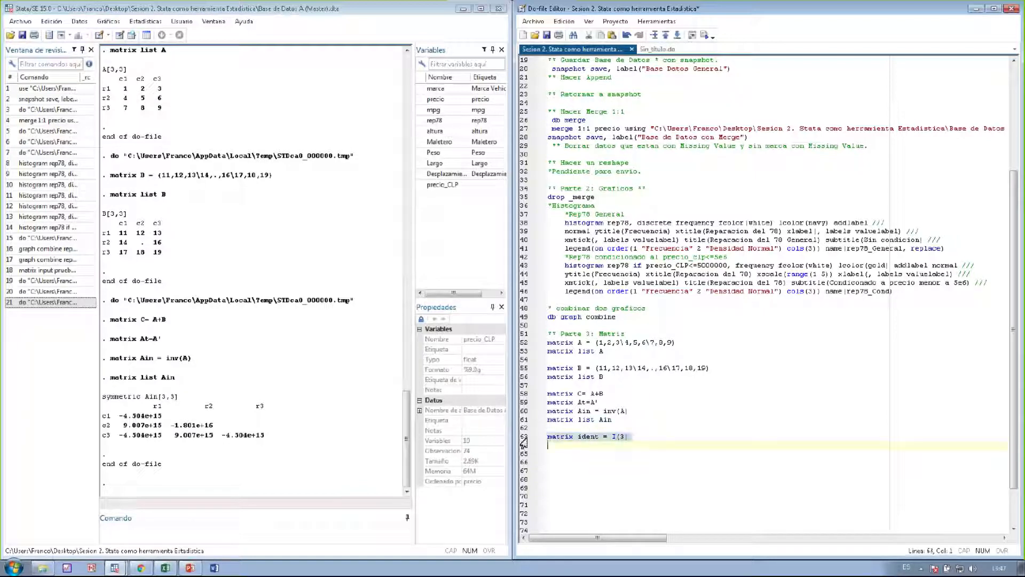
{"action": "left_click", "coordinate": [704, 35]}
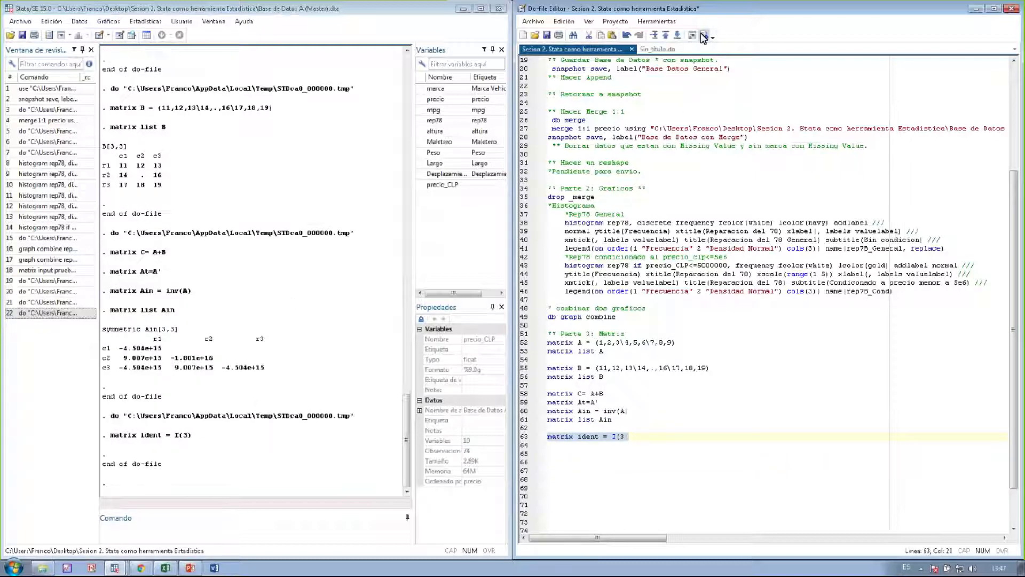
Write matrix list ident beneath the identity matrix definition and run only that line
{"action": "left_click", "coordinate": [653, 444]}
{"action": "type", "text": "mat"}
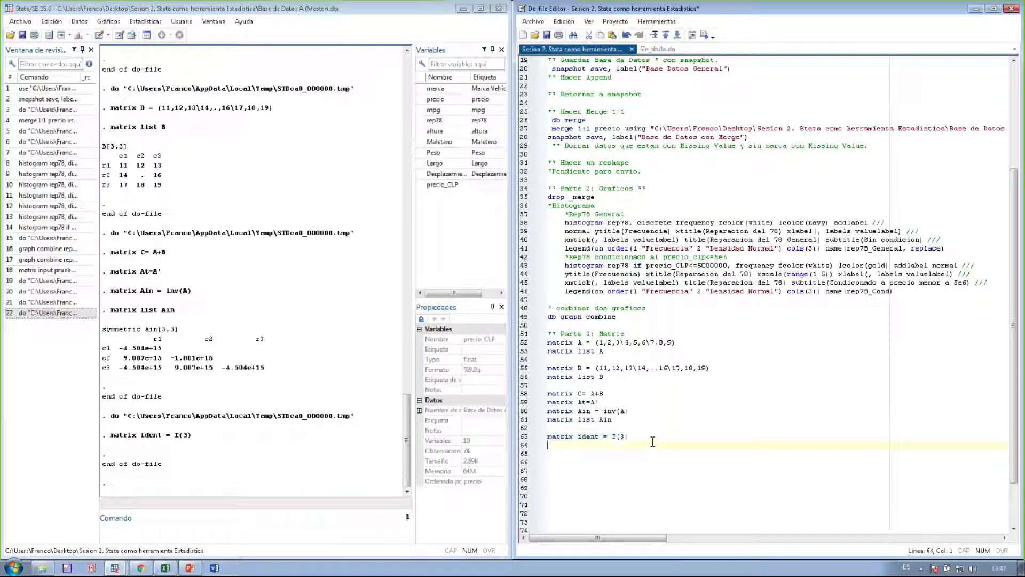
{"action": "type", "text": "rix list ident"}
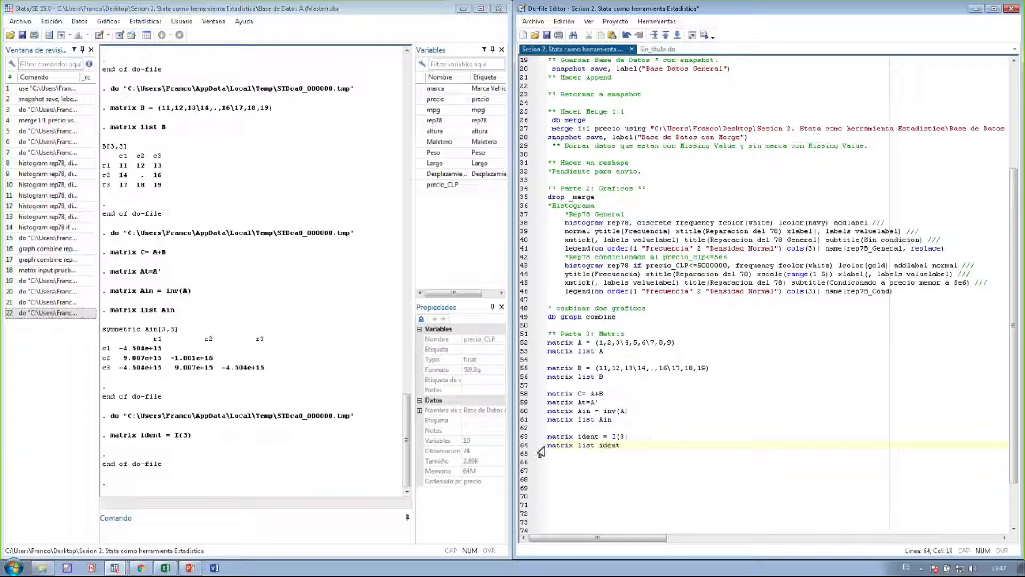
{"action": "left_click", "coordinate": [526, 445]}
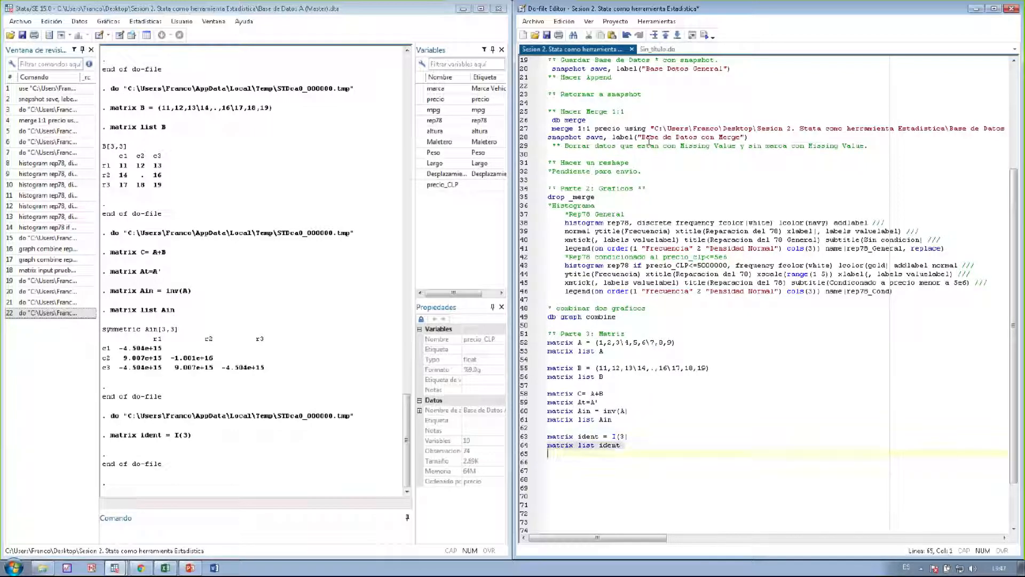
{"action": "left_click", "coordinate": [701, 36]}
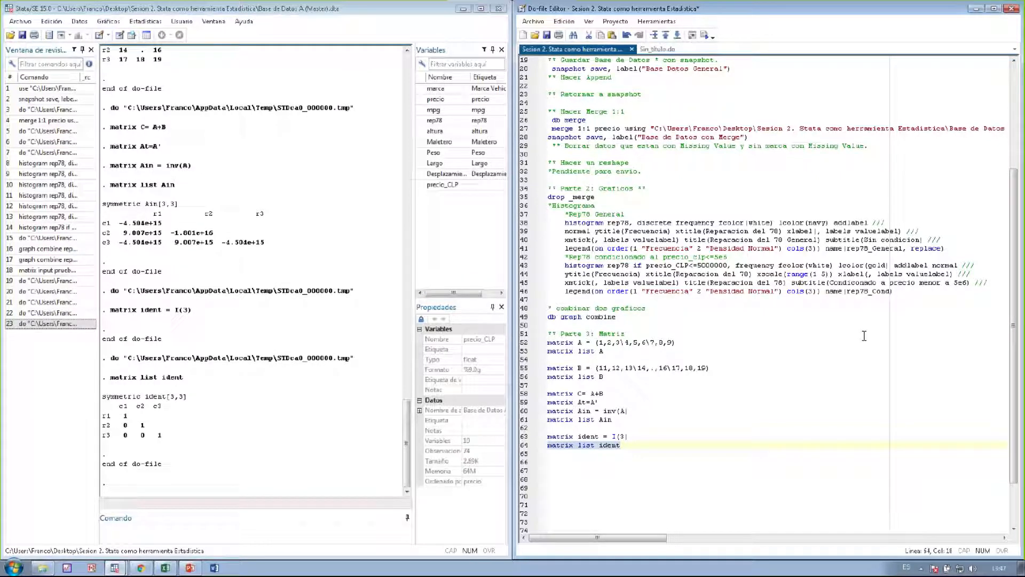
Switch to the PowerPoint presentation and start the slide show from slide 17, Creación y Manejo de Gráficos
{"action": "left_click", "coordinate": [196, 572]}
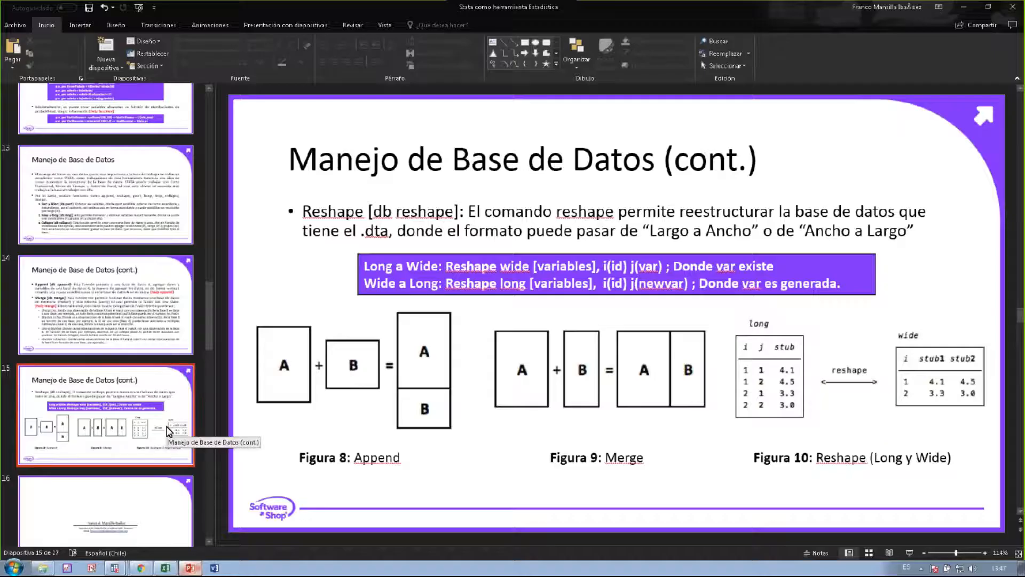
{"action": "scroll", "coordinate": [158, 304], "scroll_direction": "down", "scroll_amount": 4}
{"action": "left_click", "coordinate": [157, 303]}
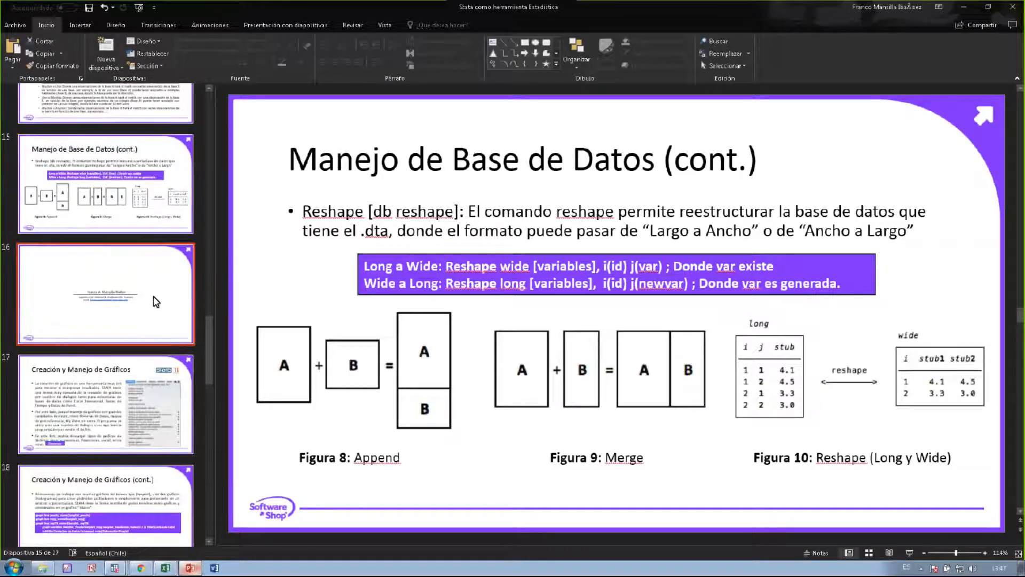
{"action": "key", "text": "Down"}
{"action": "key", "text": "Down"}
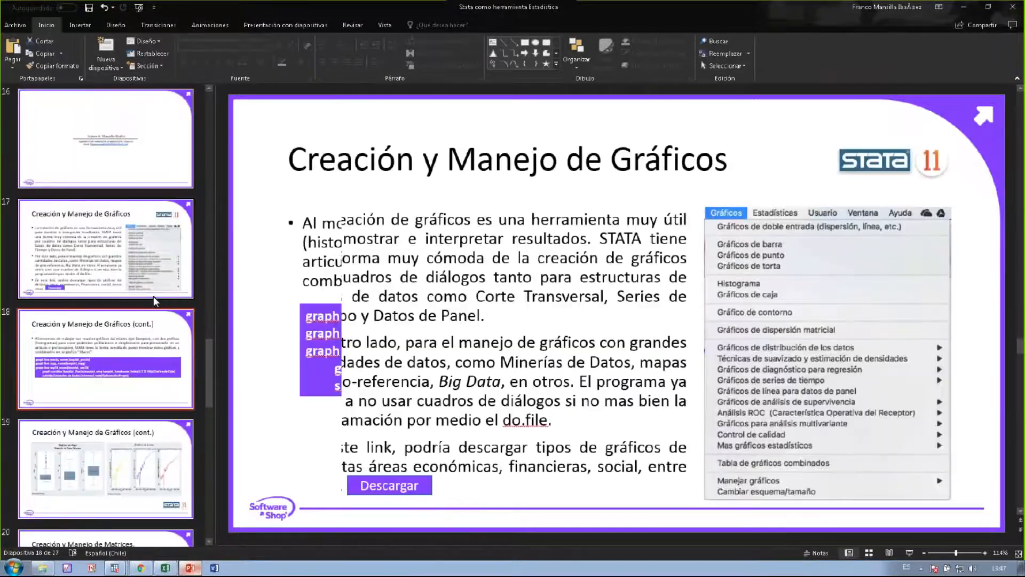
{"action": "key", "text": "Up"}
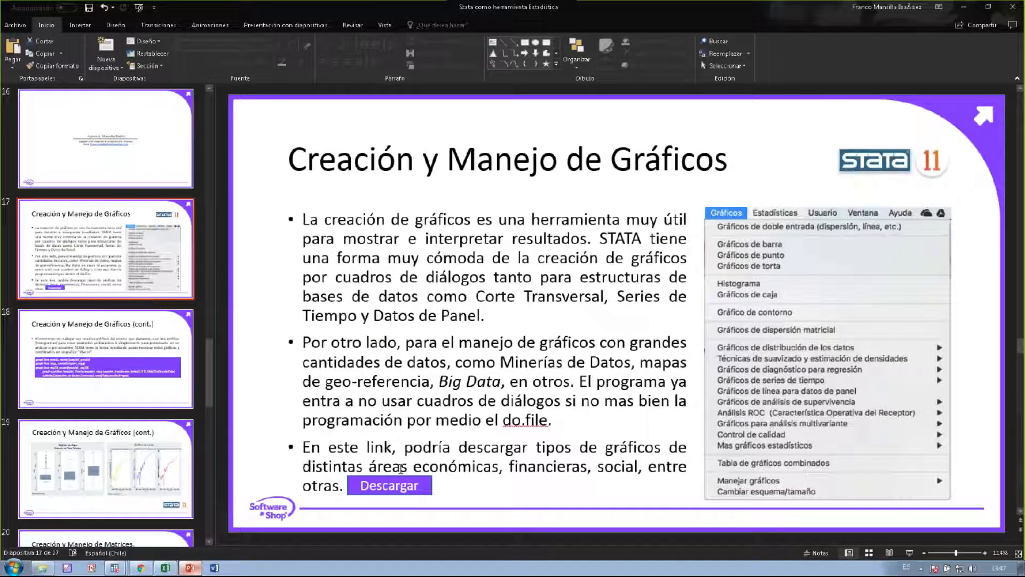
{"action": "left_click", "coordinate": [908, 553]}
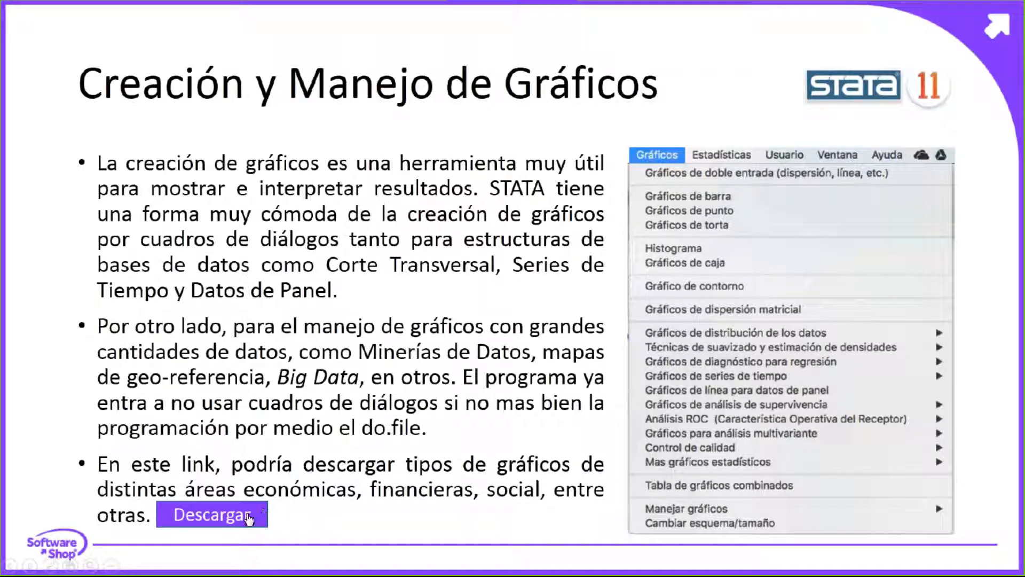
Download the do-file 30-08_pauta_graficos through the slide's Descargar link, open it in Stata and look through its graph examples
{"action": "left_click", "coordinate": [247, 516]}
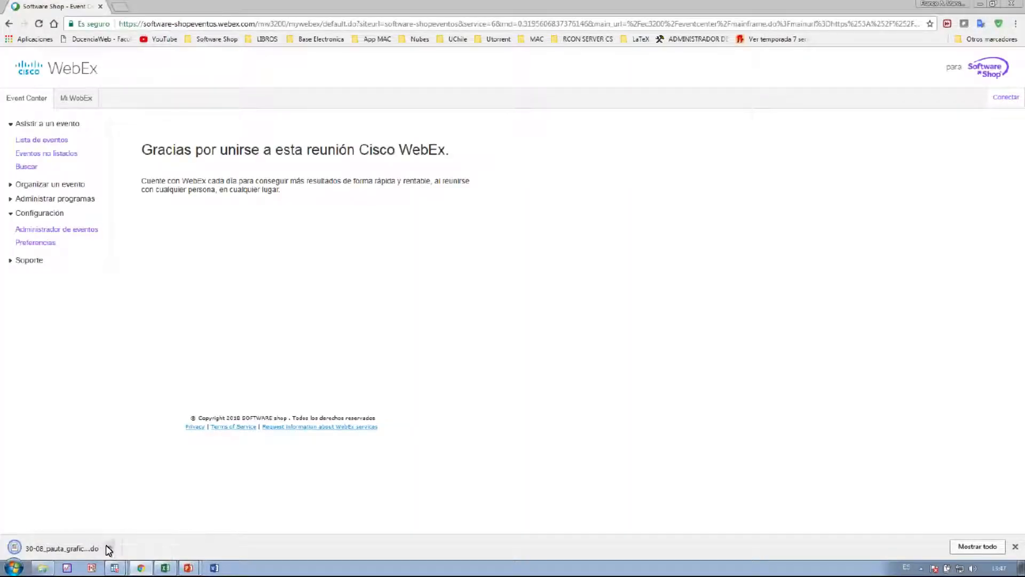
{"action": "left_click", "coordinate": [92, 548]}
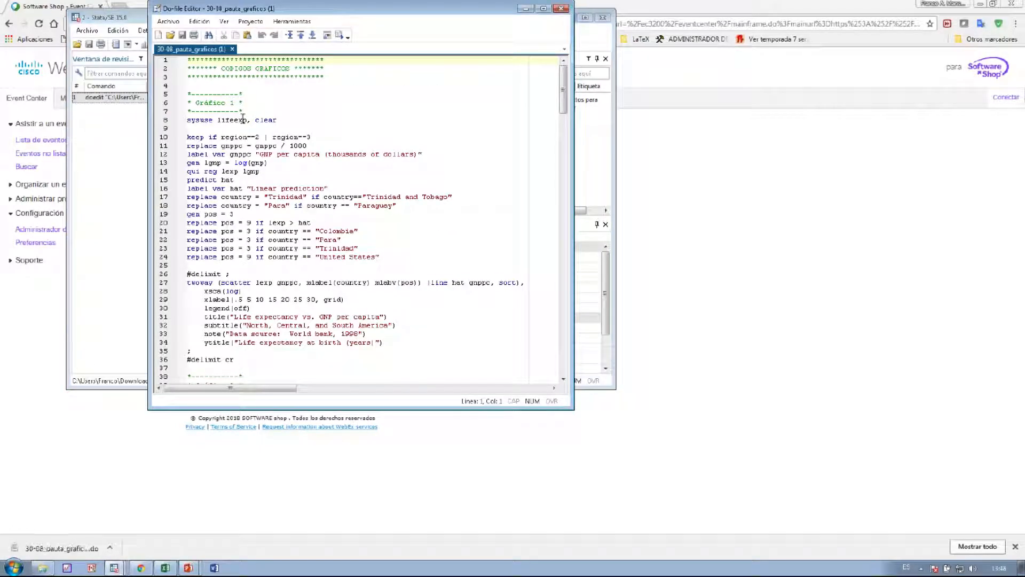
{"action": "scroll", "coordinate": [221, 95], "scroll_direction": "down", "scroll_amount": 20}
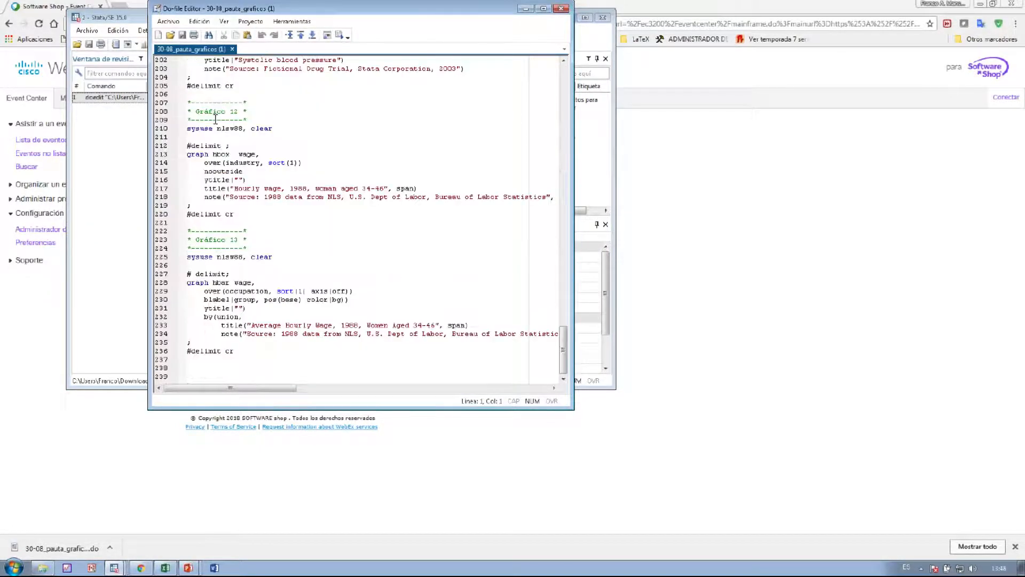
{"action": "scroll", "coordinate": [250, 174], "scroll_direction": "up", "scroll_amount": 20}
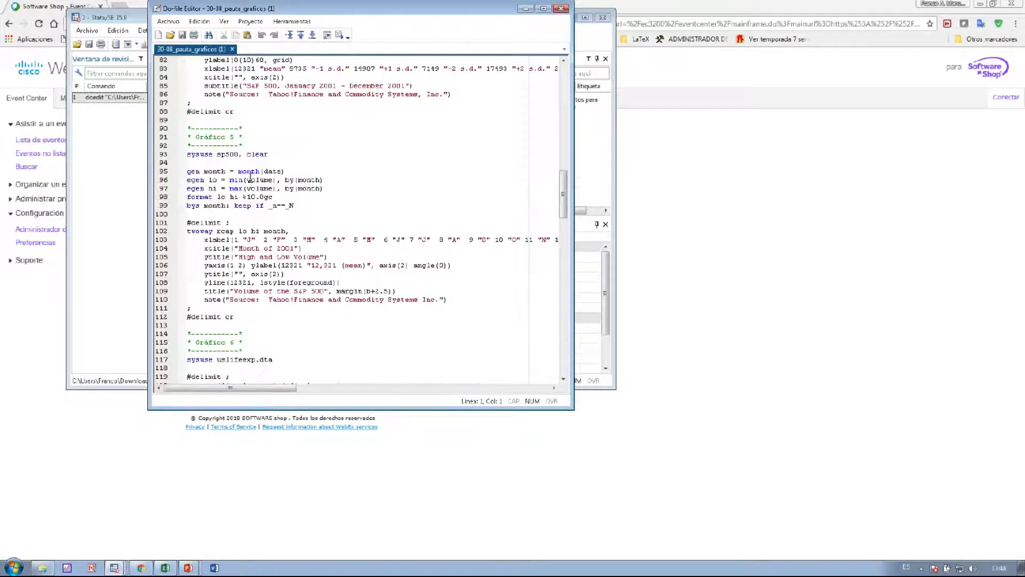
{"action": "scroll", "coordinate": [250, 175], "scroll_direction": "down", "scroll_amount": 17}
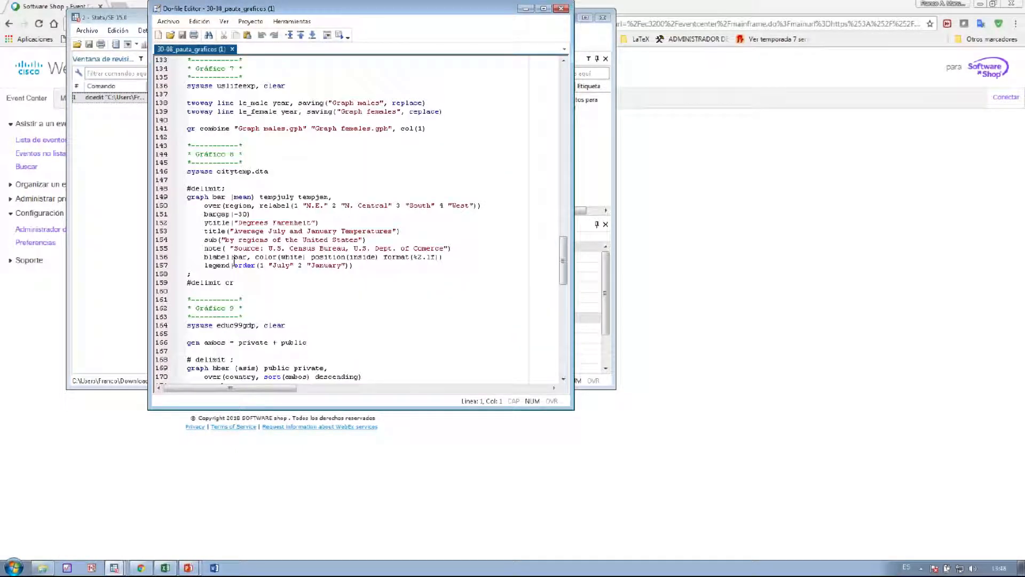
{"action": "scroll", "coordinate": [245, 275], "scroll_direction": "down", "scroll_amount": 13}
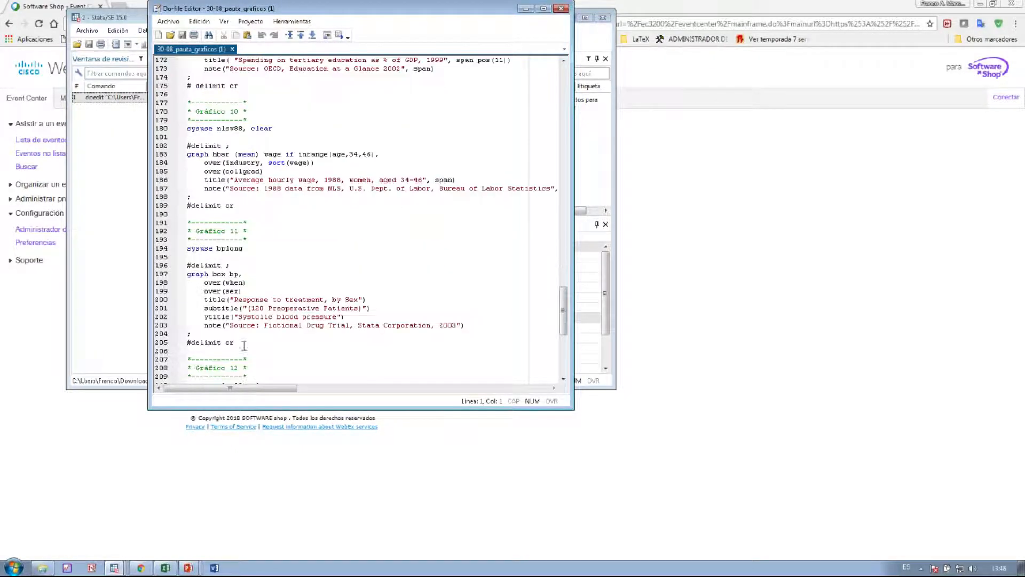
Run the Gráfico 11 code from sysuse bplong through #delimit cr, view the box plot and close the graph window
{"action": "left_click_drag", "start_coordinate": [187, 343], "coordinate": [150, 253]}
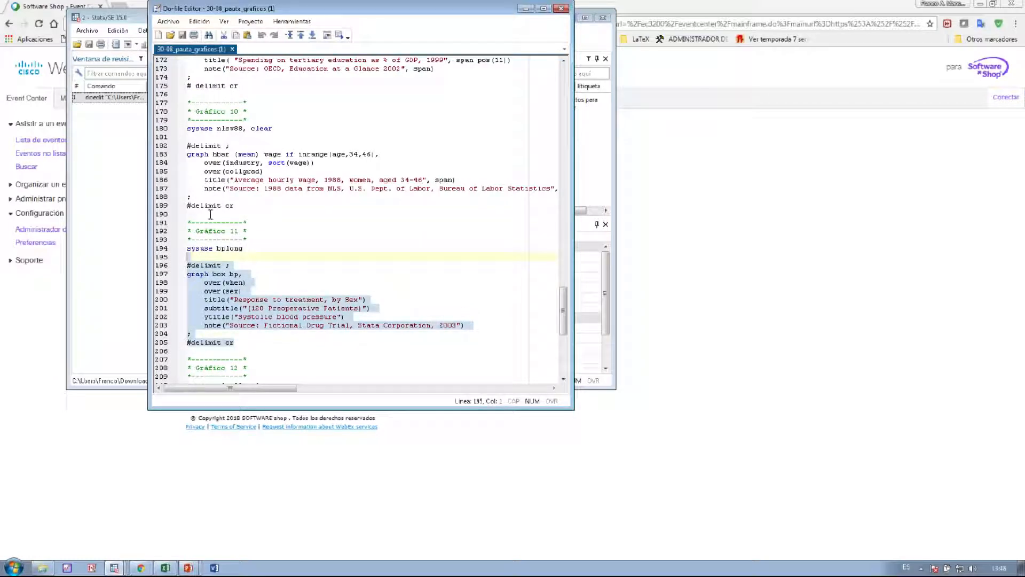
{"action": "key", "text": "shift+Up"}
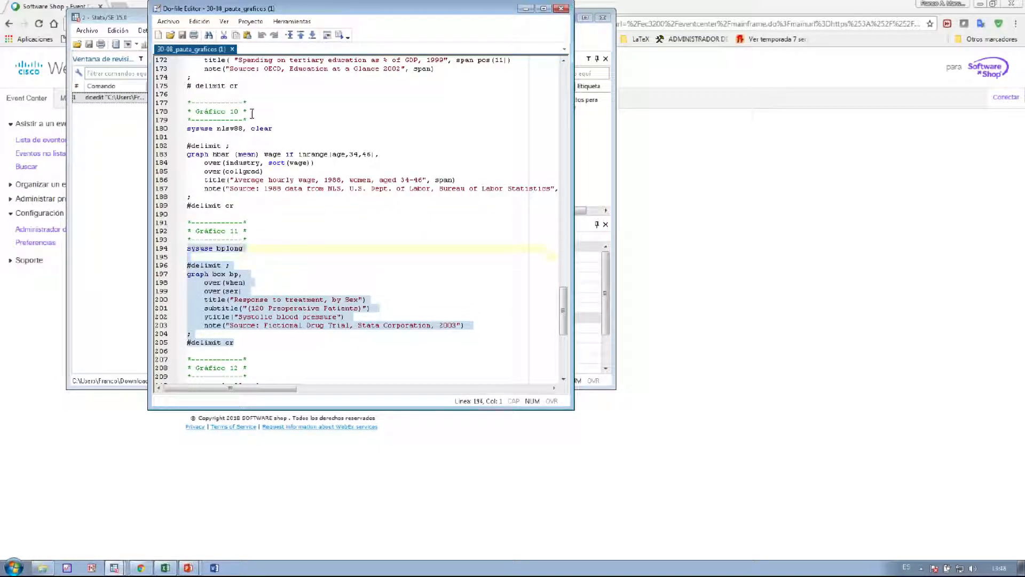
{"action": "left_click", "coordinate": [340, 35]}
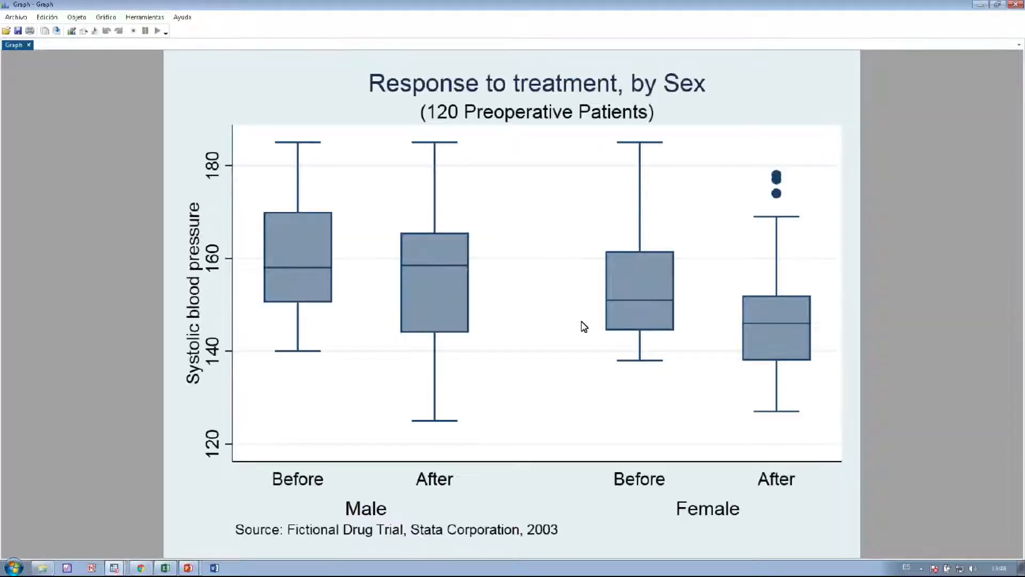
{"action": "left_click", "coordinate": [1011, 5]}
Run the Gráfico 12 code from sysuse nlsw88, clear through #delimit cr, view the horizontal box plot and close the graph window
{"action": "scroll", "coordinate": [336, 218], "scroll_direction": "down", "scroll_amount": 7}
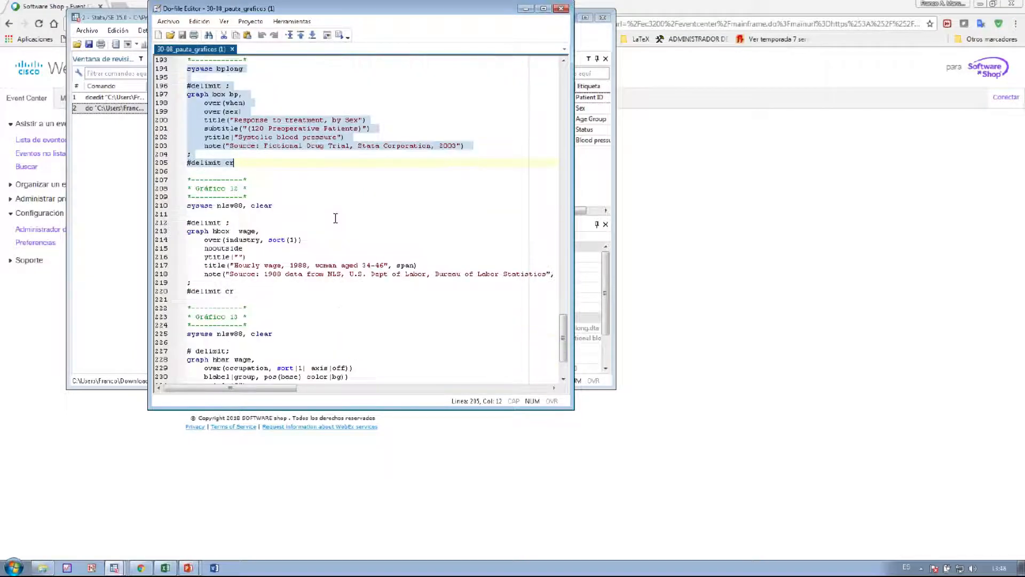
{"action": "left_click_drag", "start_coordinate": [238, 291], "coordinate": [185, 209]}
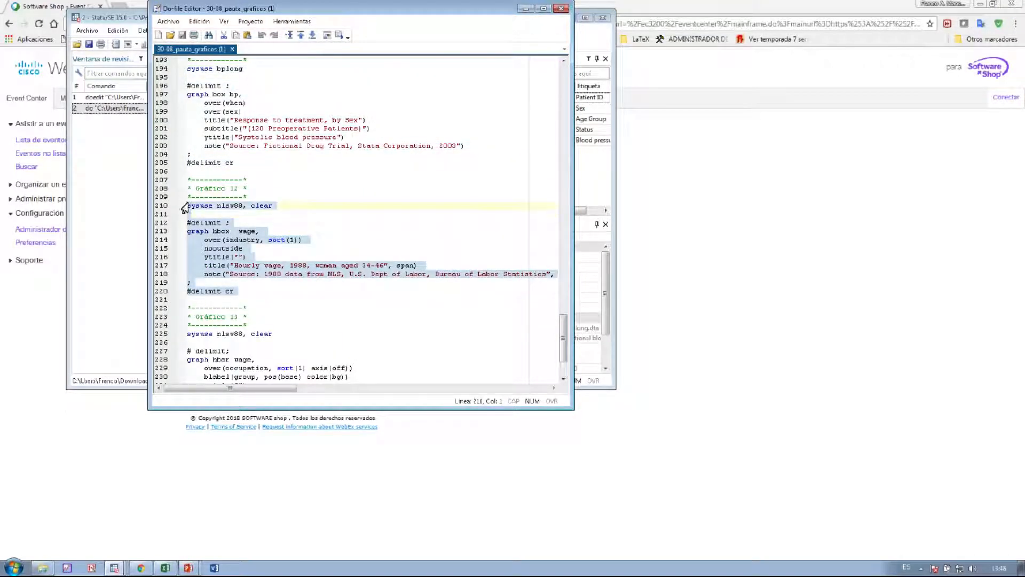
{"action": "left_click", "coordinate": [342, 36]}
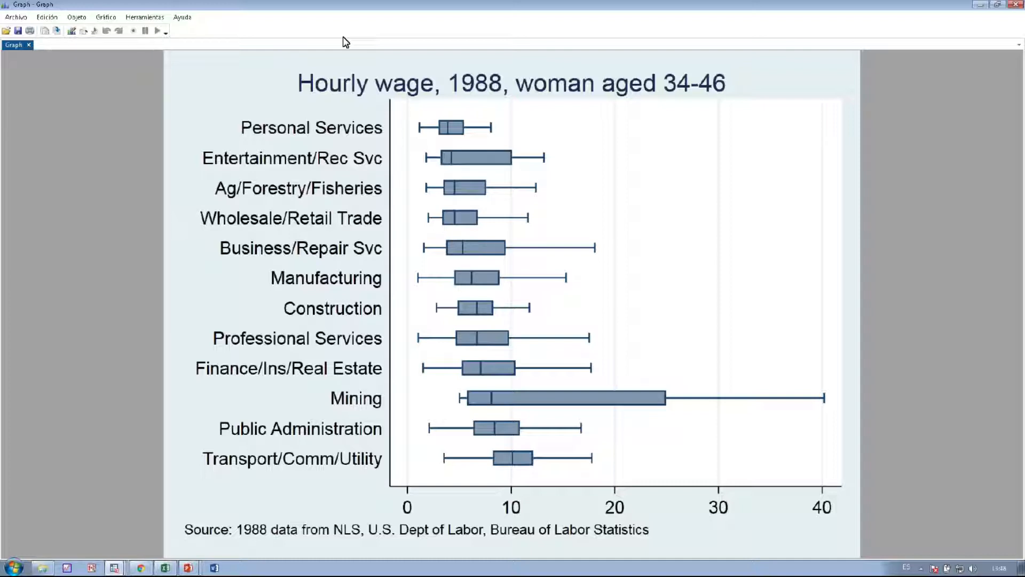
{"action": "left_click", "coordinate": [1015, 5]}
Close the 30-08_pauta_graficos do-file window and the second Stata session
{"action": "left_click_drag", "start_coordinate": [354, 10], "coordinate": [381, 79]}
{"action": "left_click", "coordinate": [592, 77]}
{"action": "left_click", "coordinate": [603, 18]}
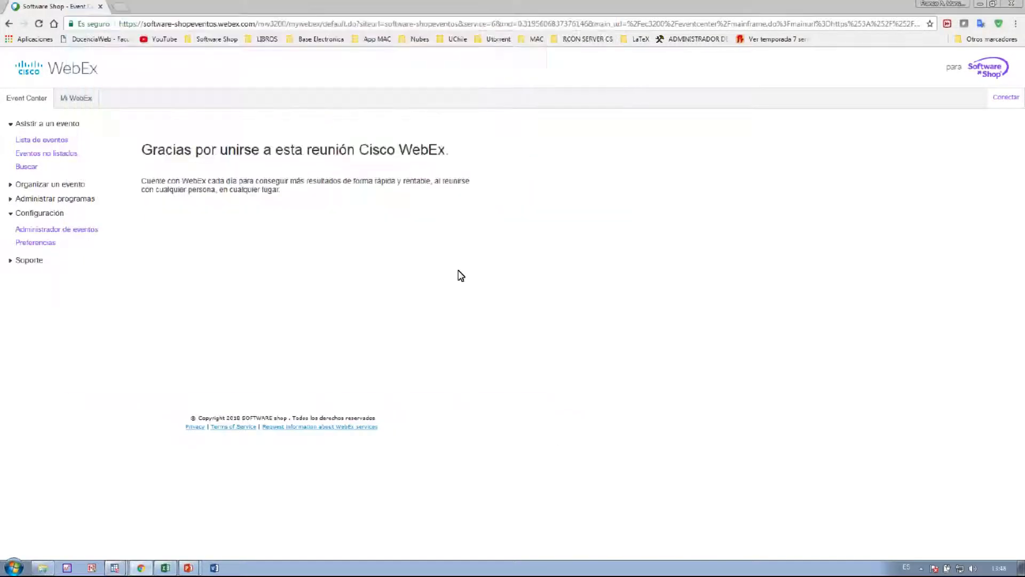
Return to the running PowerPoint slide show and draw a red rectangle around the Descargar link
{"action": "left_click", "coordinate": [191, 568]}
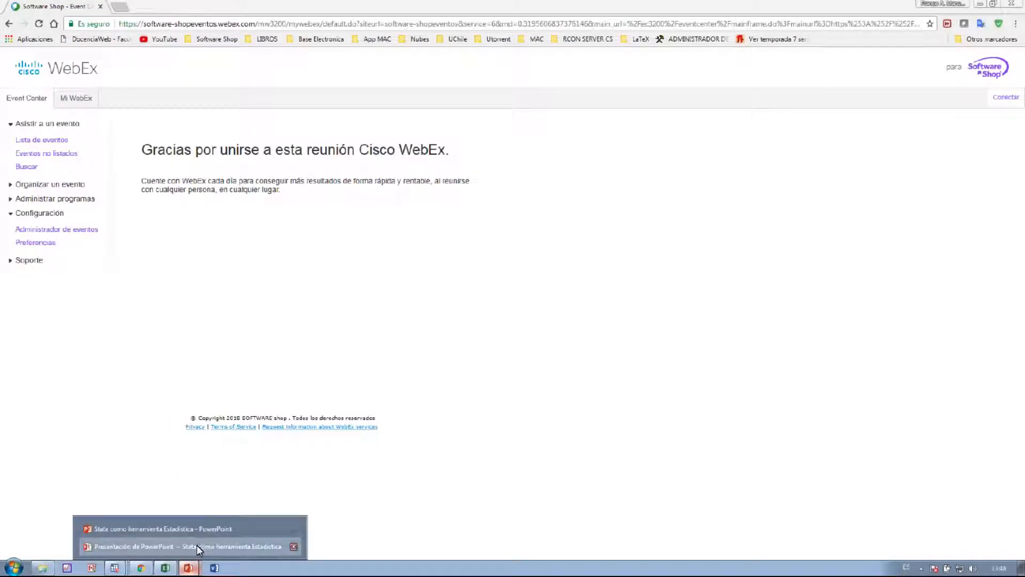
{"action": "left_click", "coordinate": [196, 546]}
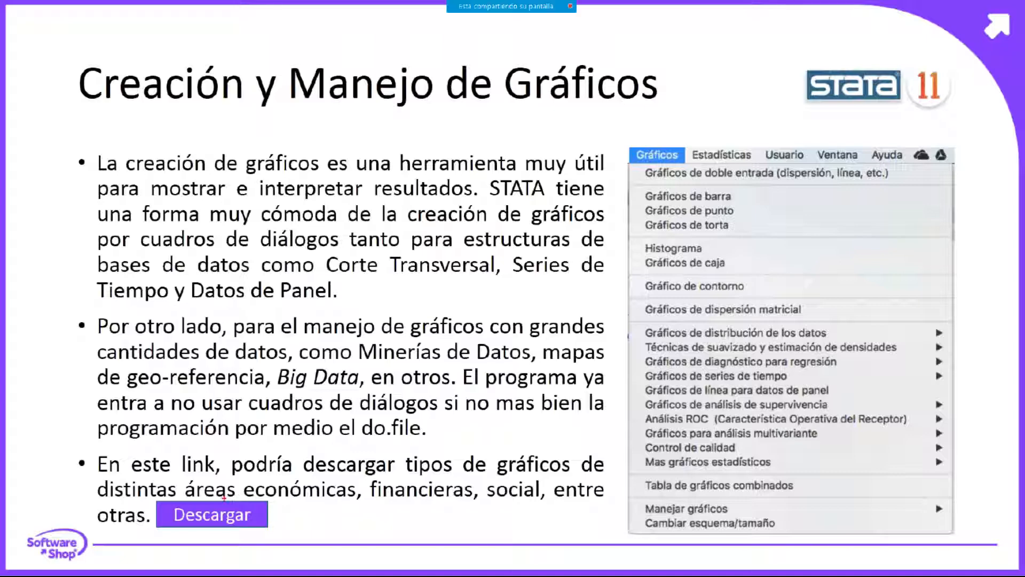
{"action": "left_click_drag", "start_coordinate": [97, 487], "coordinate": [327, 557]}
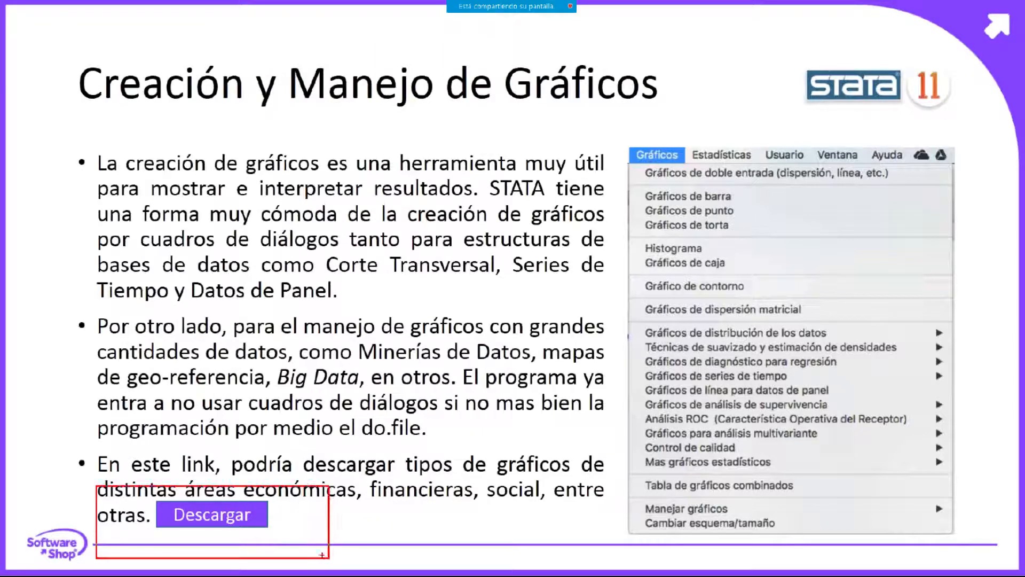